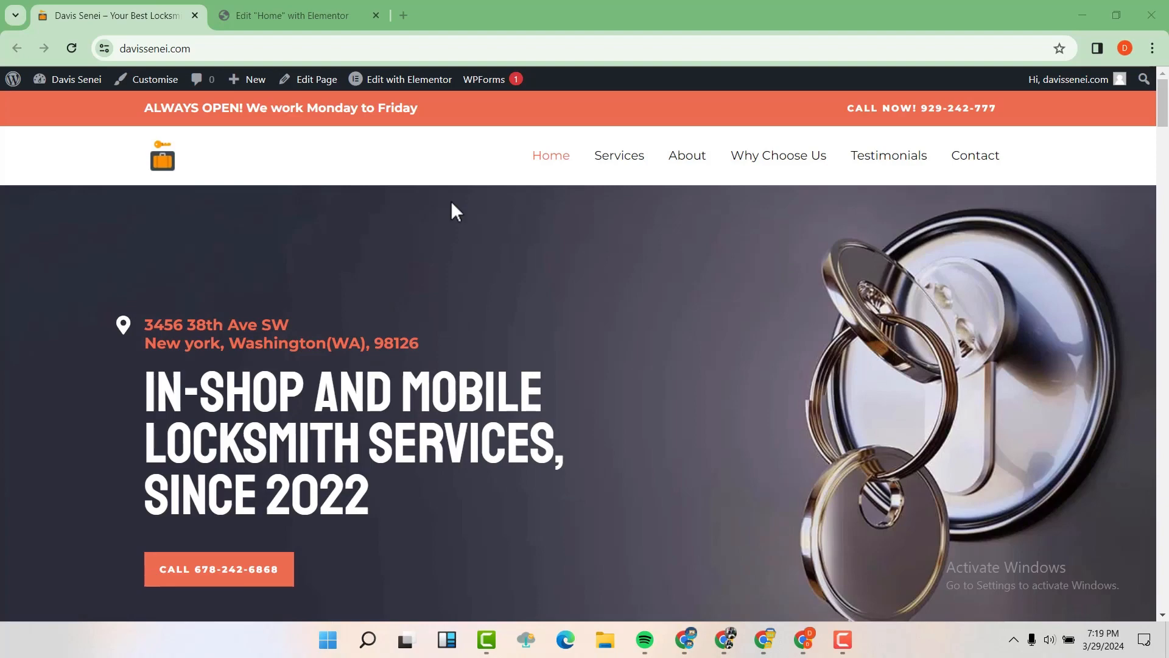
Step: Scroll through the whole locksmith homepage to review its sections
{"action": "scroll", "coordinate": [452, 204], "scroll_direction": "down", "scroll_amount": 7}
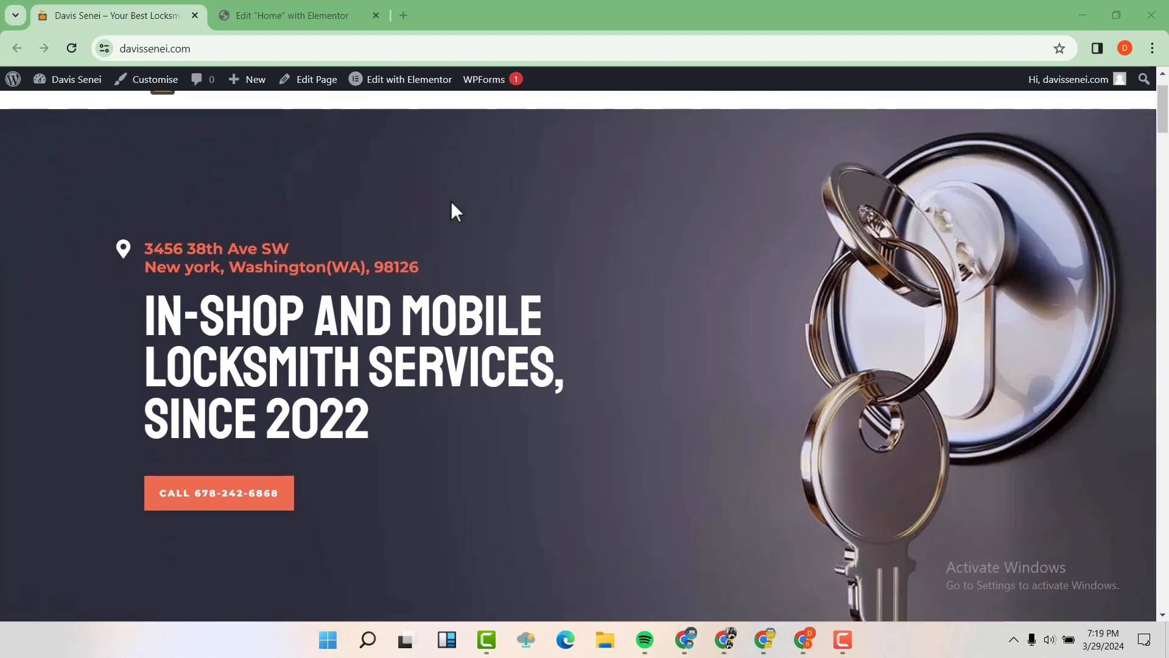
{"action": "scroll", "coordinate": [454, 210], "scroll_direction": "down", "scroll_amount": 3}
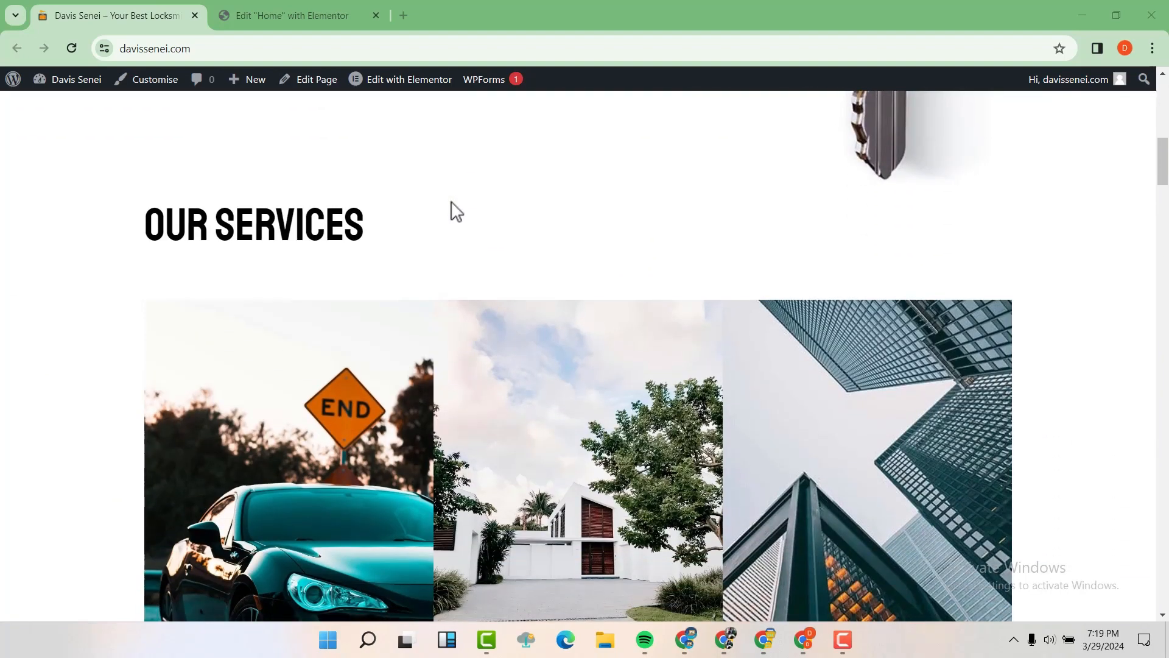
{"action": "scroll", "coordinate": [455, 210], "scroll_direction": "down", "scroll_amount": 4}
{"action": "scroll", "coordinate": [455, 210], "scroll_direction": "down", "scroll_amount": 14}
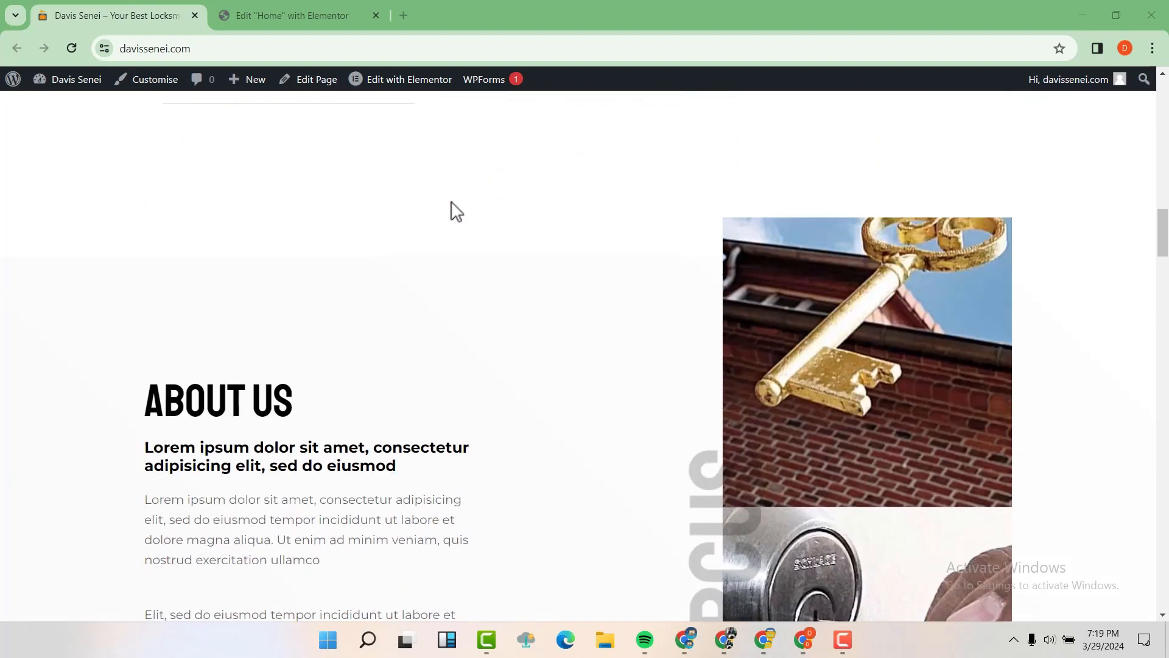
{"action": "scroll", "coordinate": [456, 212], "scroll_direction": "down", "scroll_amount": 15}
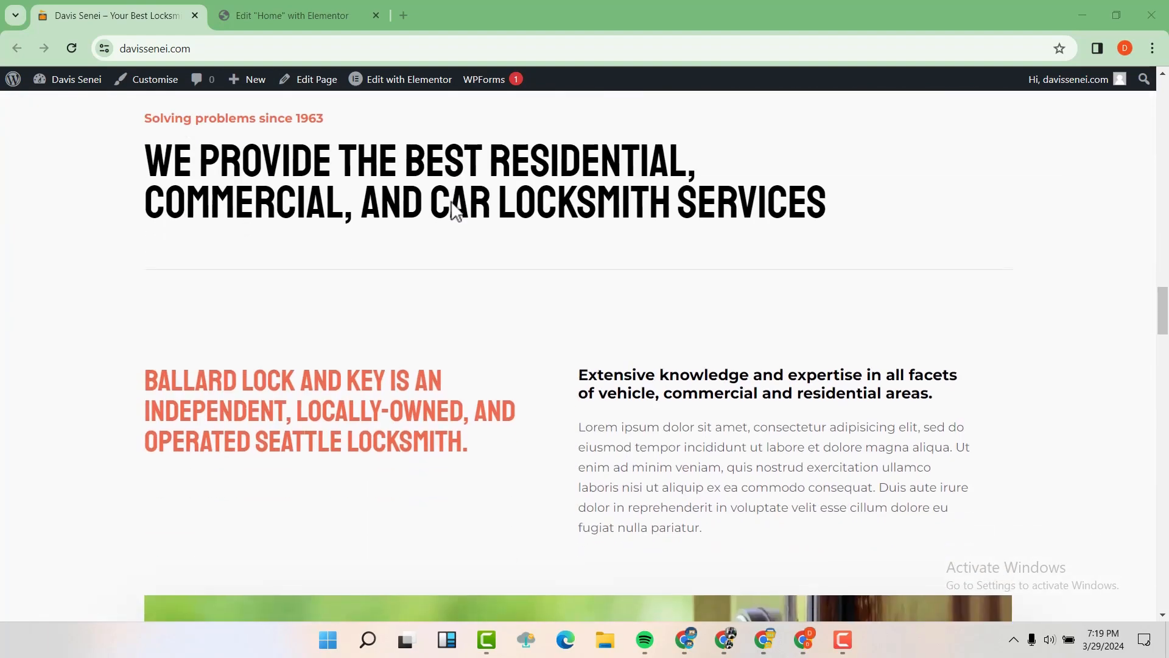
{"action": "scroll", "coordinate": [453, 201], "scroll_direction": "down", "scroll_amount": 14}
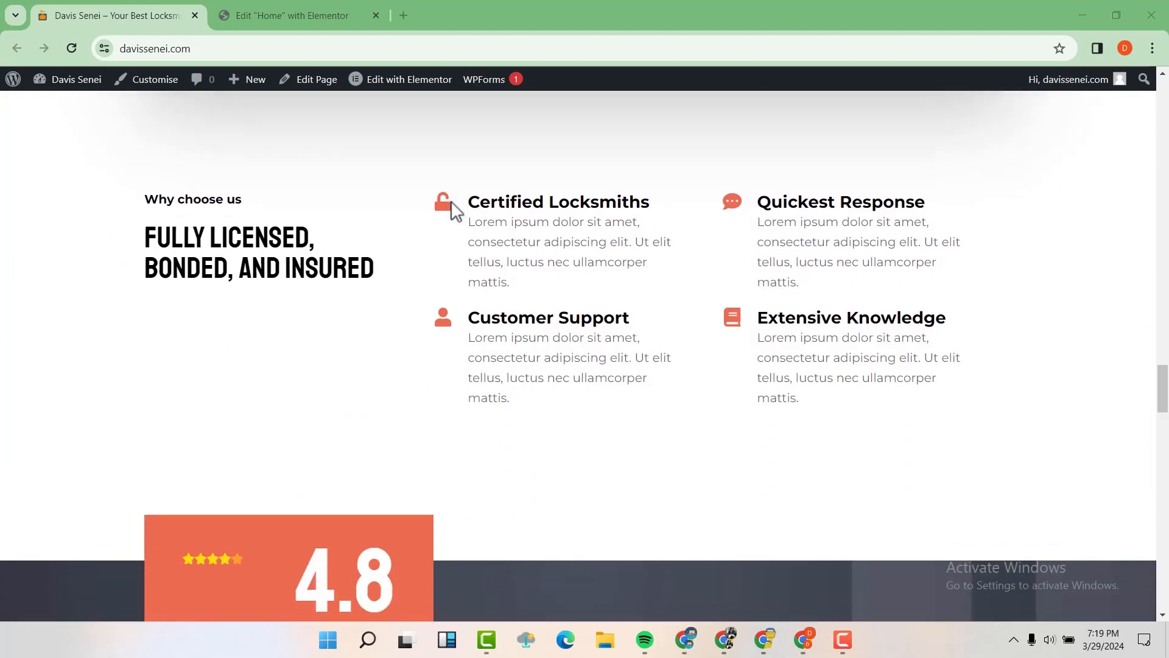
{"action": "scroll", "coordinate": [456, 212], "scroll_direction": "down", "scroll_amount": 12}
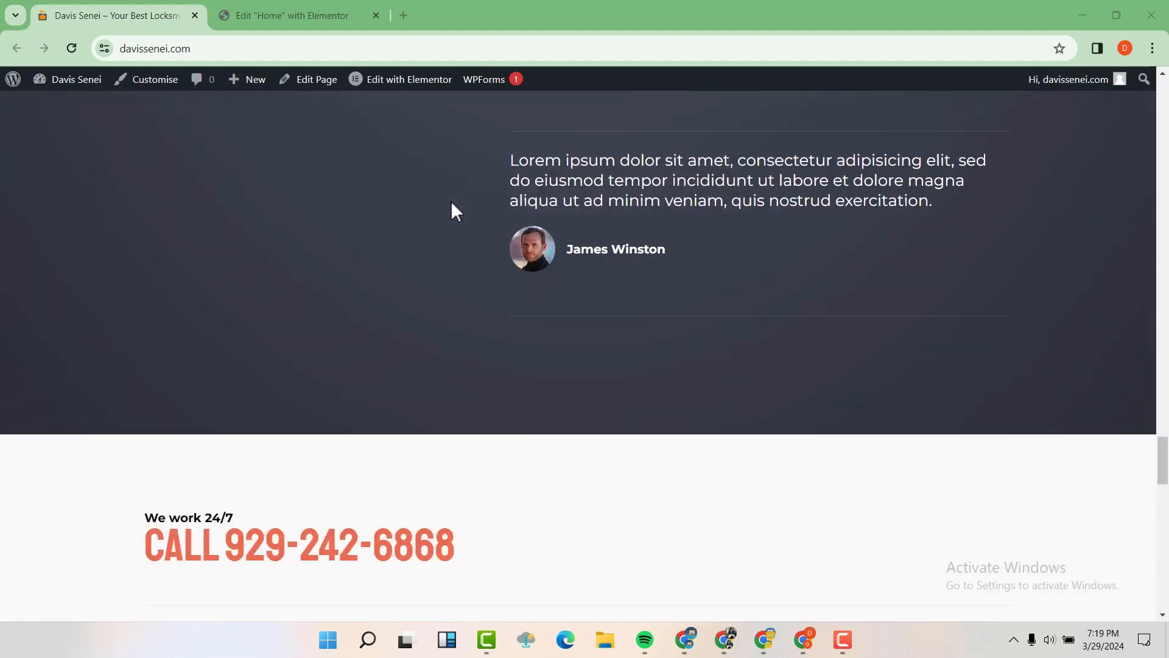
{"action": "scroll", "coordinate": [456, 212], "scroll_direction": "down", "scroll_amount": 12}
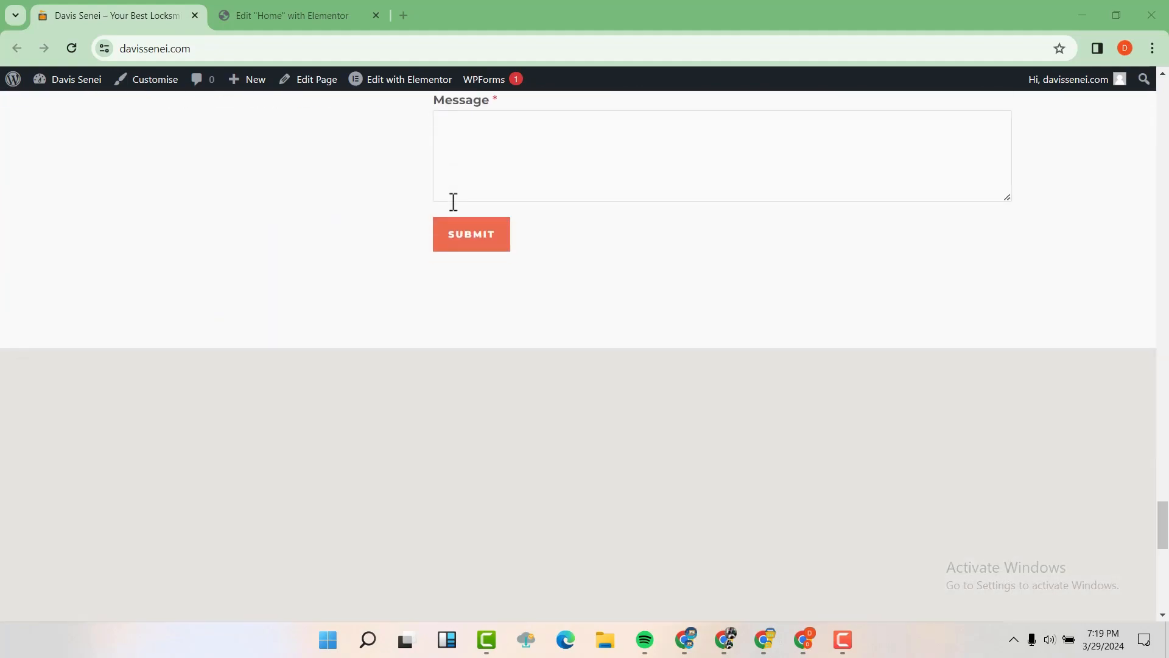
{"action": "scroll", "coordinate": [453, 201], "scroll_direction": "down", "scroll_amount": 6}
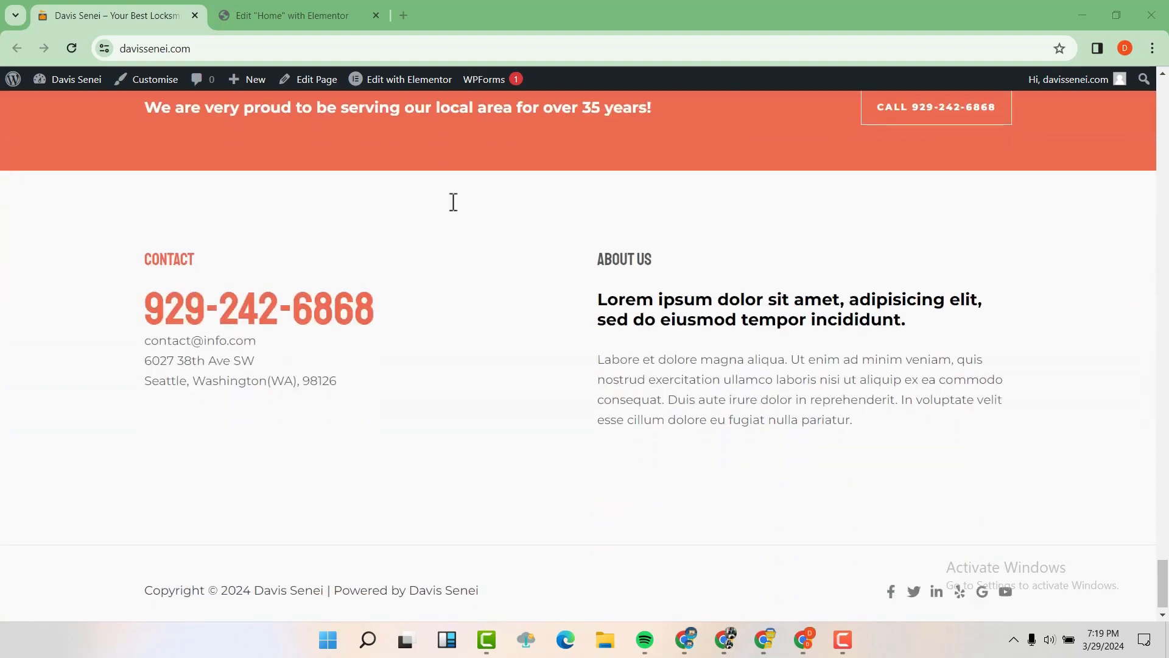
{"action": "scroll", "coordinate": [453, 202], "scroll_direction": "up", "scroll_amount": 1}
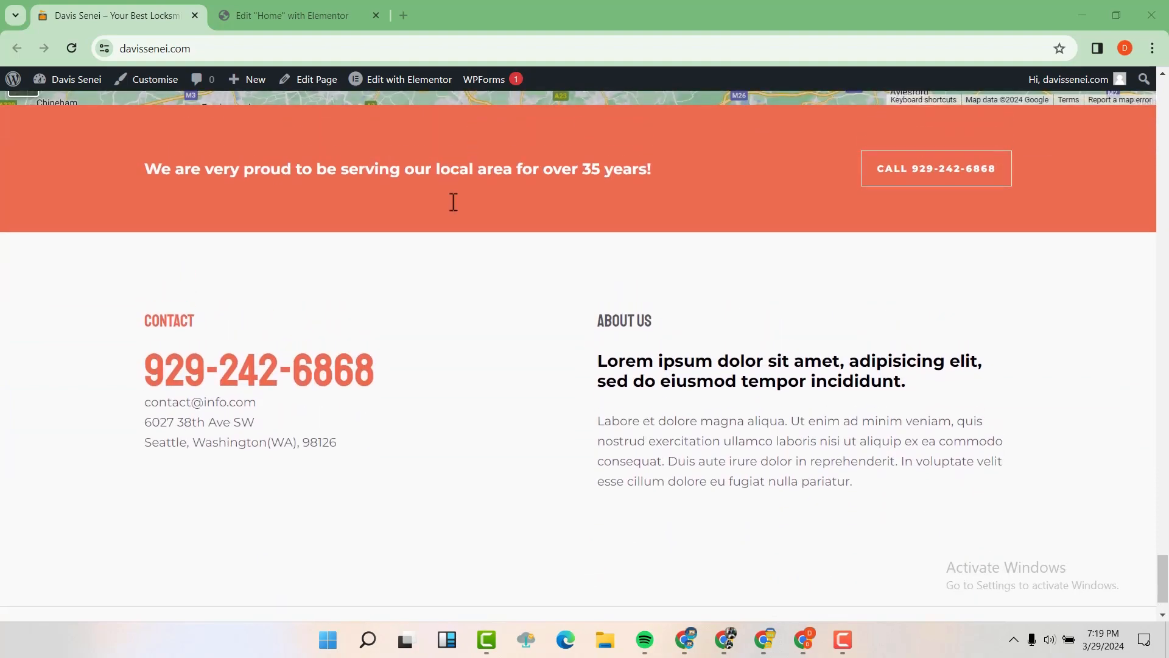
{"action": "scroll", "coordinate": [453, 202], "scroll_direction": "down", "scroll_amount": 1}
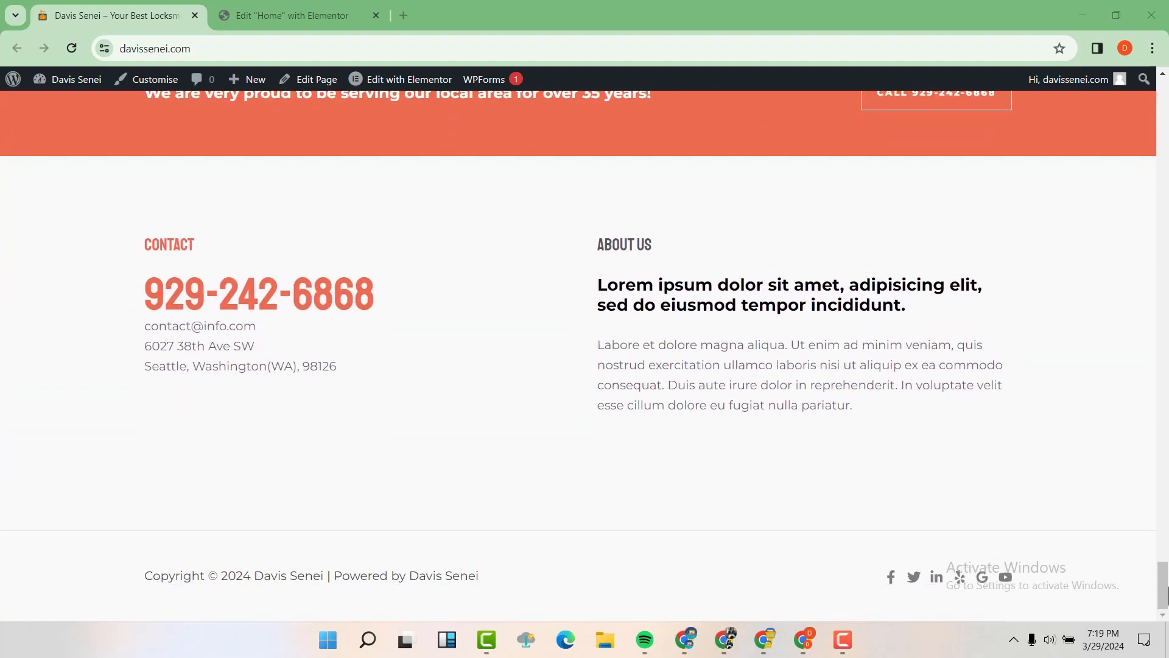
{"action": "left_click_drag", "start_coordinate": [1164, 588], "coordinate": [1161, 104]}
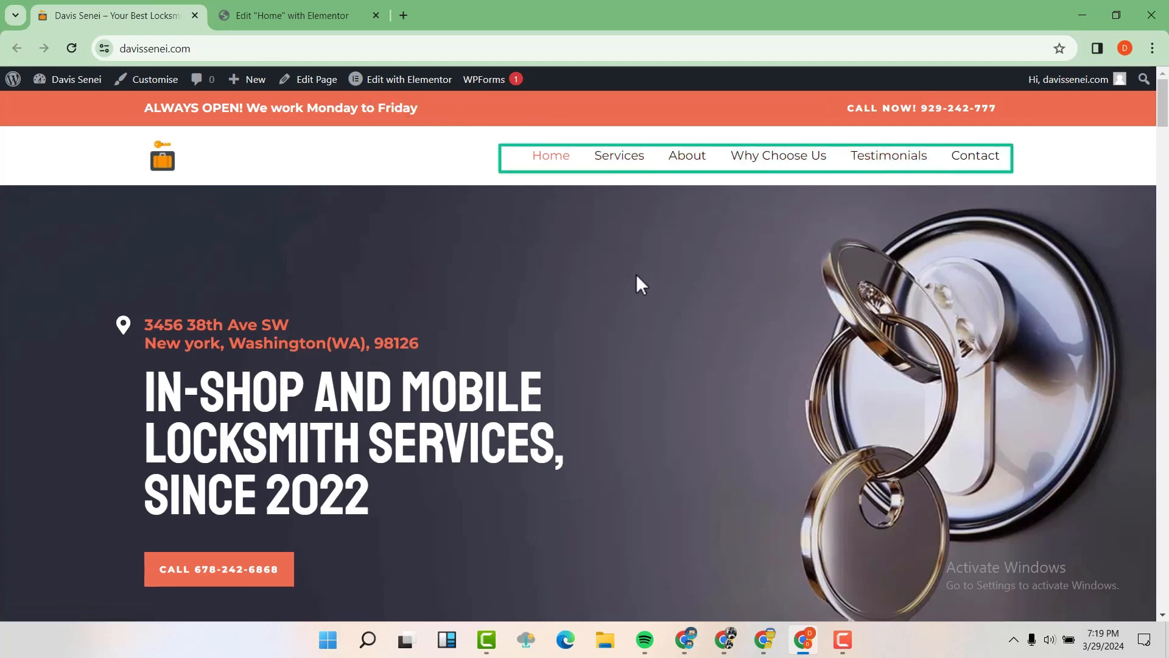
{"action": "scroll", "coordinate": [476, 308], "scroll_direction": "down", "scroll_amount": 1}
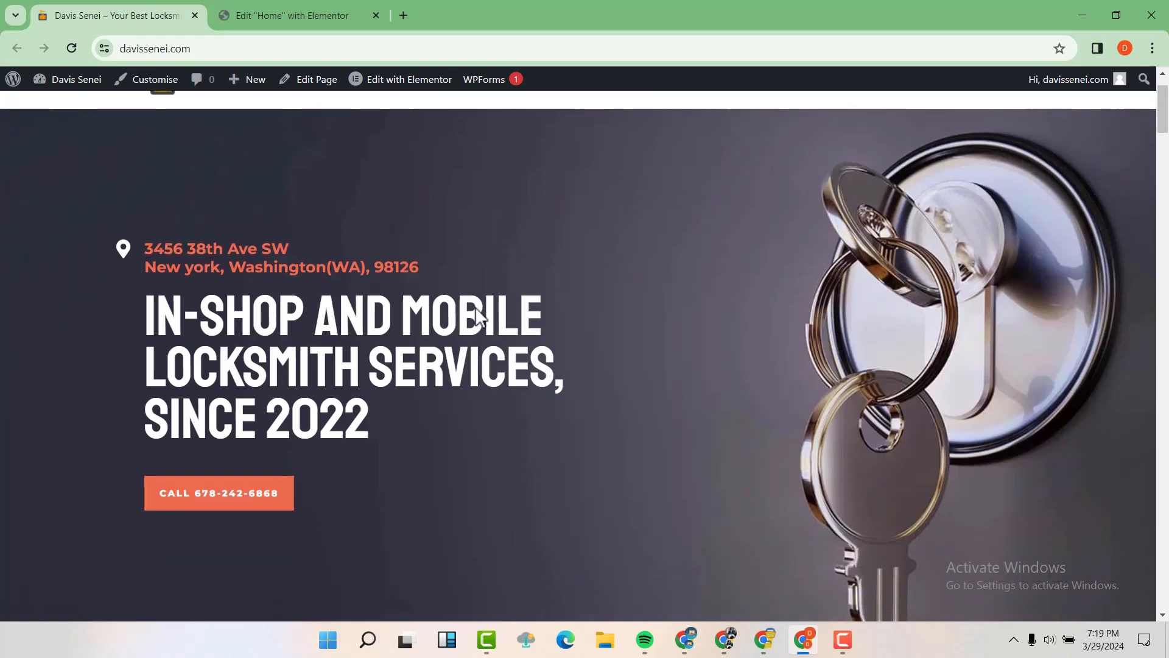
{"action": "scroll", "coordinate": [475, 307], "scroll_direction": "up", "scroll_amount": 1}
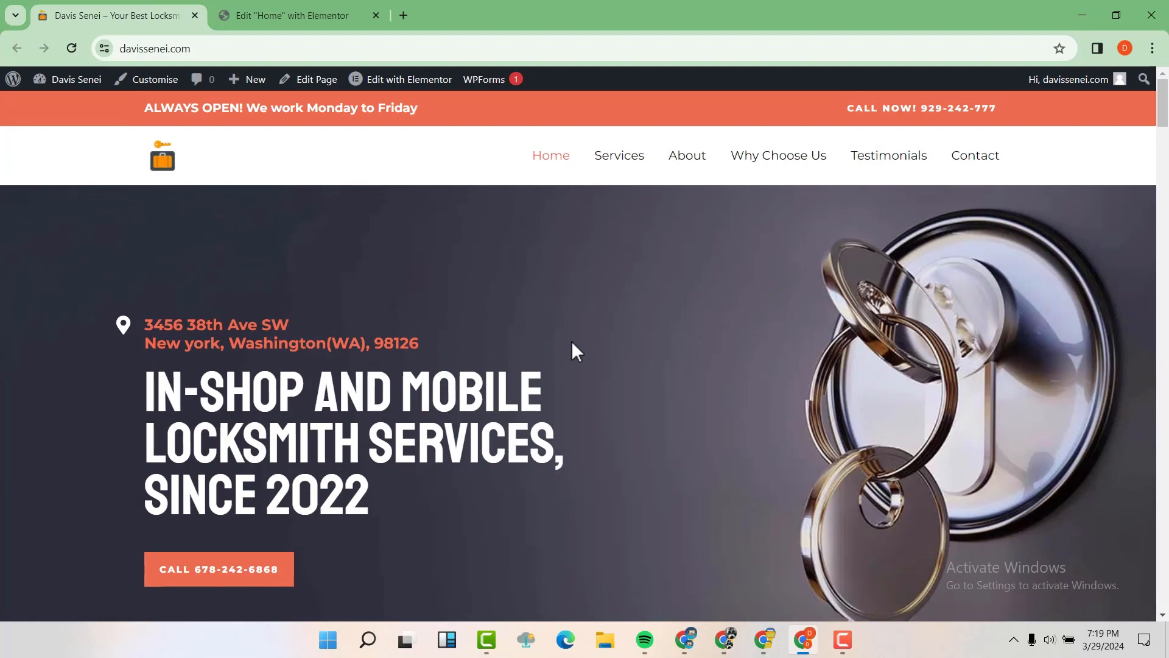
Step: Jump to the About Us, Why choose us and customer testimonials sections from the menu
{"action": "left_click", "coordinate": [687, 160]}
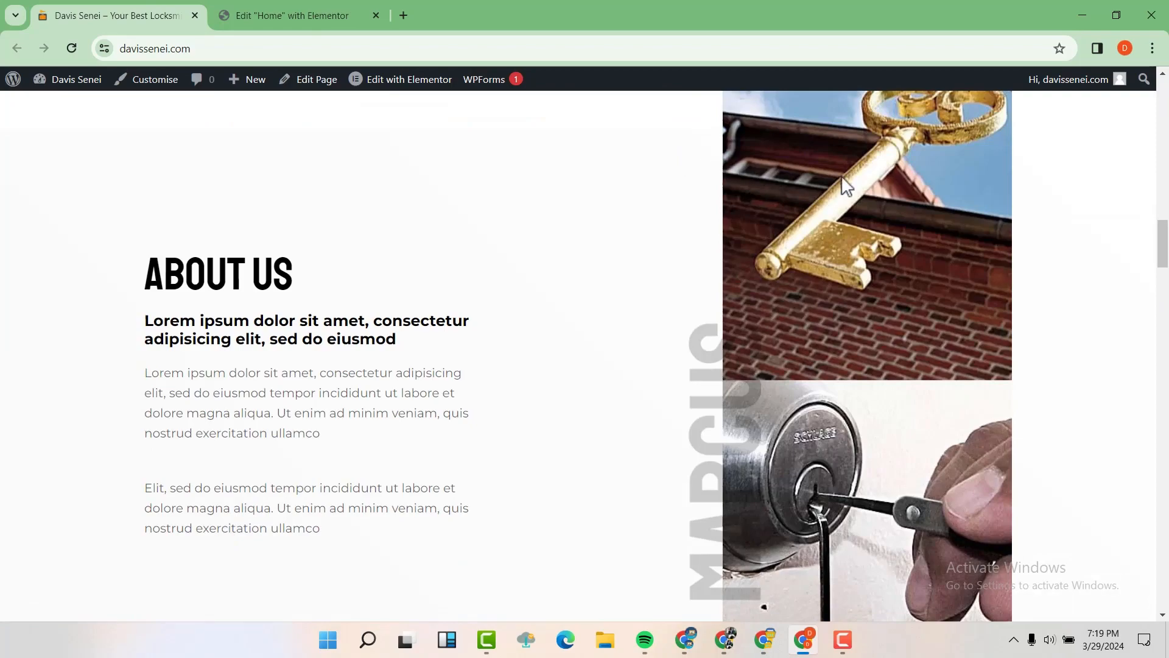
{"action": "left_click_drag", "start_coordinate": [1163, 249], "coordinate": [1162, 122]}
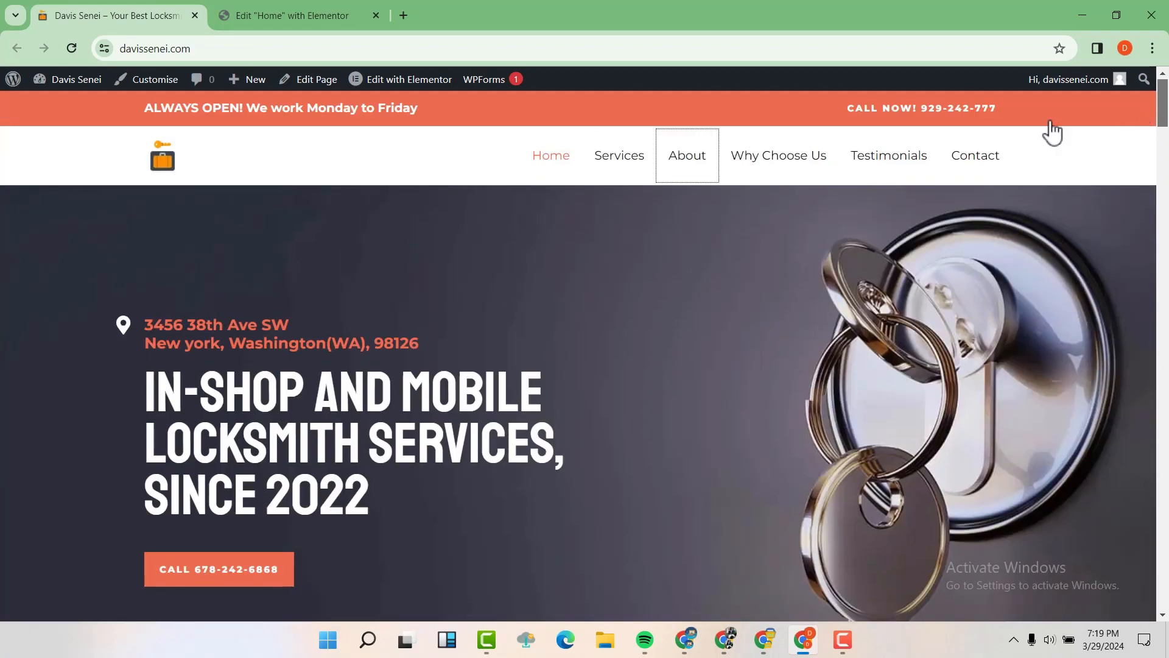
{"action": "left_click", "coordinate": [788, 160]}
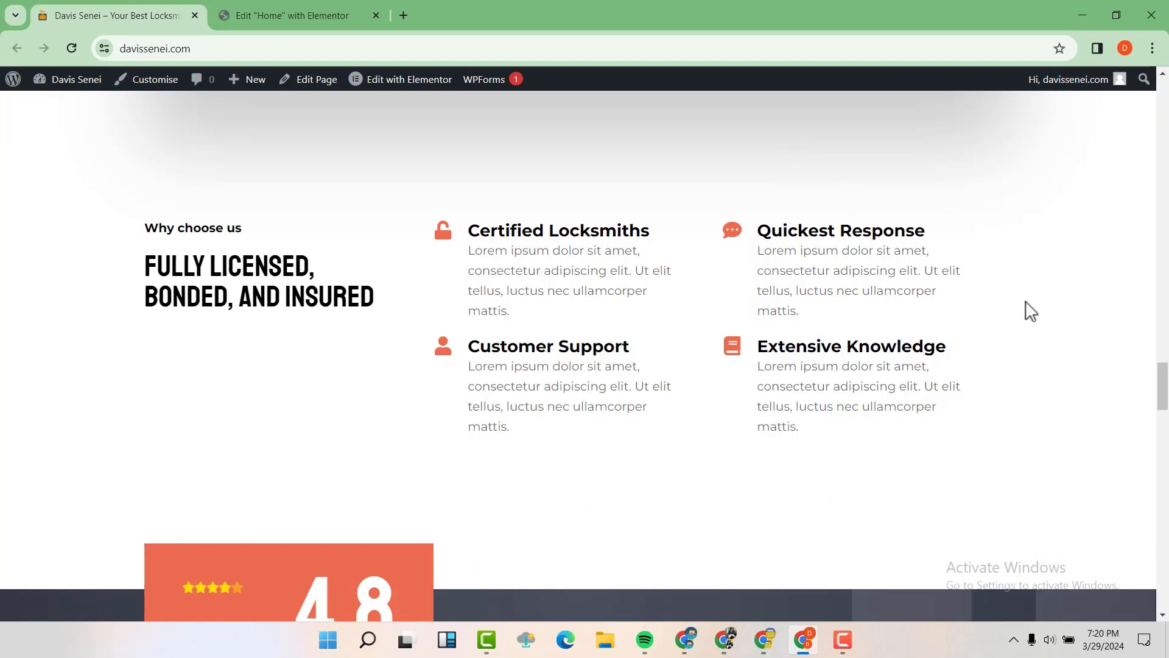
{"action": "left_click_drag", "start_coordinate": [1161, 387], "coordinate": [1152, 101]}
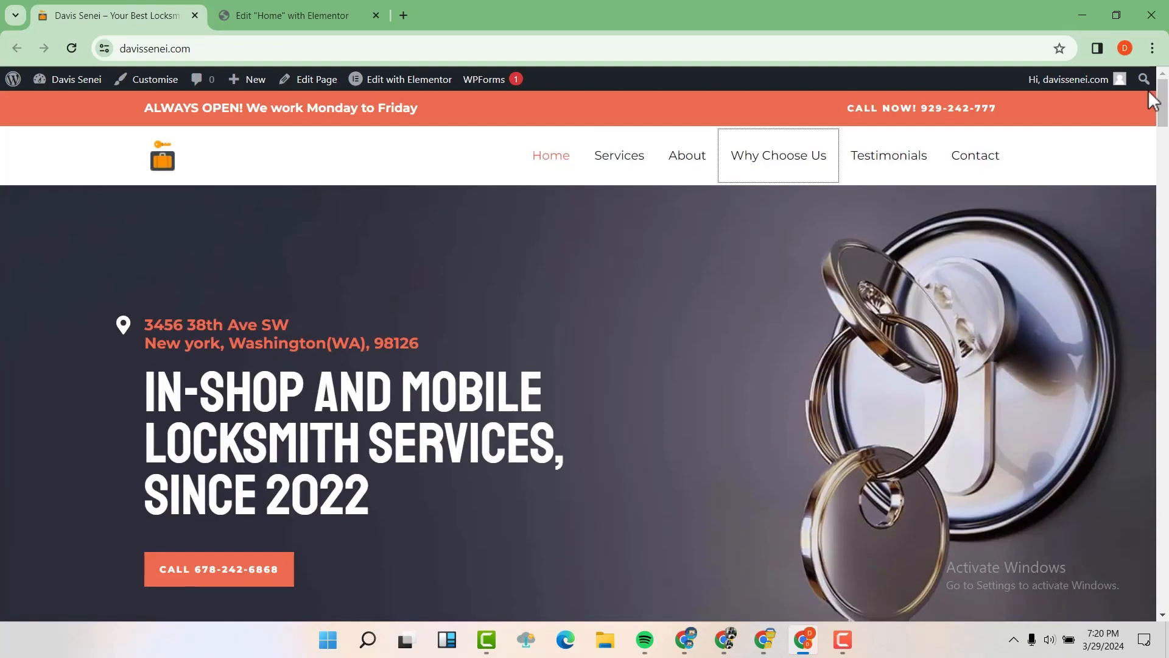
{"action": "left_click", "coordinate": [902, 160]}
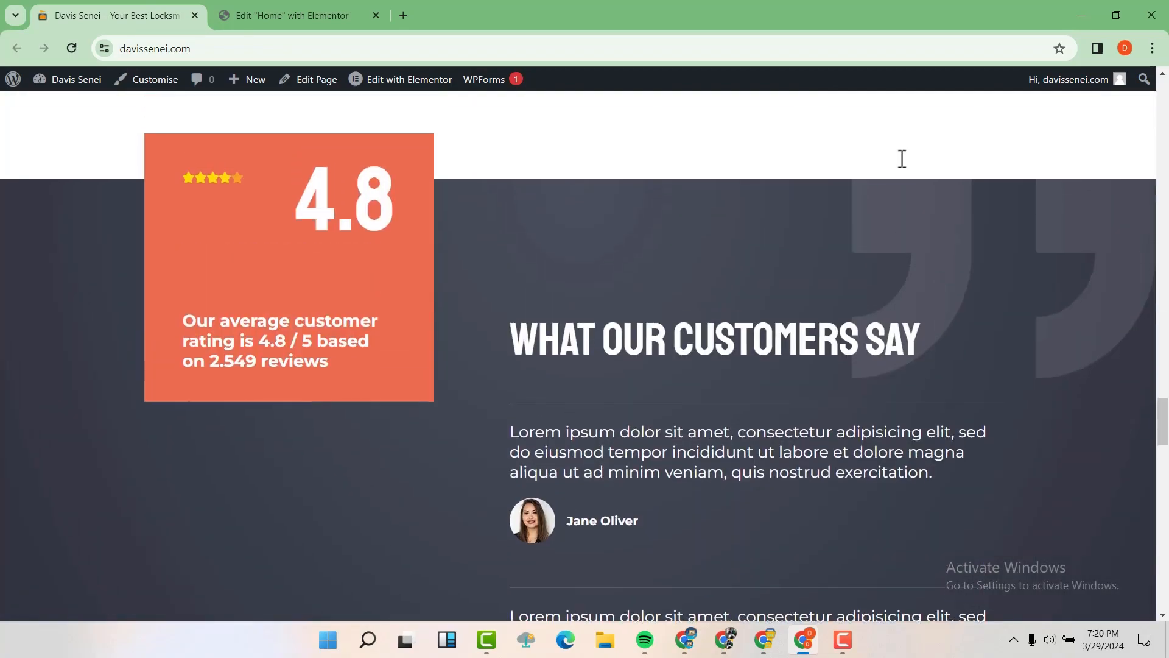
{"action": "scroll", "coordinate": [920, 183], "scroll_direction": "down", "scroll_amount": 1}
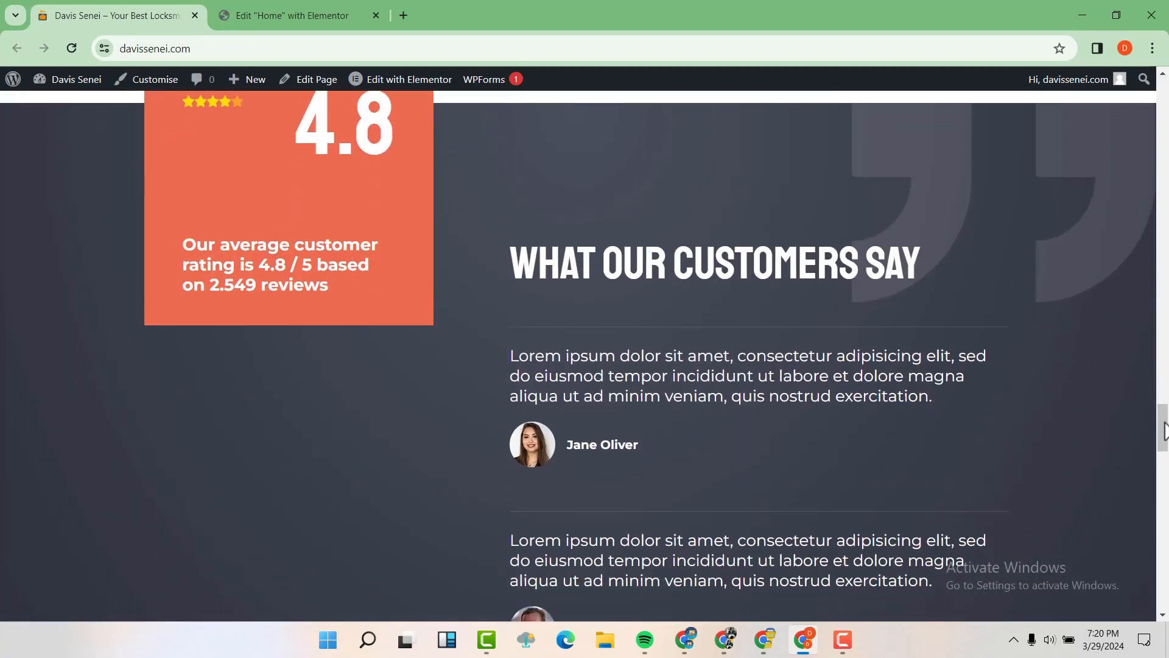
{"action": "left_click_drag", "start_coordinate": [1163, 434], "coordinate": [1161, 71]}
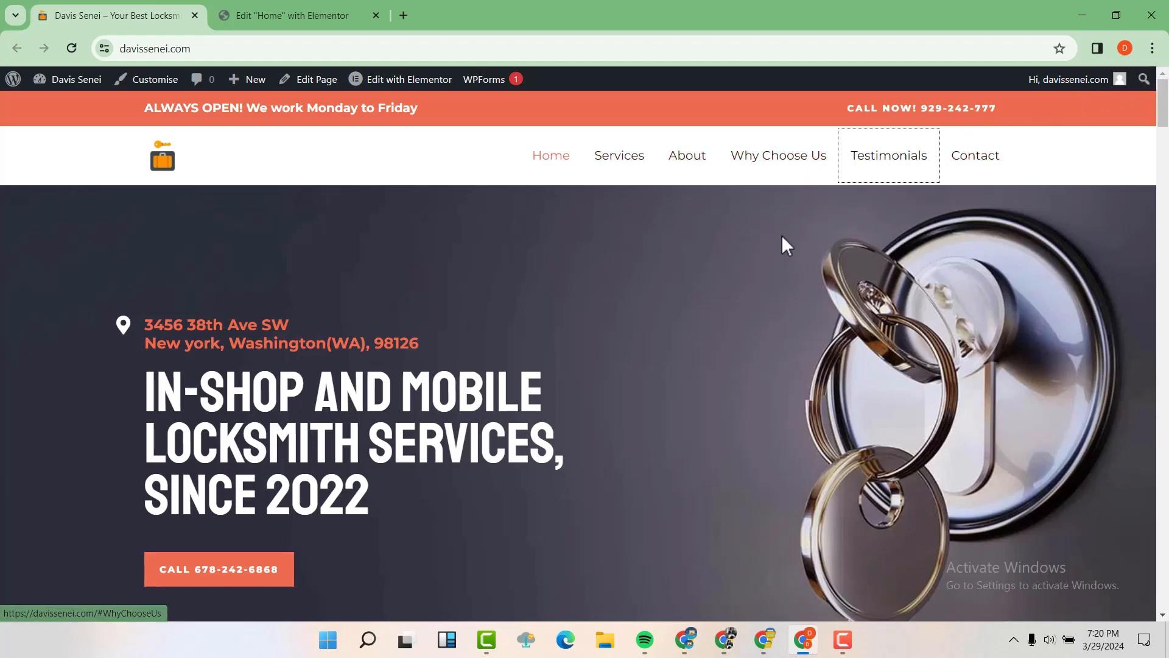
Step: Look over the Services page, then return home and check where a footer social link leads
{"action": "left_click", "coordinate": [631, 169]}
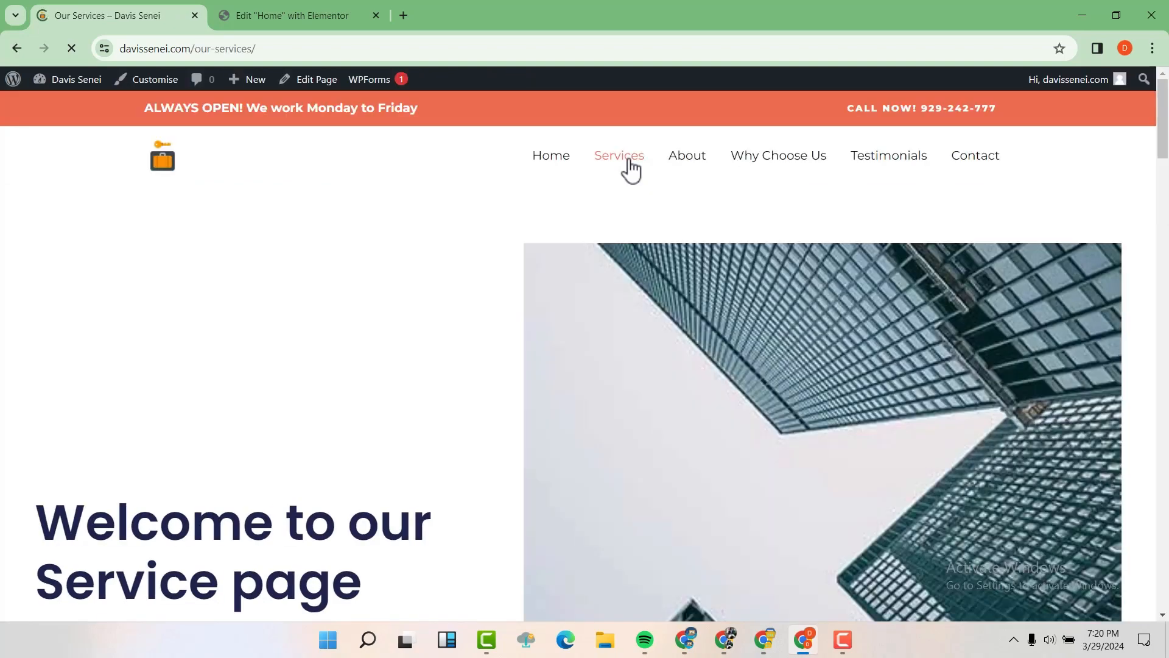
{"action": "scroll", "coordinate": [507, 230], "scroll_direction": "down", "scroll_amount": 3}
{"action": "scroll", "coordinate": [511, 233], "scroll_direction": "up", "scroll_amount": 3}
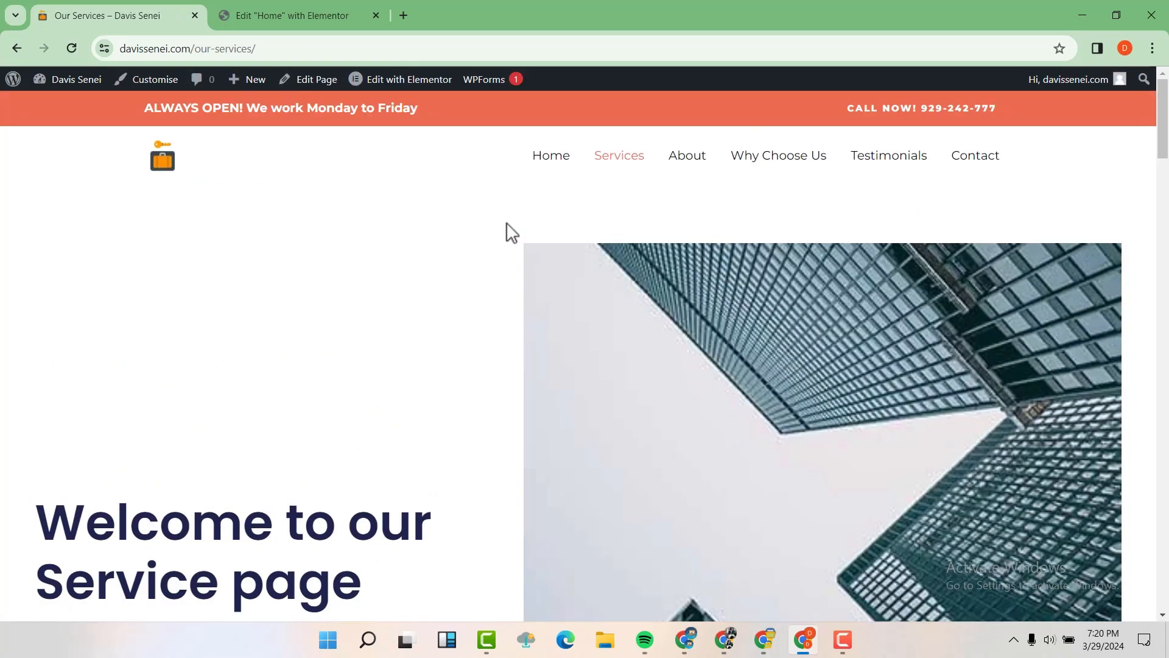
{"action": "scroll", "coordinate": [511, 232], "scroll_direction": "down", "scroll_amount": 5}
{"action": "scroll", "coordinate": [512, 233], "scroll_direction": "up", "scroll_amount": 4}
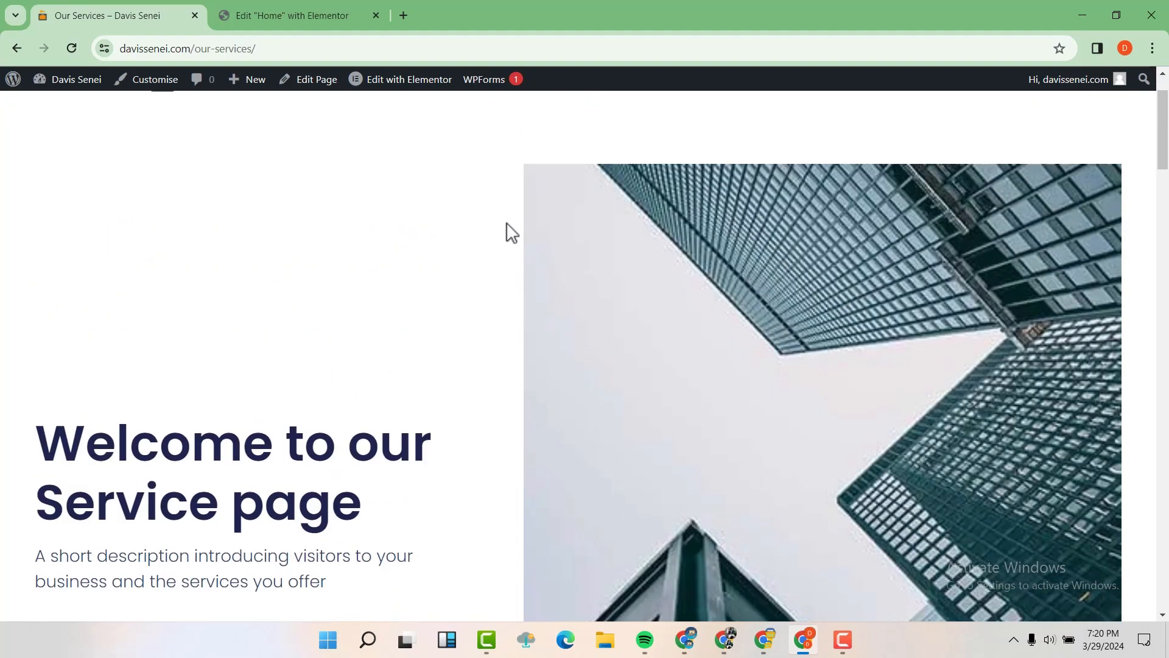
{"action": "scroll", "coordinate": [510, 231], "scroll_direction": "up", "scroll_amount": 2}
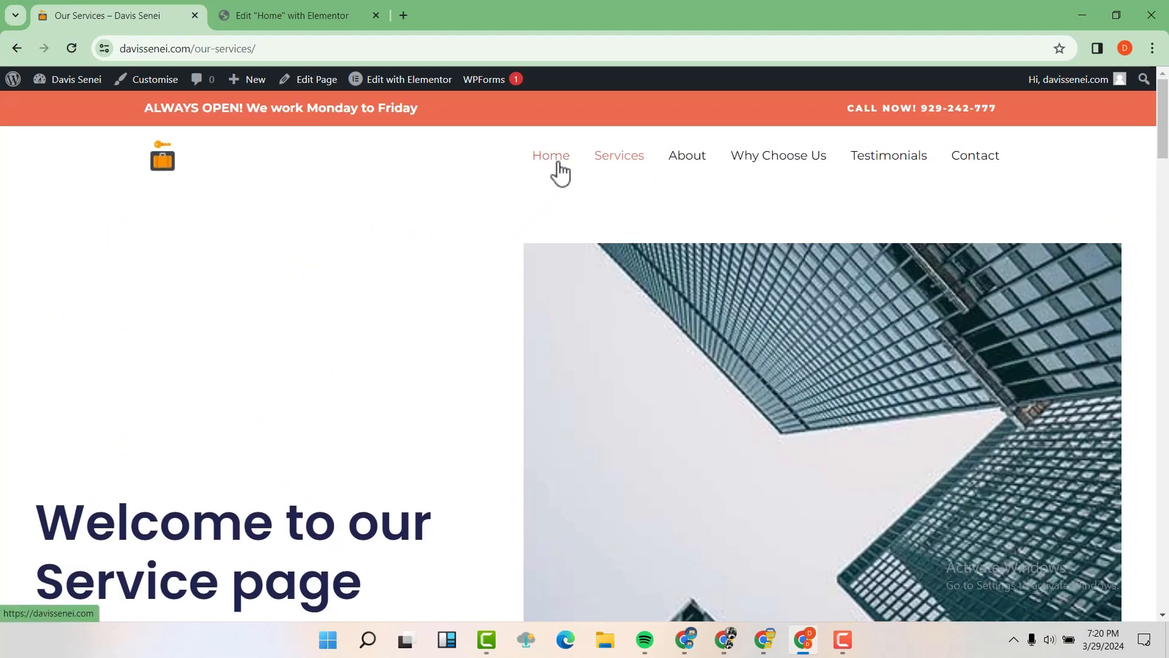
{"action": "left_click", "coordinate": [551, 159]}
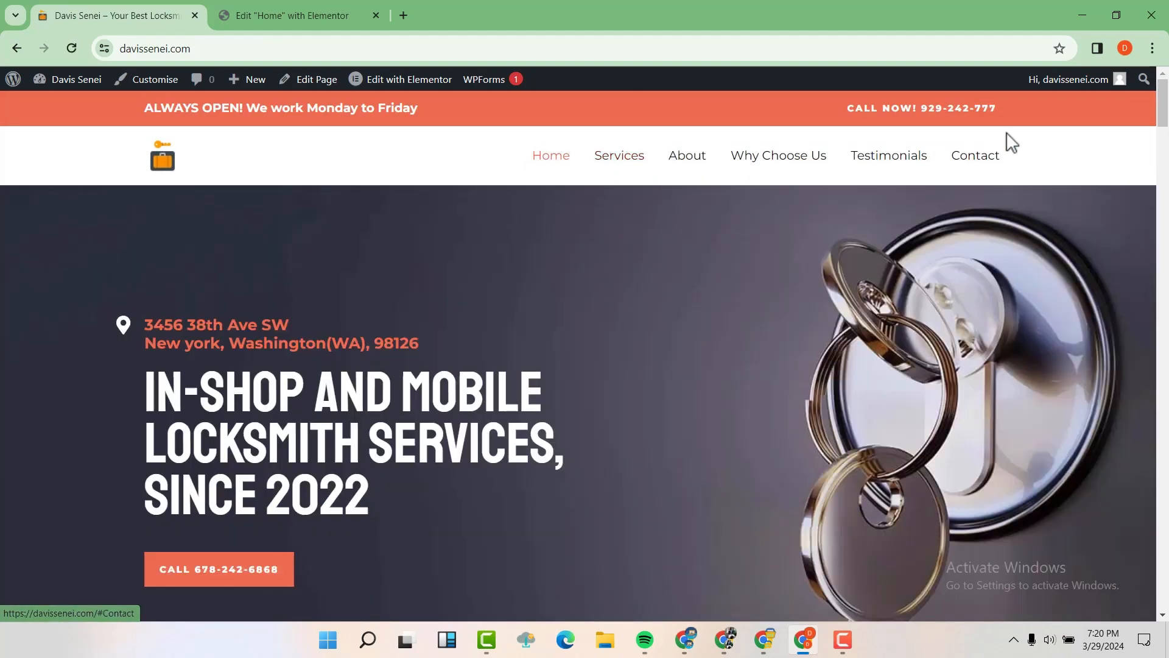
{"action": "left_click_drag", "start_coordinate": [1164, 122], "coordinate": [1167, 588]}
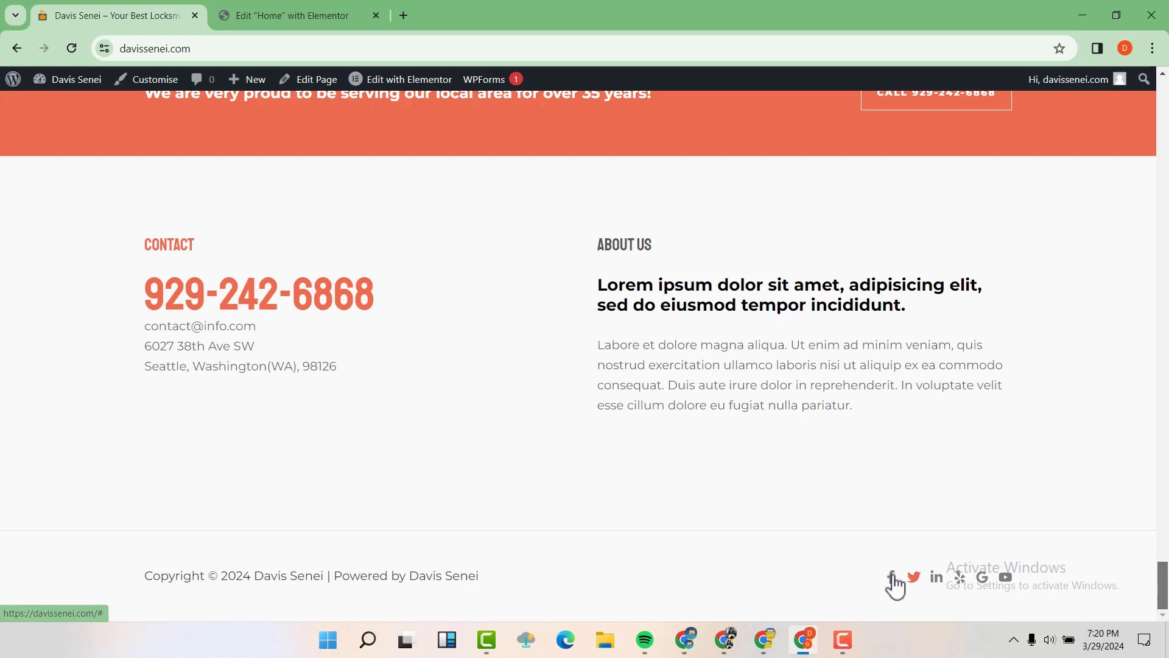
{"action": "left_click", "coordinate": [1006, 588]}
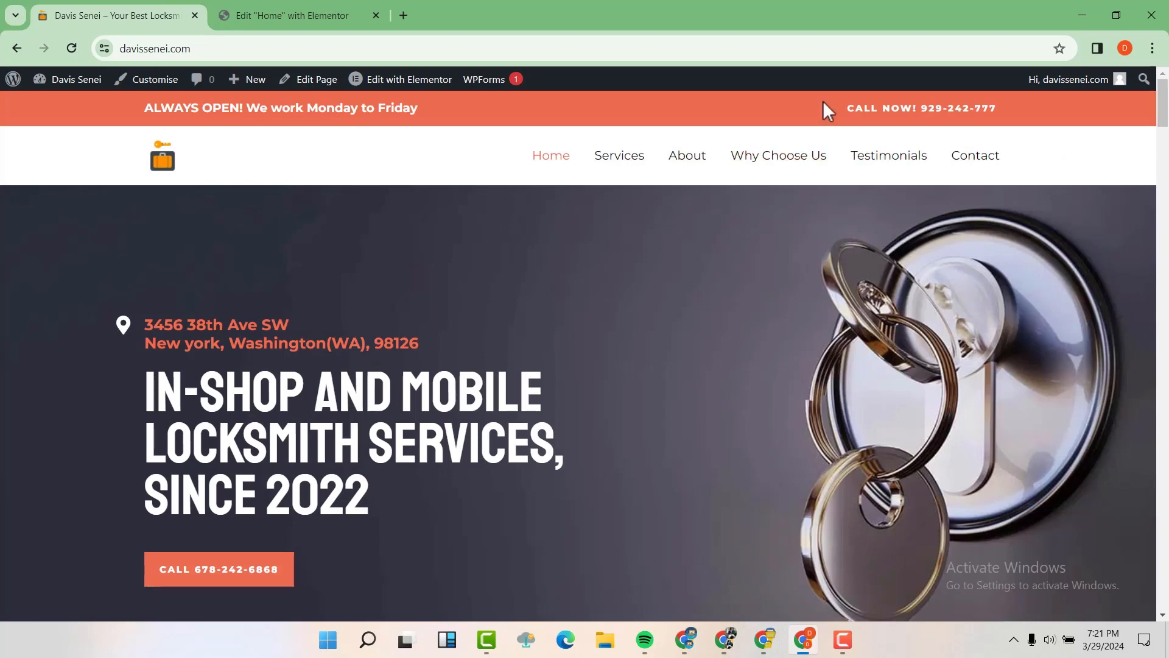
Step: Preview the Elementor Home page at tablet and mobile portrait widths, then switch back to the live site
{"action": "left_click", "coordinate": [298, 17]}
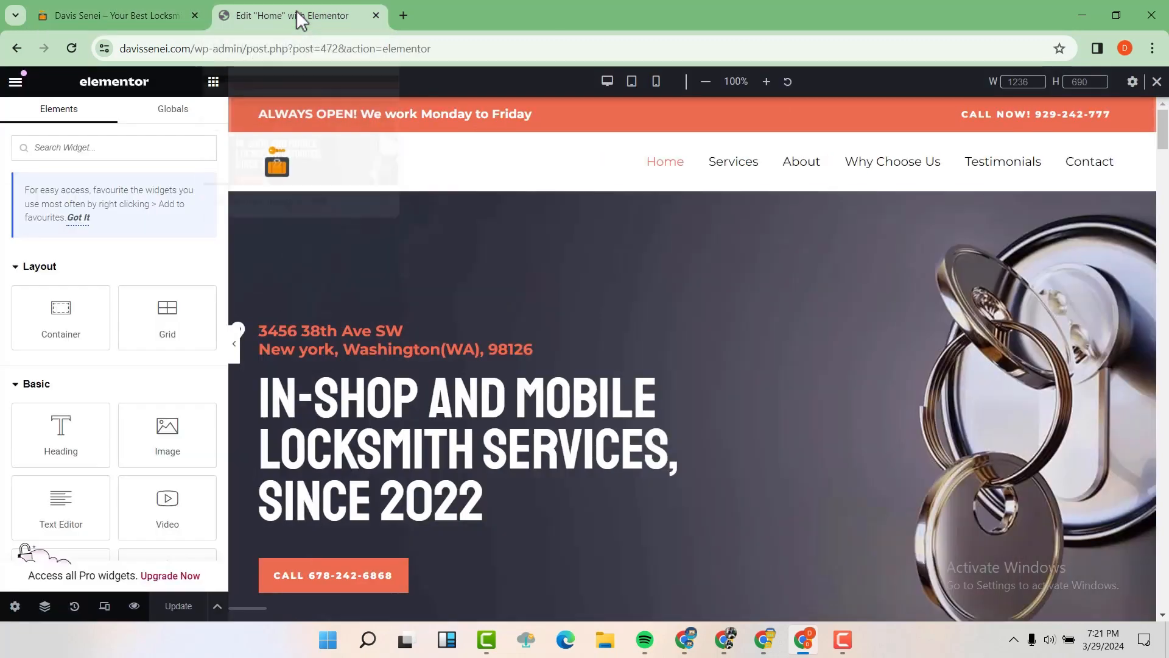
{"action": "left_click", "coordinate": [632, 86]}
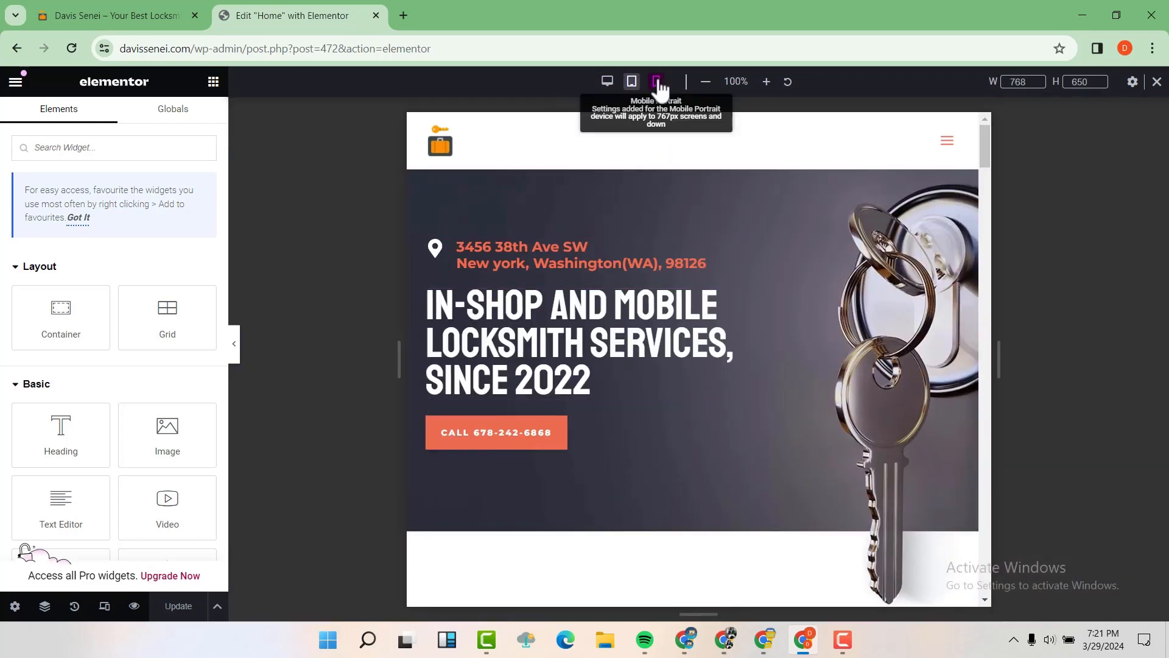
{"action": "left_click", "coordinate": [658, 83]}
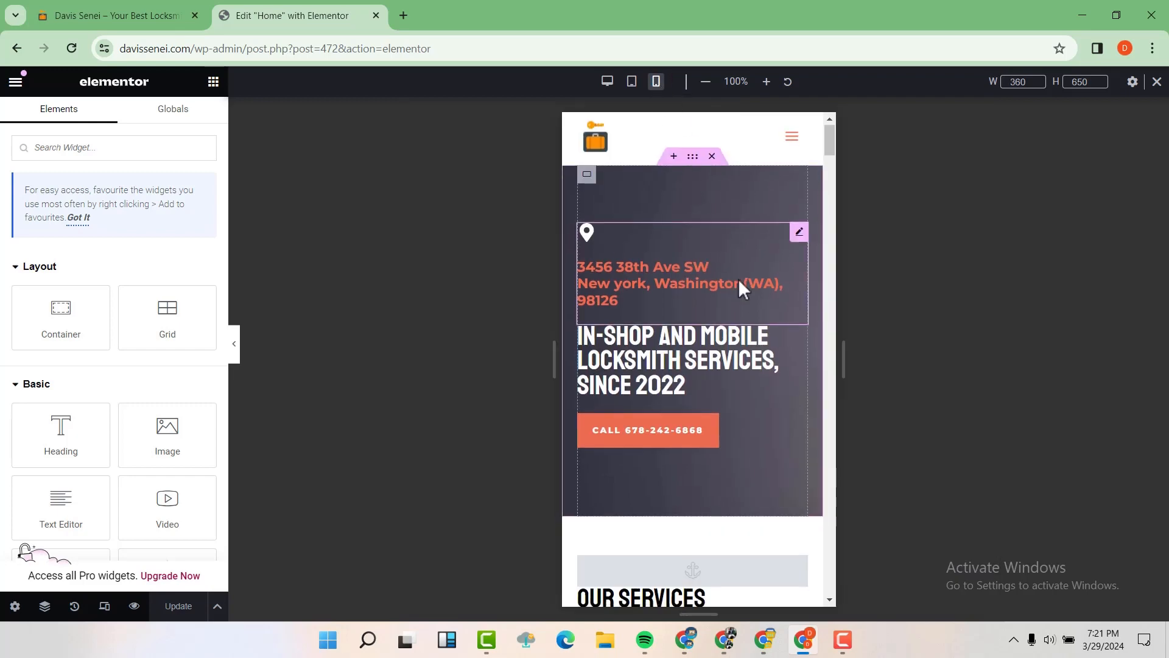
{"action": "scroll", "coordinate": [737, 279], "scroll_direction": "down", "scroll_amount": 9}
{"action": "scroll", "coordinate": [738, 279], "scroll_direction": "up", "scroll_amount": 7}
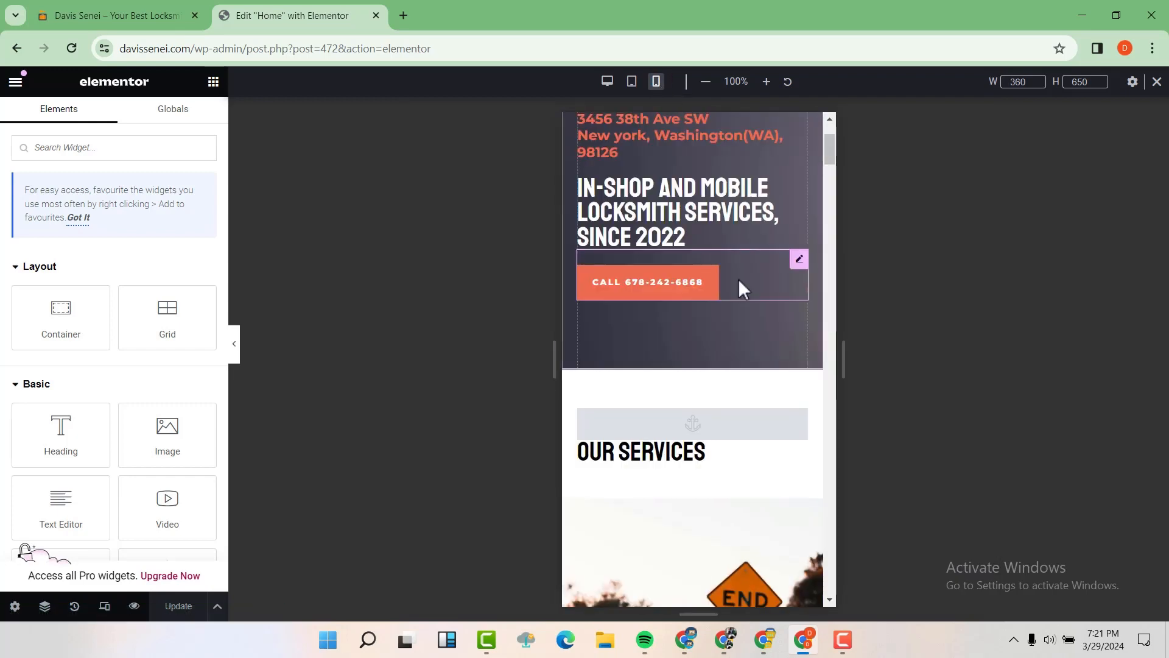
{"action": "scroll", "coordinate": [738, 279], "scroll_direction": "up", "scroll_amount": 3}
{"action": "left_click", "coordinate": [109, 15]}
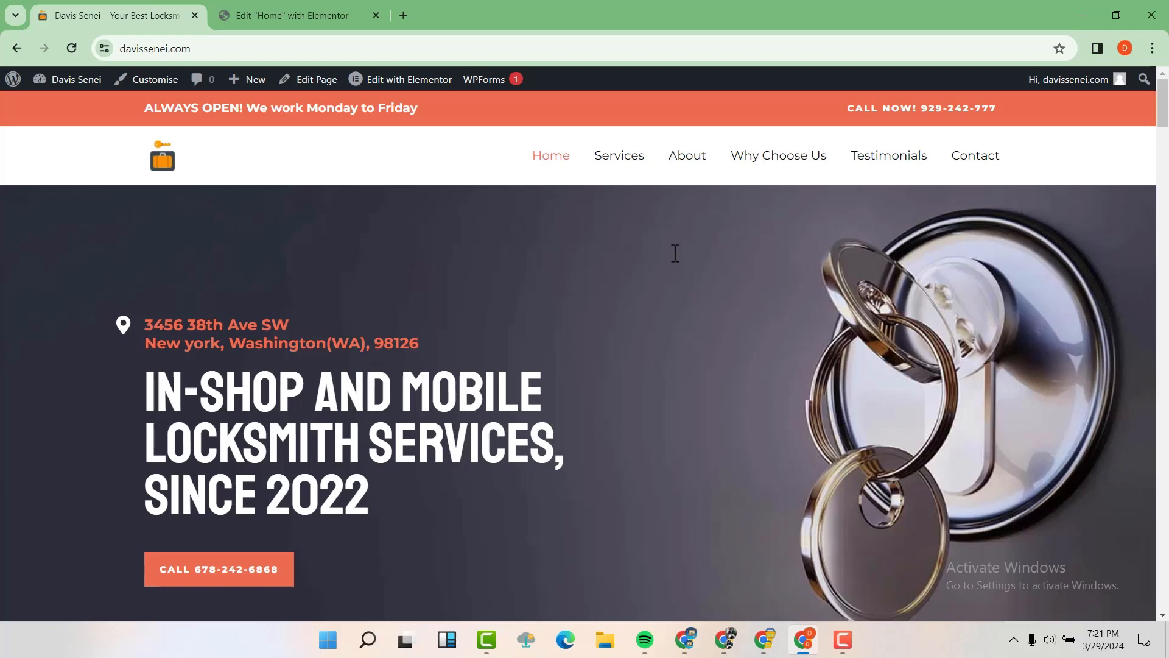
{"action": "scroll", "coordinate": [910, 317], "scroll_direction": "down", "scroll_amount": 5}
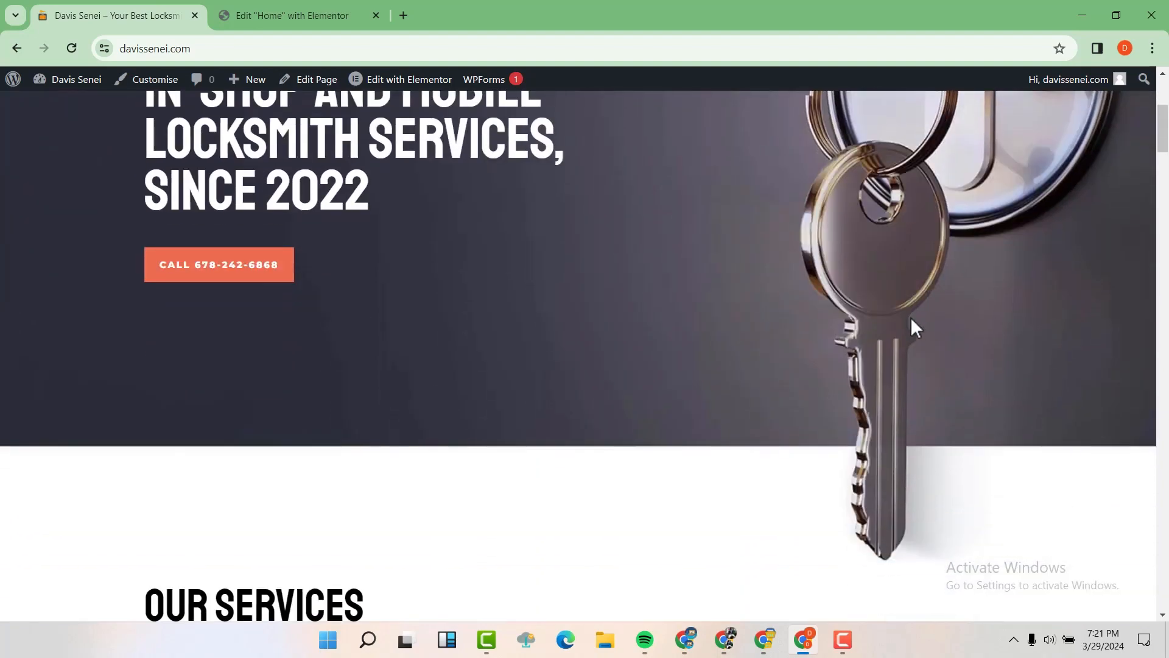
{"action": "scroll", "coordinate": [911, 317], "scroll_direction": "up", "scroll_amount": 5}
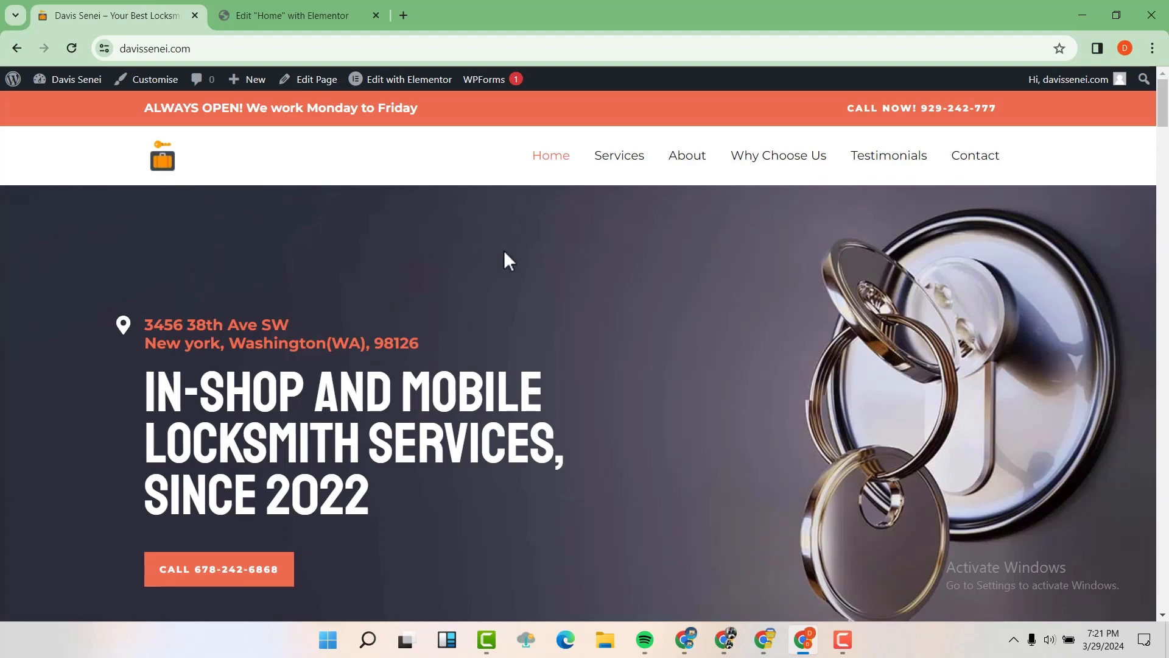
{"action": "scroll", "coordinate": [603, 275], "scroll_direction": "down", "scroll_amount": 6}
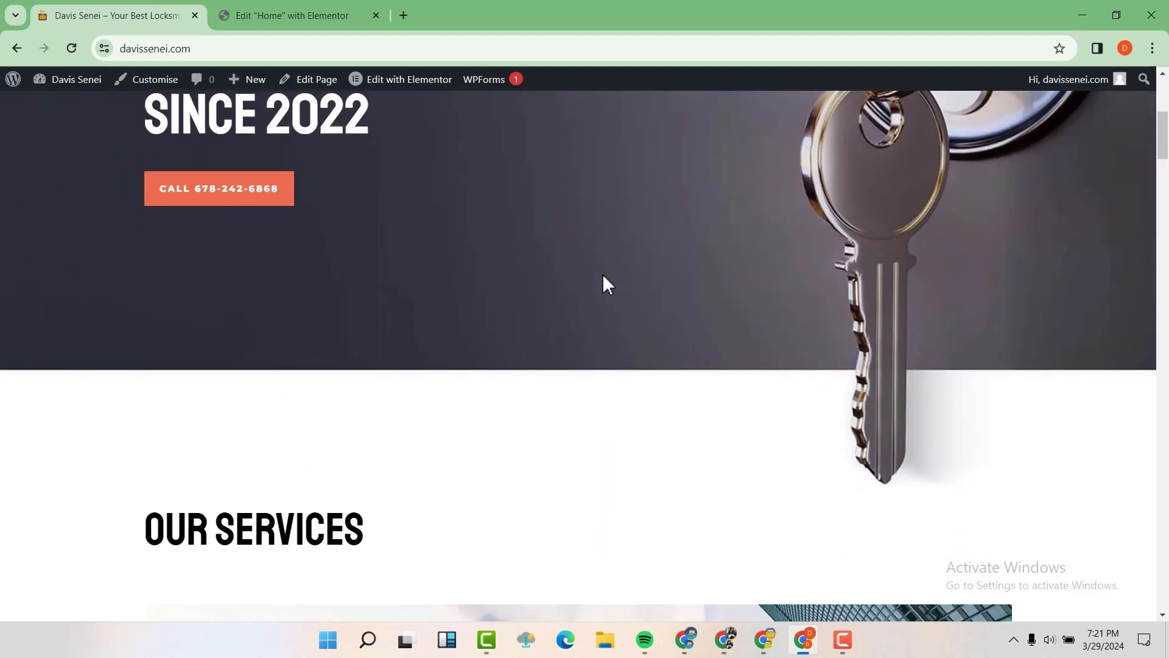
{"action": "scroll", "coordinate": [603, 275], "scroll_direction": "down", "scroll_amount": 3}
{"action": "scroll", "coordinate": [601, 275], "scroll_direction": "up", "scroll_amount": 10}
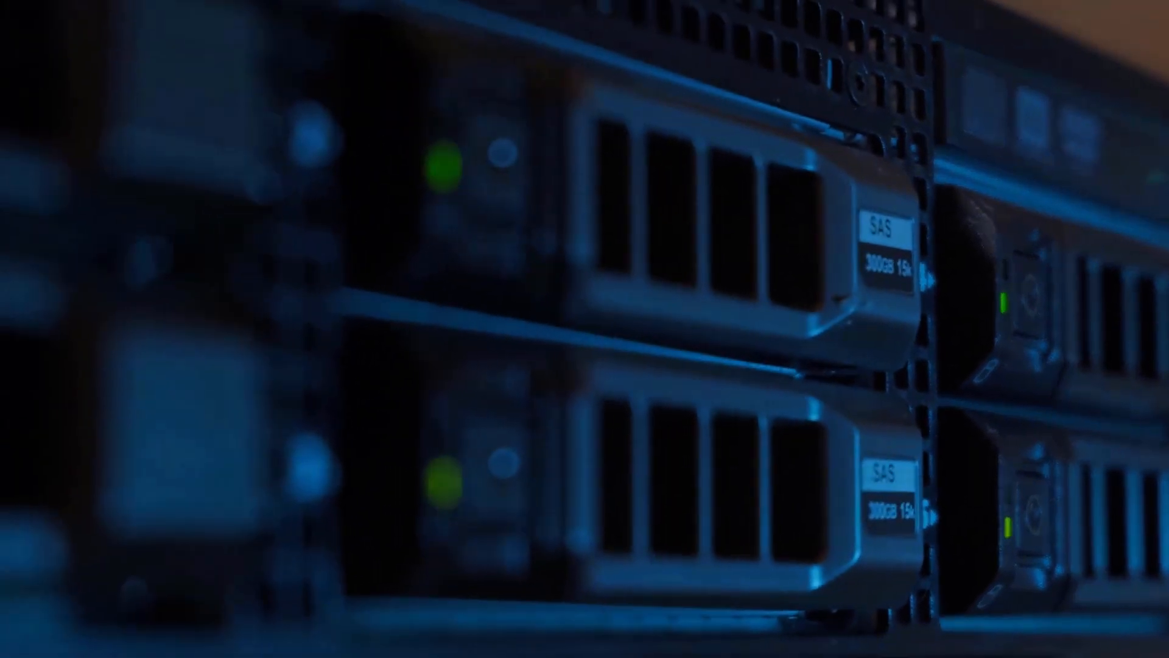
Step: Go to amazon.com from the New Tab search box
{"action": "left_click", "coordinate": [437, 332]}
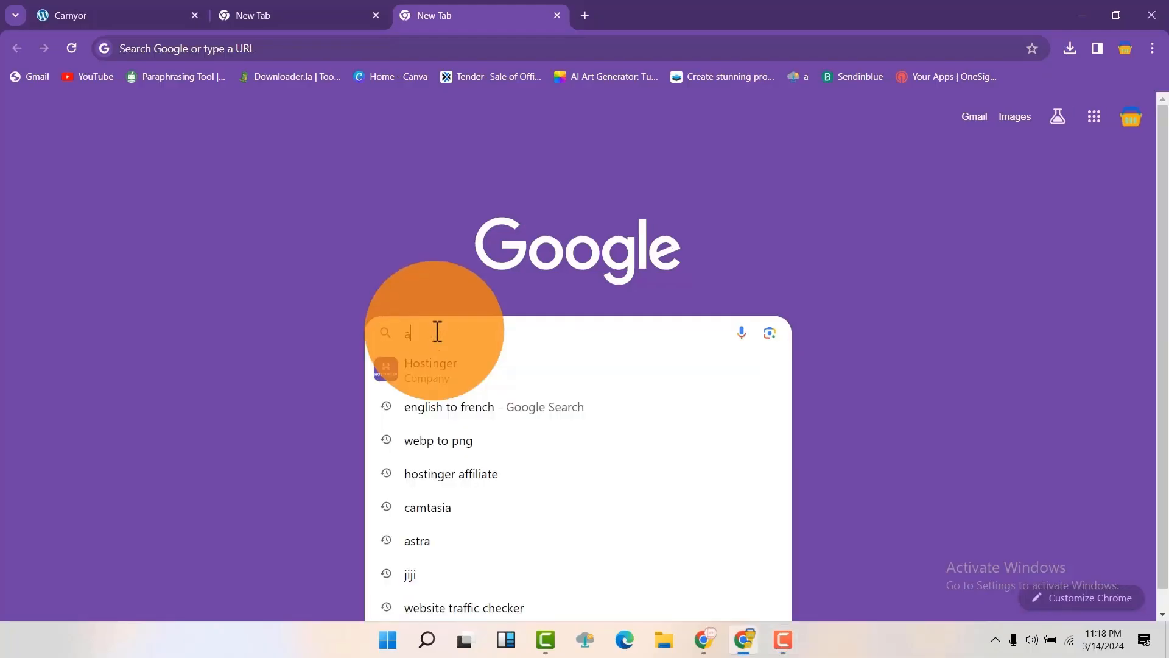
{"action": "type", "text": "amazon.com"}
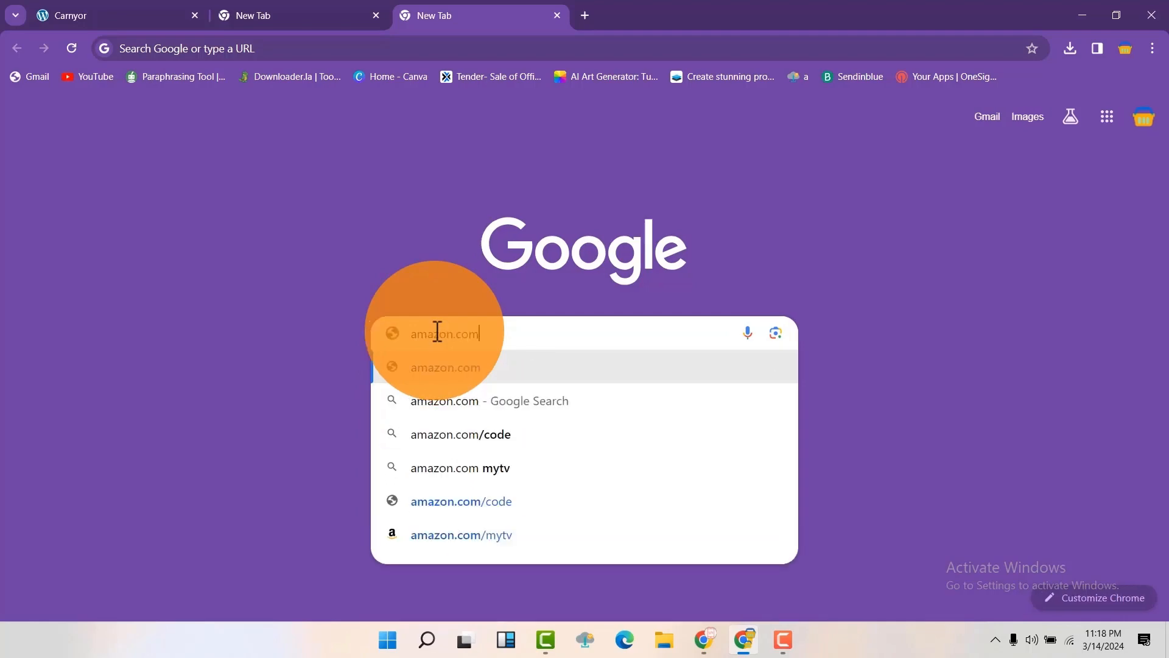
{"action": "key", "text": "Return"}
{"action": "scroll", "coordinate": [437, 342], "scroll_direction": "down", "scroll_amount": 14}
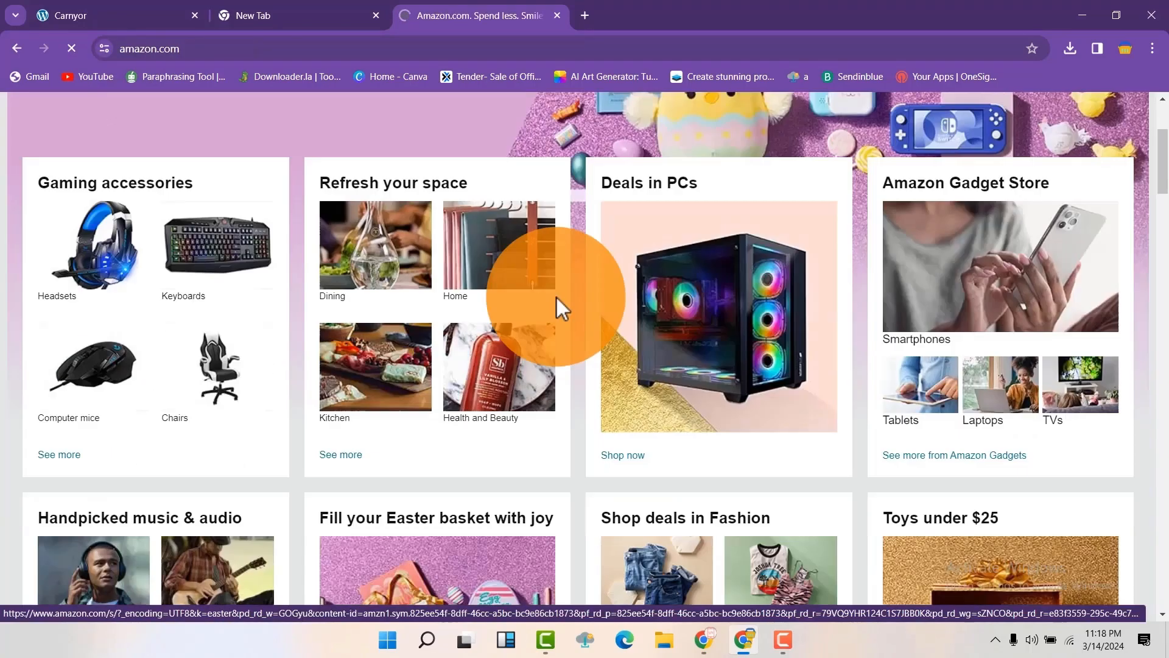
{"action": "scroll", "coordinate": [579, 300], "scroll_direction": "up", "scroll_amount": 12}
Step: Open a new tab and go to fiverr.com
{"action": "key", "text": "ctrl+t"}
{"action": "left_click", "coordinate": [444, 334]}
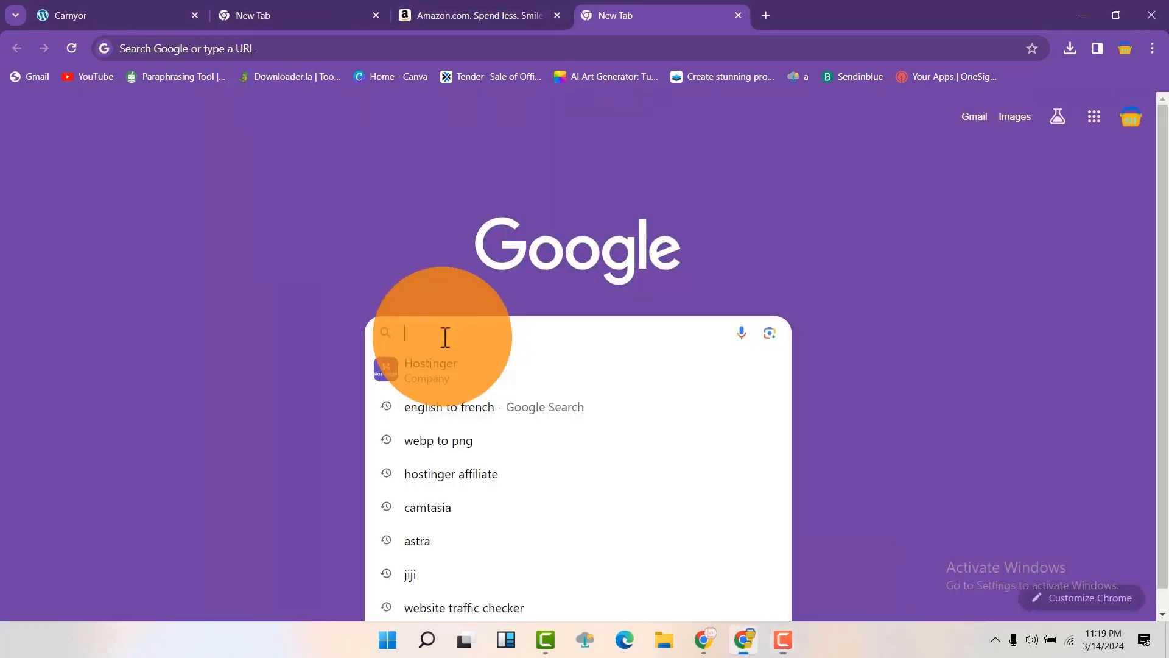
{"action": "type", "text": "fiverr.com"}
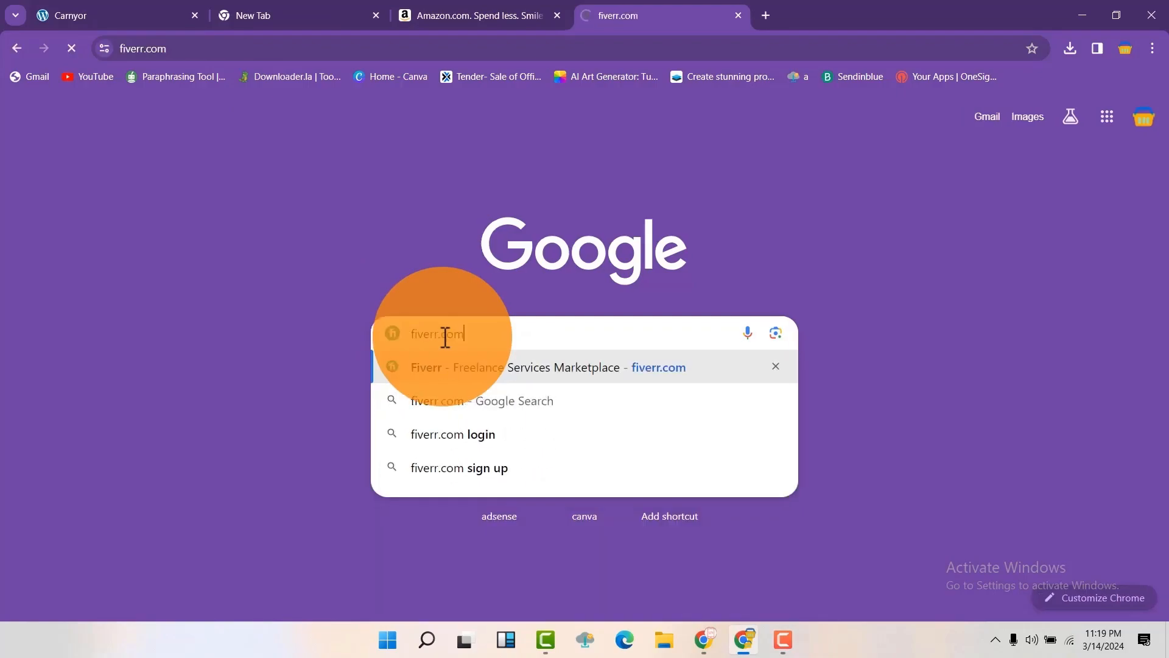
{"action": "key", "text": "Return"}
{"action": "scroll", "coordinate": [860, 326], "scroll_direction": "down", "scroll_amount": 12}
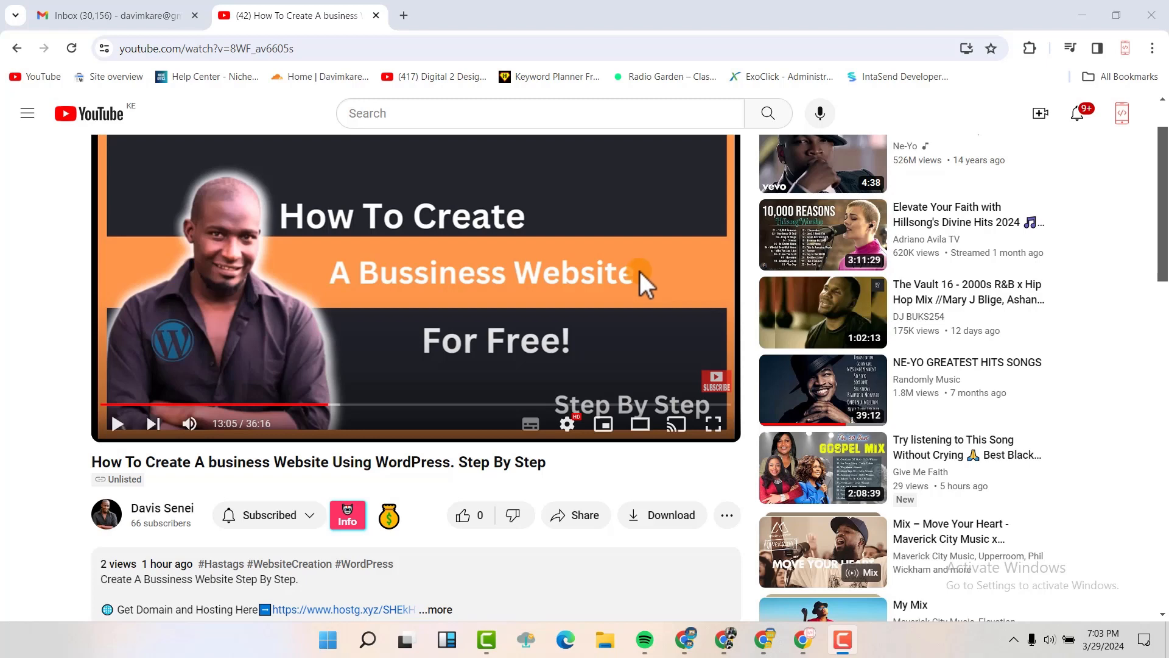
Step: Expand the video description and follow the 'Get Domain and Hosting Here' link
{"action": "scroll", "coordinate": [564, 492], "scroll_direction": "down", "scroll_amount": 3}
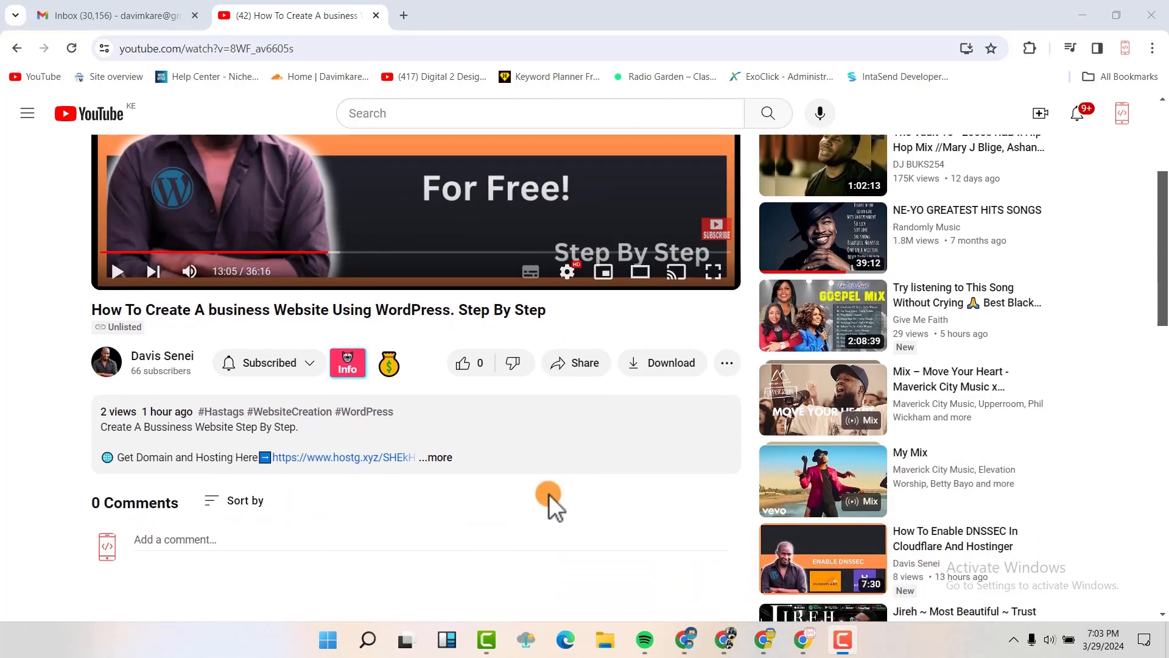
{"action": "left_click", "coordinate": [438, 458]}
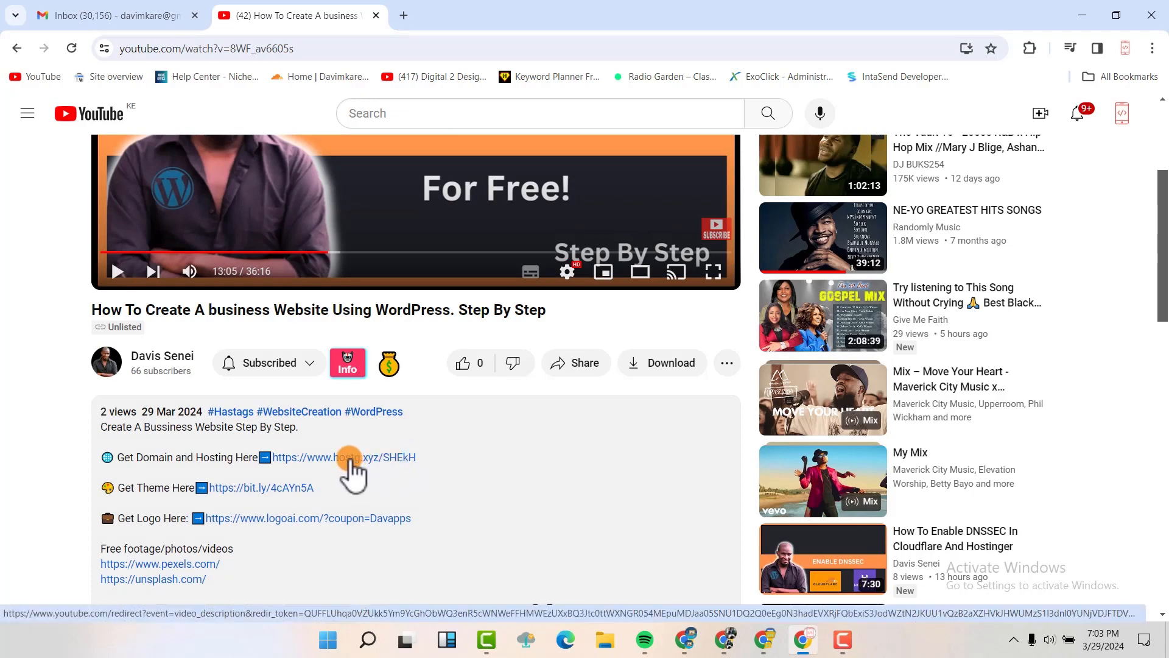
{"action": "left_click", "coordinate": [350, 457]}
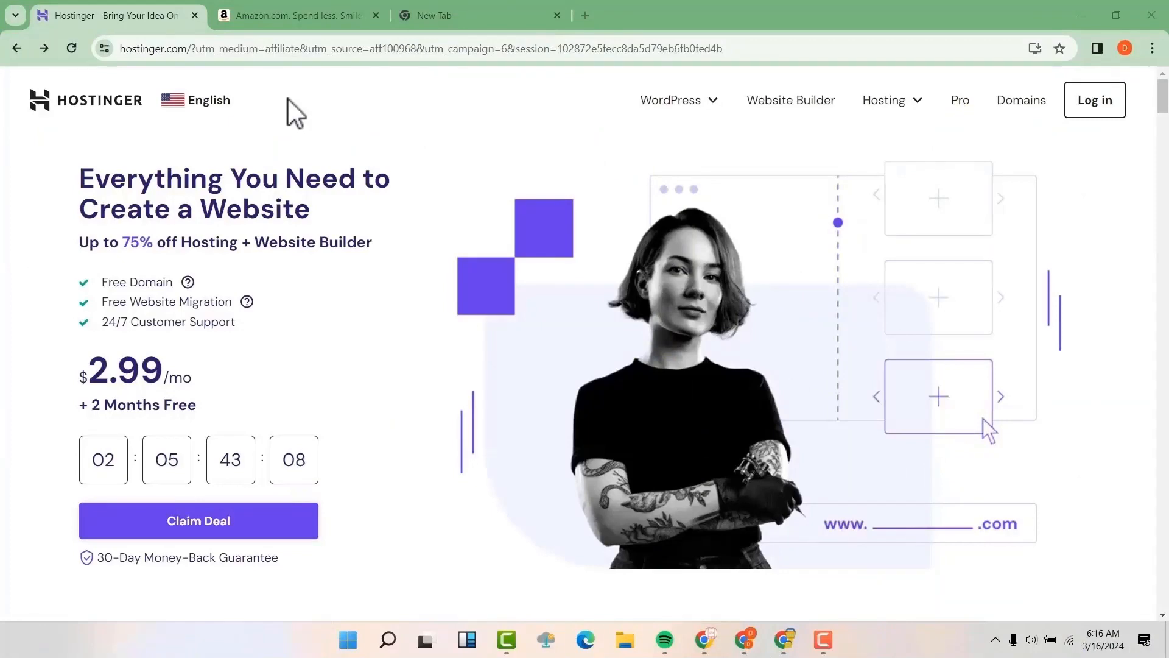
Step: Scroll past the review ratings to the Pick Your Perfect Plan pricing cards
{"action": "scroll", "coordinate": [407, 268], "scroll_direction": "down", "scroll_amount": 6}
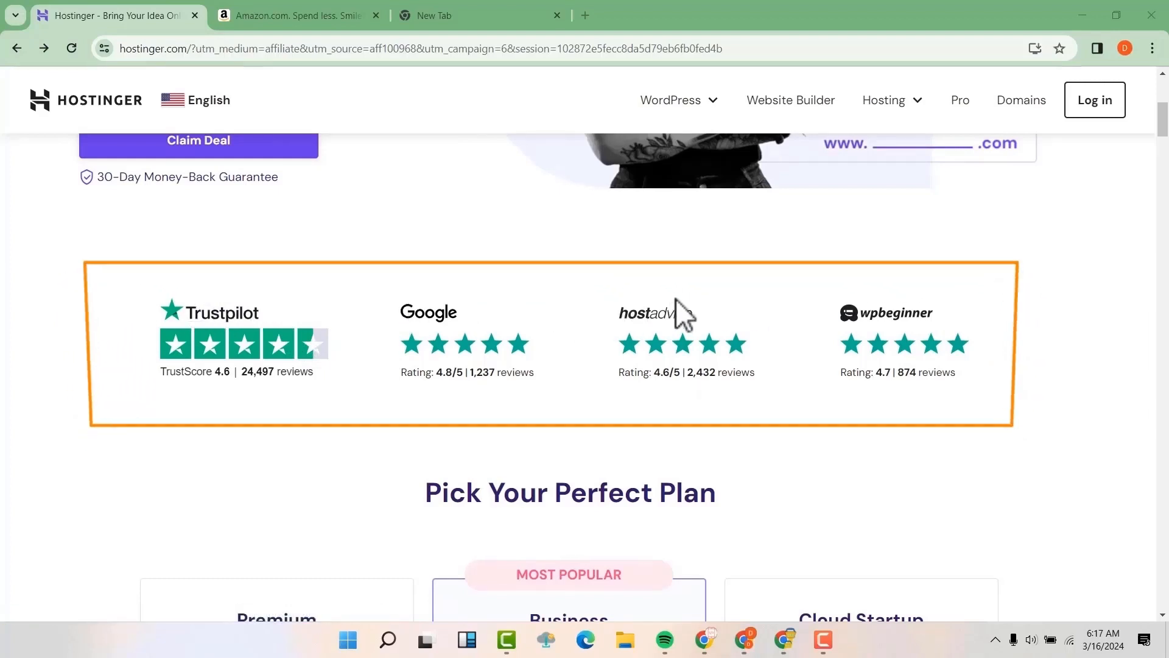
{"action": "scroll", "coordinate": [673, 299], "scroll_direction": "down", "scroll_amount": 5}
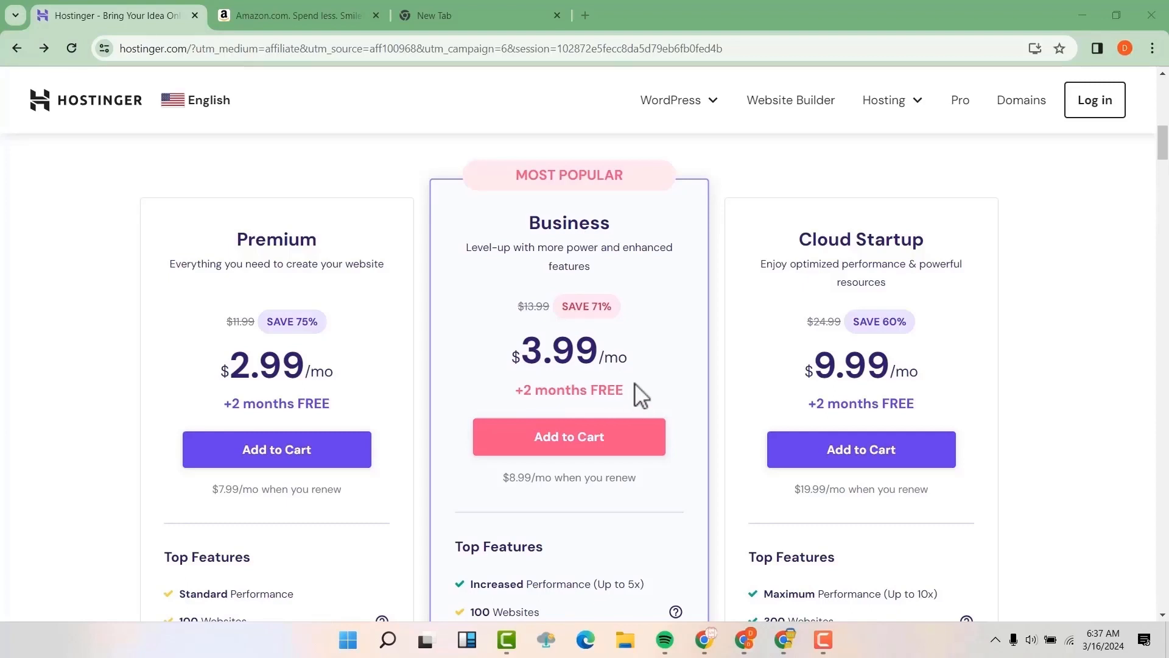
Step: Scroll to the plans' Top Features lists and view the site's connection security details
{"action": "scroll", "coordinate": [634, 382], "scroll_direction": "down", "scroll_amount": 1}
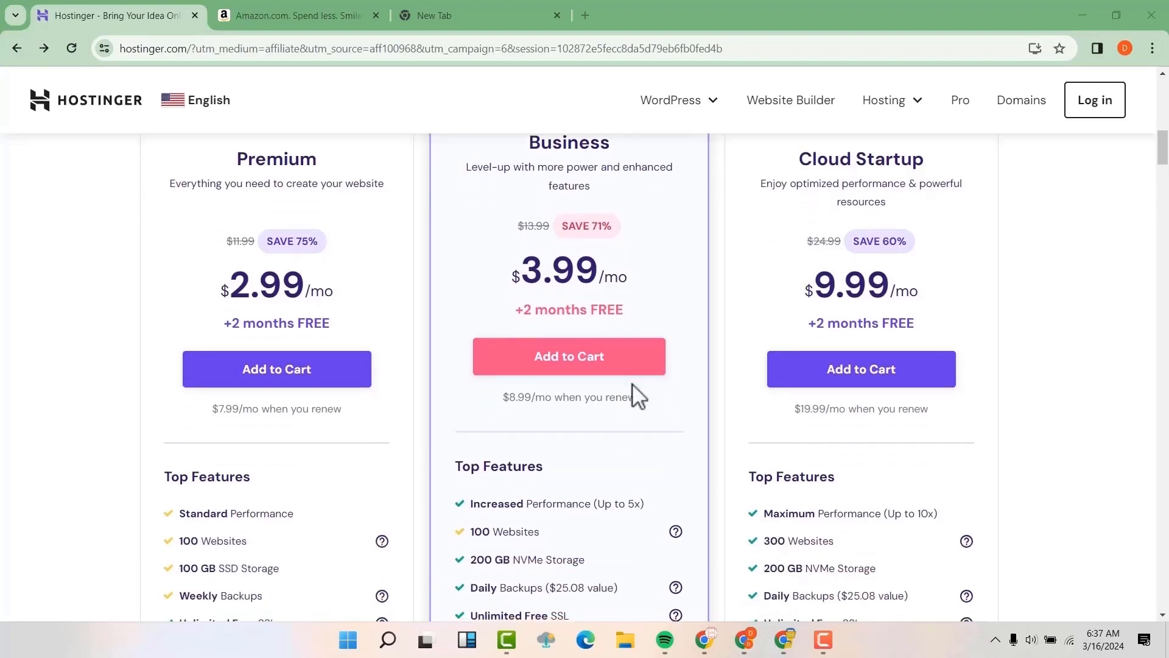
{"action": "scroll", "coordinate": [632, 383], "scroll_direction": "down", "scroll_amount": 1}
{"action": "scroll", "coordinate": [626, 382], "scroll_direction": "down", "scroll_amount": 2}
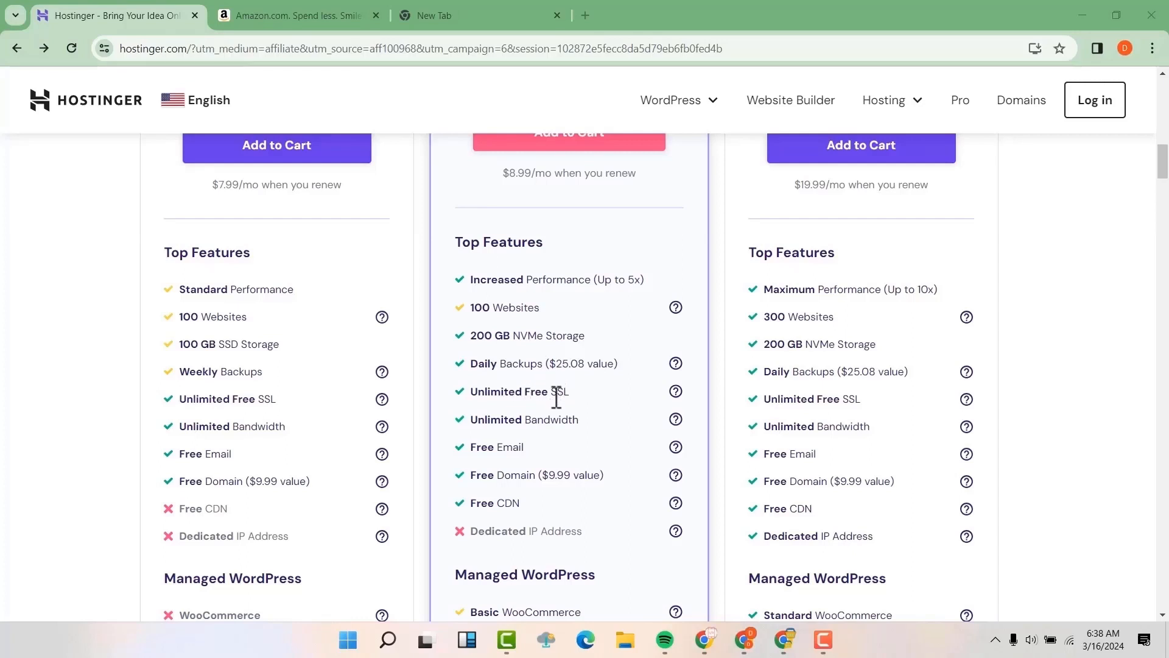
{"action": "left_click", "coordinate": [103, 50]}
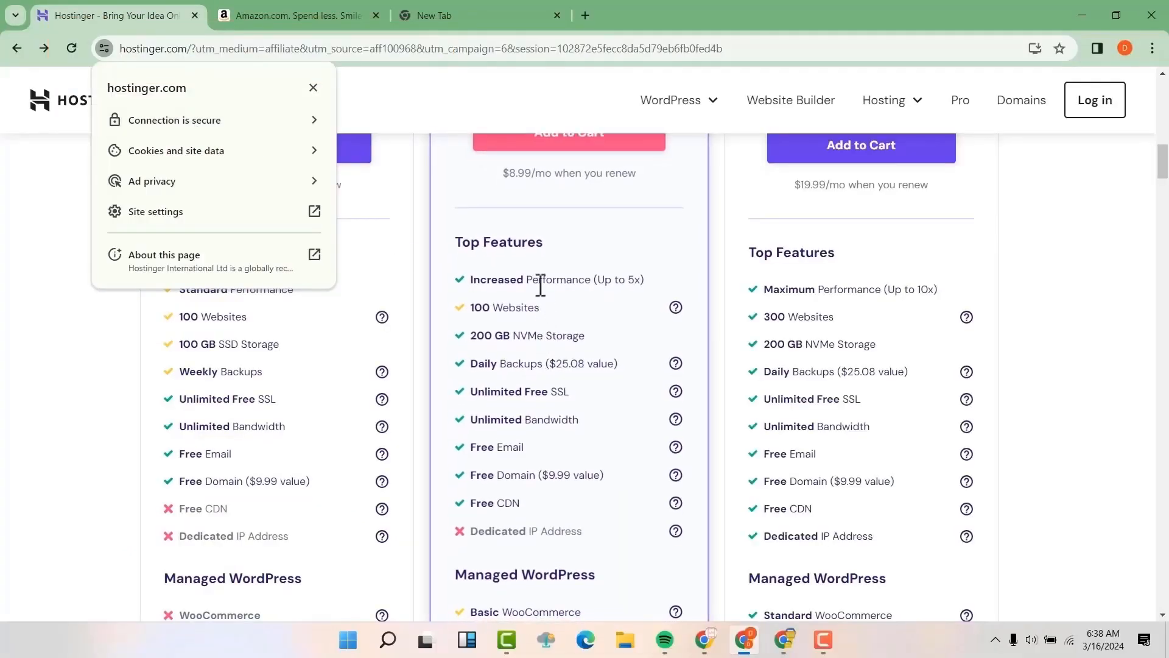
Step: Dismiss the site-info popup, scan the Managed WordPress and website builder features, and return to the prices
{"action": "left_click", "coordinate": [650, 233]}
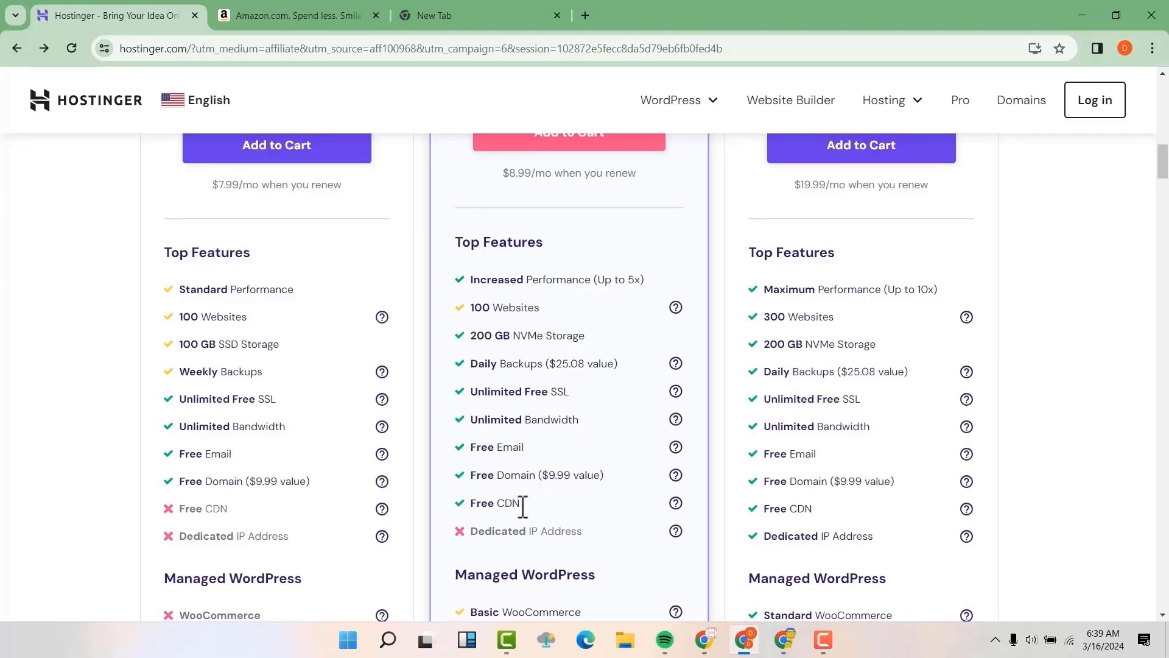
{"action": "scroll", "coordinate": [567, 444], "scroll_direction": "down", "scroll_amount": 3}
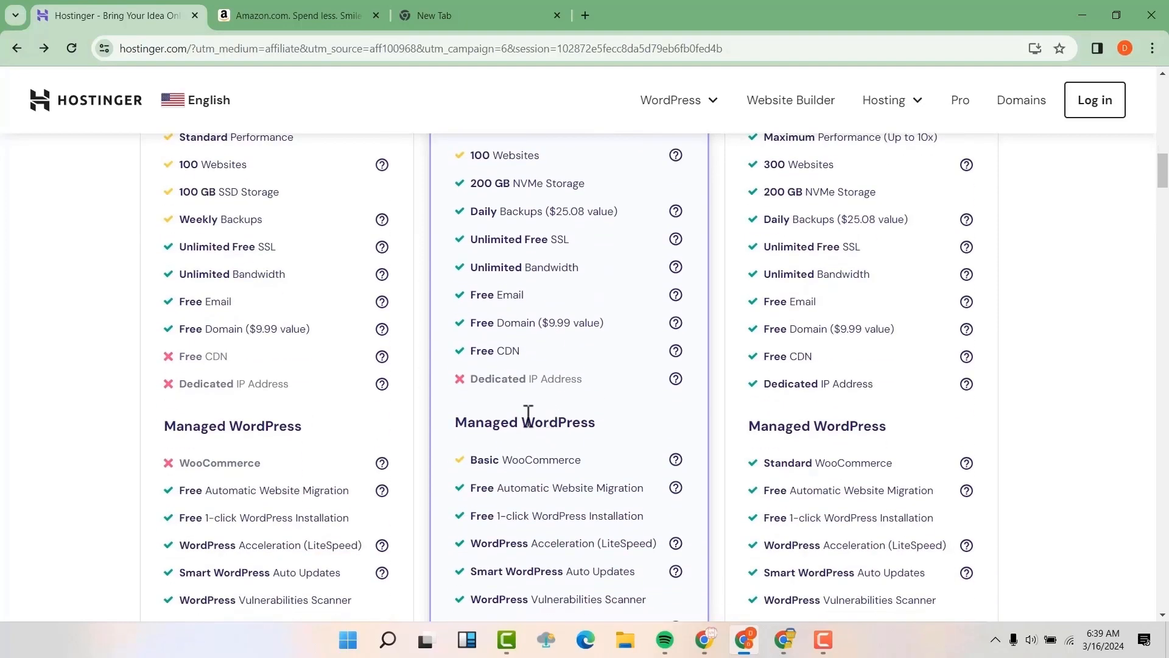
{"action": "scroll", "coordinate": [478, 420], "scroll_direction": "down", "scroll_amount": 1}
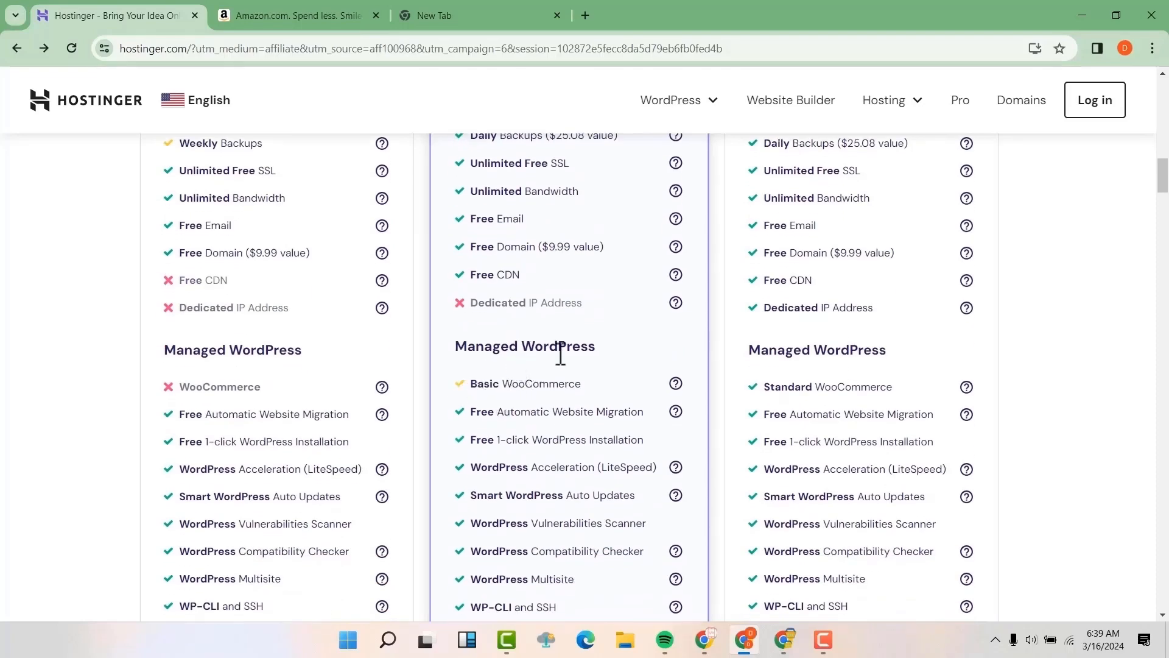
{"action": "scroll", "coordinate": [536, 365], "scroll_direction": "down", "scroll_amount": 2}
{"action": "scroll", "coordinate": [530, 332], "scroll_direction": "down", "scroll_amount": 5}
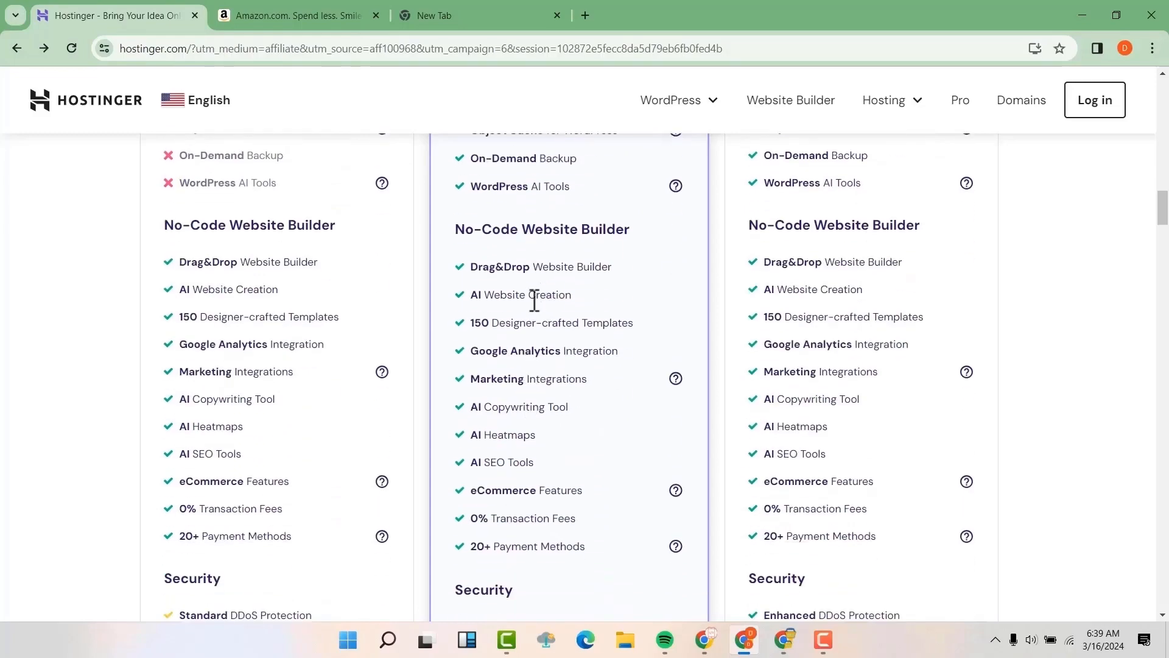
{"action": "scroll", "coordinate": [541, 294], "scroll_direction": "up", "scroll_amount": 10}
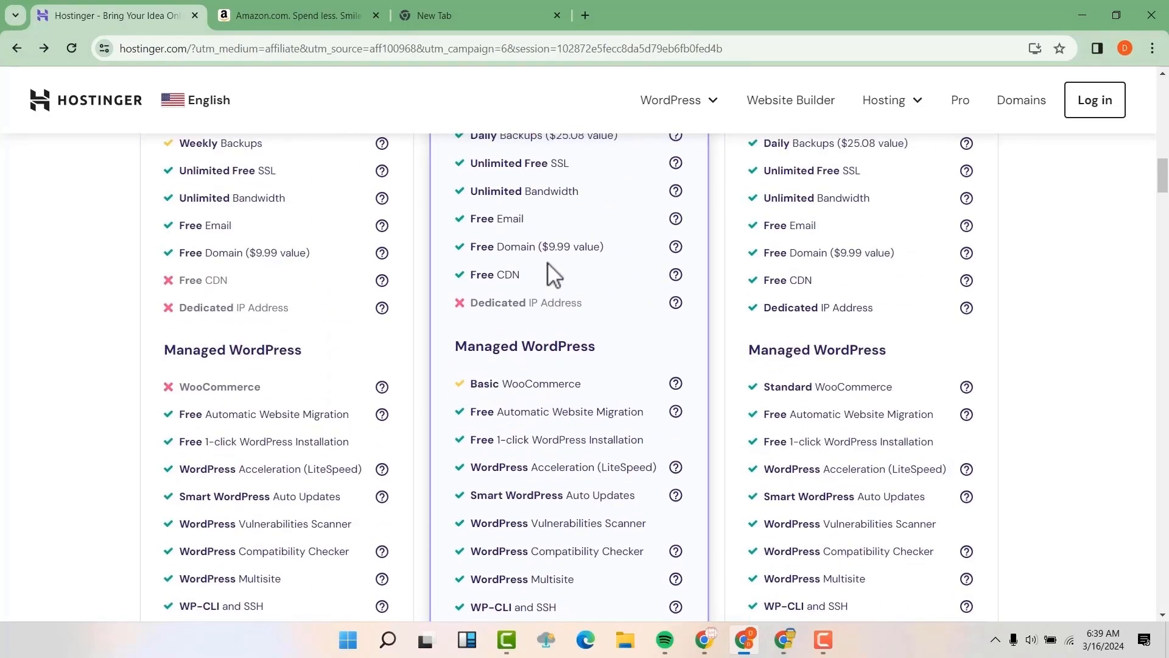
{"action": "scroll", "coordinate": [546, 261], "scroll_direction": "up", "scroll_amount": 2}
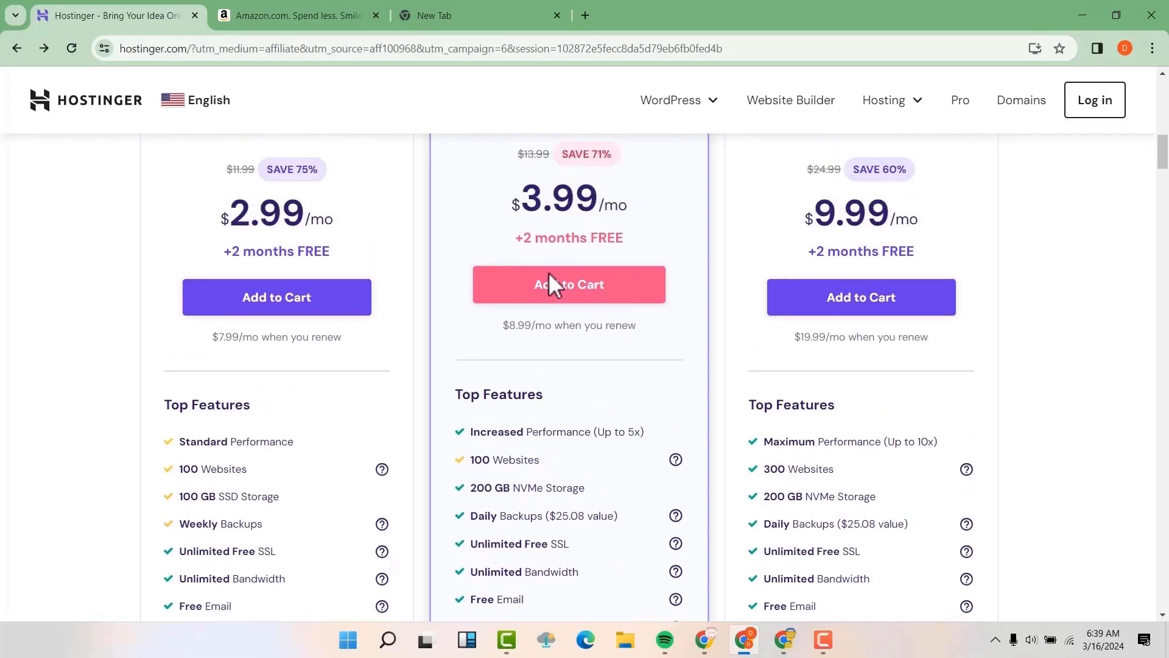
Step: Add the Business Web Hosting plan to the cart and scroll to its period options
{"action": "left_click", "coordinate": [575, 291]}
{"action": "scroll", "coordinate": [594, 301], "scroll_direction": "down", "scroll_amount": 1}
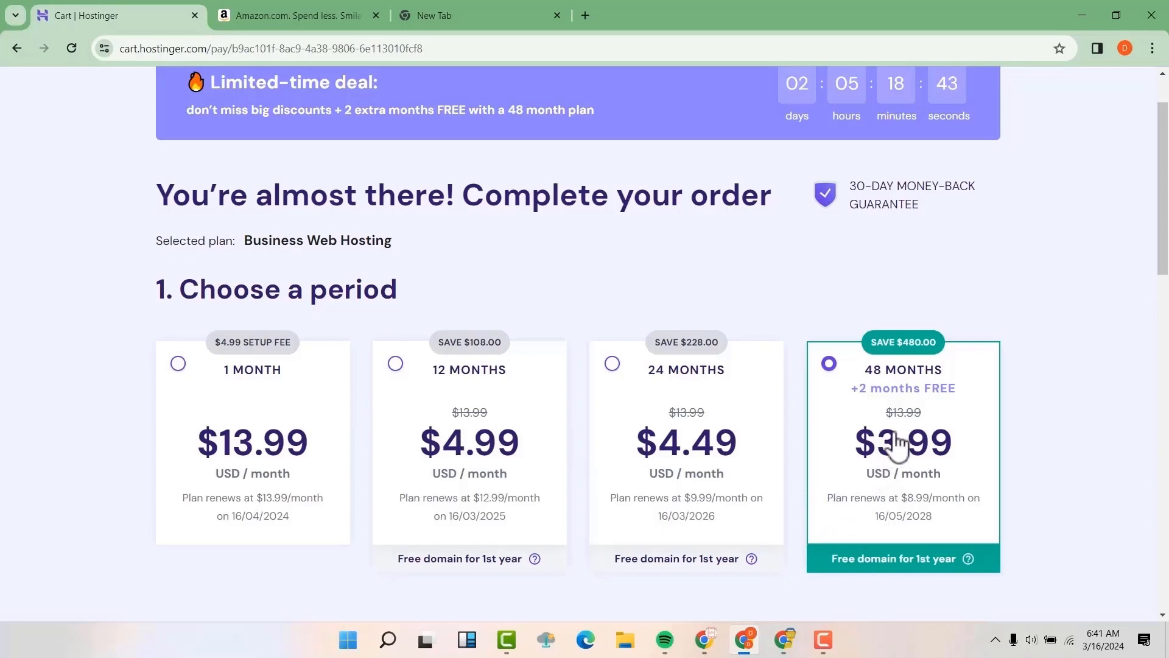
{"action": "scroll", "coordinate": [900, 437], "scroll_direction": "down", "scroll_amount": 5}
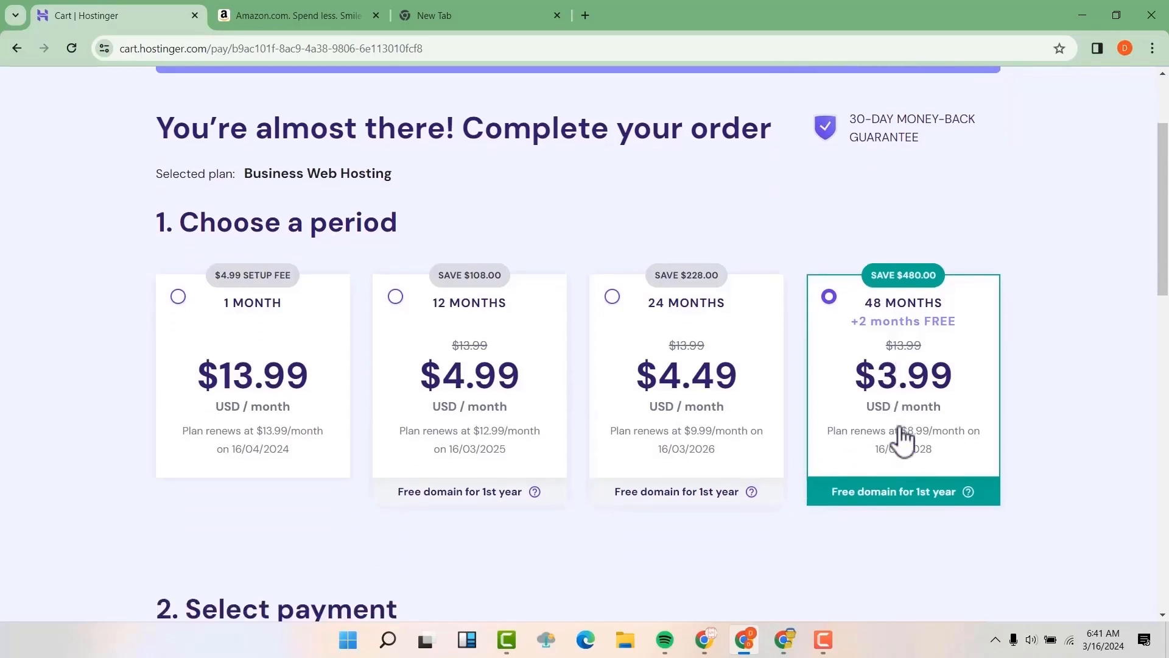
{"action": "scroll", "coordinate": [876, 395], "scroll_direction": "down", "scroll_amount": 3}
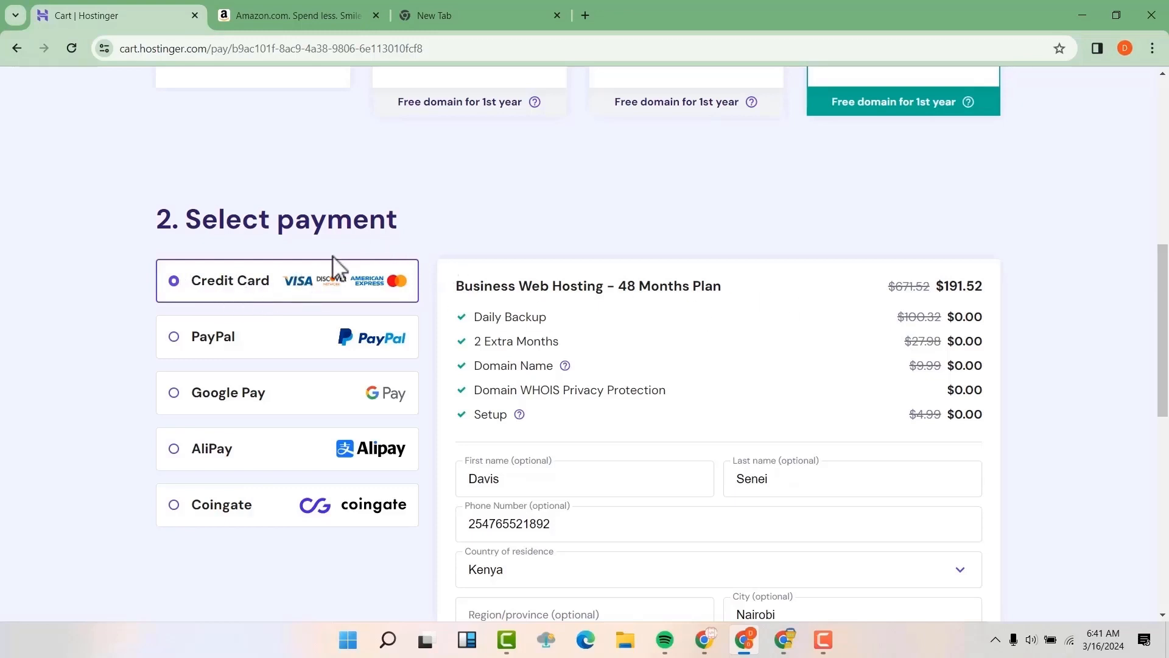
Step: Scroll through the checkout and submit the secure payment for Business Web Hosting
{"action": "scroll", "coordinate": [950, 294], "scroll_direction": "down", "scroll_amount": 1}
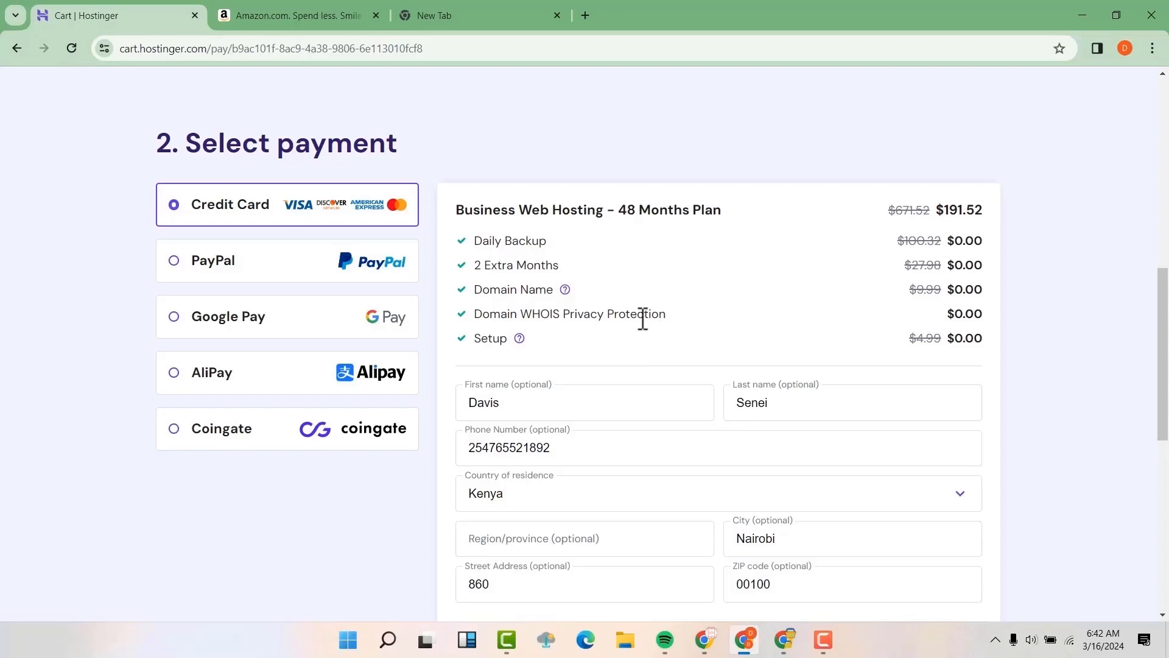
{"action": "scroll", "coordinate": [640, 318], "scroll_direction": "down", "scroll_amount": 3}
{"action": "scroll", "coordinate": [785, 365], "scroll_direction": "down", "scroll_amount": 5}
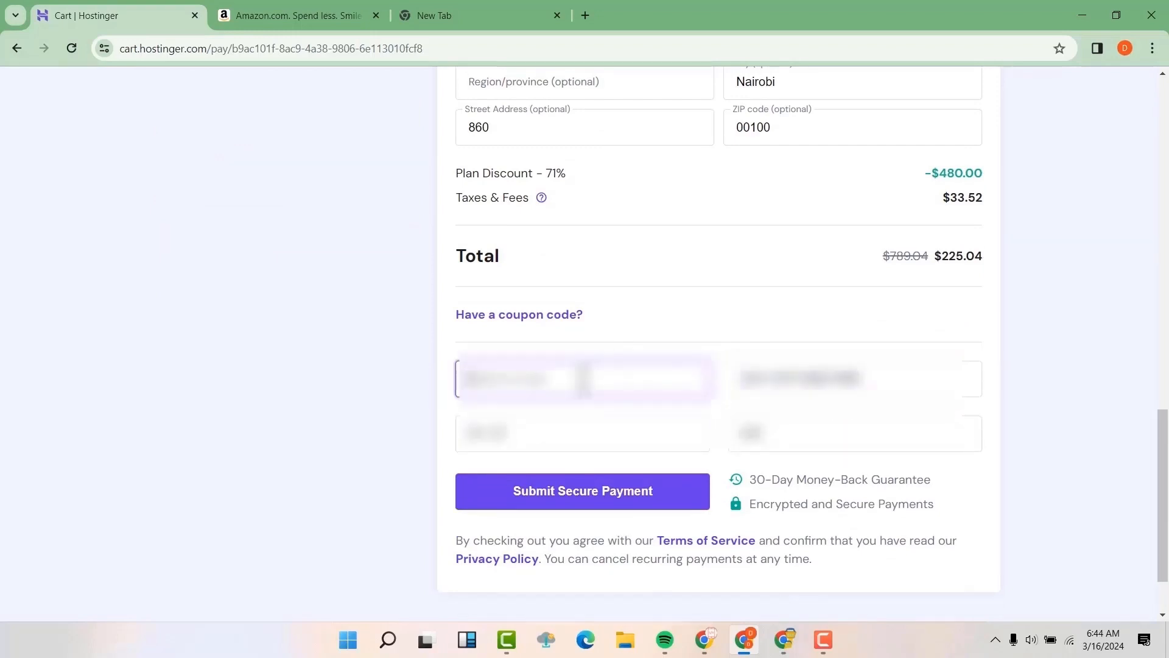
{"action": "left_click", "coordinate": [653, 504]}
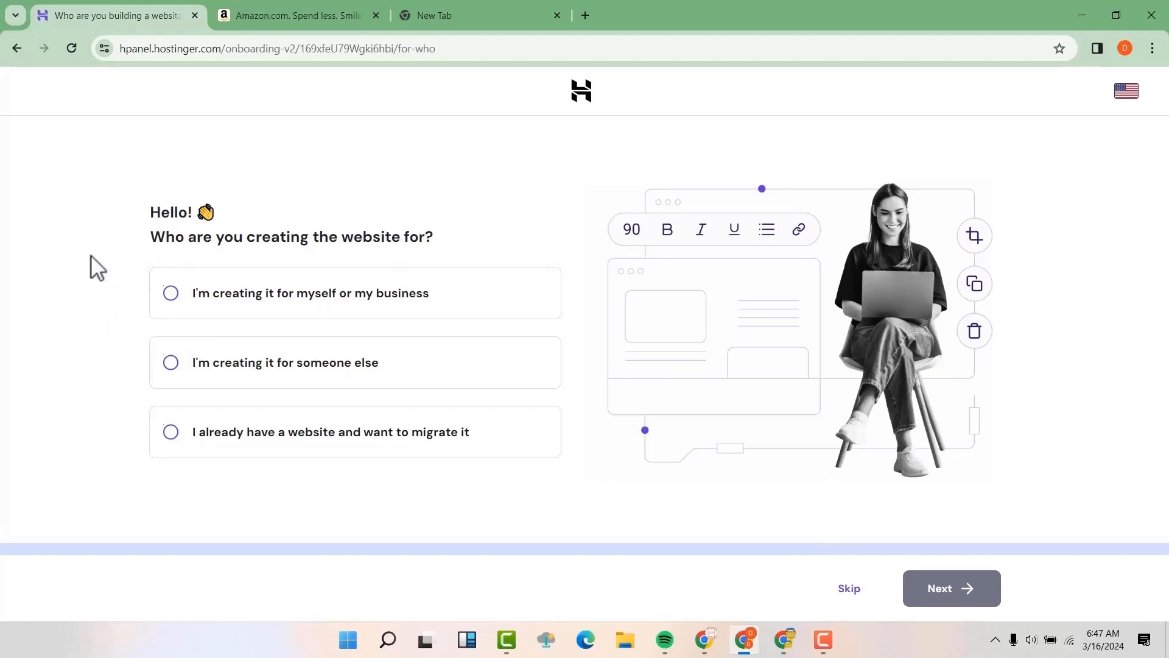
Step: Answer 'myself or my business' and 'first website', then set the website type to Online store
{"action": "left_click", "coordinate": [171, 293]}
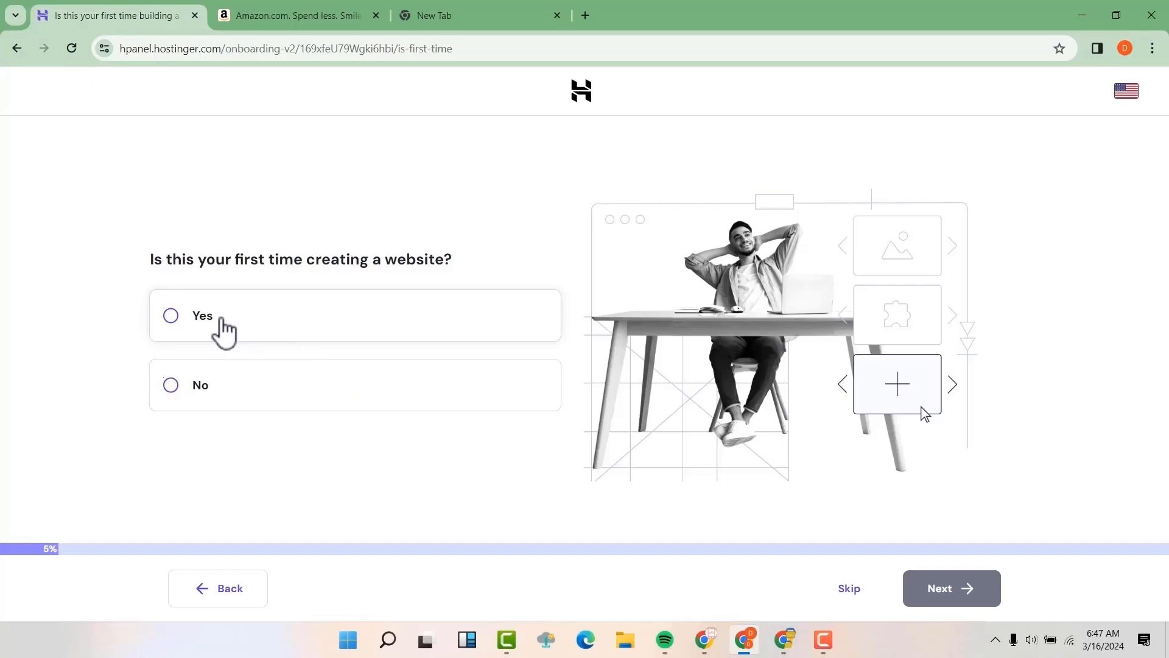
{"action": "left_click", "coordinate": [224, 332]}
{"action": "left_click", "coordinate": [953, 597]}
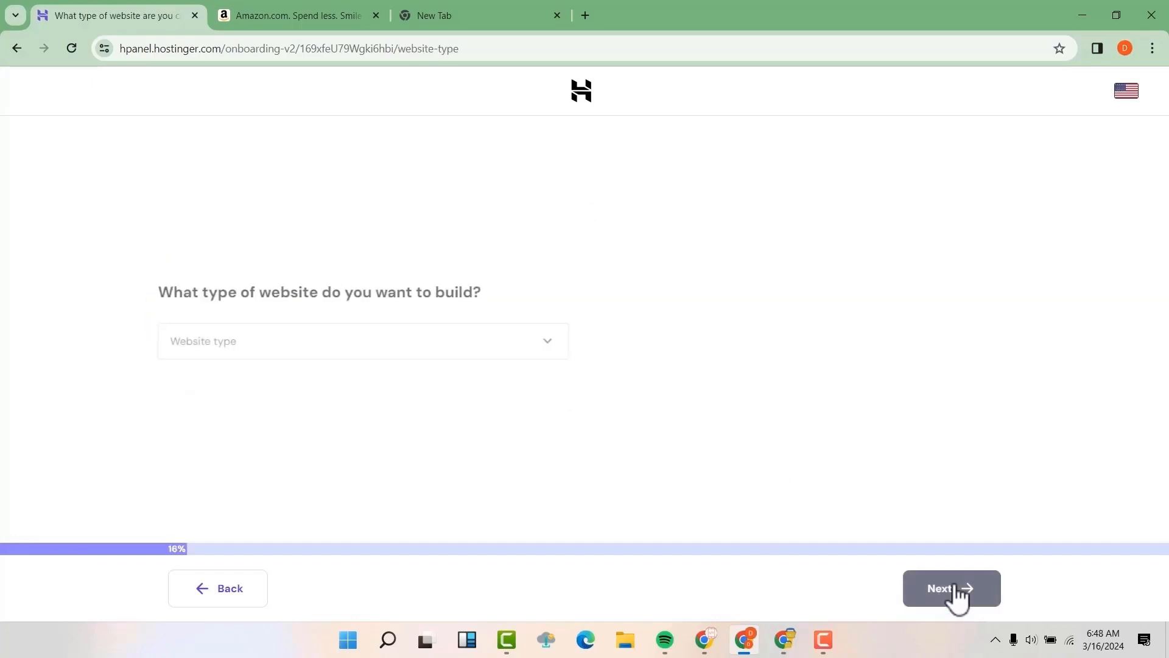
{"action": "left_click", "coordinate": [470, 351]}
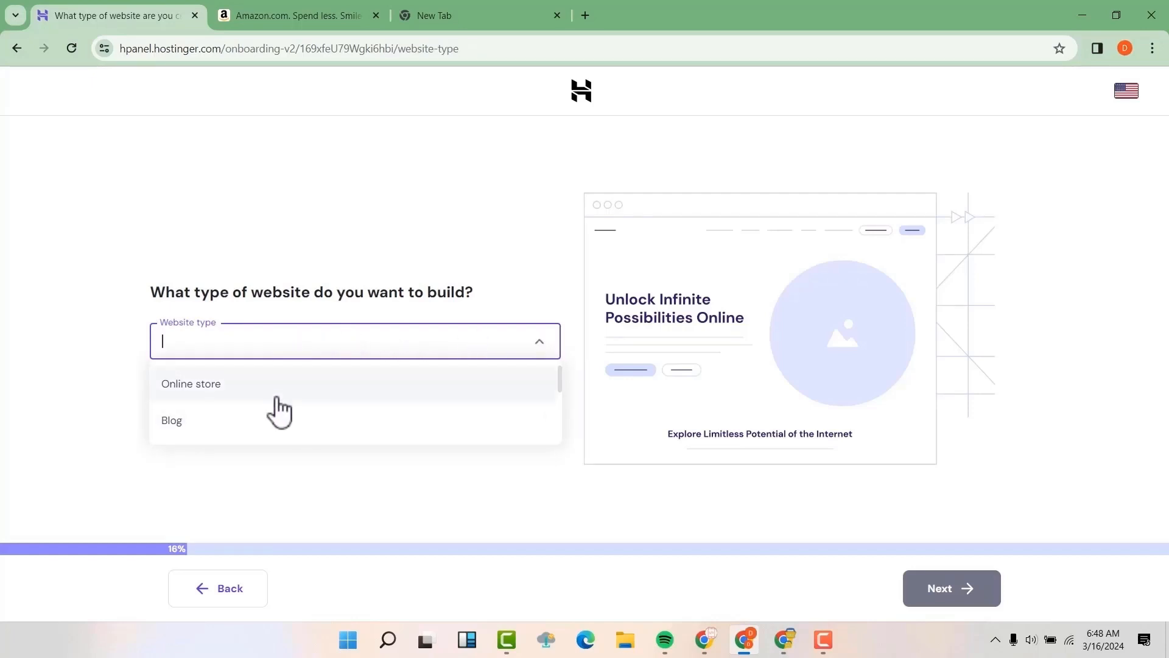
{"action": "left_click", "coordinate": [246, 397]}
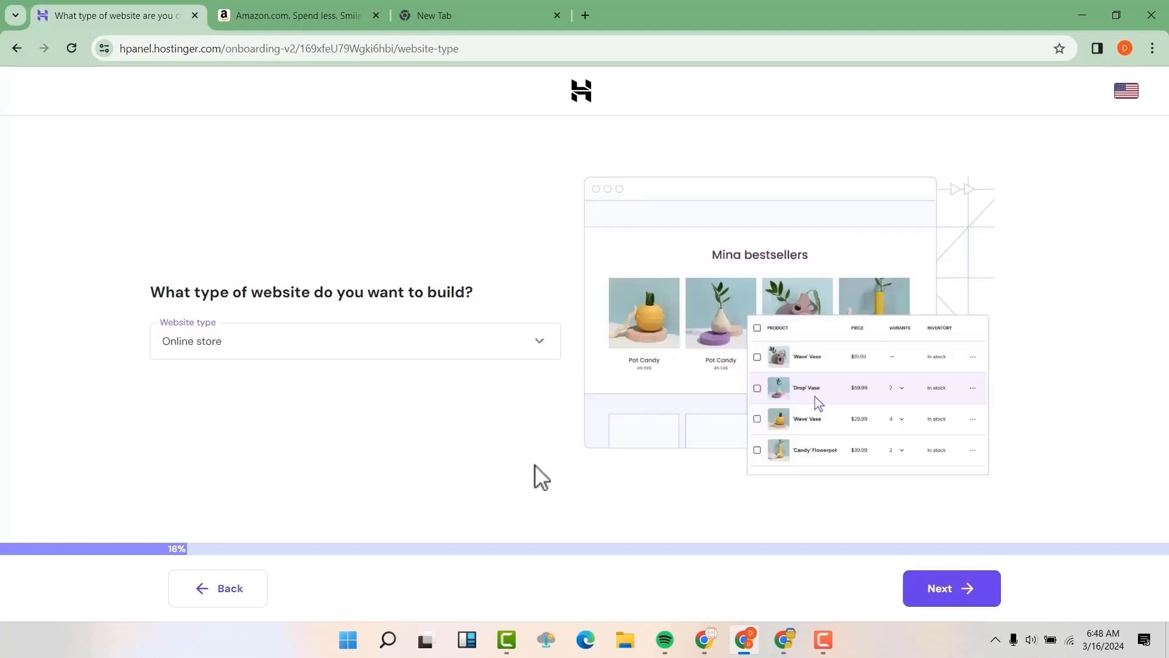
{"action": "left_click", "coordinate": [955, 588]}
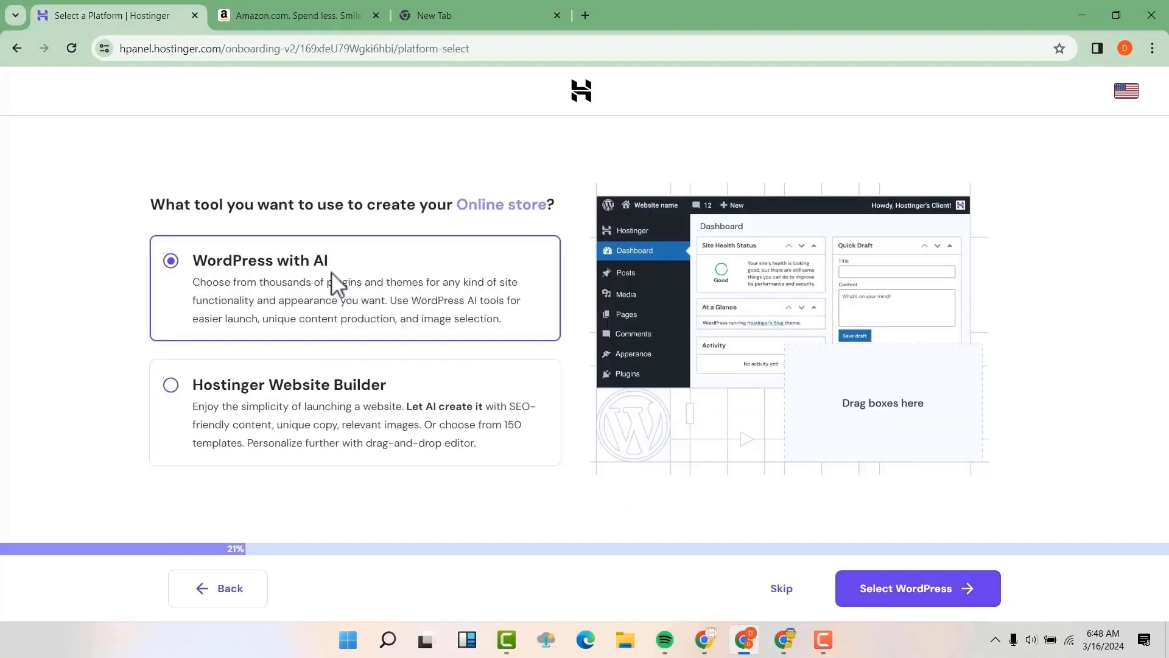
Step: Choose WordPress and set the administrator password
{"action": "left_click", "coordinate": [913, 590]}
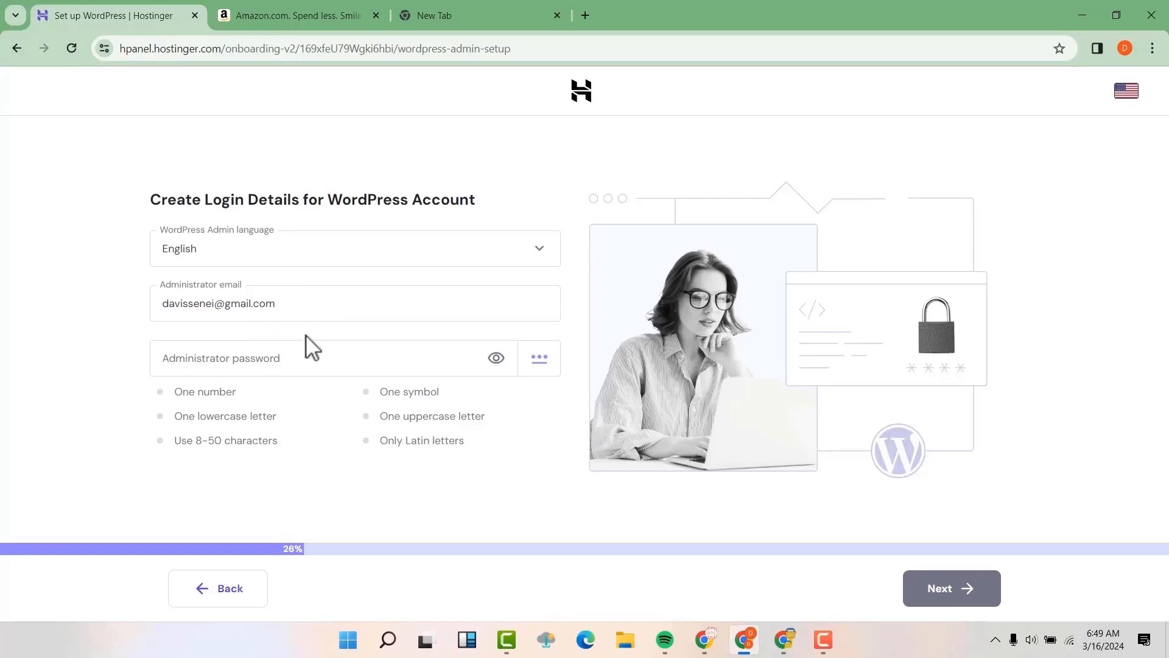
{"action": "left_click", "coordinate": [245, 353]}
{"action": "type", "text": "@•••••••••"}
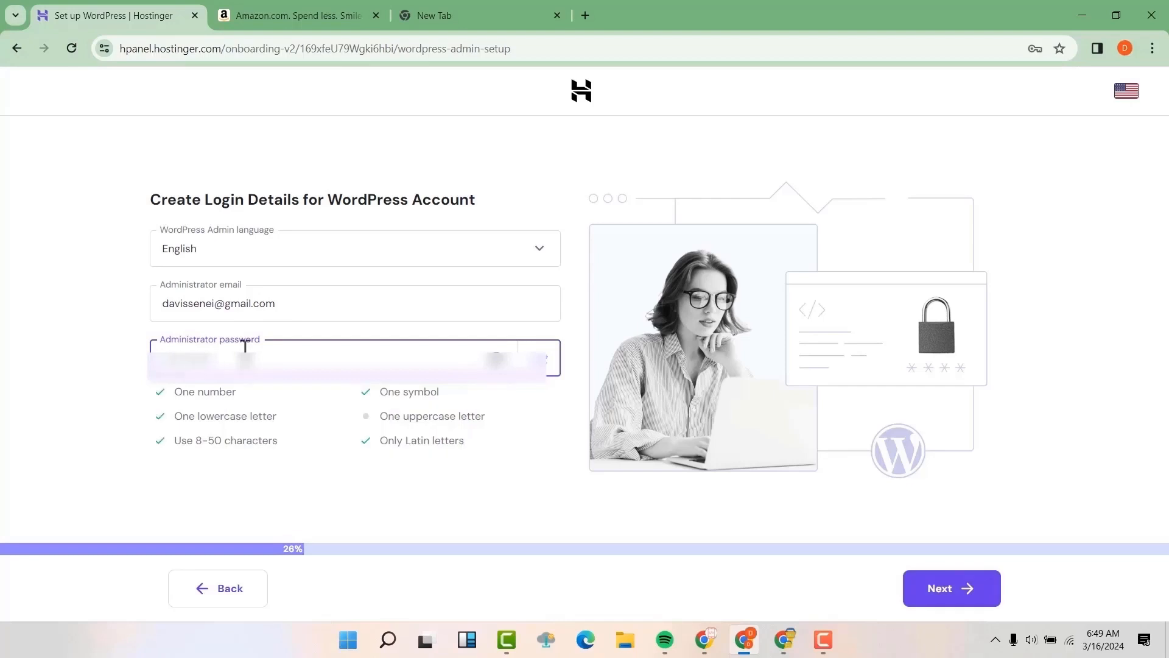
{"action": "left_click", "coordinate": [496, 361]}
{"action": "type", "text": "A"}
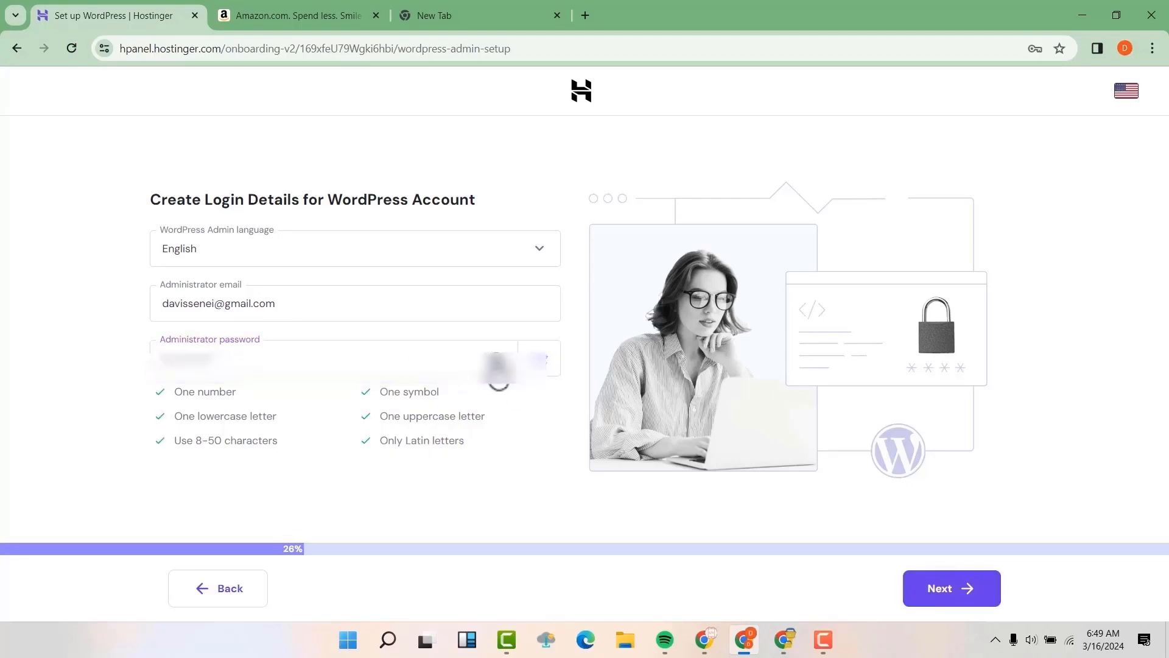
{"action": "left_click", "coordinate": [953, 597]}
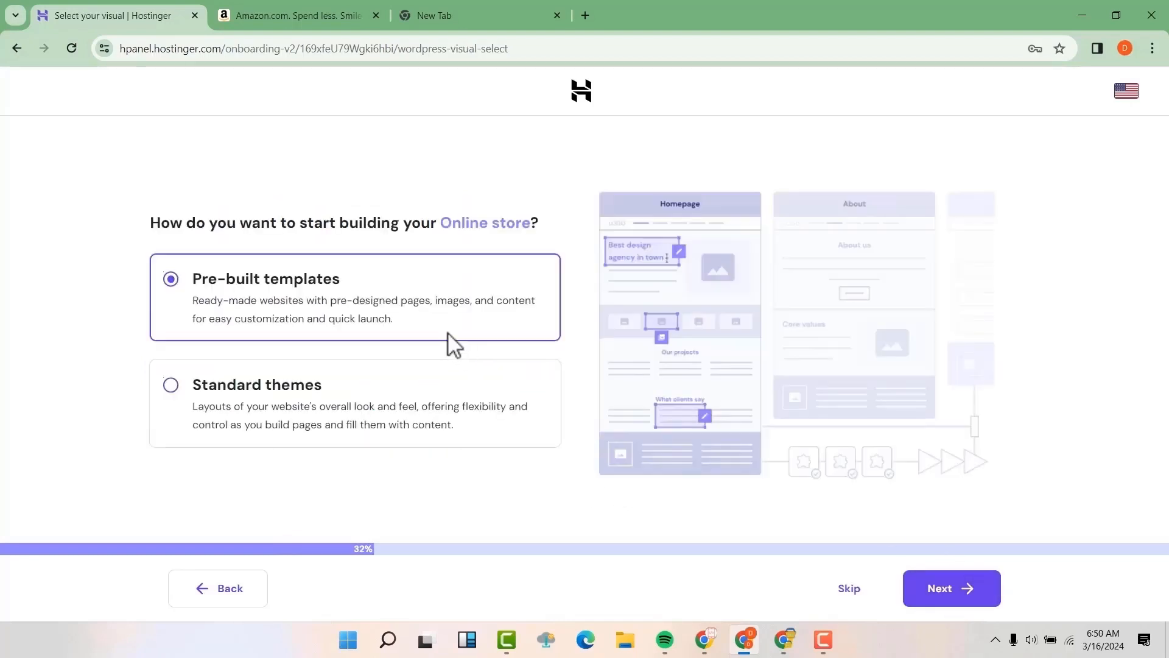
Step: Opt for standard themes, skip the theme choice, choose manual plugins, and skip plugin selection
{"action": "left_click", "coordinate": [292, 396]}
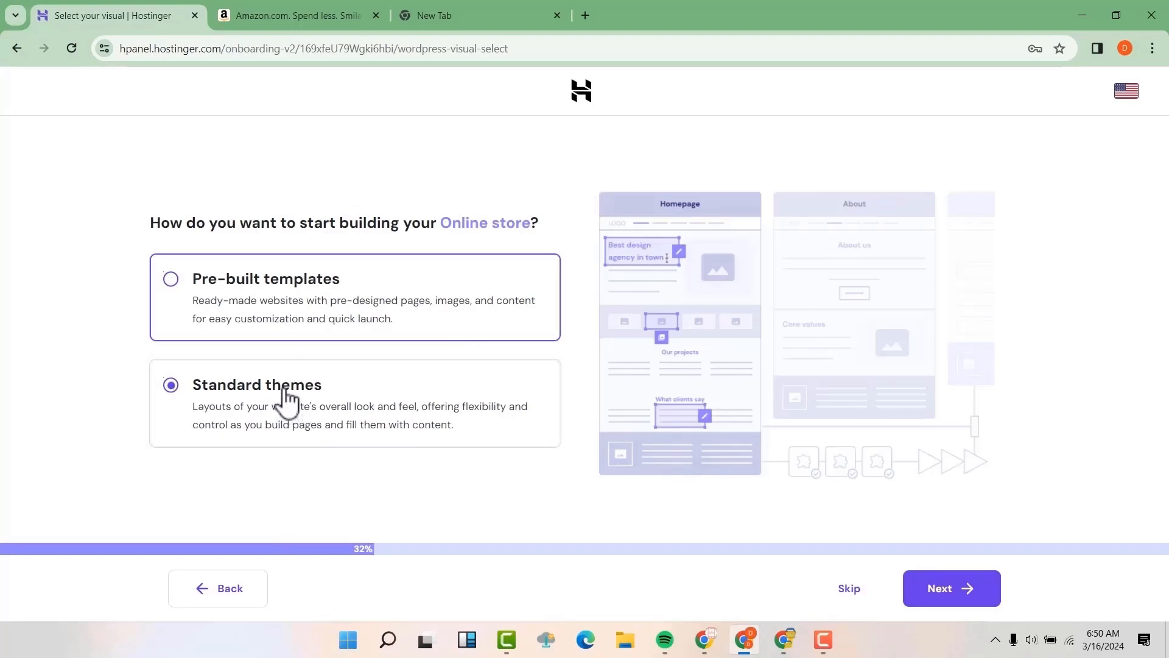
{"action": "left_click", "coordinate": [946, 590]}
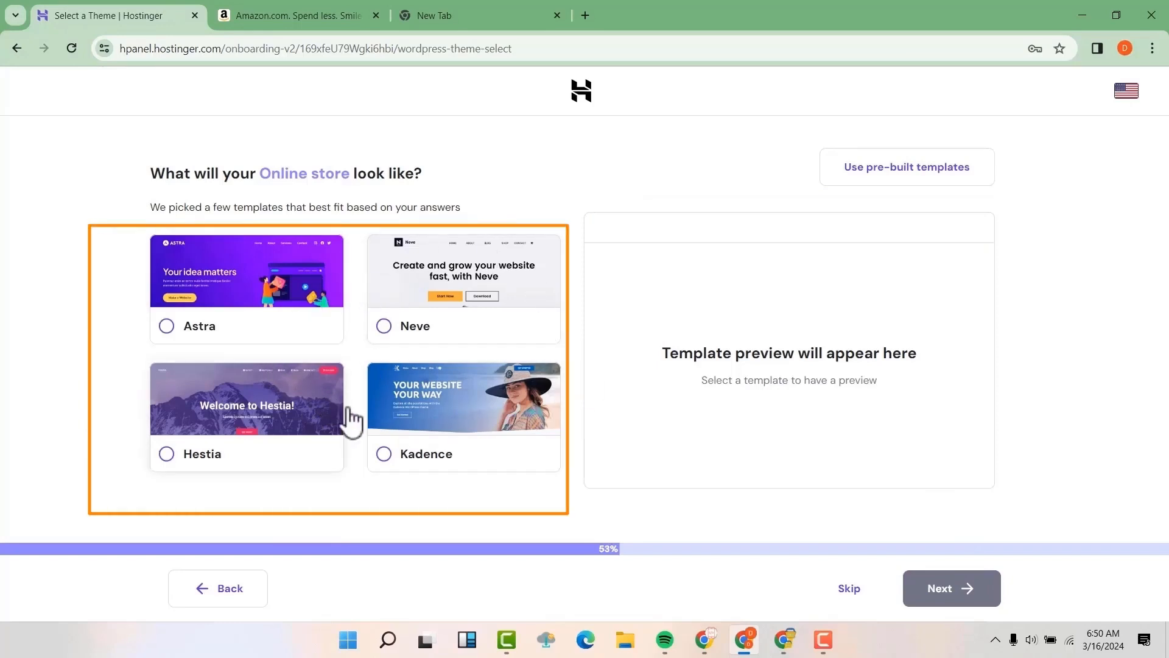
{"action": "left_click", "coordinate": [843, 599]}
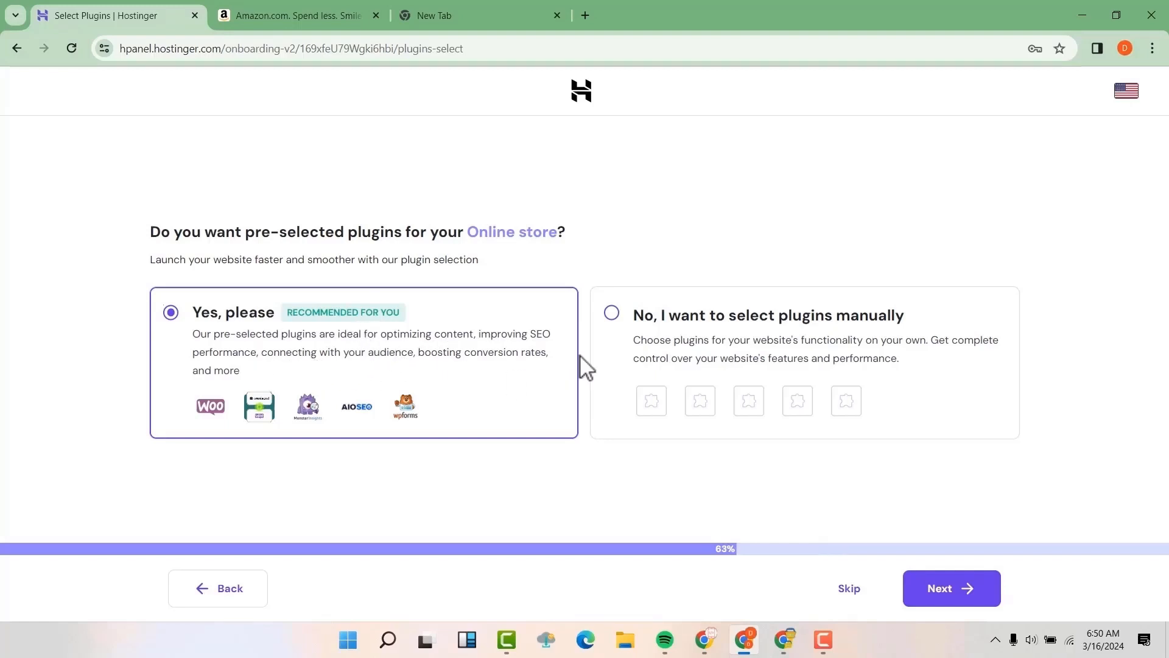
{"action": "left_click", "coordinate": [612, 313]}
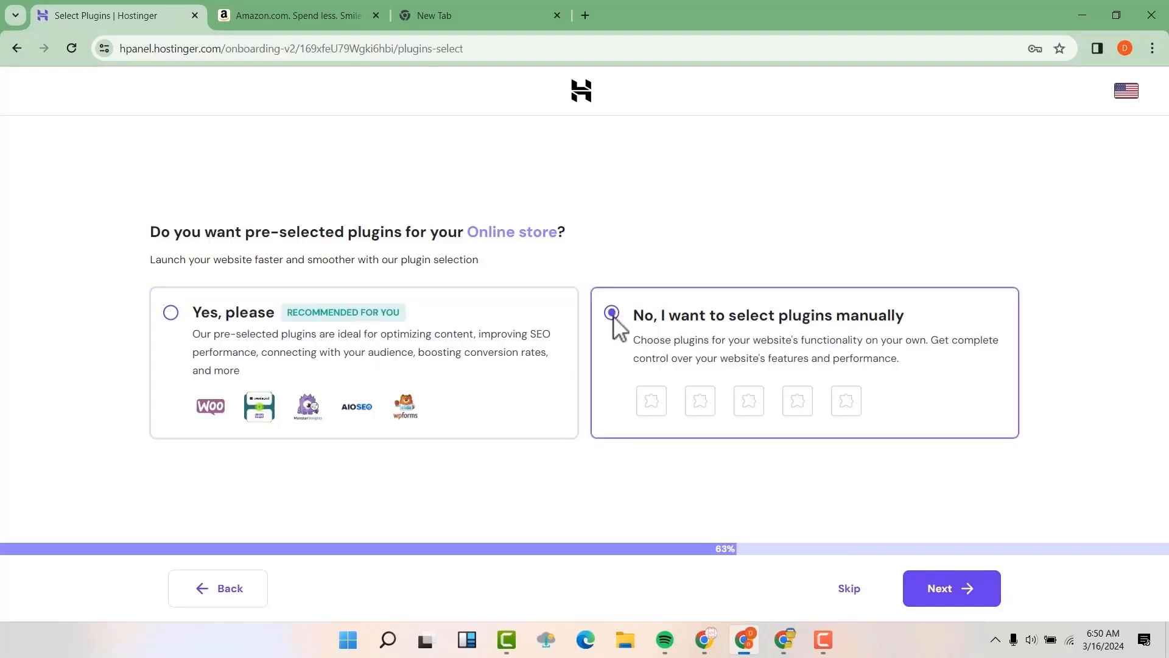
{"action": "left_click", "coordinate": [940, 592]}
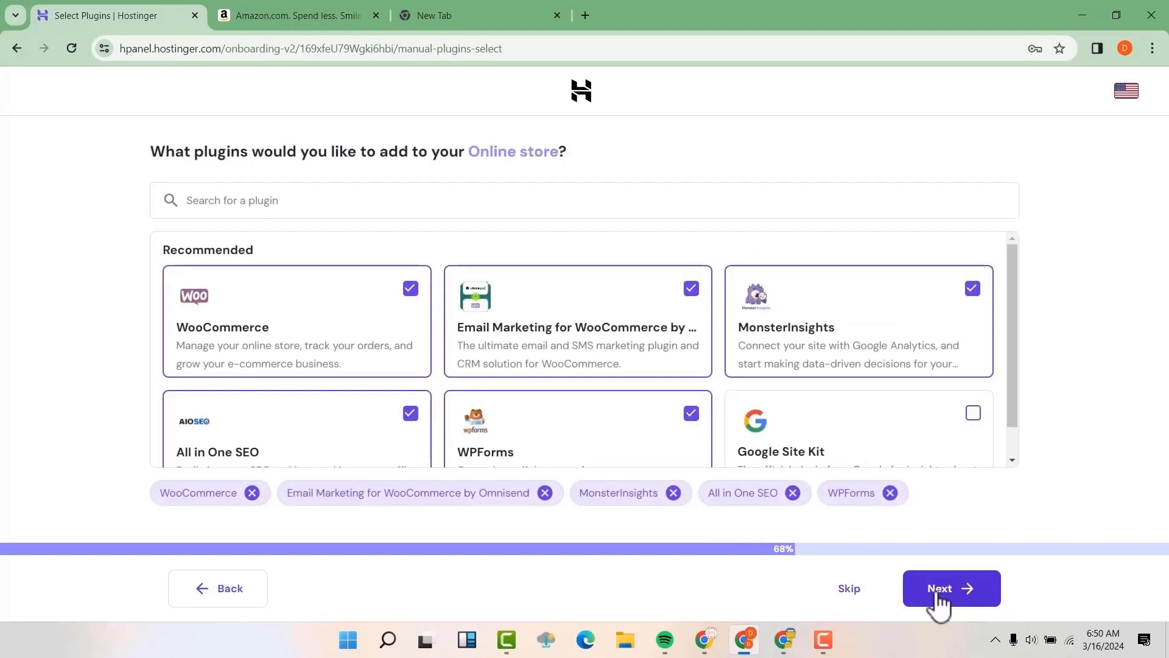
{"action": "left_click", "coordinate": [861, 590]}
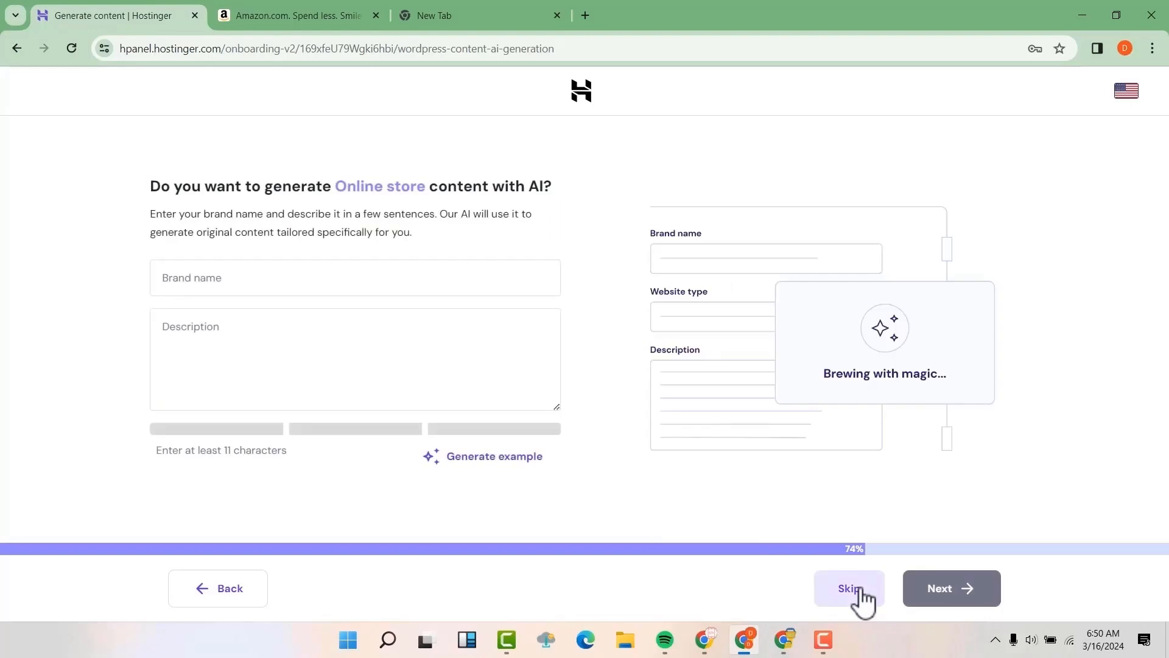
Step: Skip AI content generation and claim the free .com domain for the site
{"action": "left_click", "coordinate": [861, 589]}
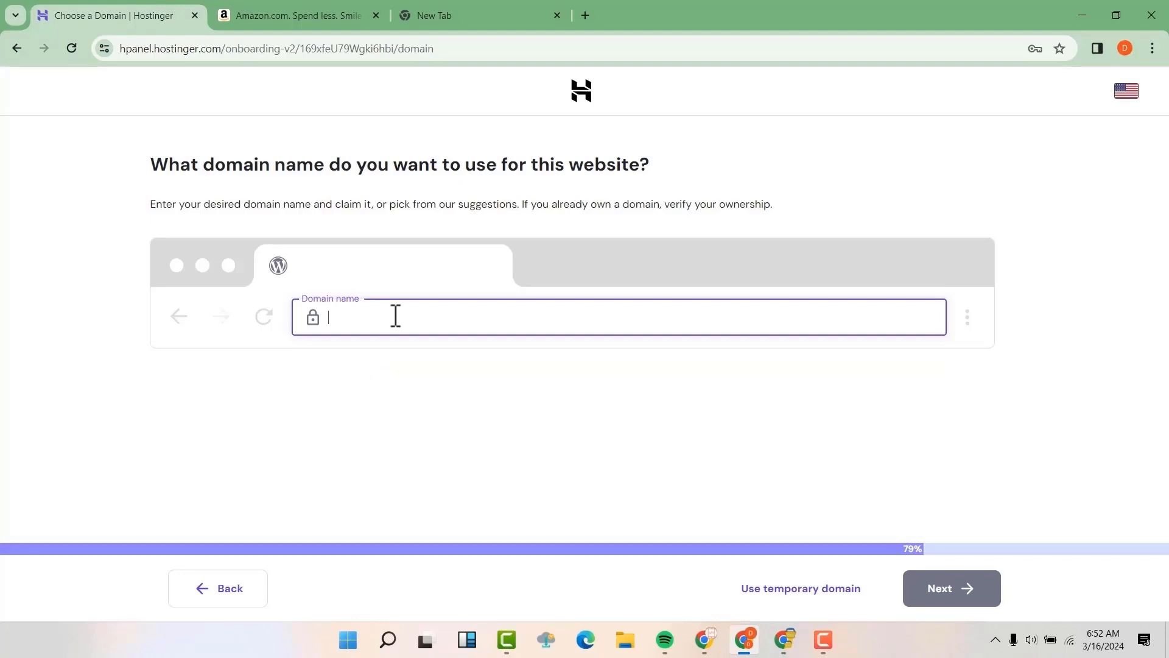
{"action": "type", "text": "avissenei.com"}
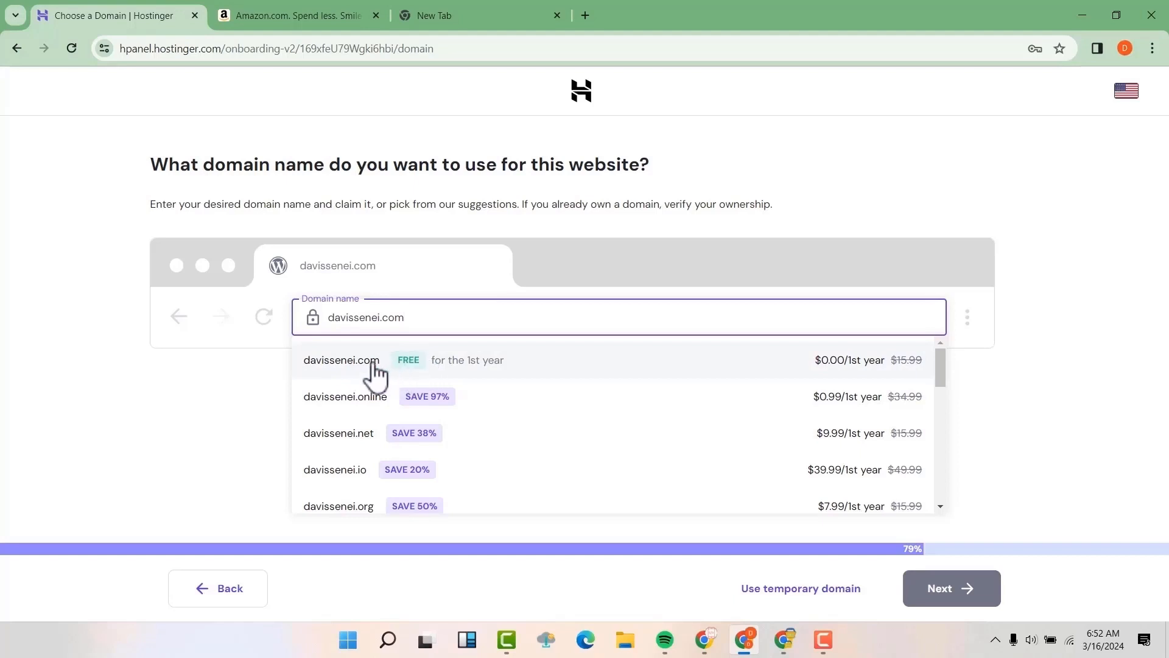
{"action": "left_click", "coordinate": [353, 374]}
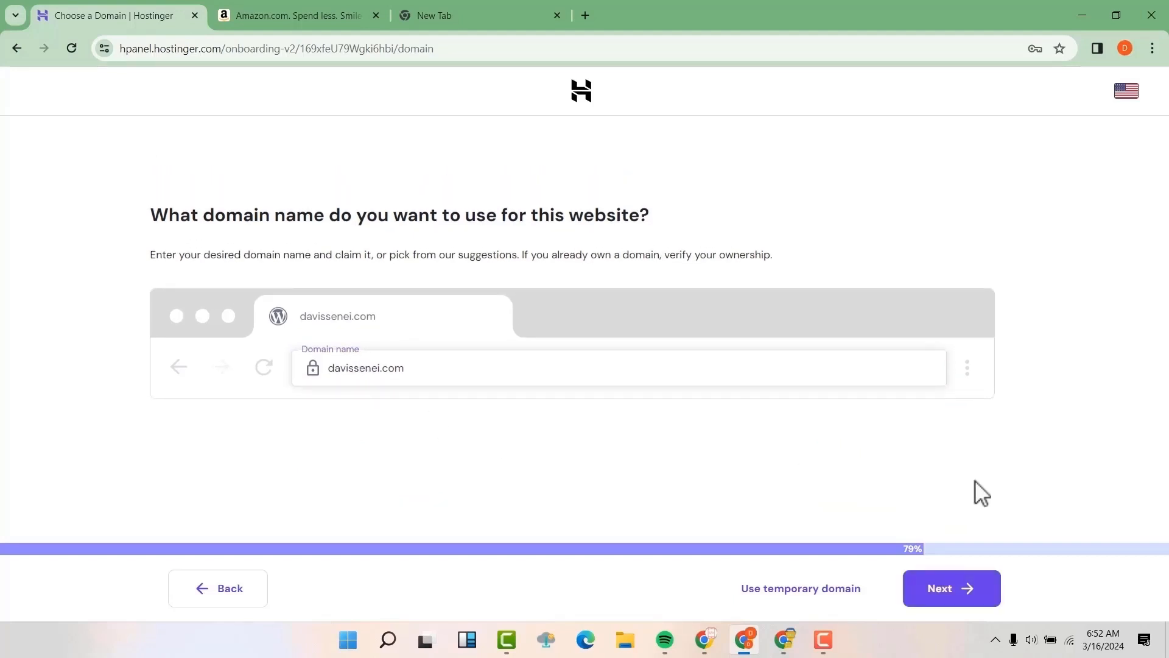
{"action": "left_click", "coordinate": [969, 586]}
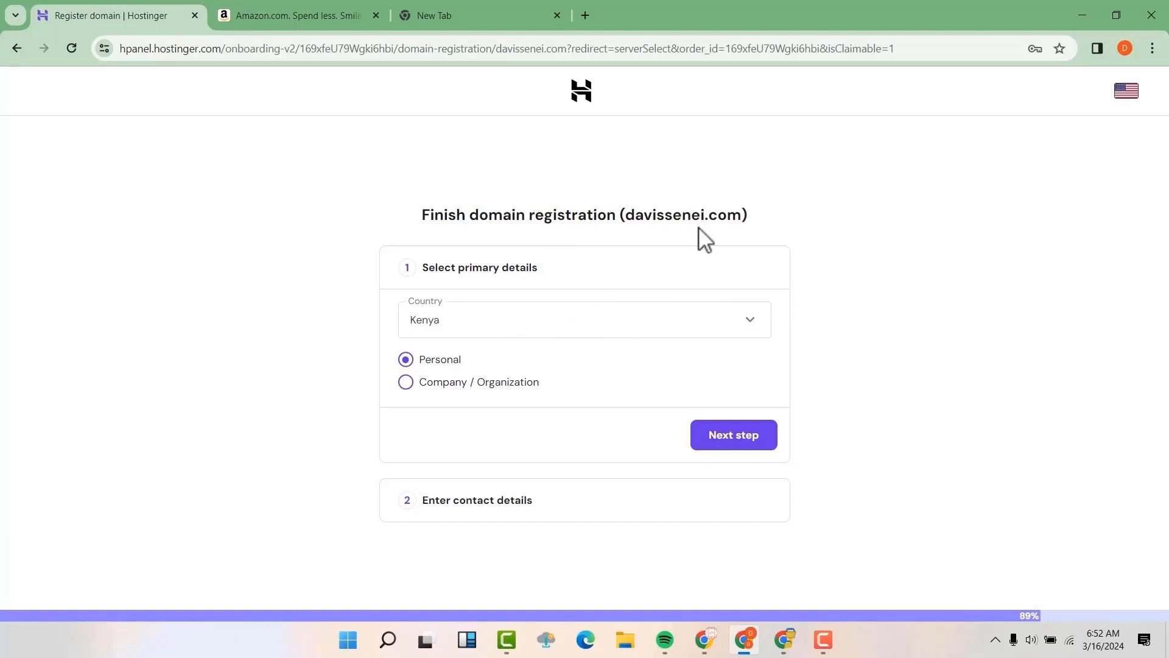
Step: Finish domain registration, keep the United States, Arizona data centre, and open the site's WordPress admin
{"action": "left_click", "coordinate": [737, 439]}
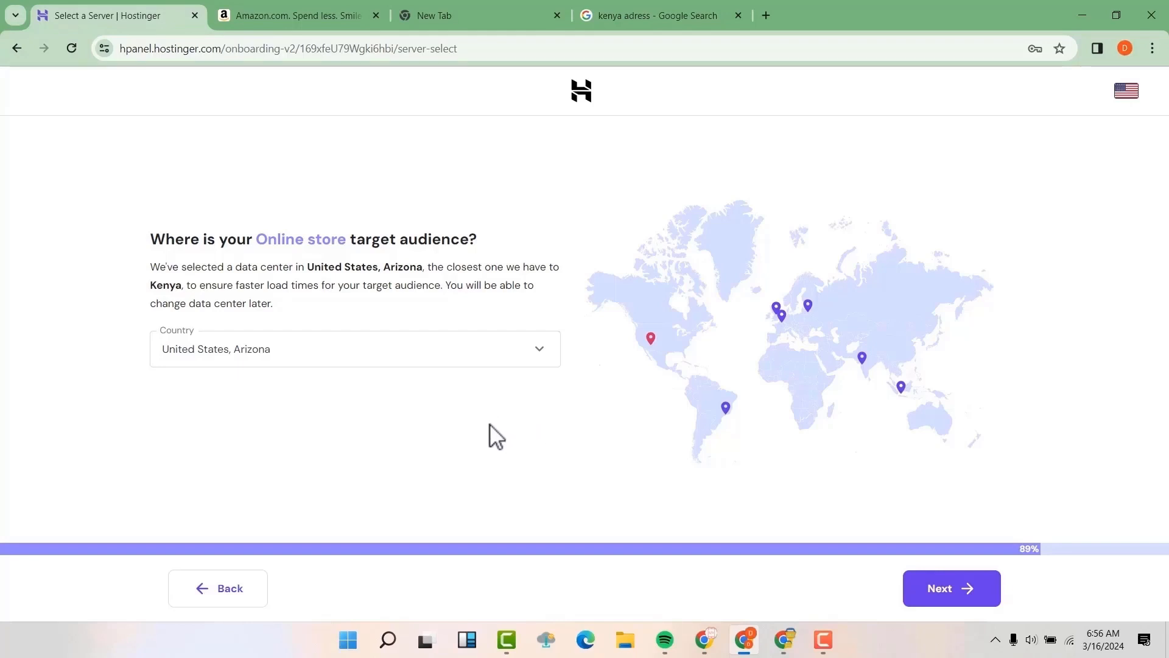
{"action": "left_click", "coordinate": [488, 354]}
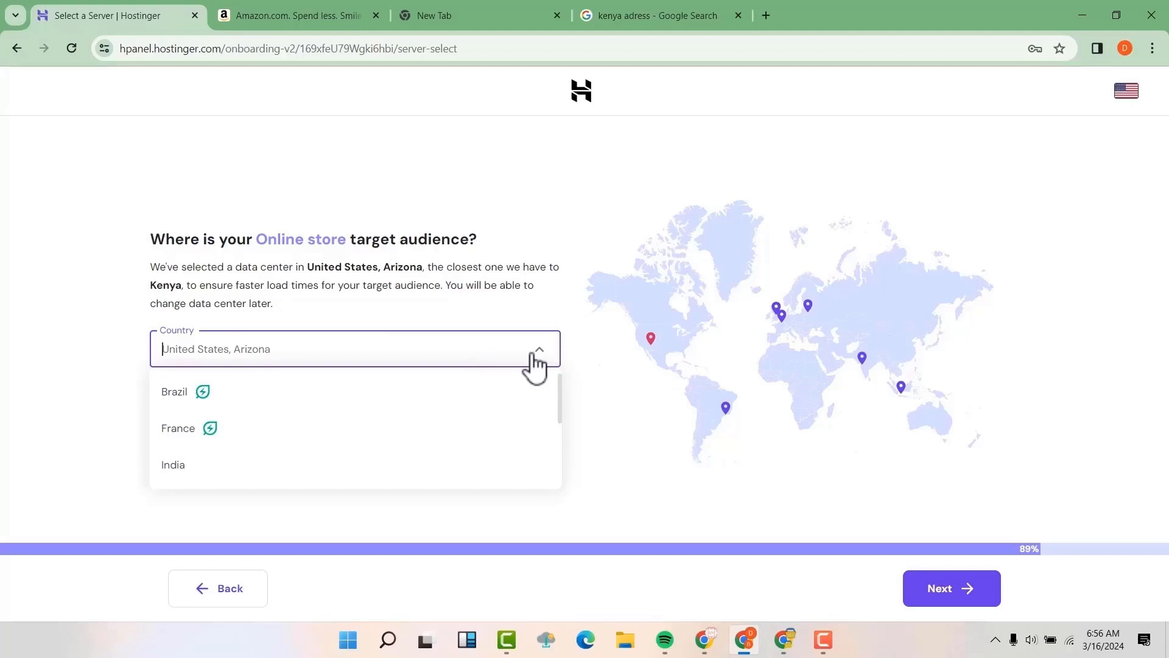
{"action": "left_click", "coordinate": [538, 361]}
{"action": "left_click", "coordinate": [954, 601]}
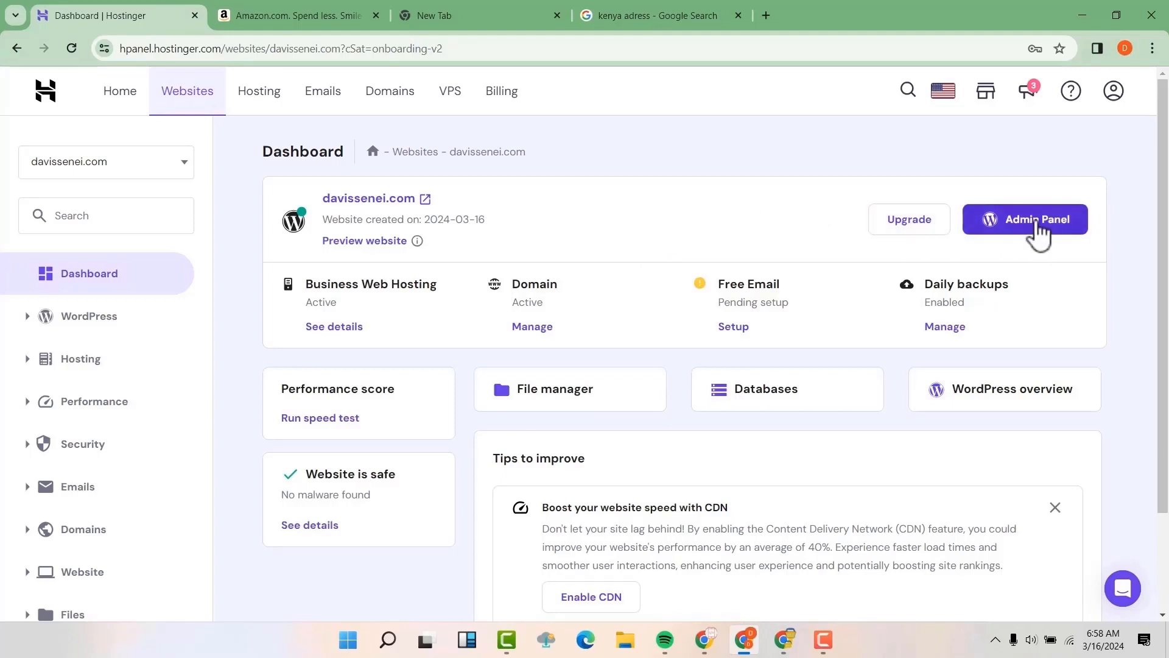
{"action": "left_click", "coordinate": [1037, 220]}
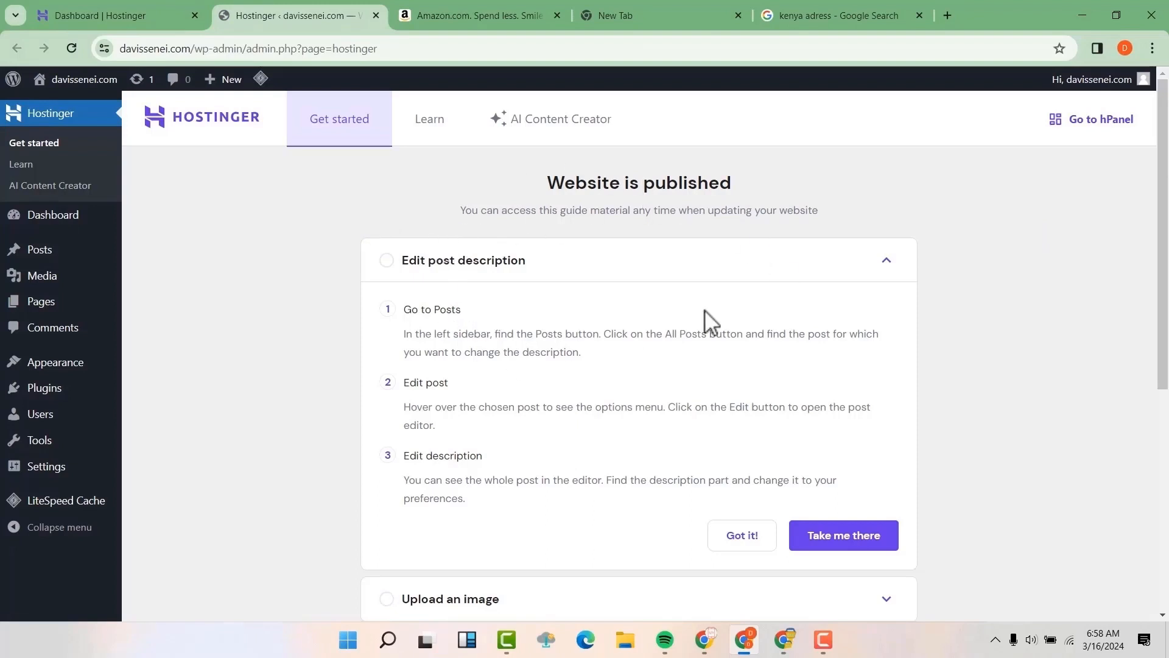
Step: Load the site's /wp-admin address in a new browser tab
{"action": "scroll", "coordinate": [451, 323], "scroll_direction": "down", "scroll_amount": 3}
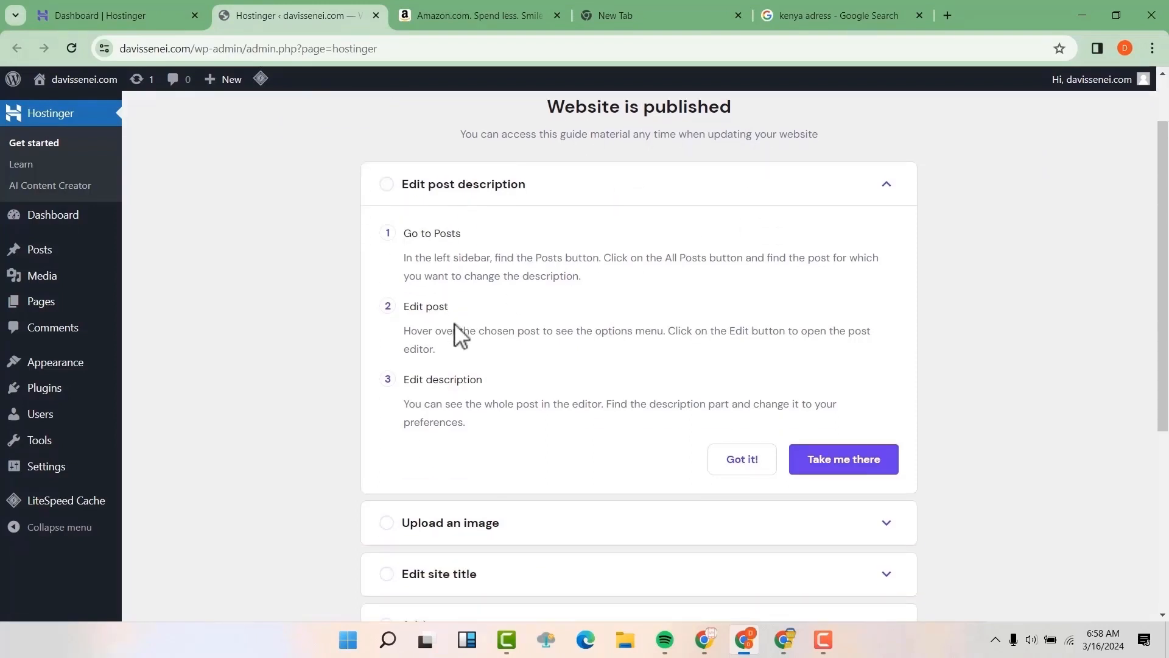
{"action": "left_click", "coordinate": [946, 15]}
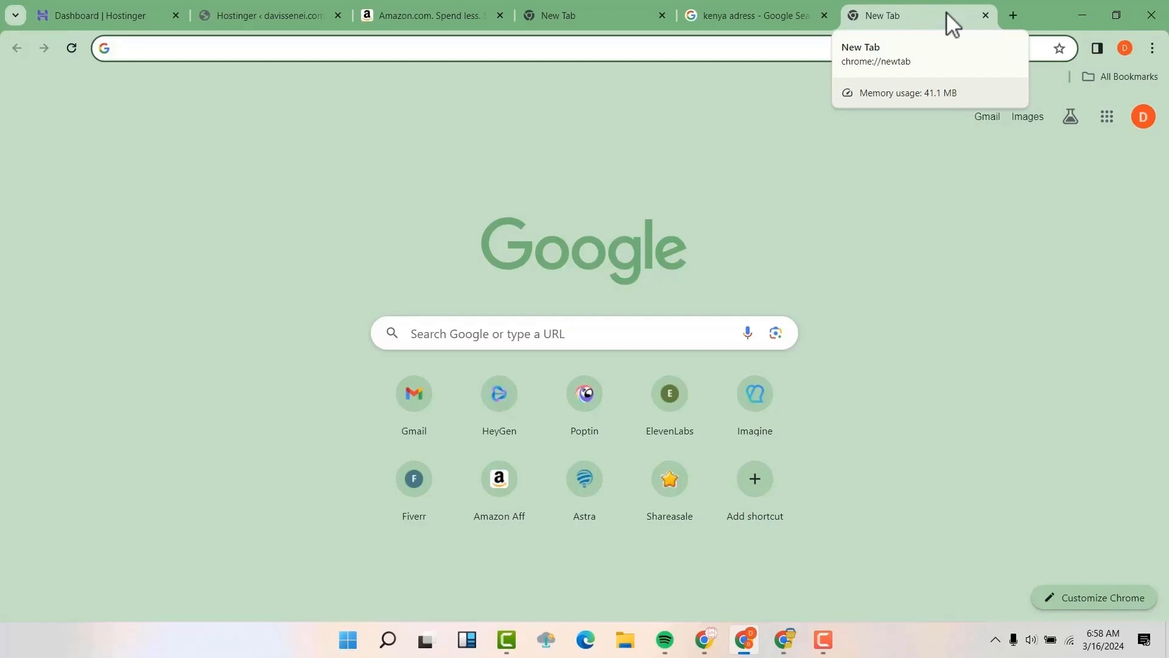
{"action": "type", "text": "davissenei.c"}
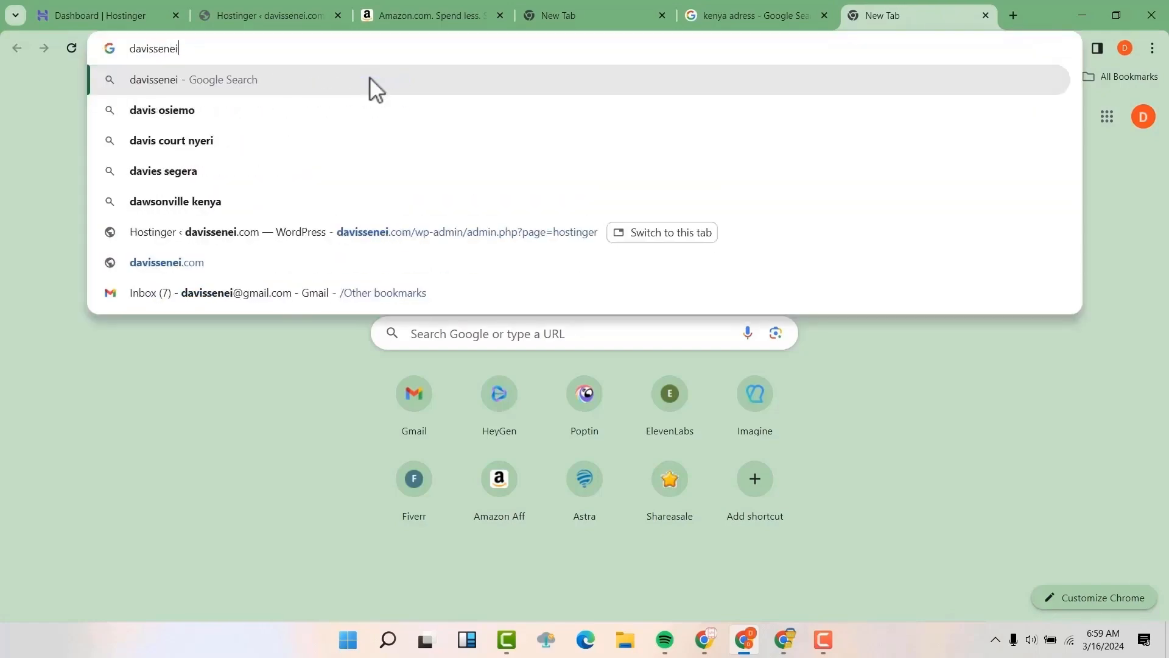
{"action": "type", "text": "om/wp-admin"}
{"action": "key", "text": "Return"}
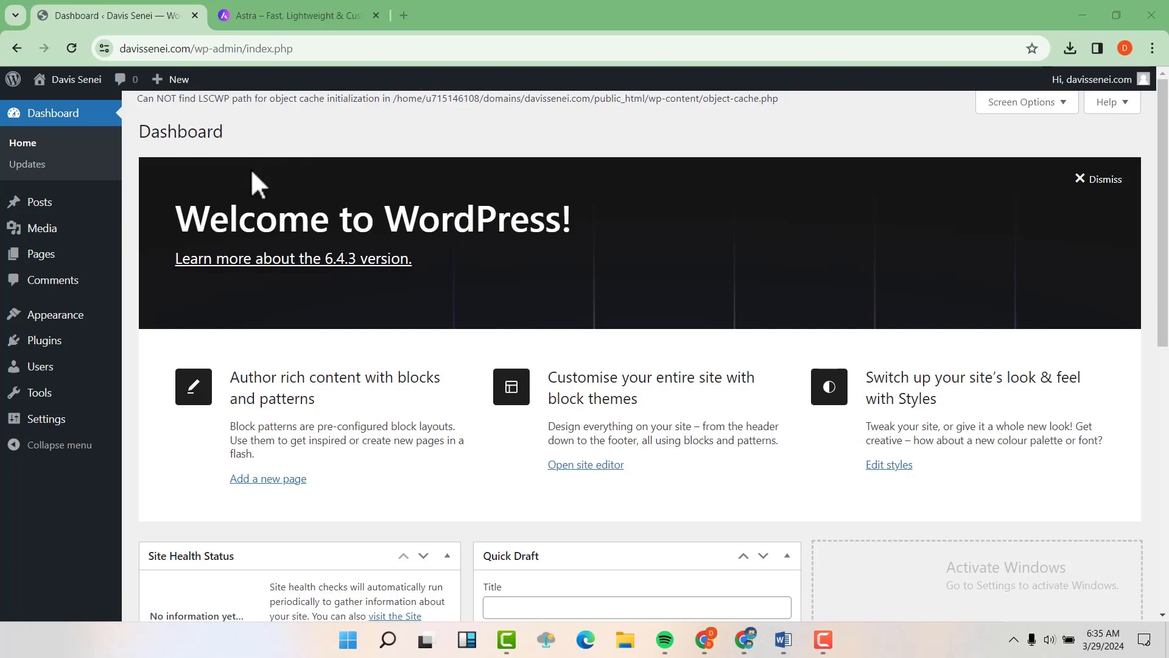
Step: Go to Settings > General from the Dashboard sidebar
{"action": "scroll", "coordinate": [828, 290], "scroll_direction": "down", "scroll_amount": 8}
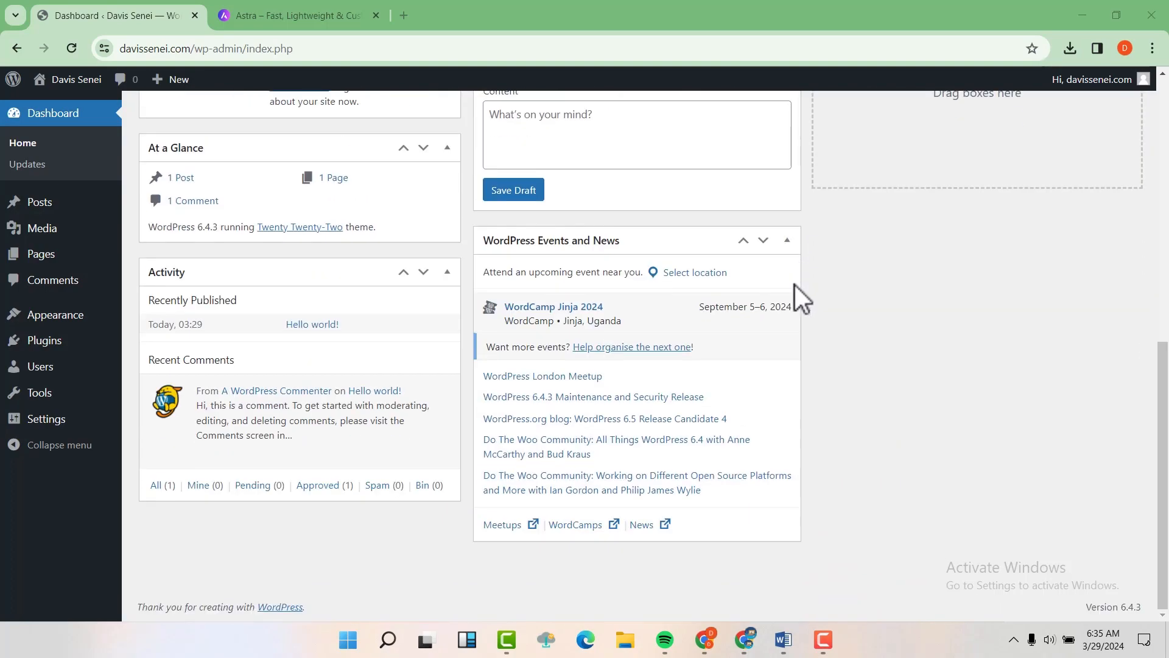
{"action": "scroll", "coordinate": [794, 285], "scroll_direction": "up", "scroll_amount": 8}
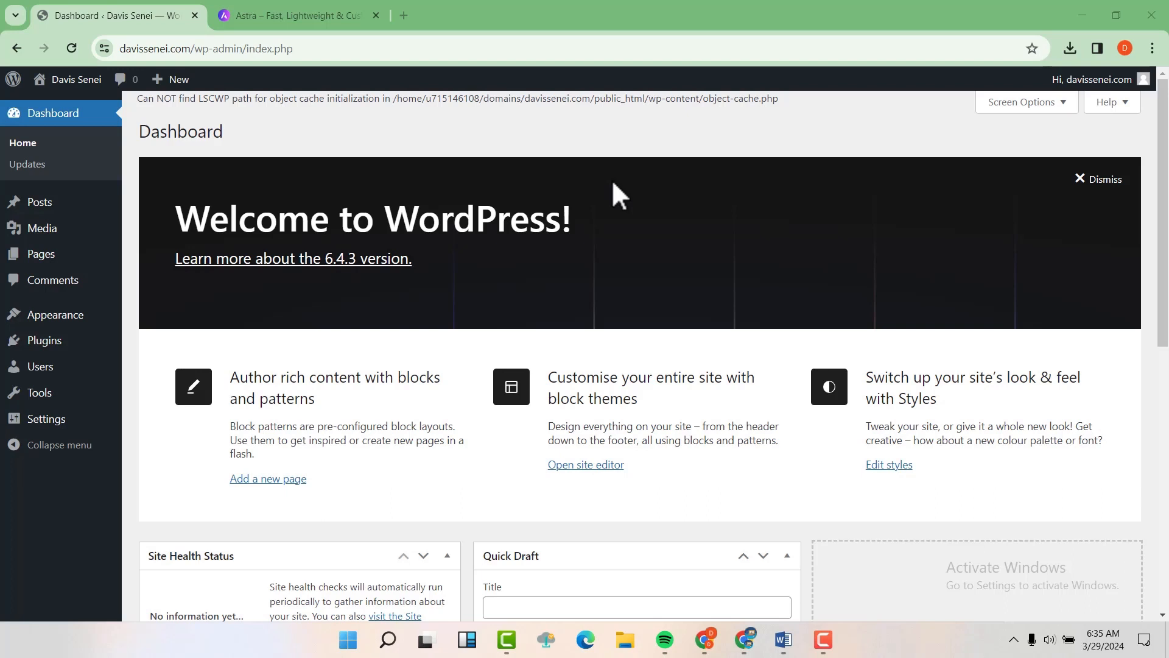
{"action": "left_click", "coordinate": [54, 420]}
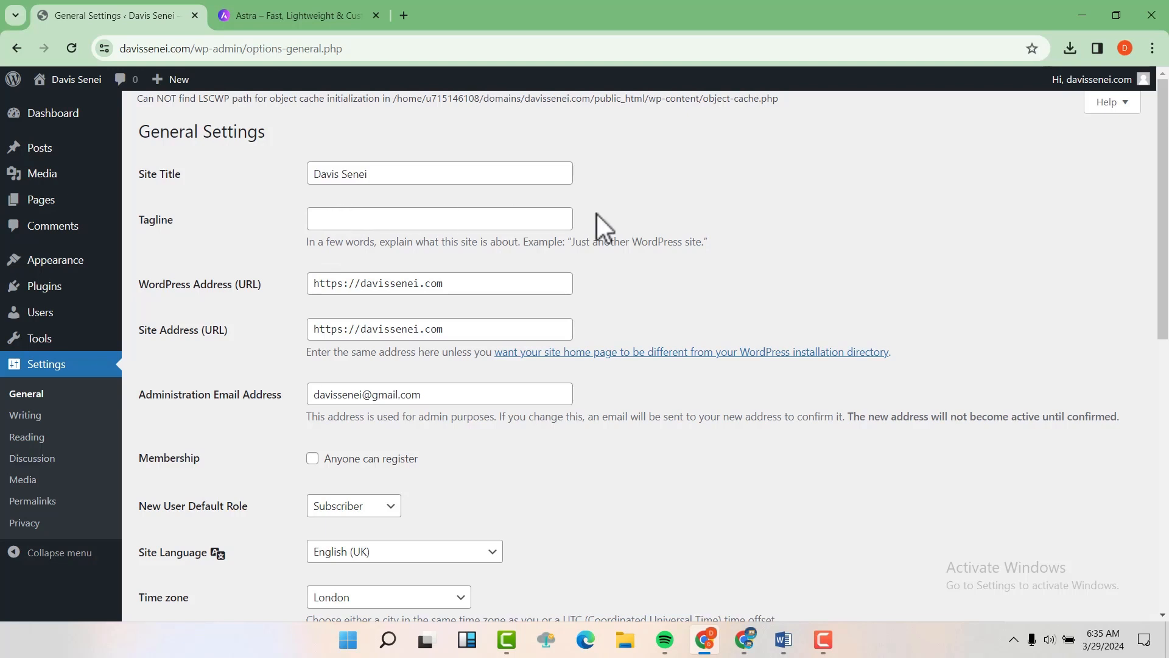
Step: Set the site tagline to 'Your Best Locksmith'
{"action": "left_click_drag", "start_coordinate": [572, 242], "coordinate": [712, 238]}
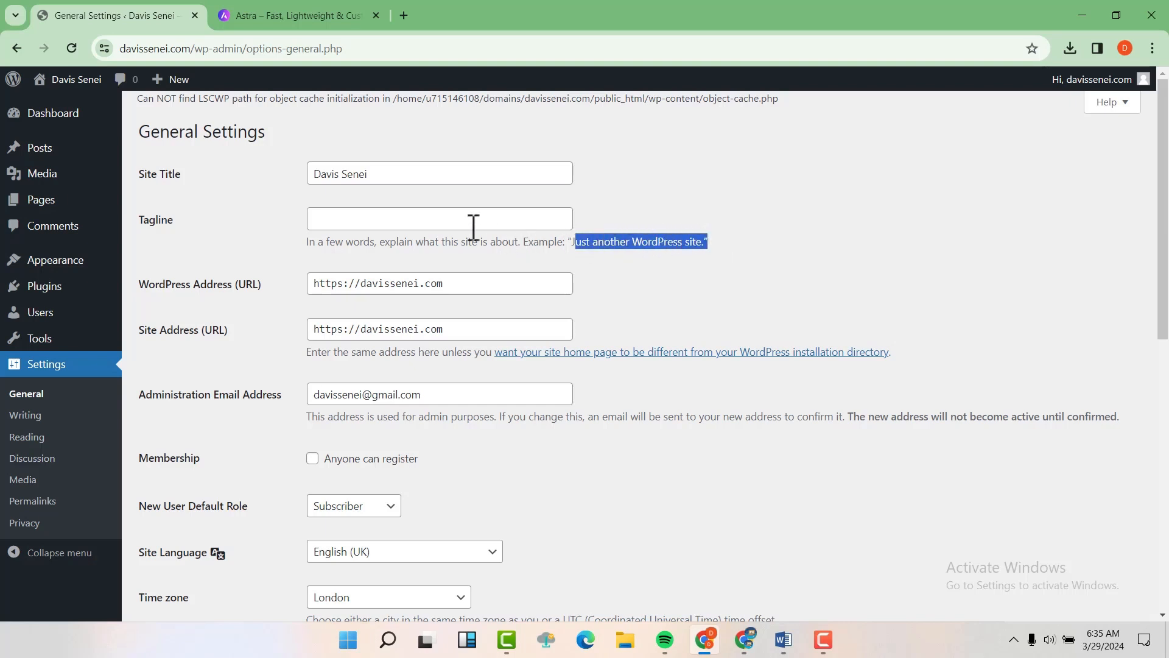
{"action": "left_click", "coordinate": [364, 220]}
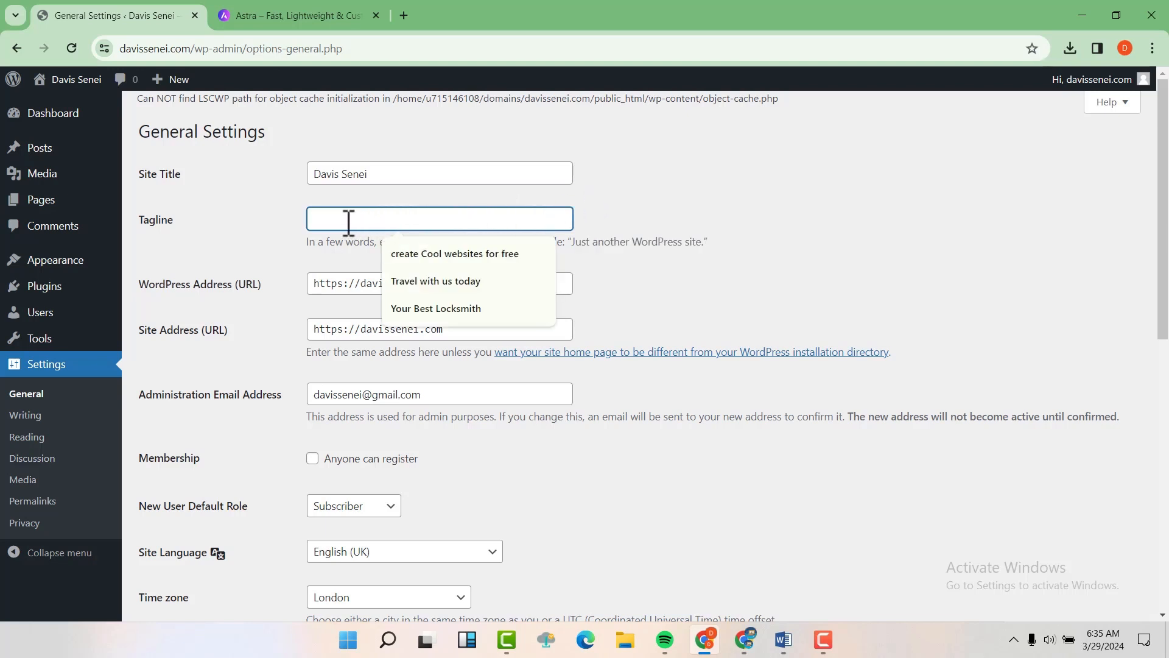
{"action": "left_click", "coordinate": [418, 308]}
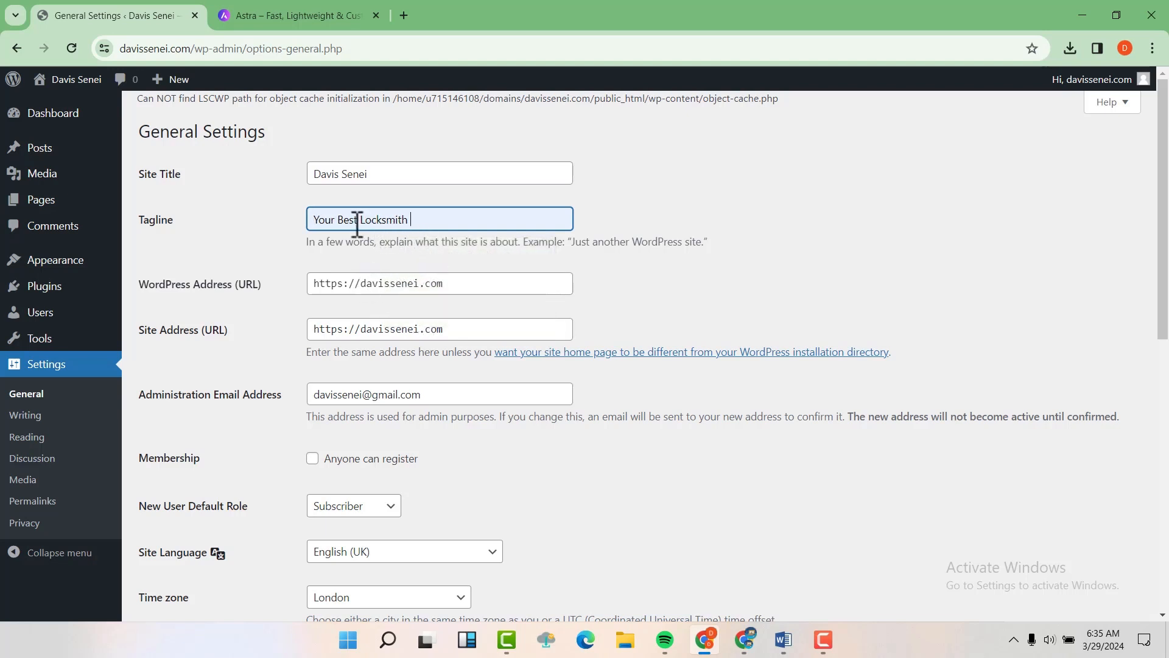
Step: Choose UTC+10:30 as the time zone and save the general settings
{"action": "scroll", "coordinate": [323, 327], "scroll_direction": "down", "scroll_amount": 2}
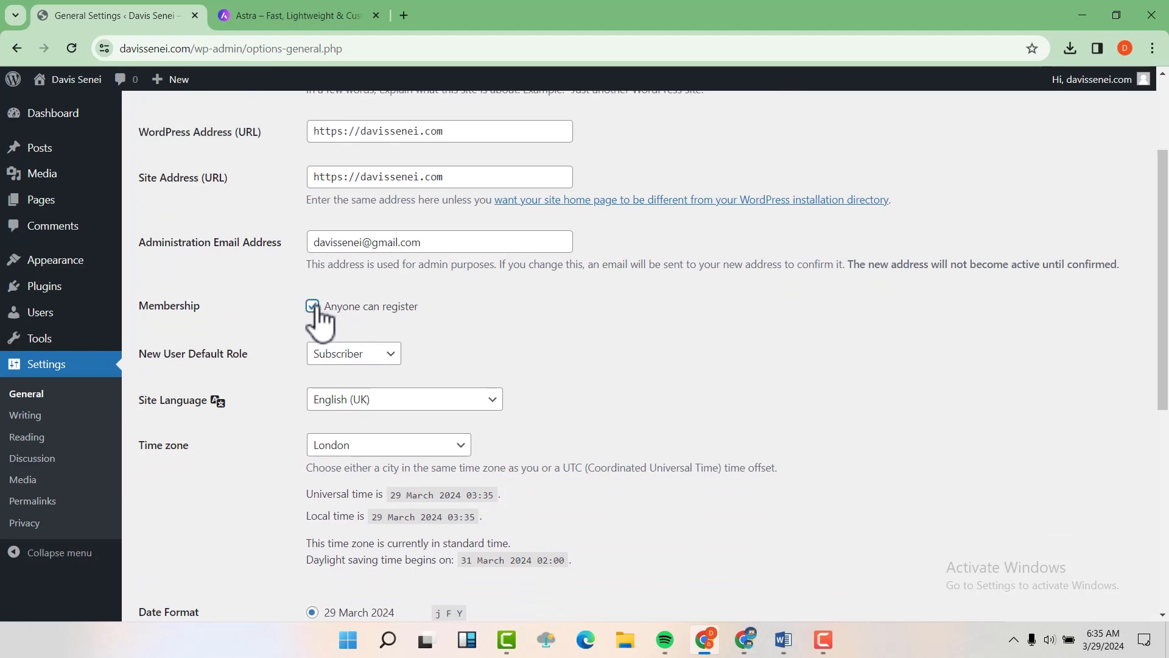
{"action": "scroll", "coordinate": [501, 314], "scroll_direction": "down", "scroll_amount": 3}
{"action": "scroll", "coordinate": [444, 295], "scroll_direction": "up", "scroll_amount": 1}
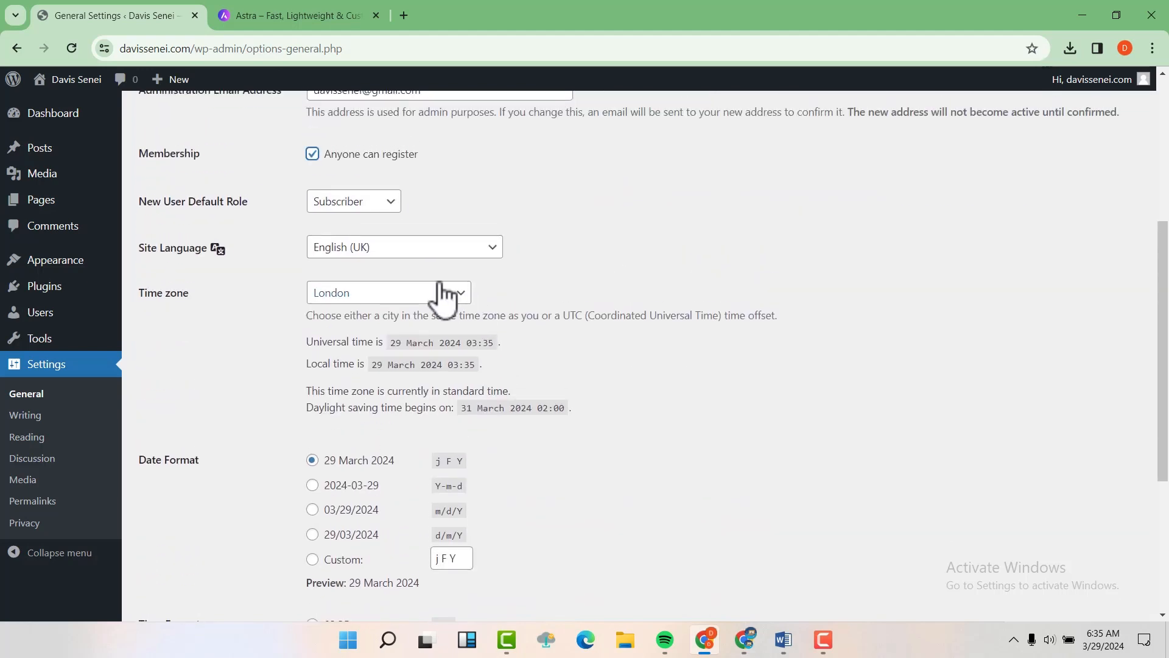
{"action": "left_click", "coordinate": [360, 300]}
{"action": "scroll", "coordinate": [364, 426], "scroll_direction": "down", "scroll_amount": 1}
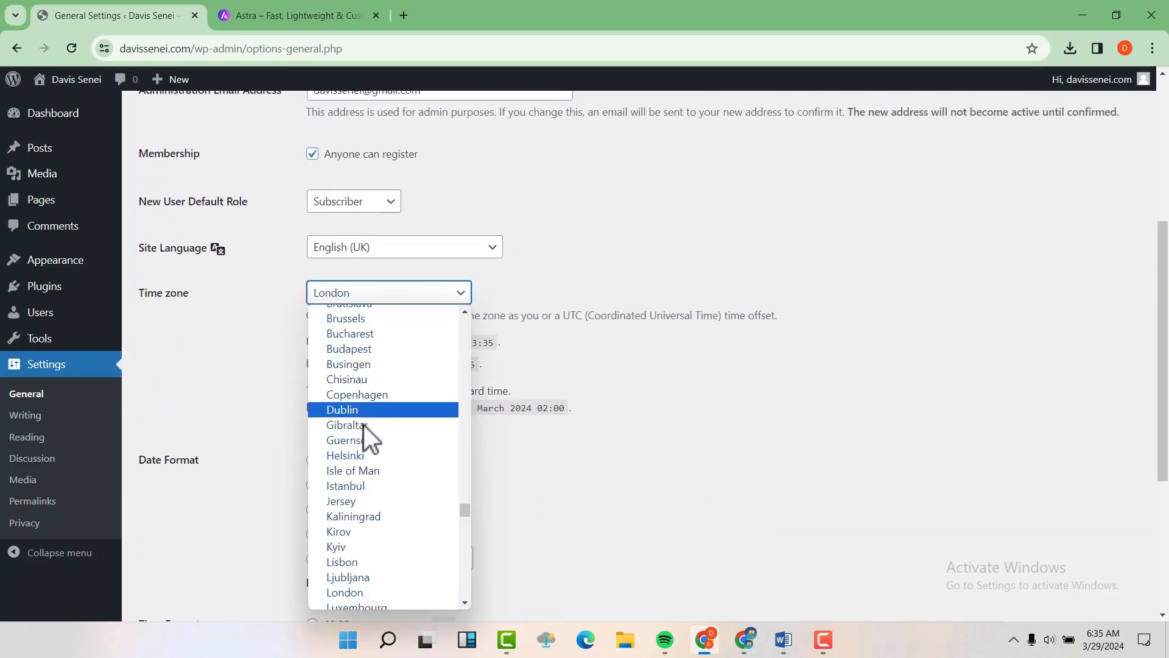
{"action": "scroll", "coordinate": [362, 421], "scroll_direction": "down", "scroll_amount": 20}
{"action": "left_click", "coordinate": [364, 420]}
{"action": "scroll", "coordinate": [392, 426], "scroll_direction": "down", "scroll_amount": 1}
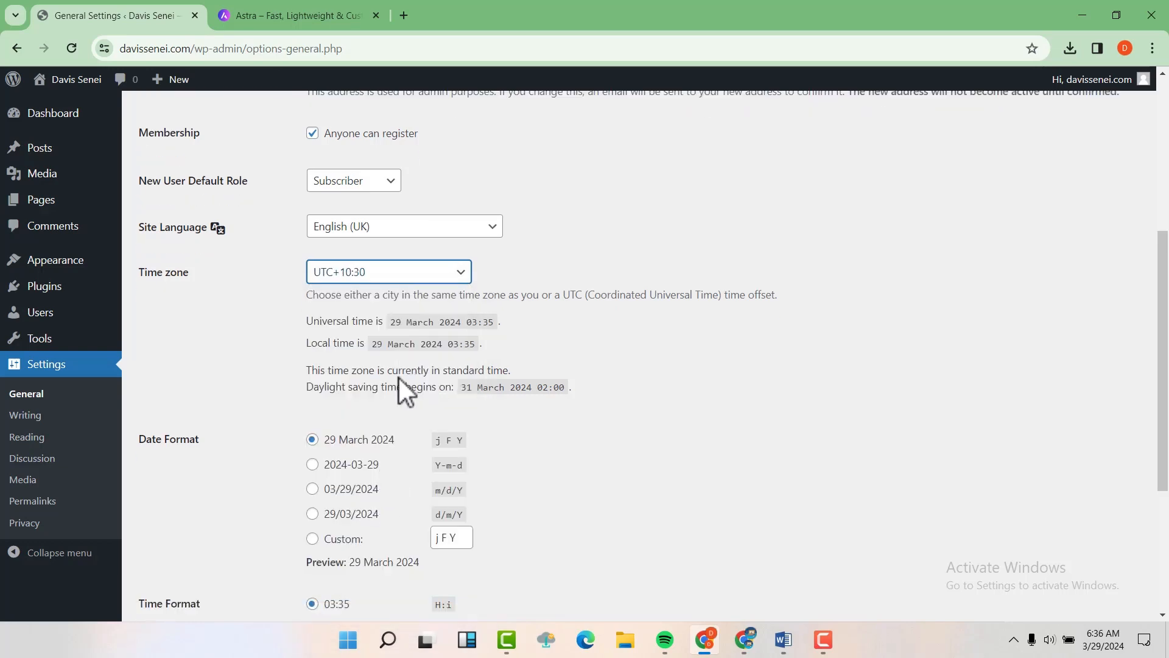
{"action": "scroll", "coordinate": [399, 378], "scroll_direction": "down", "scroll_amount": 4}
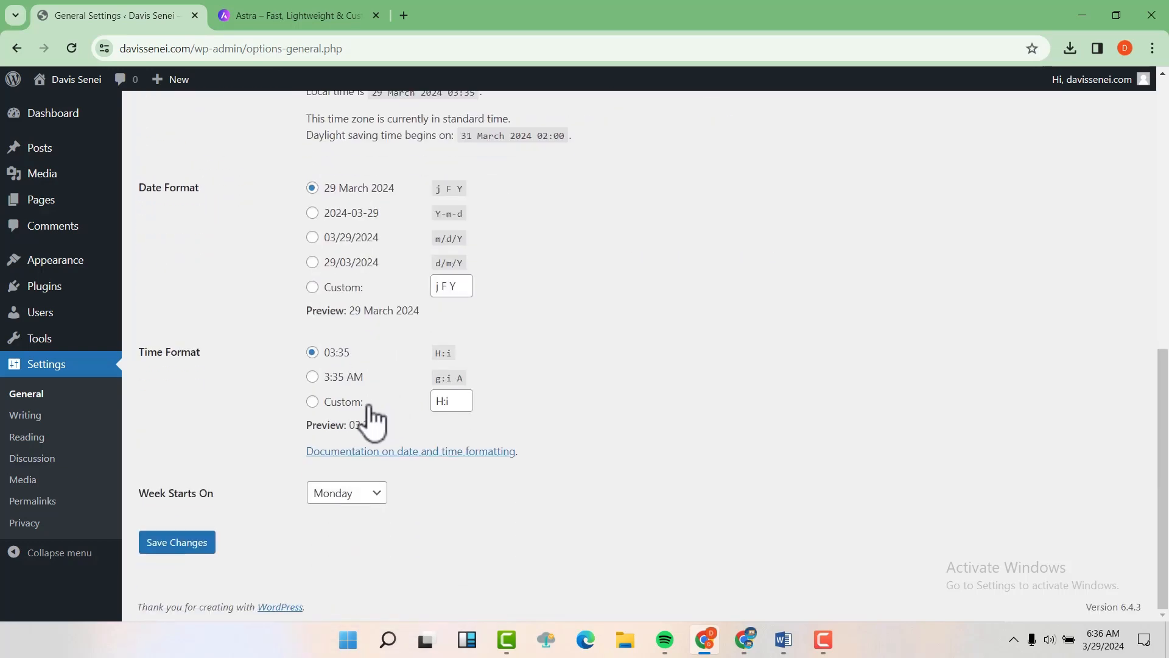
{"action": "left_click", "coordinate": [194, 546]}
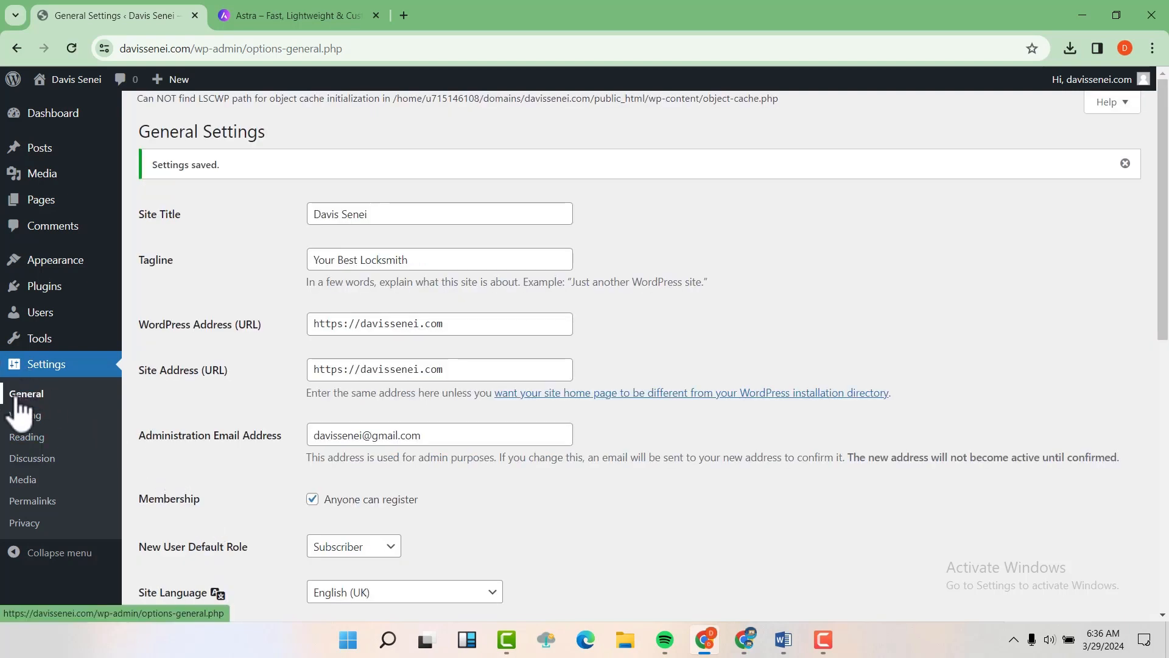
Step: Switch the permalink structure to Post name (/%postname%/) and save it
{"action": "left_click", "coordinate": [34, 503]}
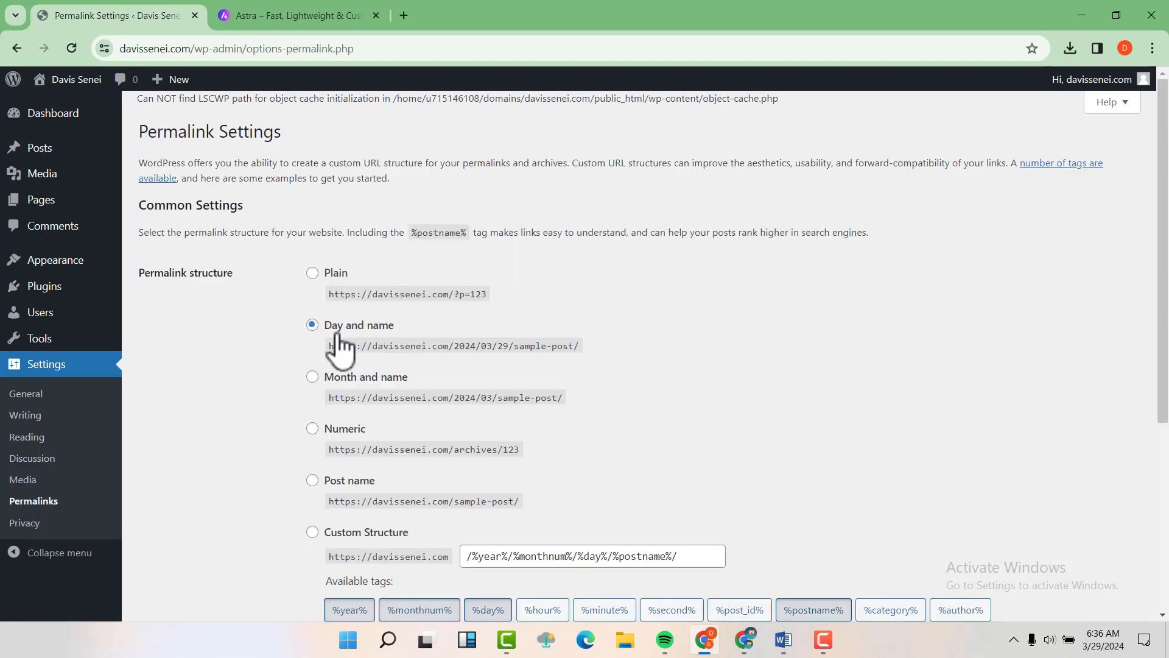
{"action": "scroll", "coordinate": [345, 453], "scroll_direction": "down", "scroll_amount": 1}
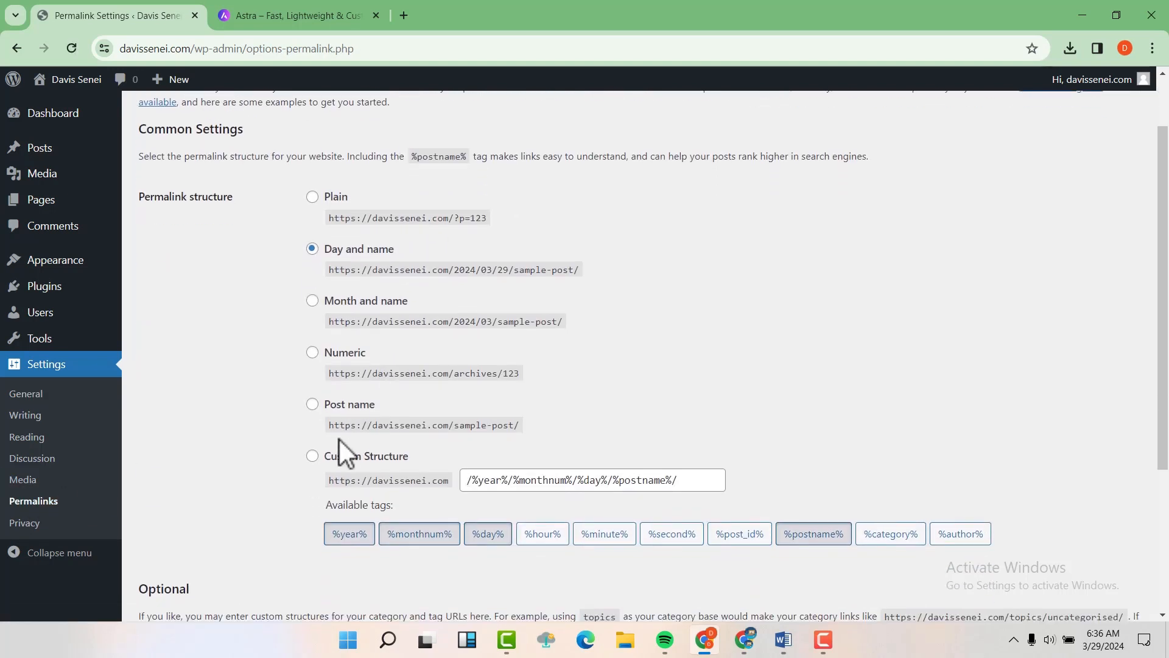
{"action": "left_click", "coordinate": [312, 405]}
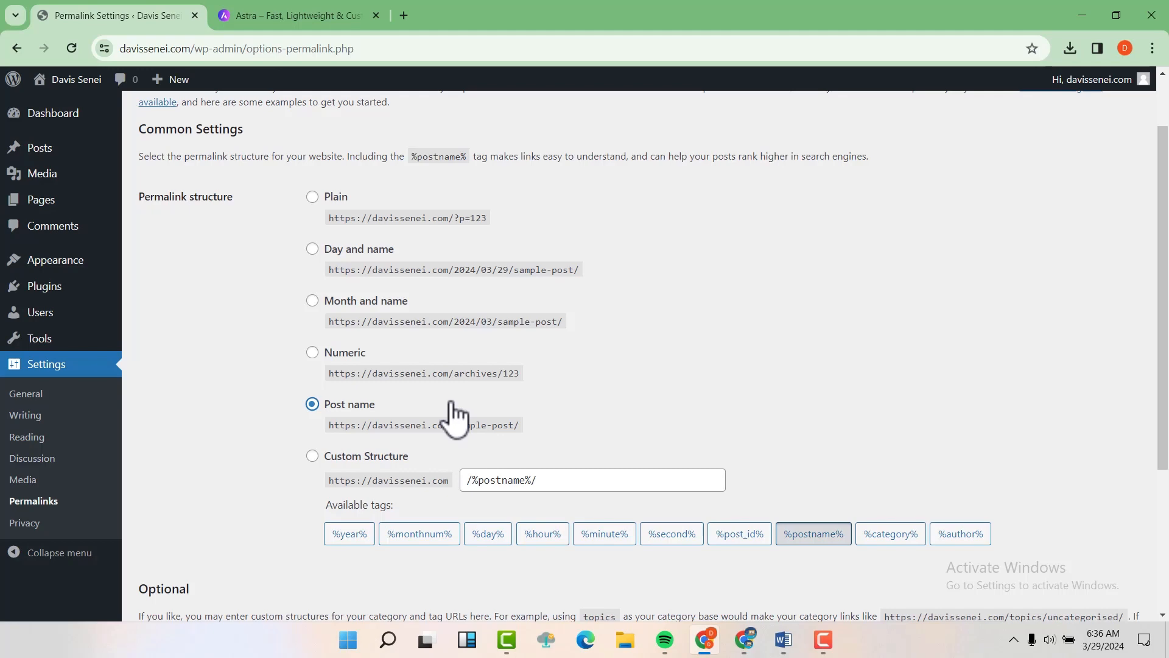
{"action": "scroll", "coordinate": [429, 411], "scroll_direction": "down", "scroll_amount": 3}
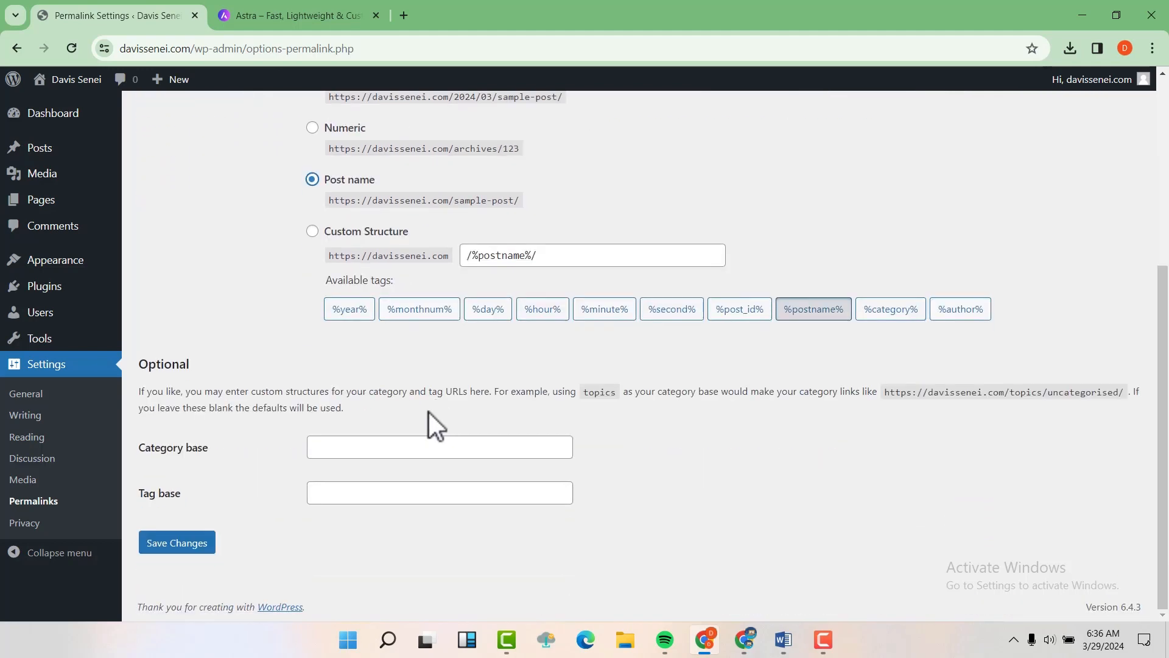
{"action": "left_click", "coordinate": [209, 550]}
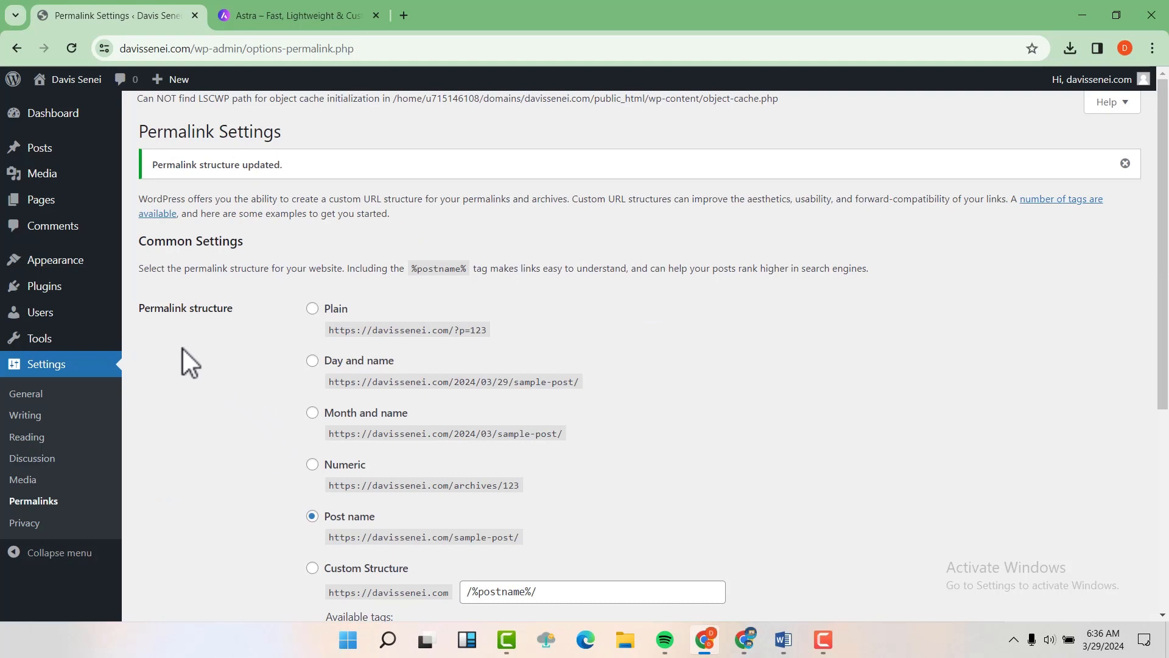
Step: Untick Welcome, Events and News, Quick Draft, Activity, At a Glance and Site Health in Screen Options
{"action": "left_click", "coordinate": [57, 117]}
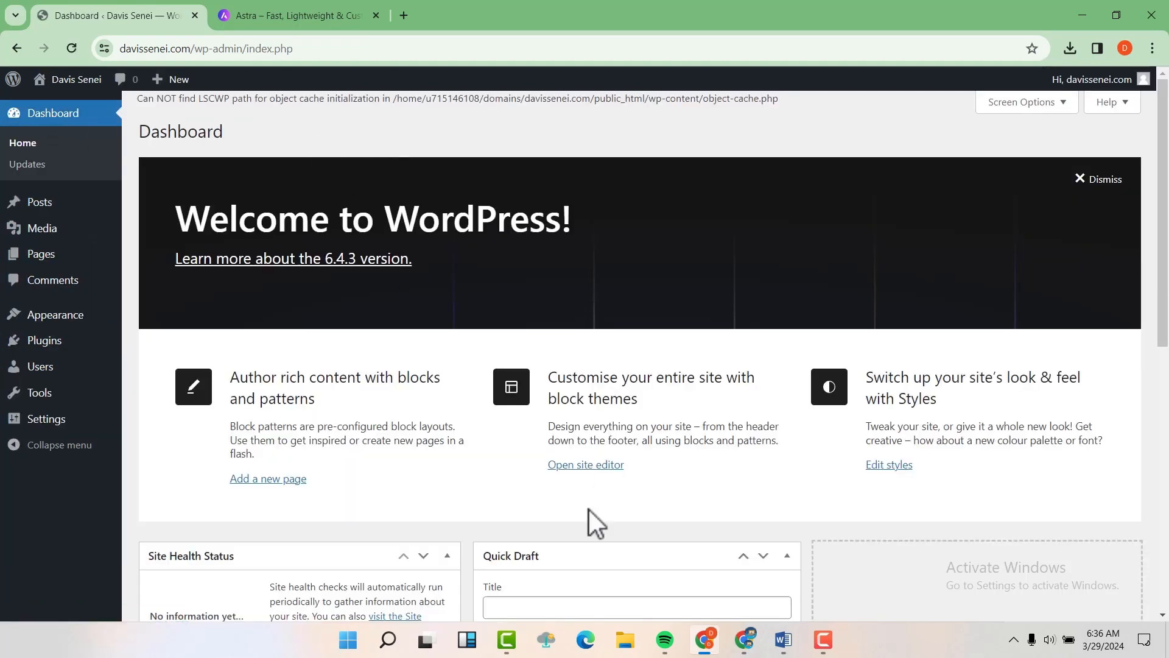
{"action": "scroll", "coordinate": [775, 367], "scroll_direction": "down", "scroll_amount": 8}
{"action": "scroll", "coordinate": [779, 364], "scroll_direction": "up", "scroll_amount": 6}
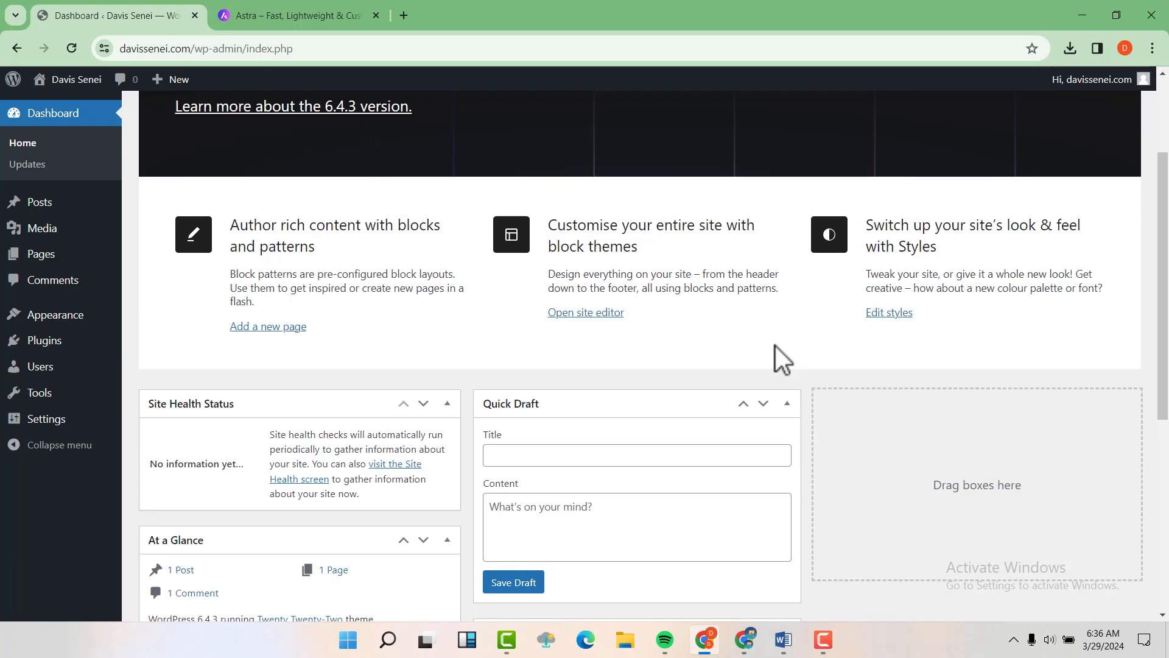
{"action": "scroll", "coordinate": [783, 359], "scroll_direction": "up", "scroll_amount": 3}
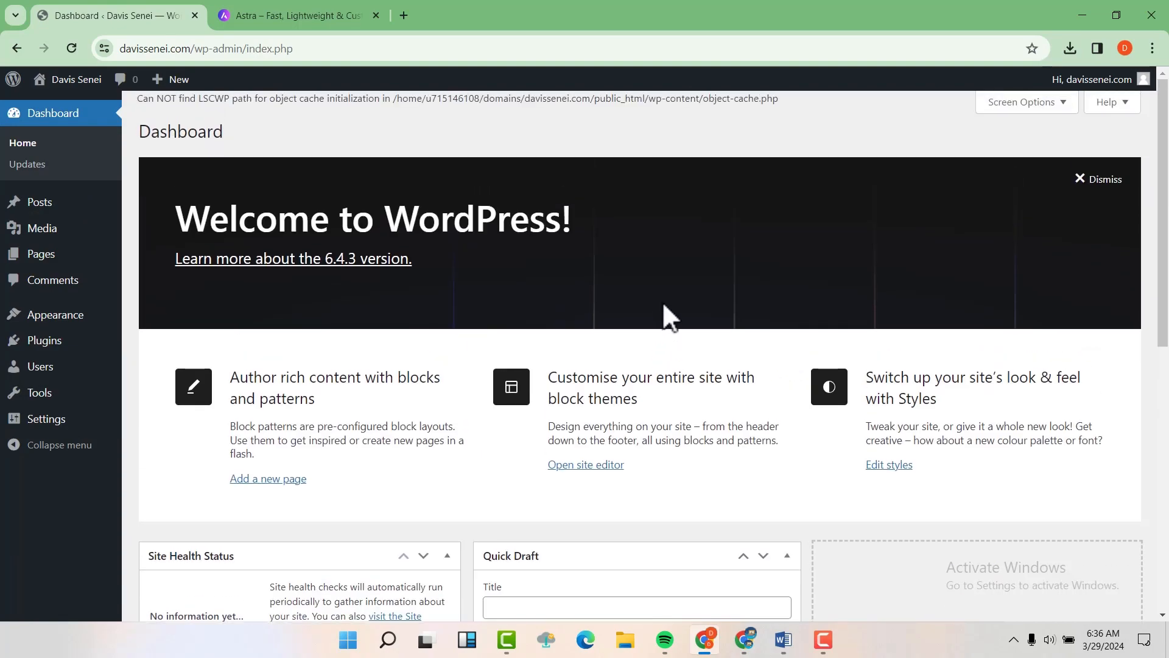
{"action": "left_click", "coordinate": [1028, 103]}
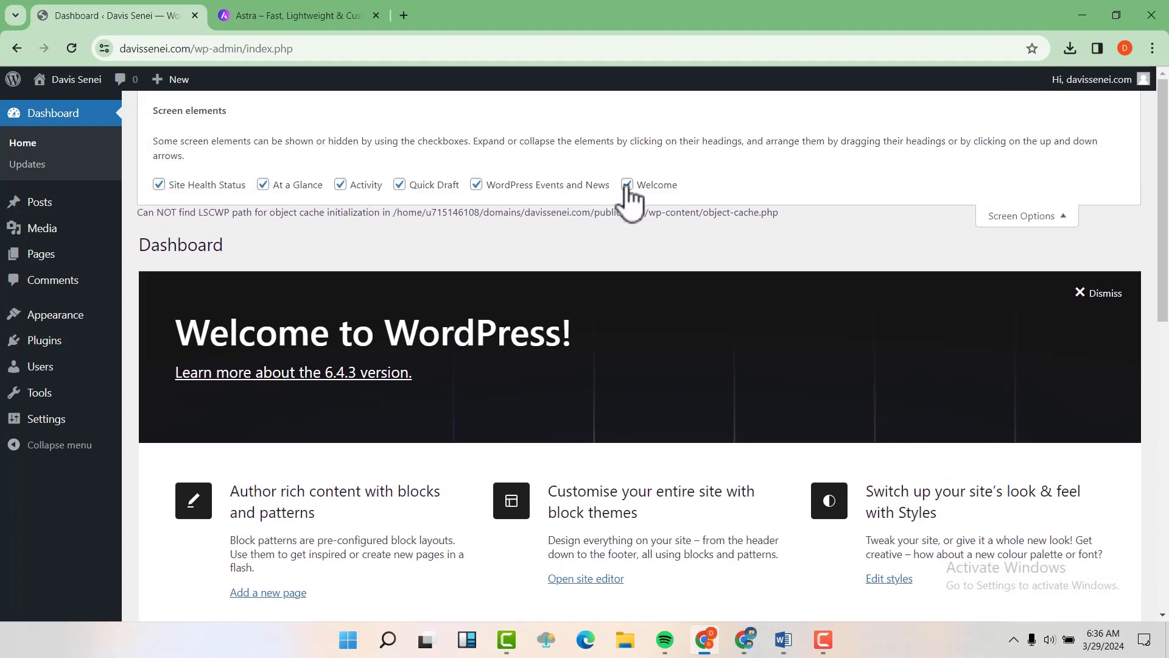
{"action": "left_click", "coordinate": [627, 185]}
{"action": "left_click", "coordinate": [476, 184]}
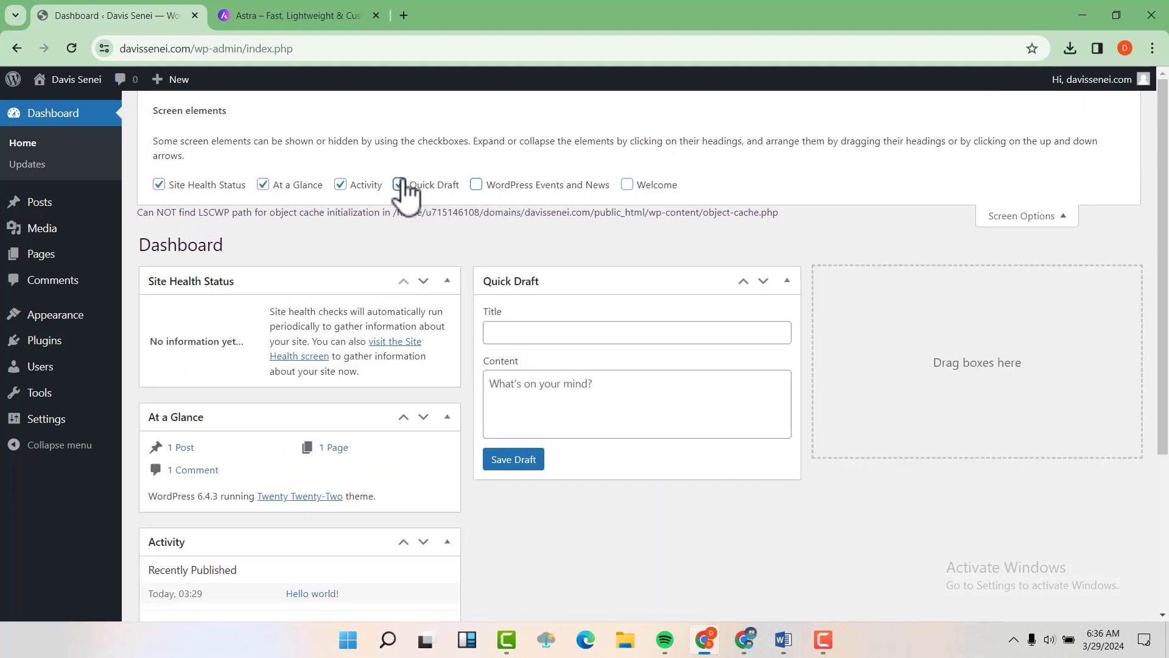
{"action": "left_click", "coordinate": [400, 185]}
{"action": "left_click", "coordinate": [341, 185]}
{"action": "left_click", "coordinate": [263, 170]}
{"action": "left_click", "coordinate": [159, 170]}
{"action": "left_click", "coordinate": [1035, 201]}
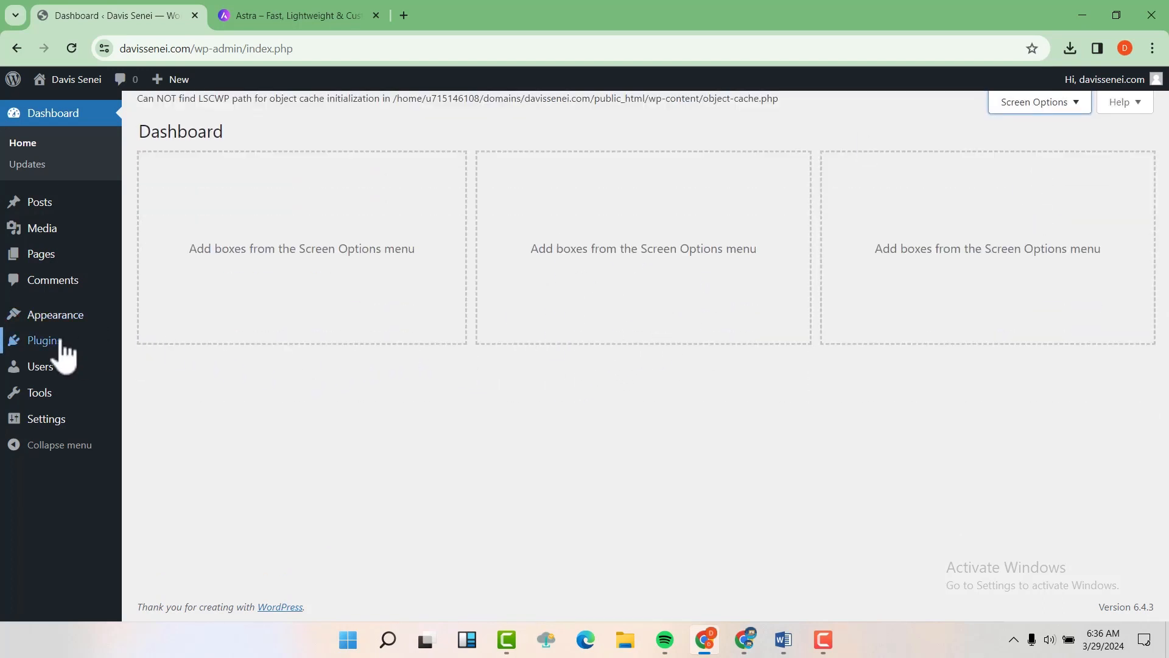
Step: Bulk-delete Elementor, Starter Templates and WPForms Lite, keeping only WP Reset
{"action": "mouse_move", "coordinate": [54, 353]}
{"action": "left_click", "coordinate": [178, 344]}
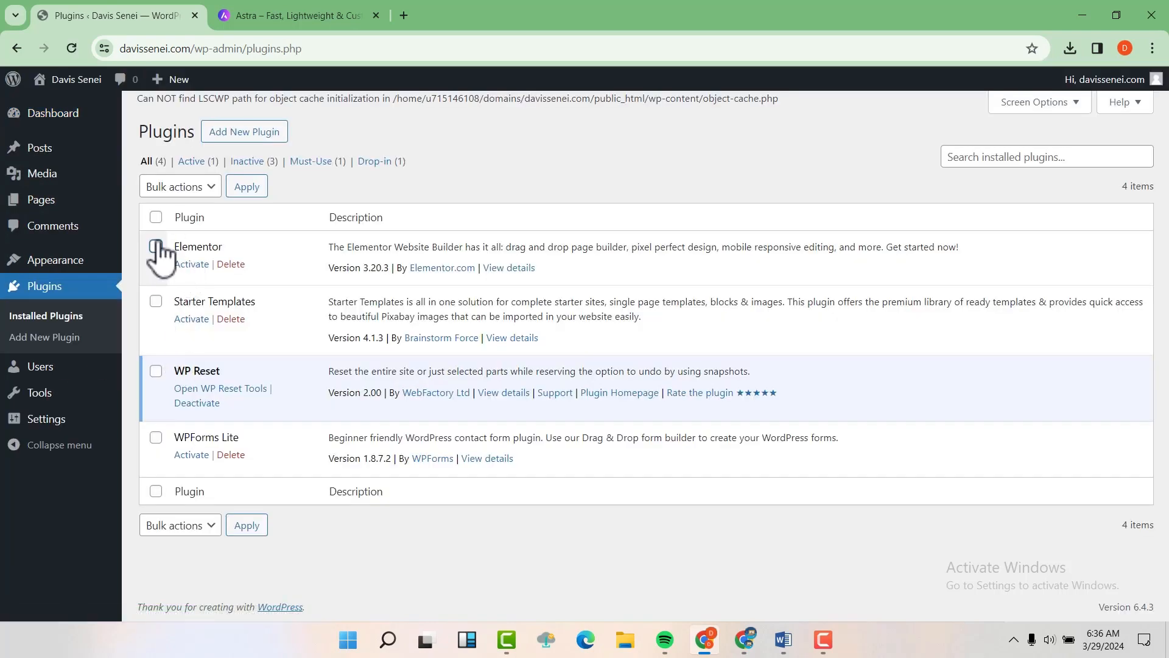
{"action": "left_click", "coordinate": [155, 217]}
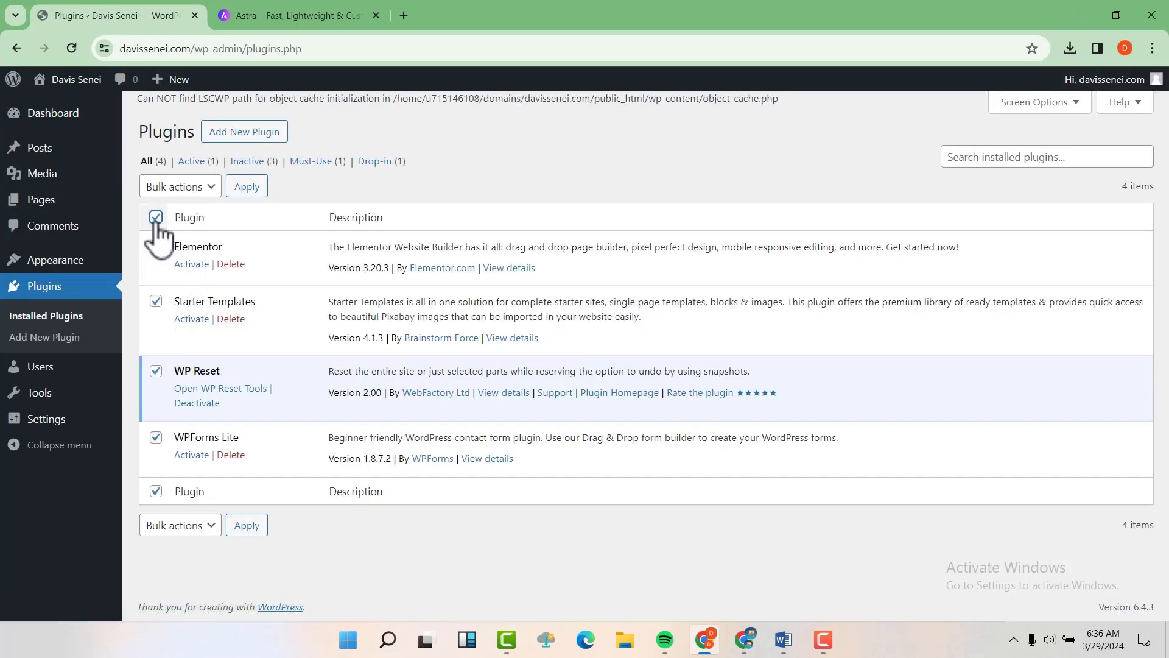
{"action": "left_click", "coordinate": [196, 189]}
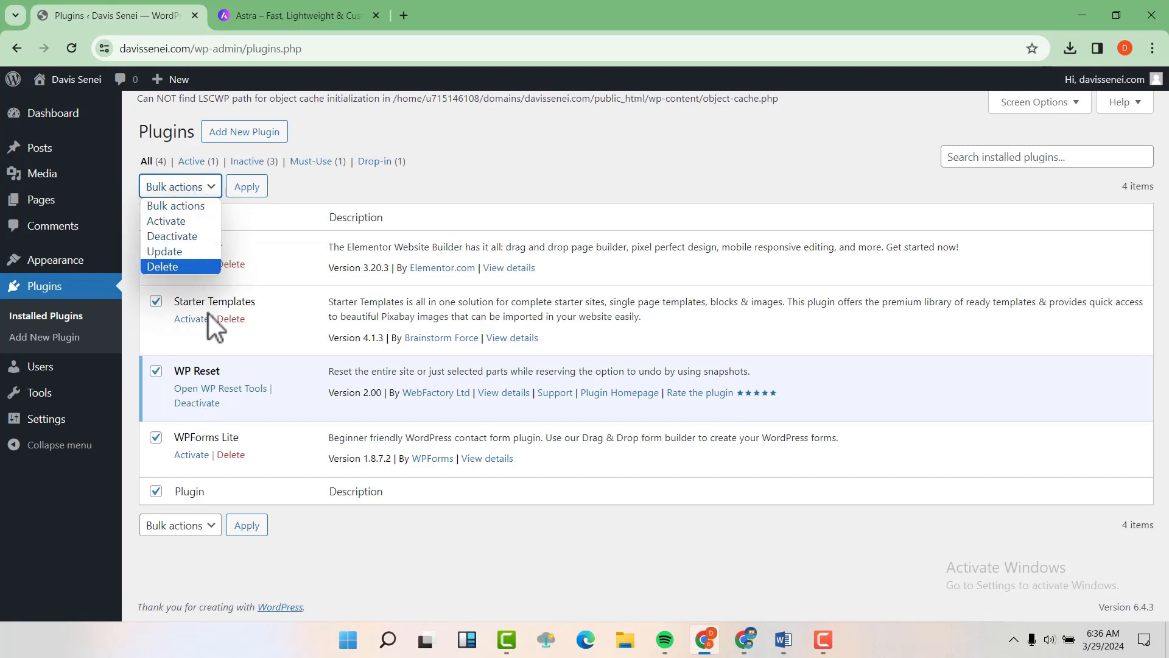
{"action": "left_click", "coordinate": [274, 283]}
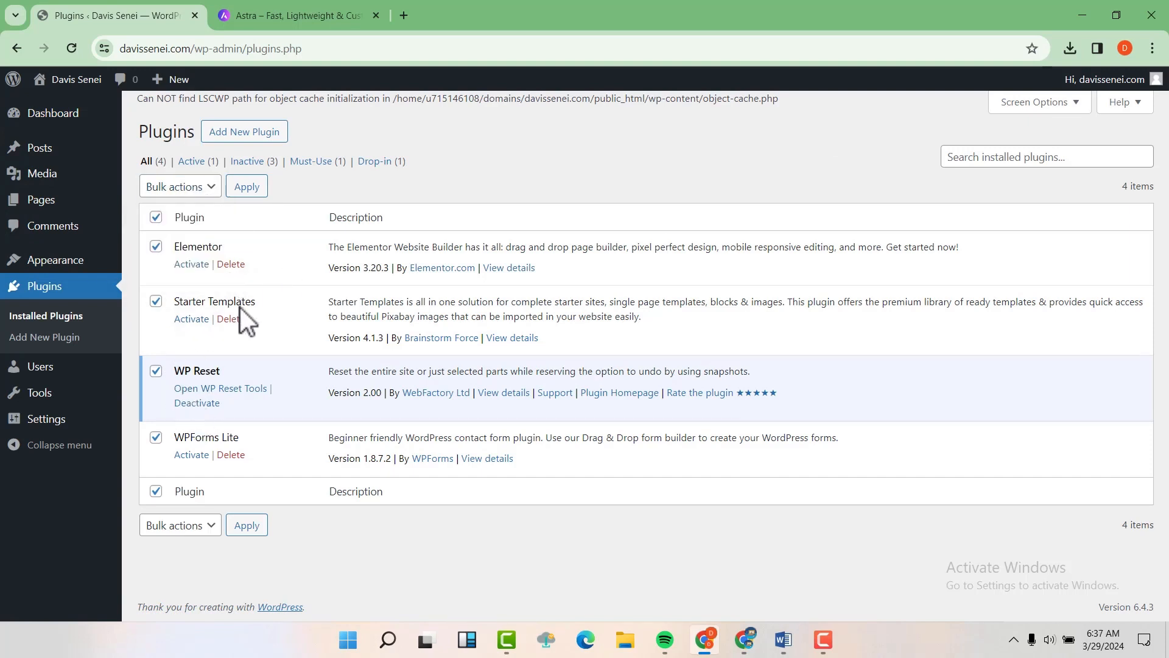
{"action": "left_click", "coordinate": [156, 370]}
{"action": "left_click", "coordinate": [204, 190]}
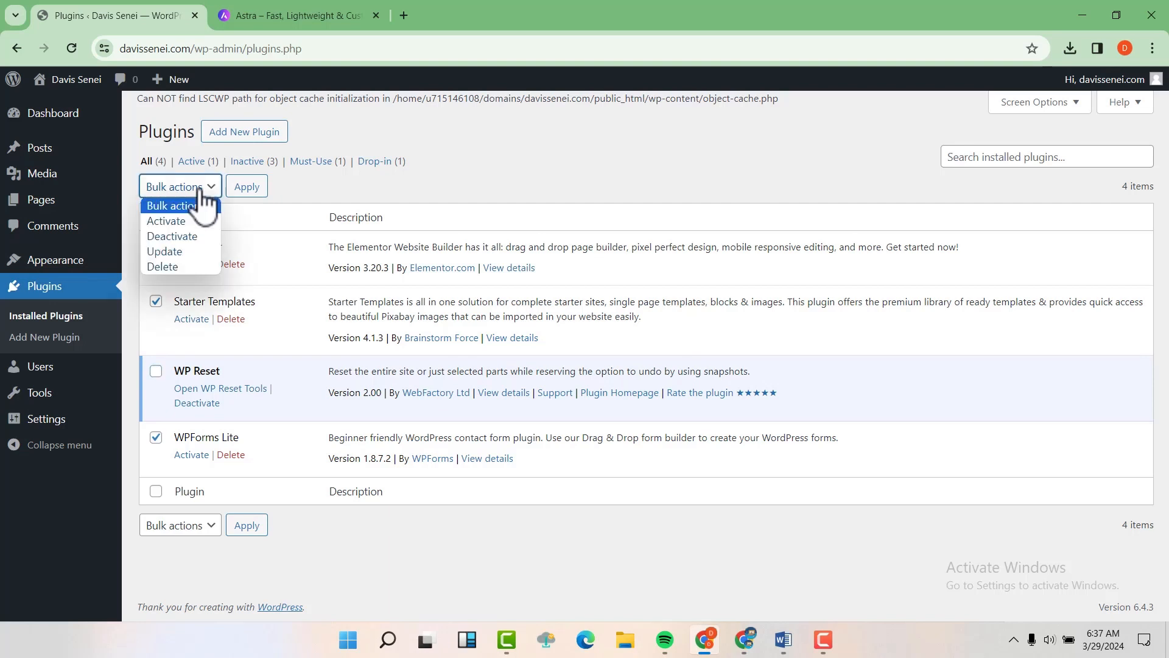
{"action": "left_click", "coordinate": [177, 268]}
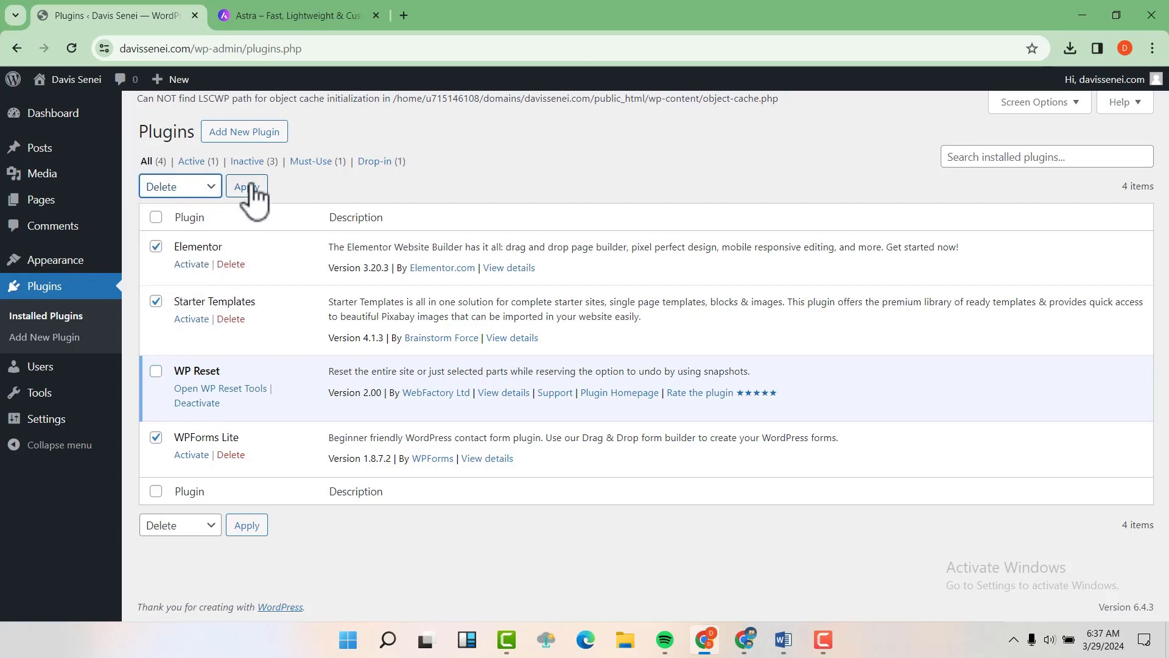
{"action": "left_click", "coordinate": [247, 187]}
{"action": "left_click", "coordinate": [652, 160]}
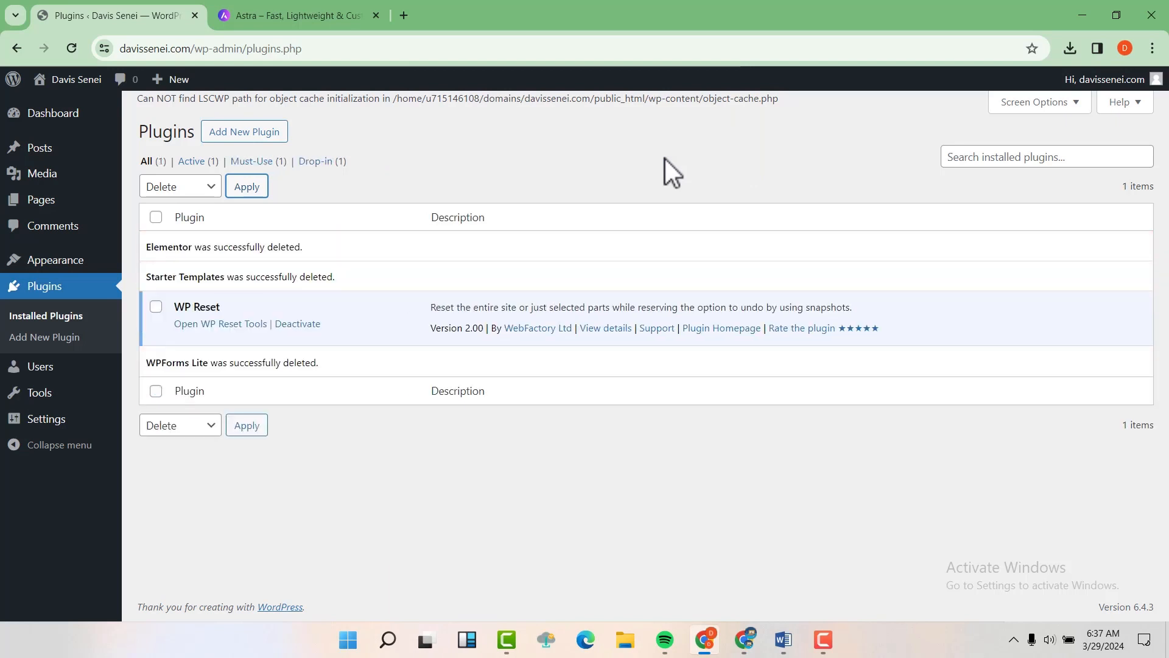
Step: Delete the Astra theme in Appearance > Themes, then return to the Dashboard
{"action": "mouse_move", "coordinate": [63, 260]}
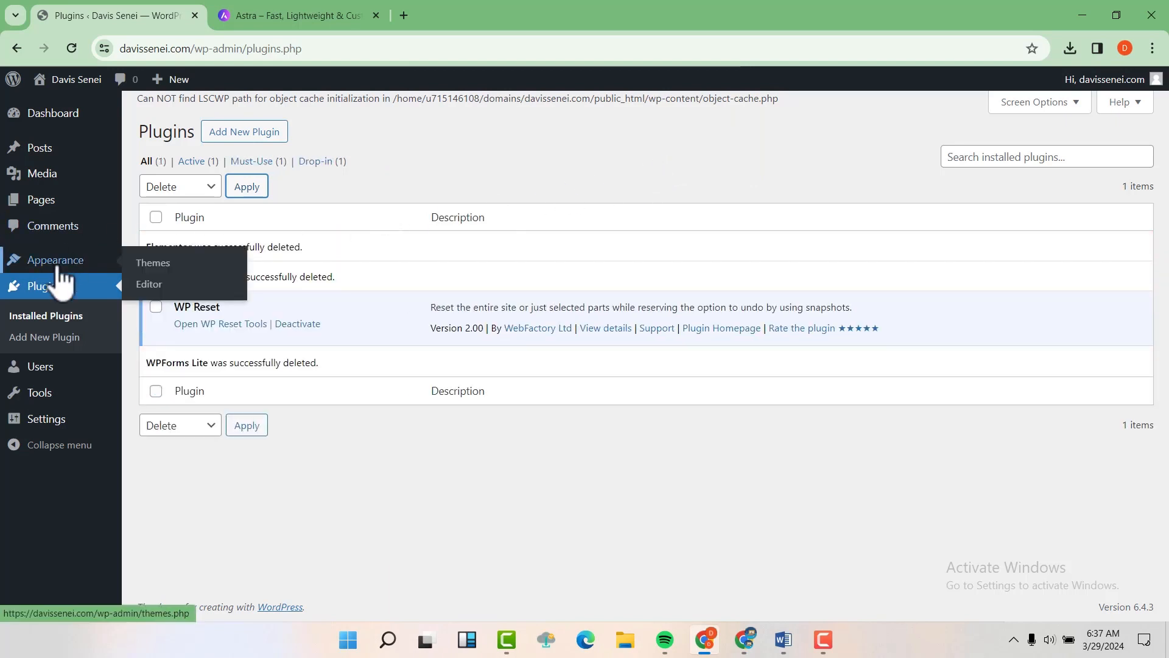
{"action": "left_click", "coordinate": [154, 266]}
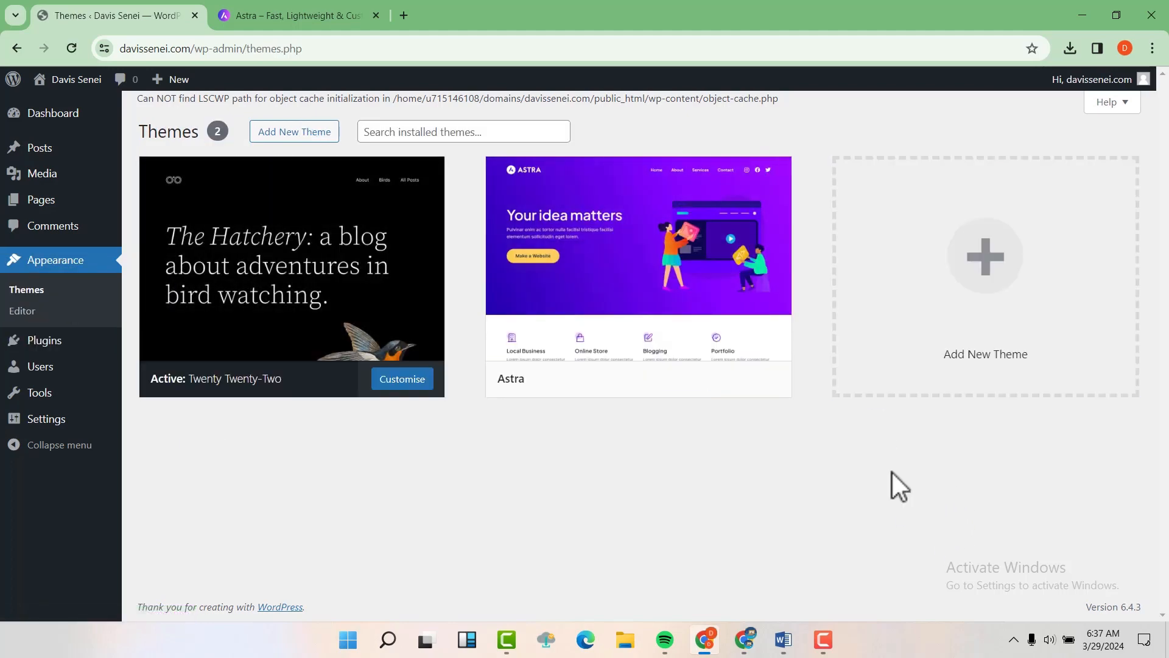
{"action": "left_click", "coordinate": [660, 232]}
{"action": "left_click", "coordinate": [709, 588]}
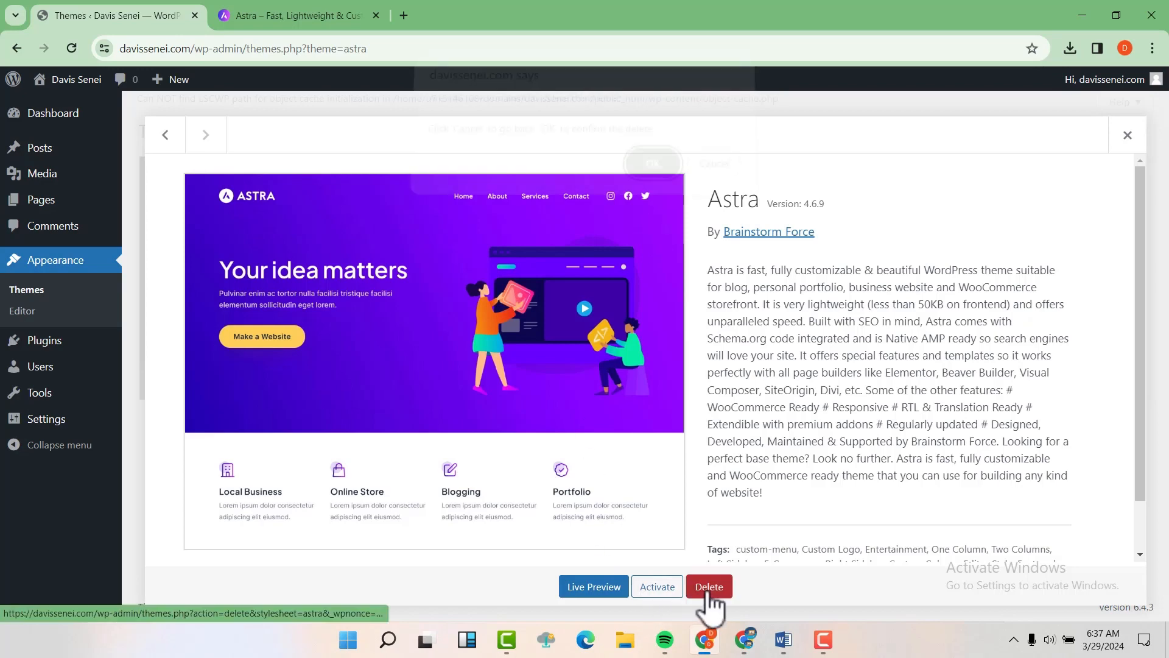
{"action": "left_click", "coordinate": [653, 174]}
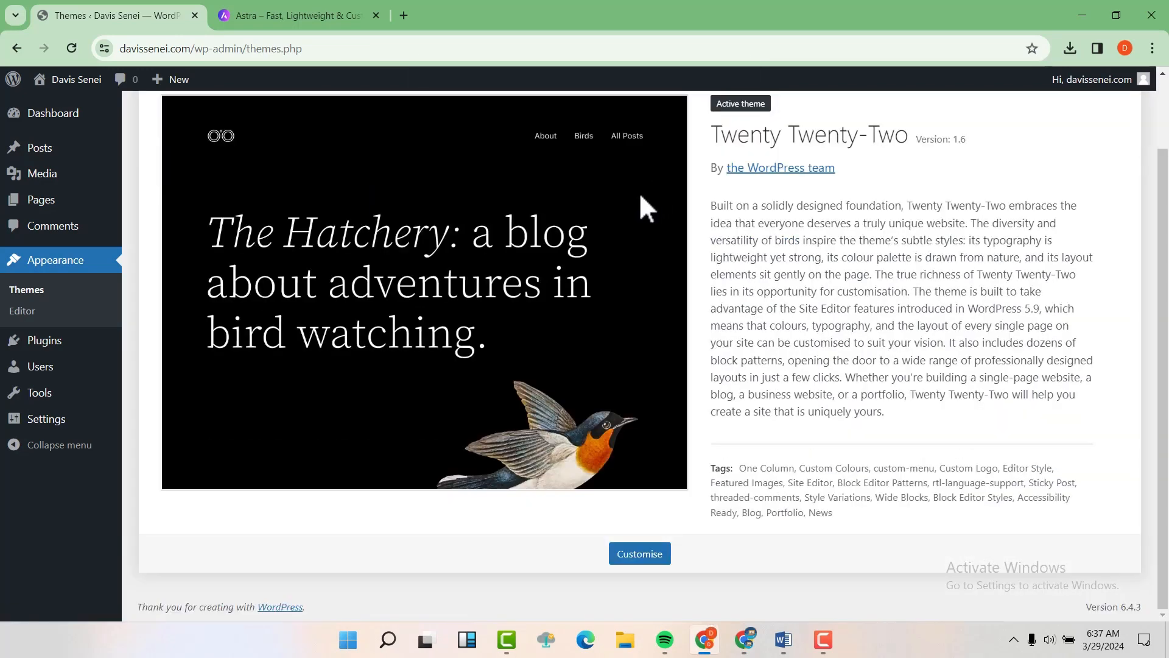
{"action": "left_click", "coordinate": [53, 115]}
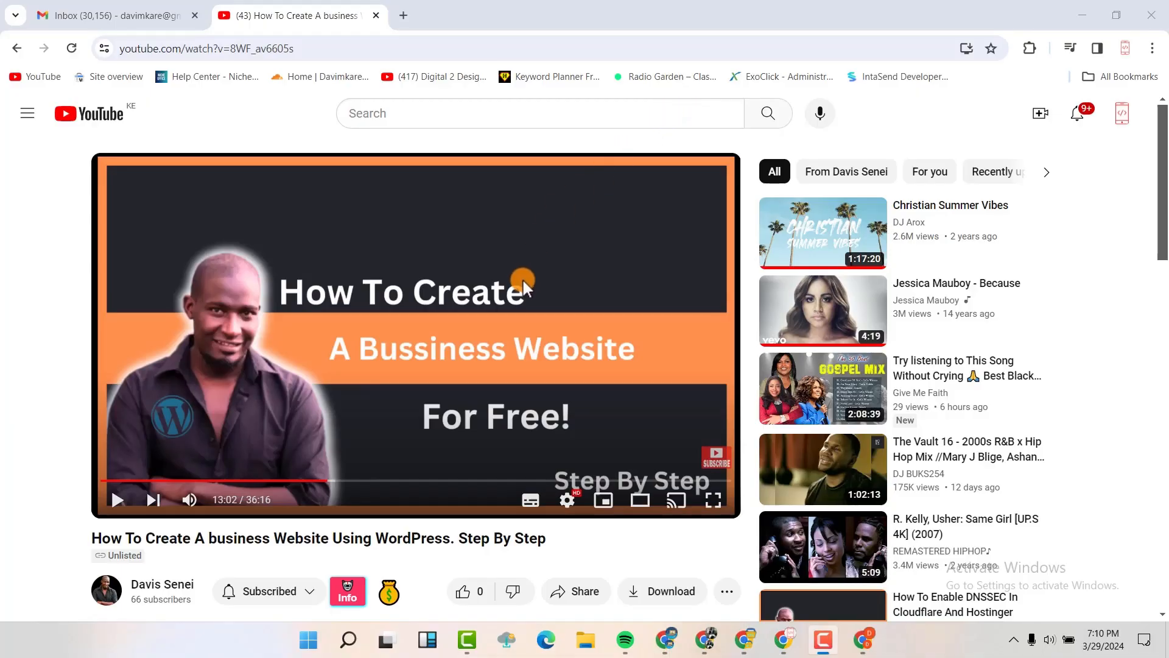
Step: Expand the tutorial's description, then browse the wpastra.com homepage and return to its top
{"action": "scroll", "coordinate": [523, 280], "scroll_direction": "down", "scroll_amount": 5}
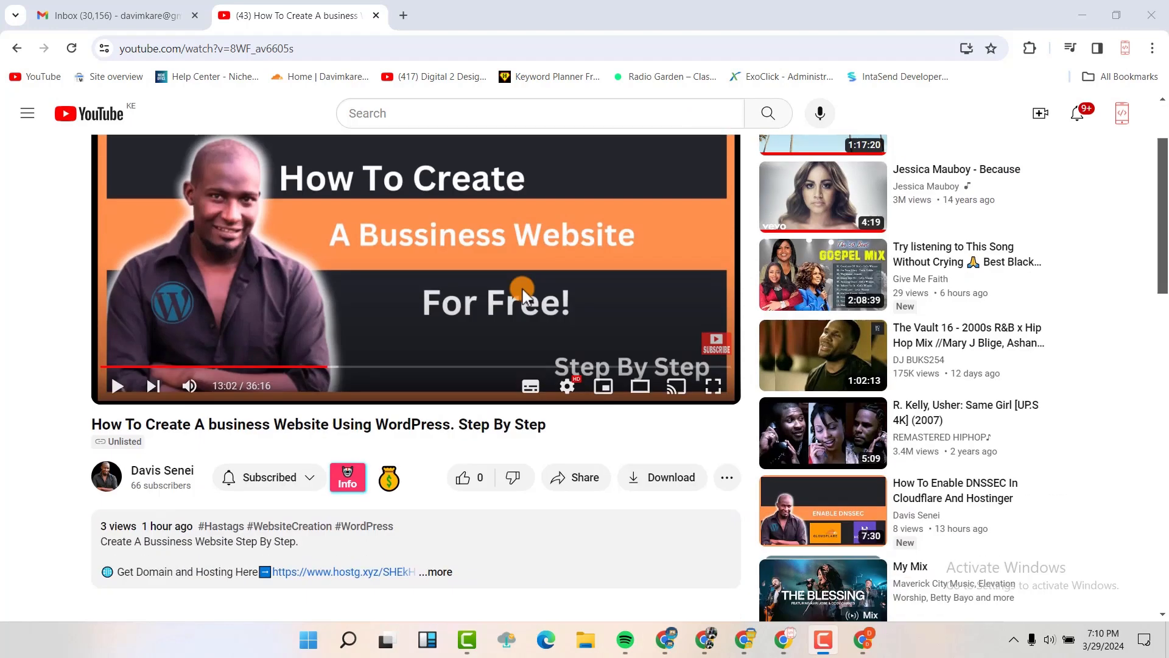
{"action": "left_click", "coordinate": [441, 382]}
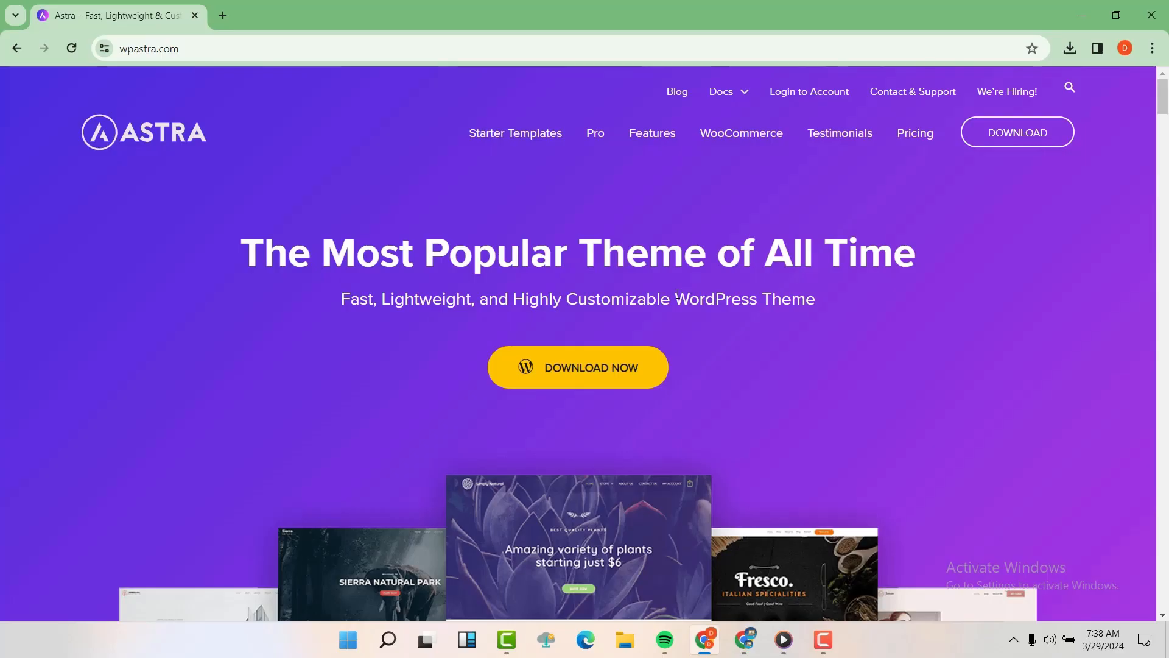
{"action": "scroll", "coordinate": [748, 282], "scroll_direction": "down", "scroll_amount": 3}
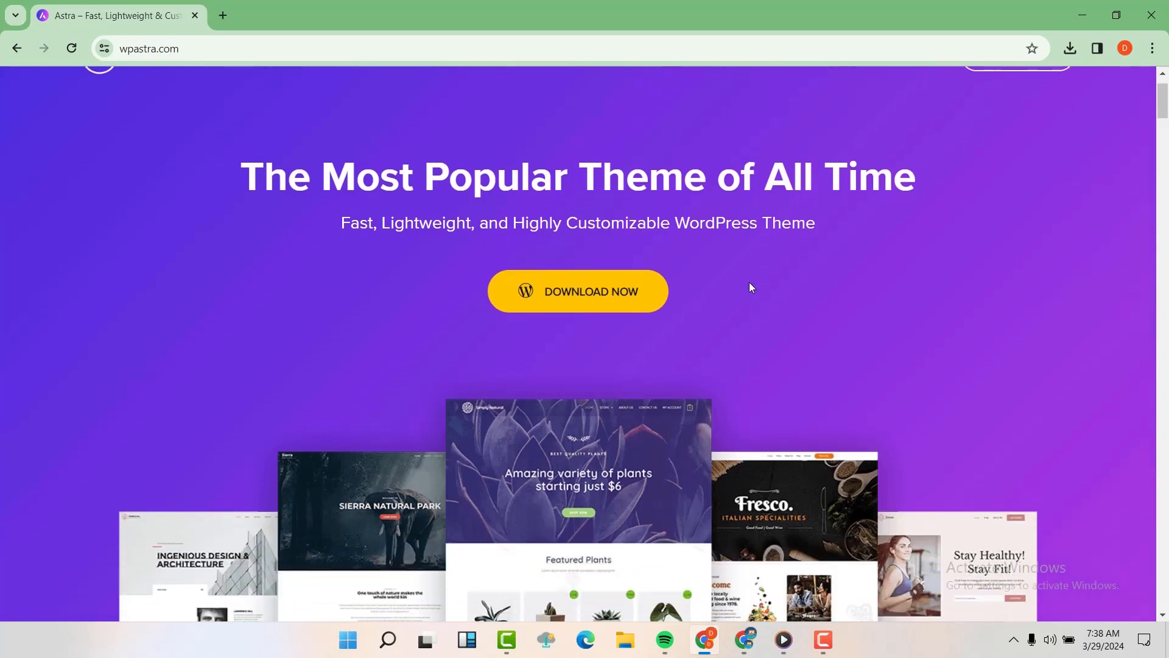
{"action": "scroll", "coordinate": [748, 260], "scroll_direction": "up", "scroll_amount": 3}
{"action": "scroll", "coordinate": [750, 263], "scroll_direction": "down", "scroll_amount": 2}
{"action": "scroll", "coordinate": [750, 268], "scroll_direction": "down", "scroll_amount": 12}
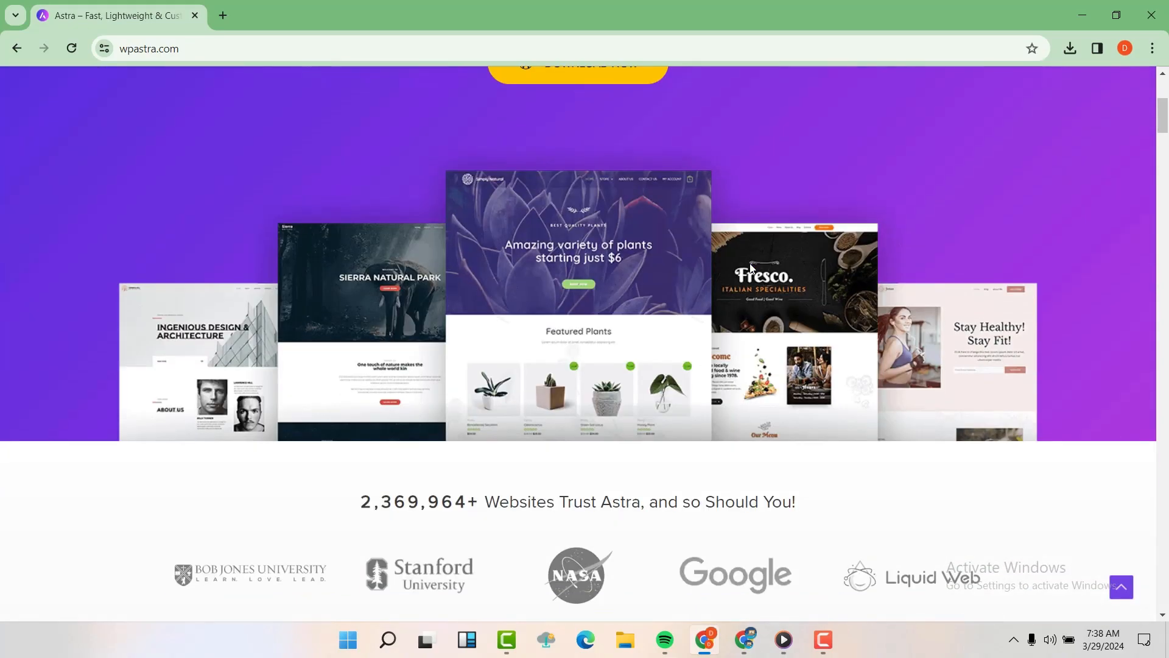
{"action": "scroll", "coordinate": [751, 272], "scroll_direction": "down", "scroll_amount": 7}
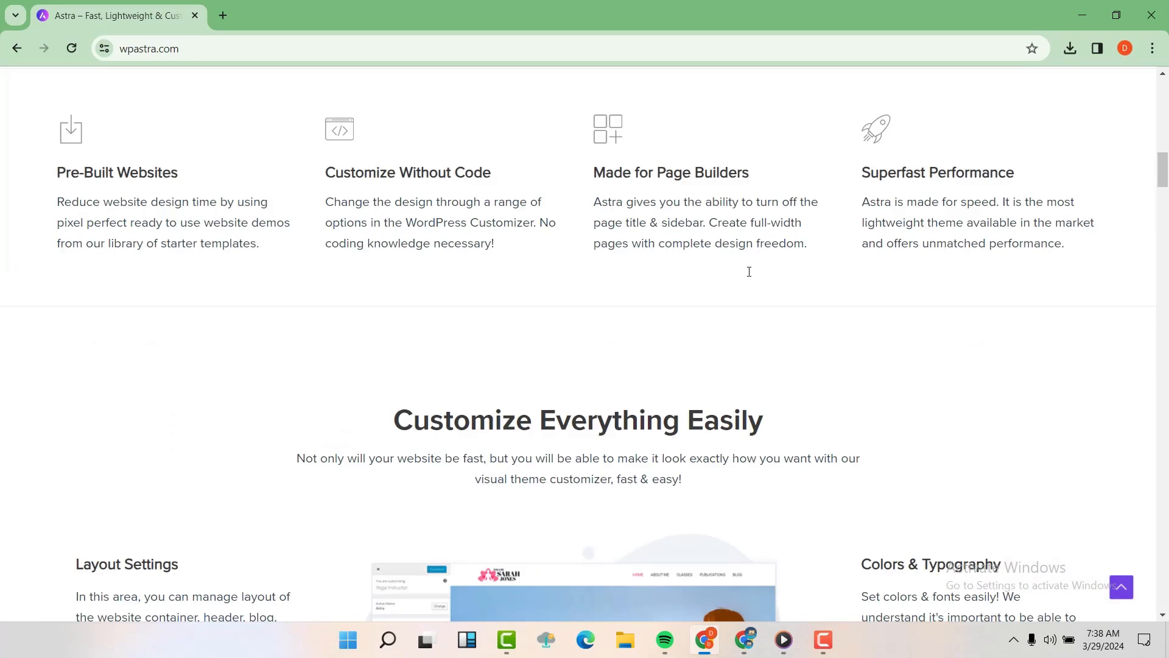
{"action": "scroll", "coordinate": [748, 273], "scroll_direction": "down", "scroll_amount": 8}
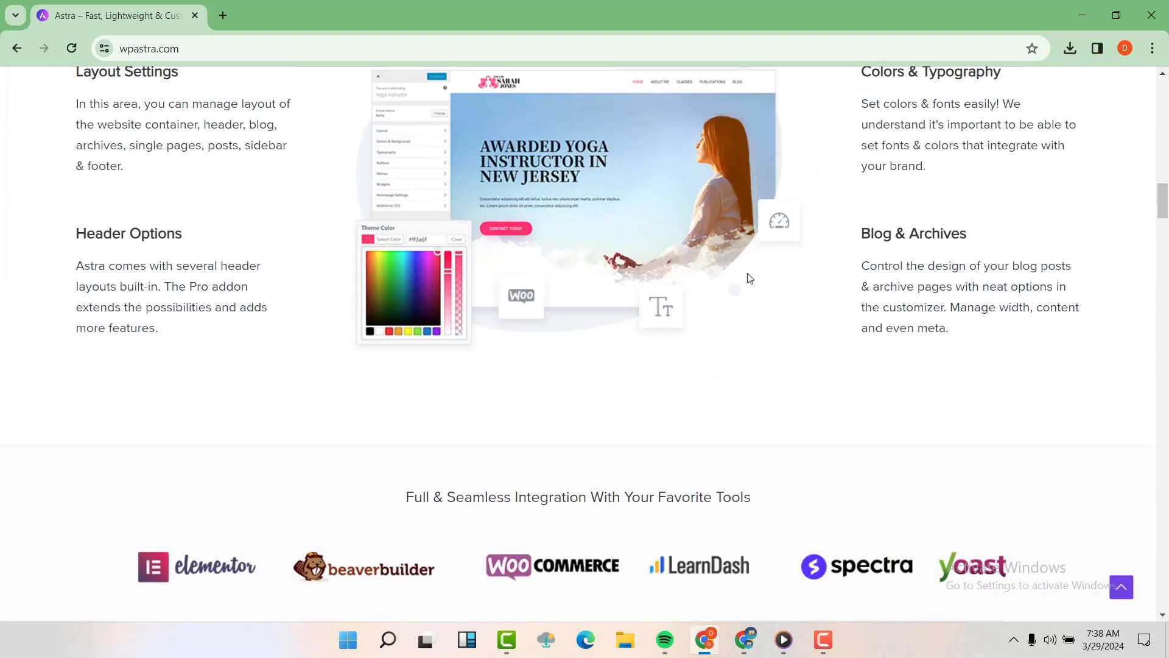
{"action": "scroll", "coordinate": [749, 279], "scroll_direction": "down", "scroll_amount": 10}
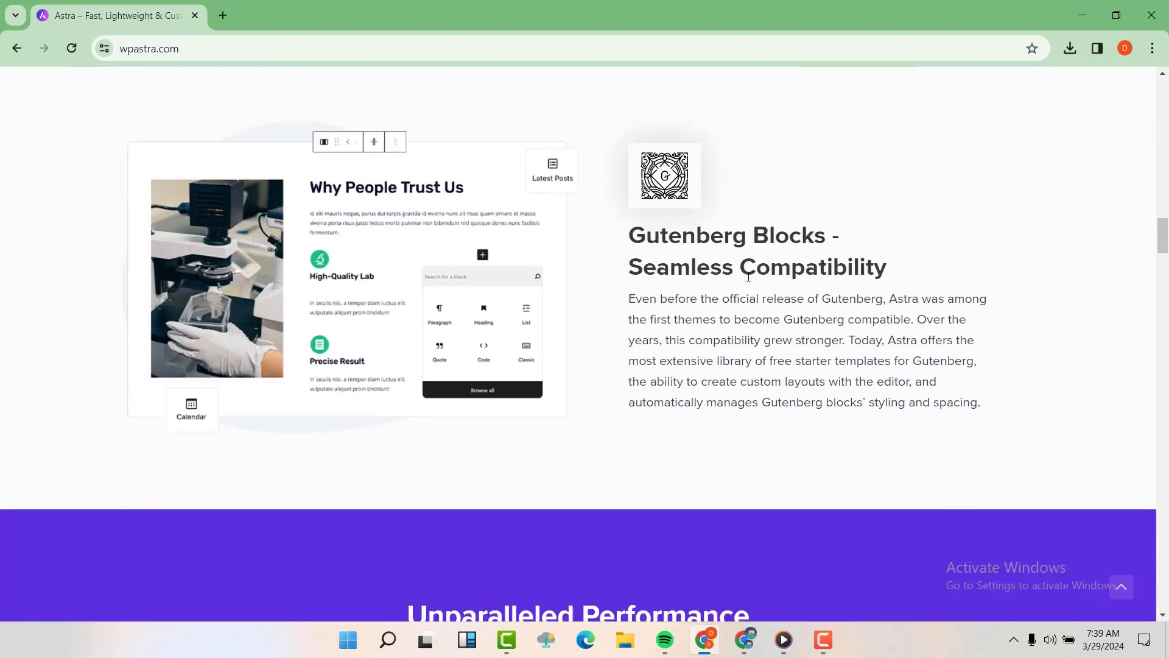
{"action": "scroll", "coordinate": [749, 280], "scroll_direction": "down", "scroll_amount": 5}
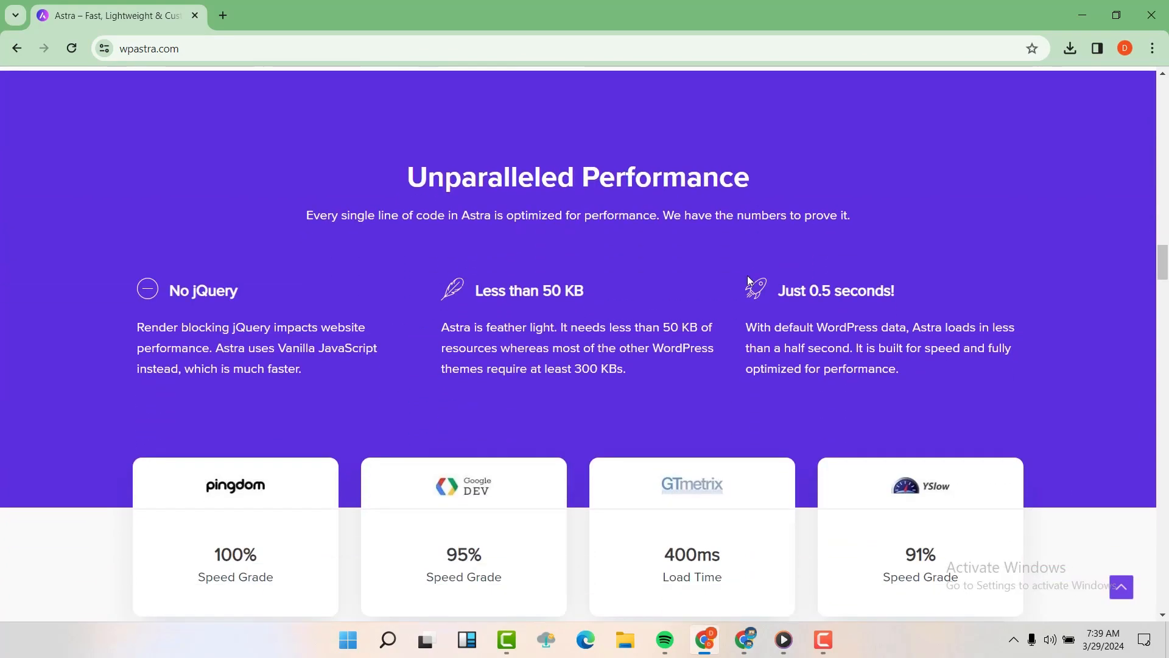
{"action": "scroll", "coordinate": [749, 279], "scroll_direction": "down", "scroll_amount": 2}
{"action": "scroll", "coordinate": [750, 281], "scroll_direction": "down", "scroll_amount": 6}
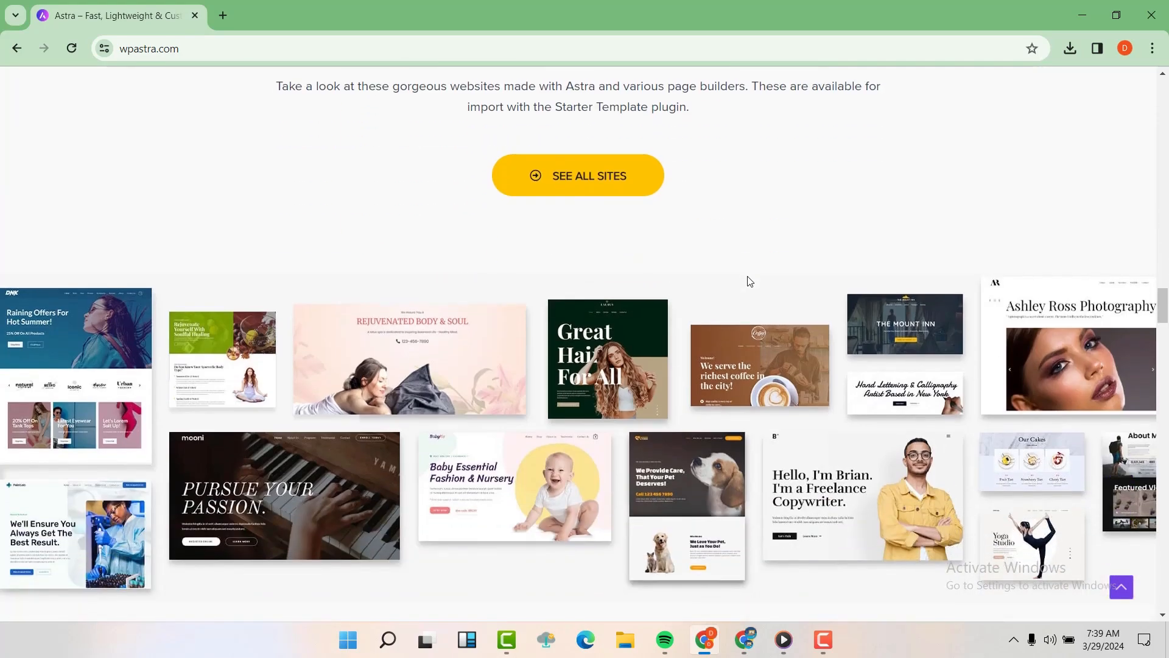
{"action": "scroll", "coordinate": [750, 281], "scroll_direction": "down", "scroll_amount": 10}
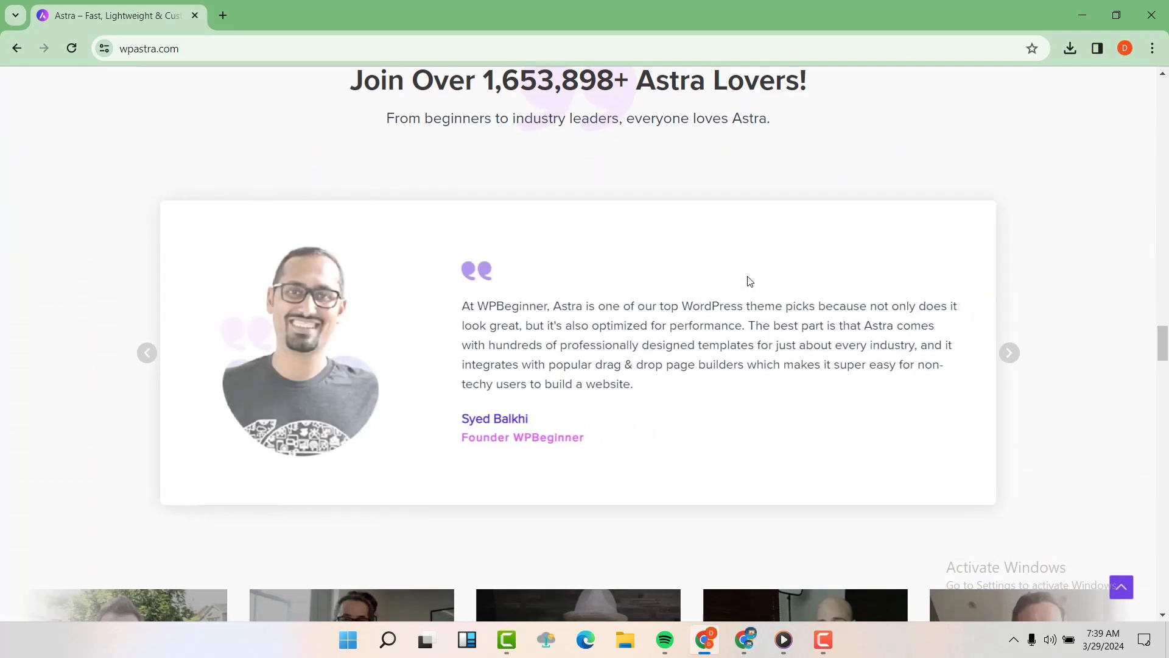
{"action": "scroll", "coordinate": [750, 281], "scroll_direction": "down", "scroll_amount": 6}
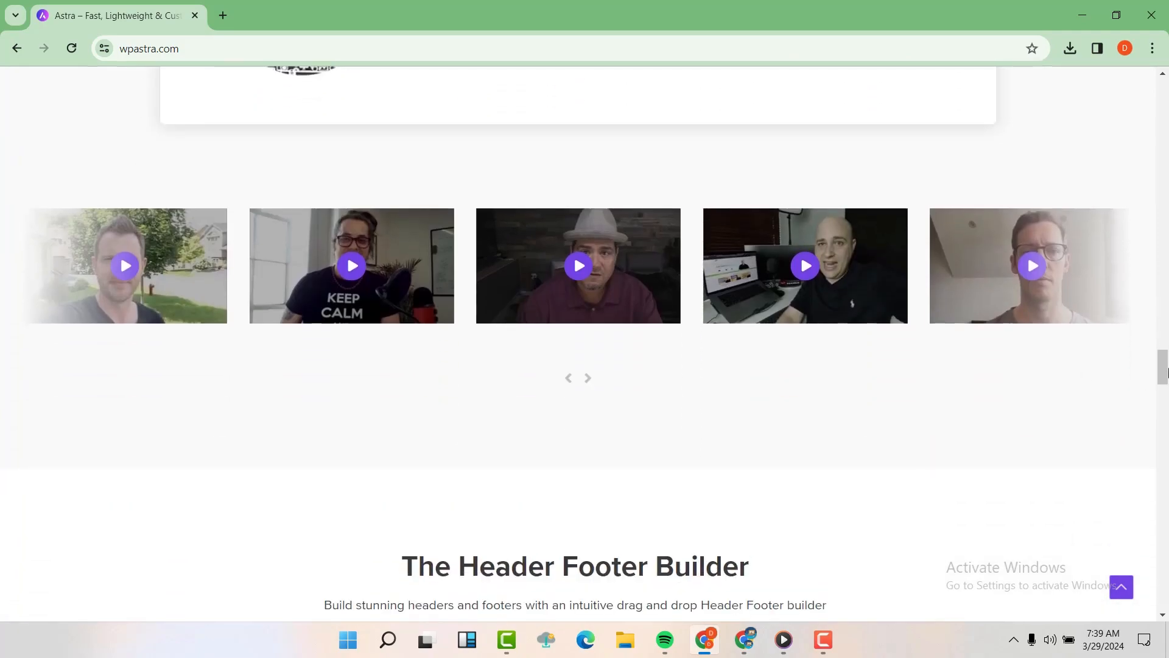
{"action": "left_click_drag", "start_coordinate": [1167, 373], "coordinate": [1163, 89]}
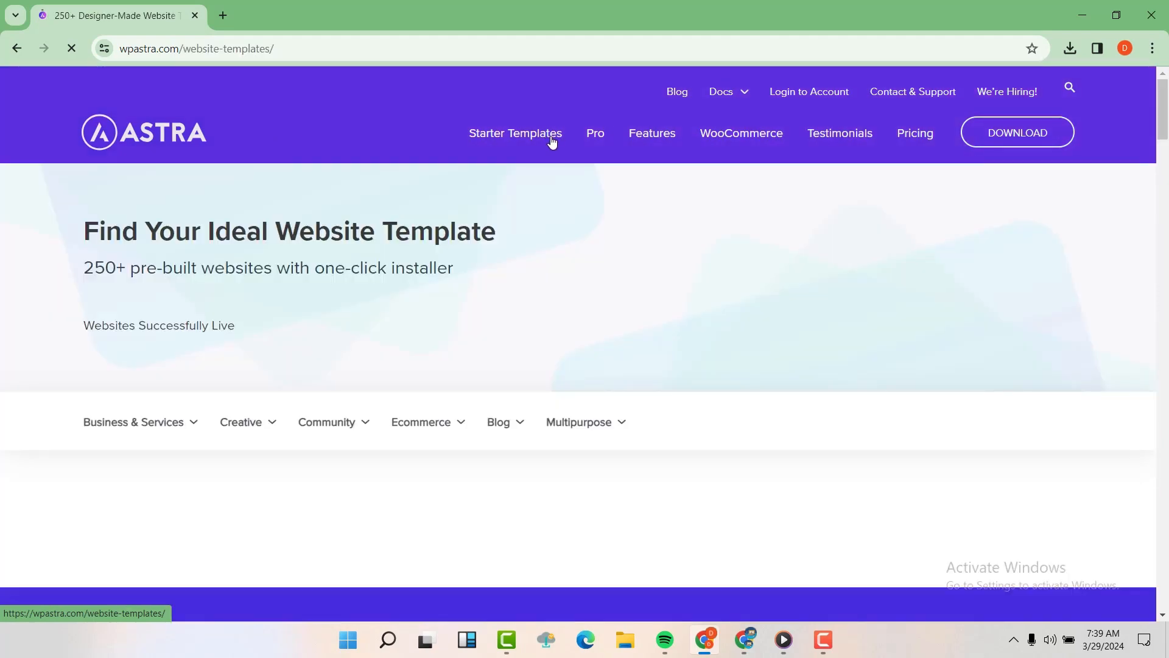
Step: Filter Astra's starter template gallery to the Ecommerce category and scroll through its templates
{"action": "scroll", "coordinate": [573, 330], "scroll_direction": "down", "scroll_amount": 3}
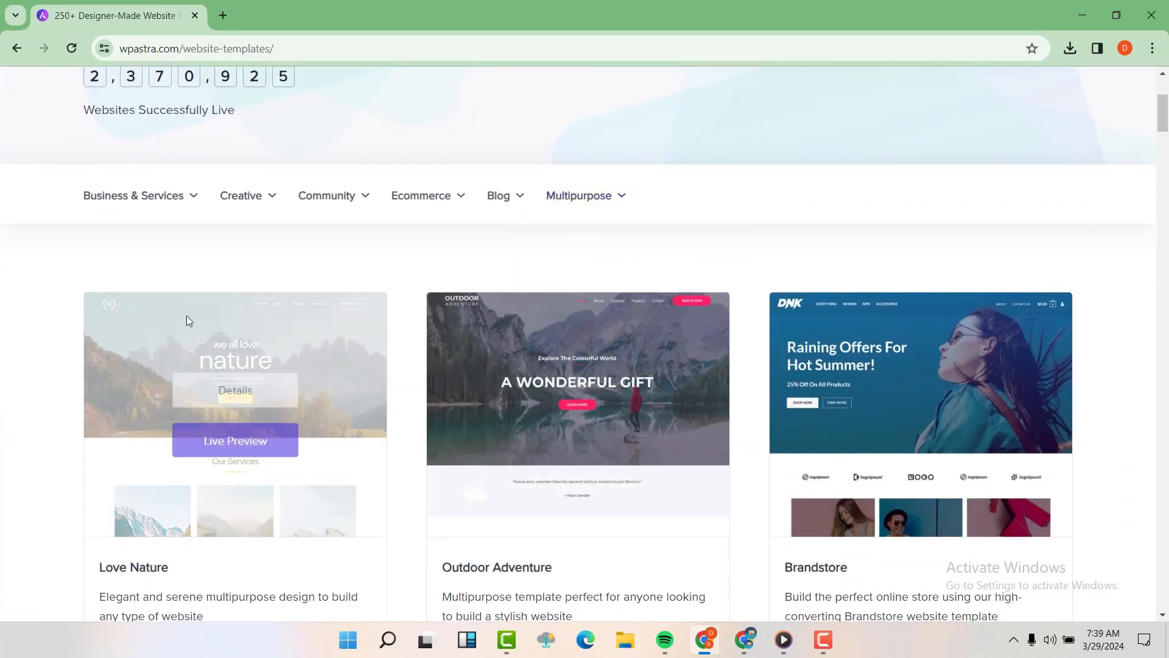
{"action": "scroll", "coordinate": [429, 372], "scroll_direction": "down", "scroll_amount": 2}
{"action": "scroll", "coordinate": [449, 378], "scroll_direction": "up", "scroll_amount": 3}
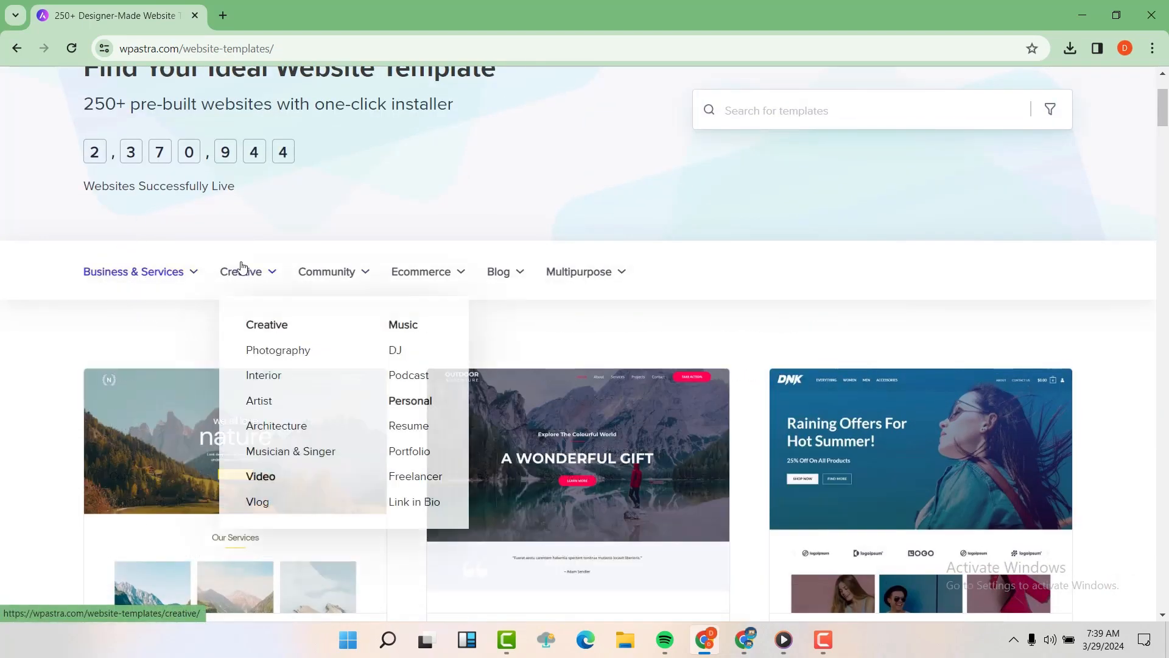
{"action": "mouse_move", "coordinate": [335, 284]}
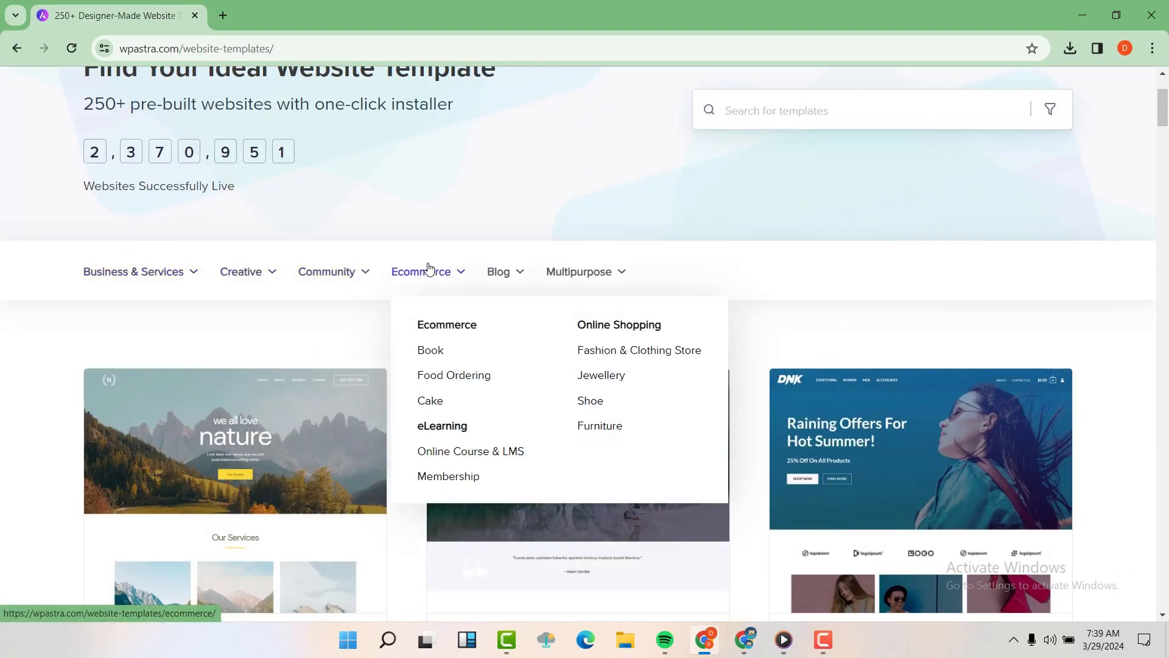
{"action": "mouse_move", "coordinate": [499, 268]}
{"action": "mouse_move", "coordinate": [578, 281]}
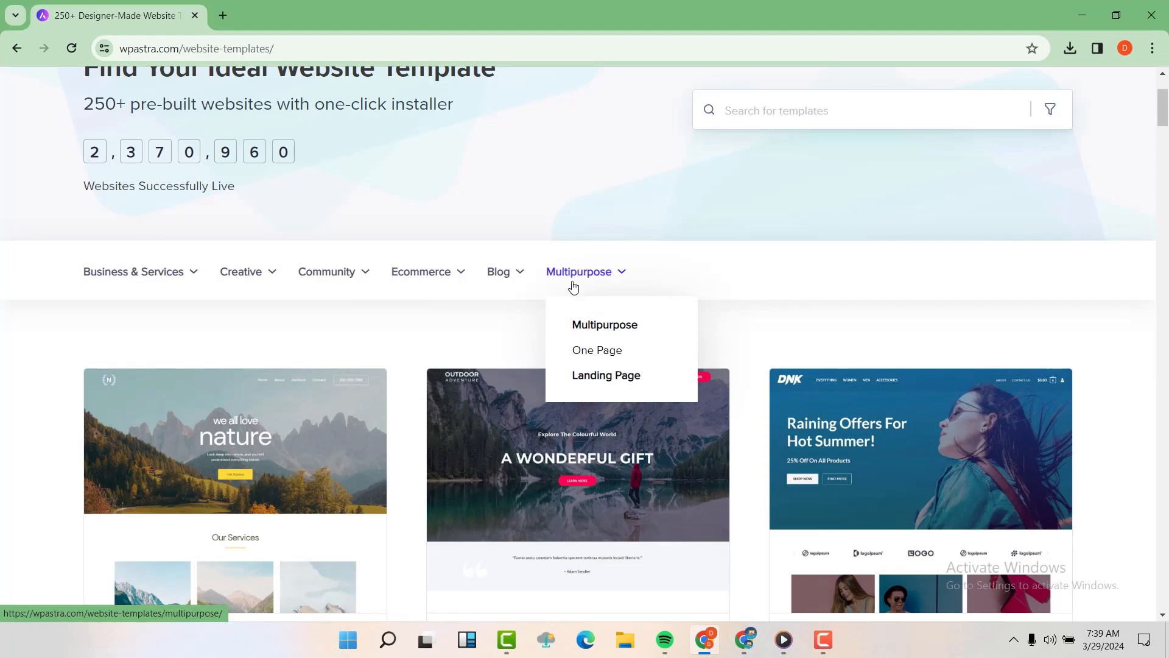
{"action": "mouse_move", "coordinate": [453, 277]}
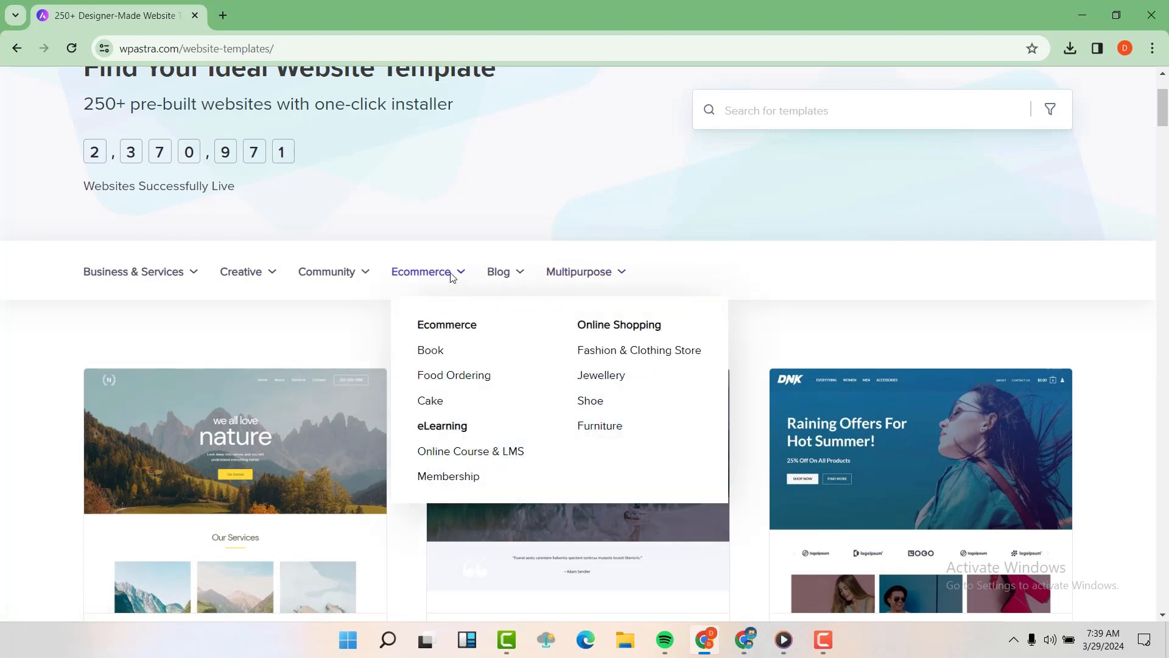
{"action": "left_click", "coordinate": [455, 326]}
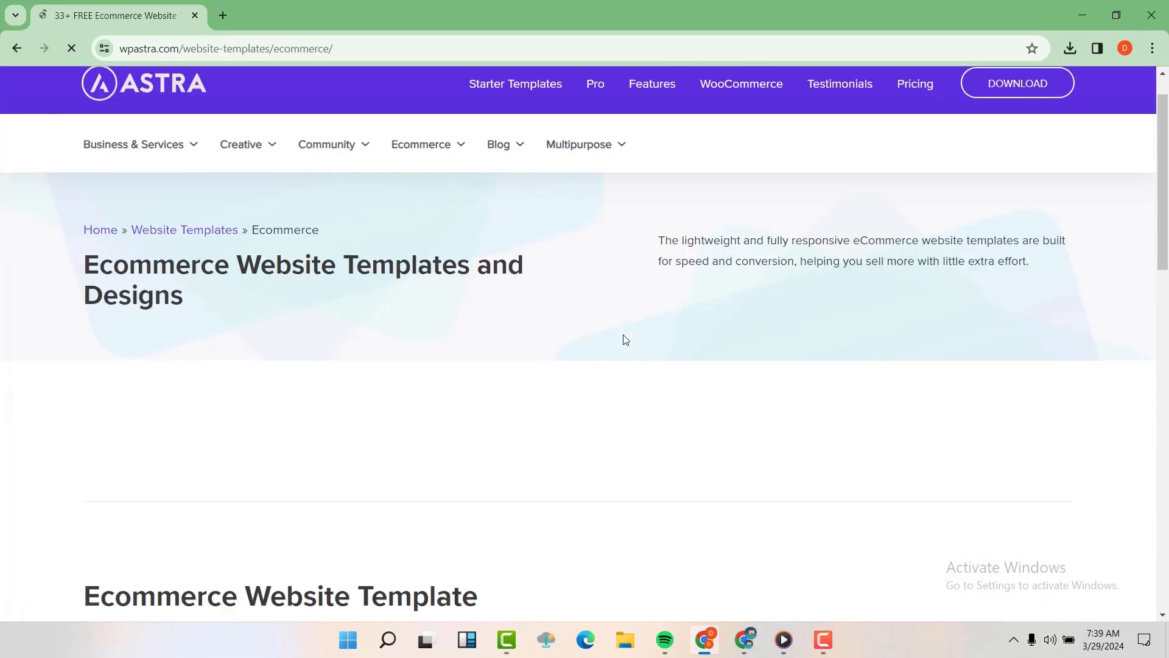
{"action": "scroll", "coordinate": [624, 340], "scroll_direction": "down", "scroll_amount": 4}
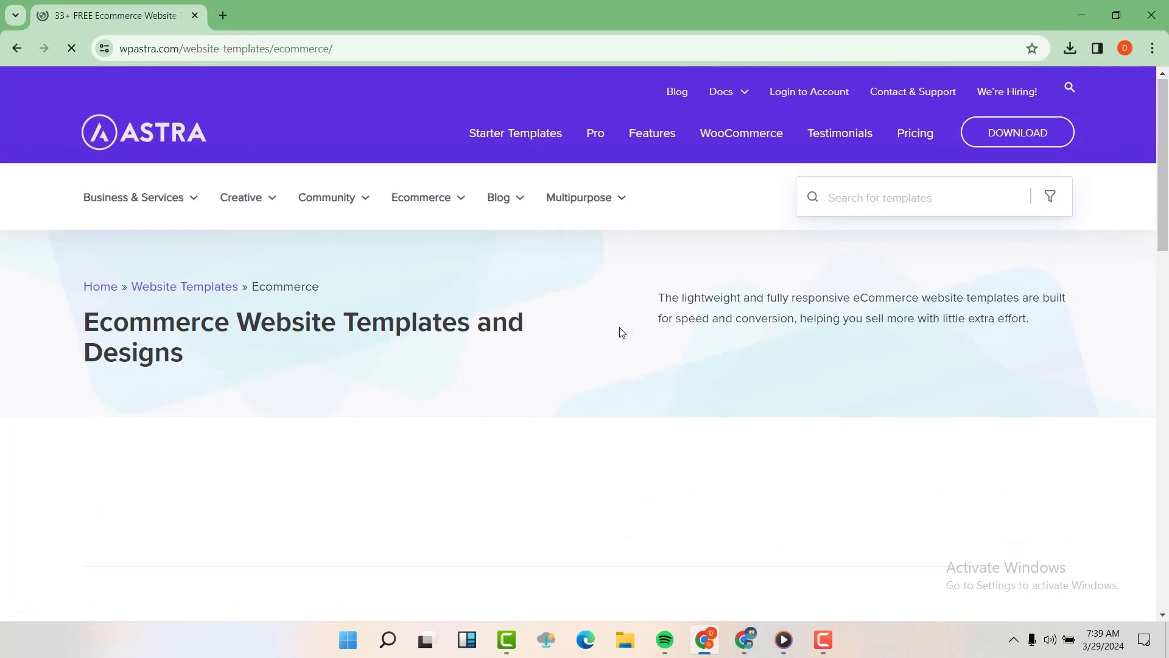
{"action": "scroll", "coordinate": [619, 331], "scroll_direction": "down", "scroll_amount": 10}
{"action": "scroll", "coordinate": [620, 332], "scroll_direction": "down", "scroll_amount": 5}
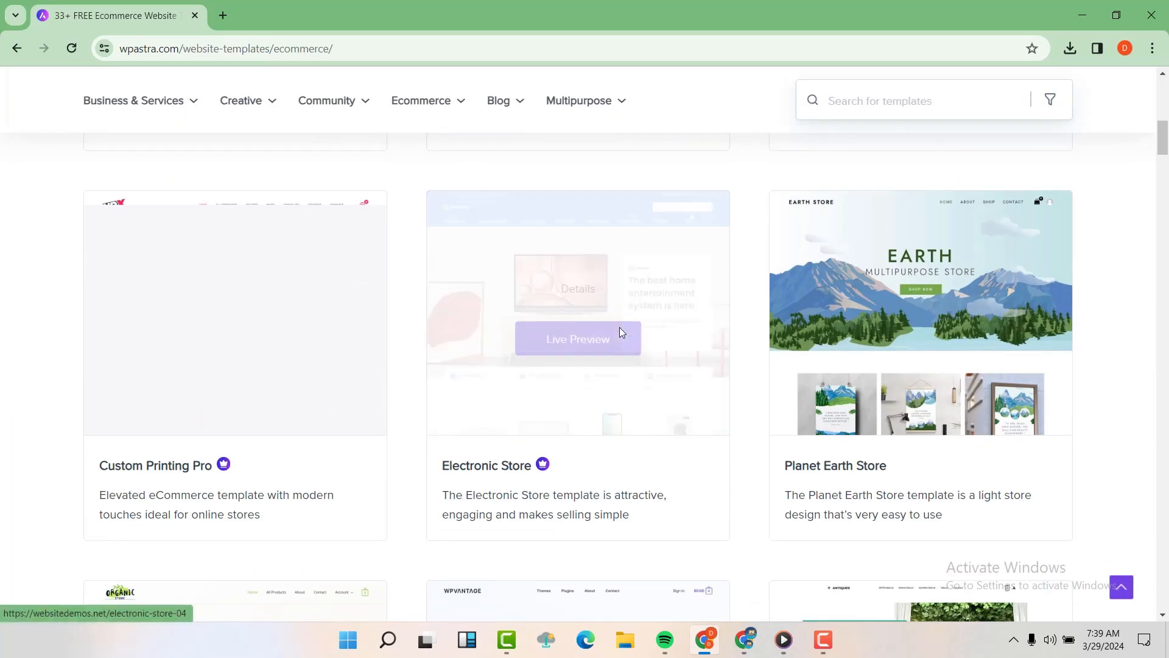
{"action": "scroll", "coordinate": [619, 332], "scroll_direction": "down", "scroll_amount": 5}
{"action": "scroll", "coordinate": [619, 335], "scroll_direction": "up", "scroll_amount": 15}
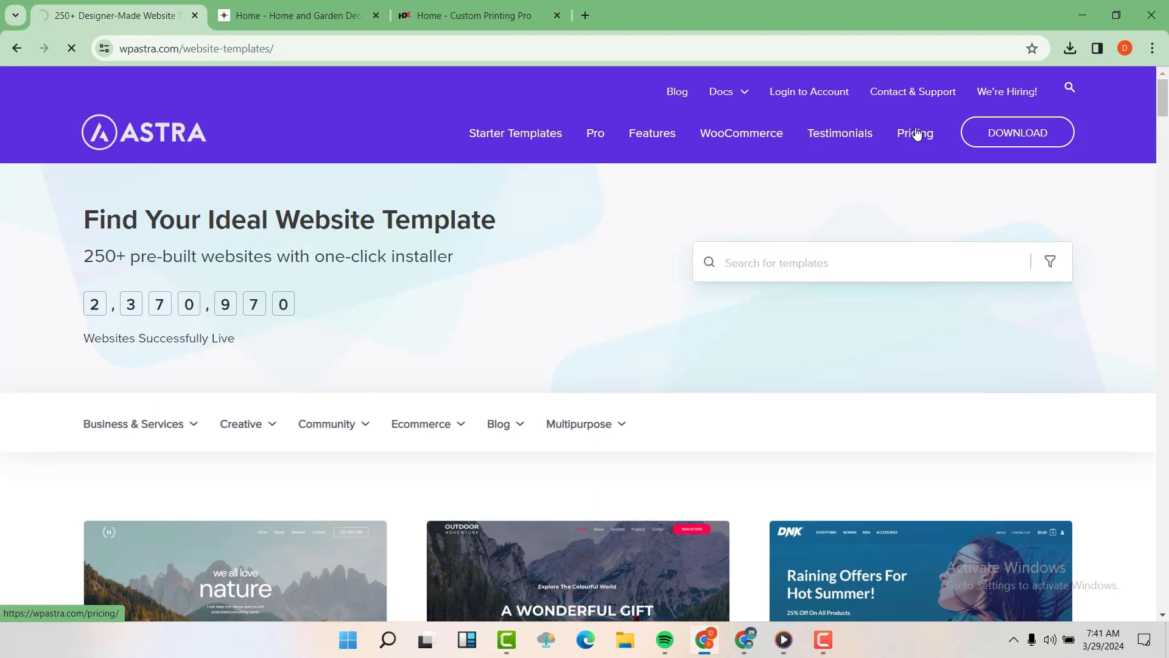
Step: Open the Astra pricing plans page from the top menu and scroll through it
{"action": "left_click", "coordinate": [916, 133]}
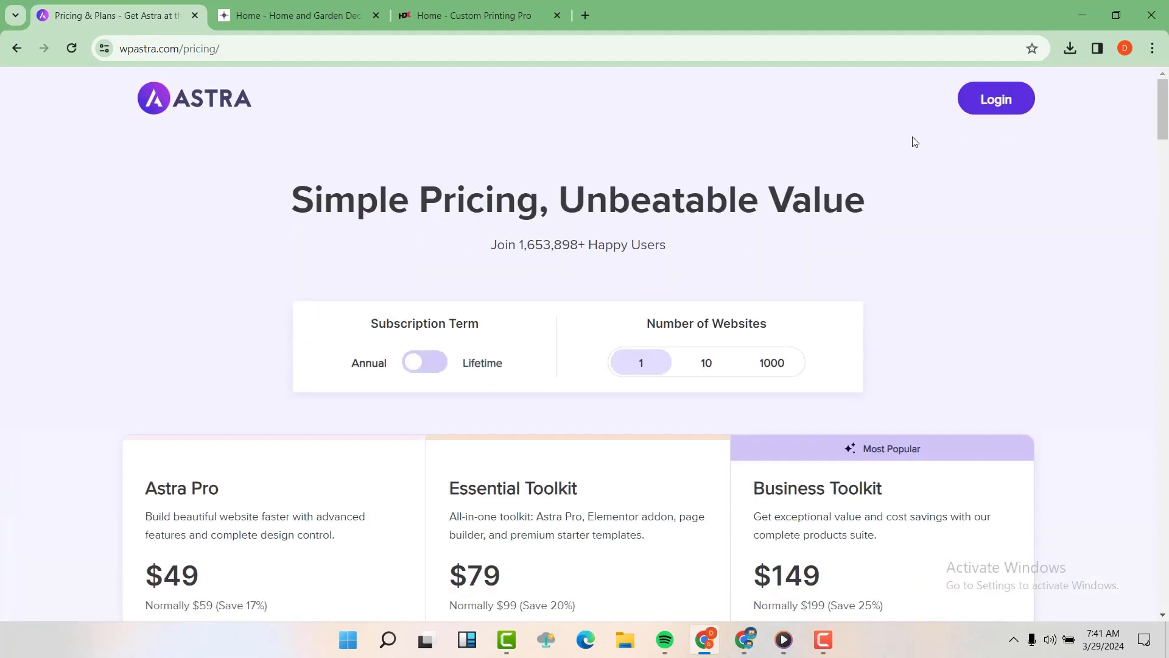
{"action": "scroll", "coordinate": [865, 193], "scroll_direction": "down", "scroll_amount": 15}
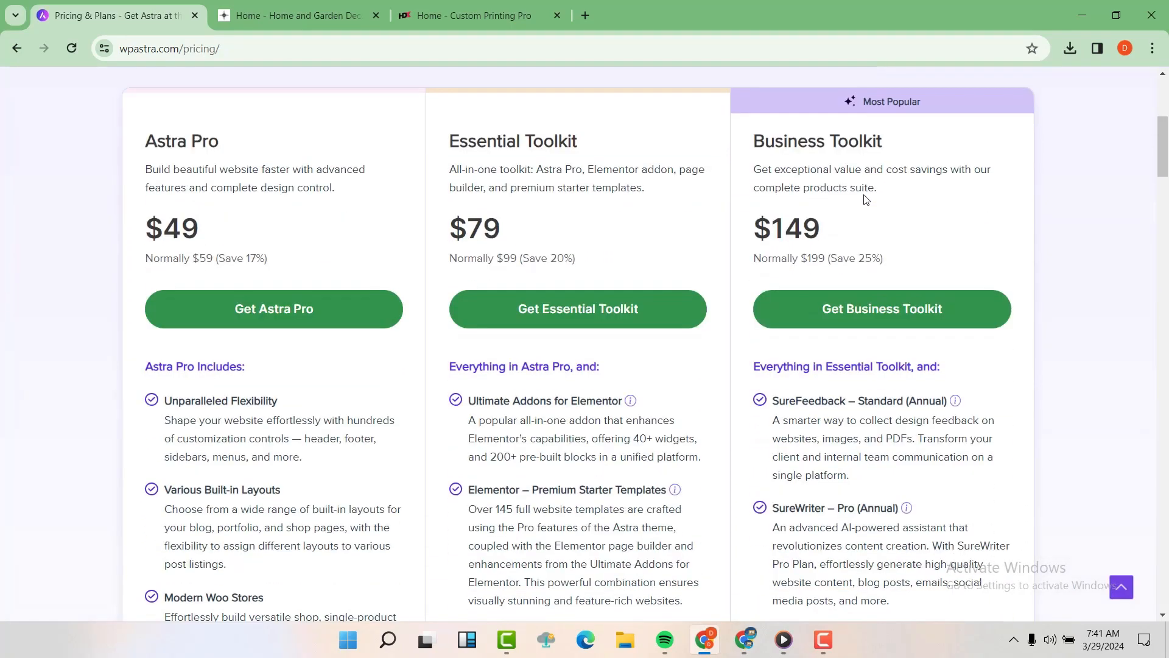
{"action": "scroll", "coordinate": [864, 195], "scroll_direction": "down", "scroll_amount": 6}
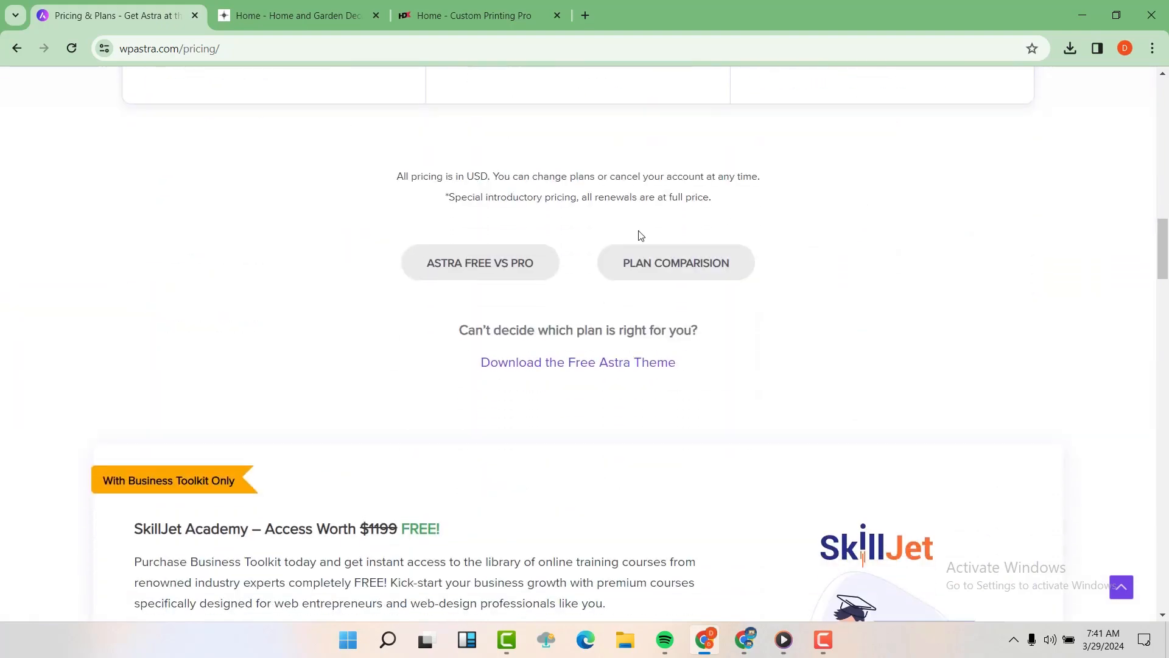
{"action": "scroll", "coordinate": [490, 261], "scroll_direction": "down", "scroll_amount": 2}
{"action": "scroll", "coordinate": [487, 258], "scroll_direction": "down", "scroll_amount": 8}
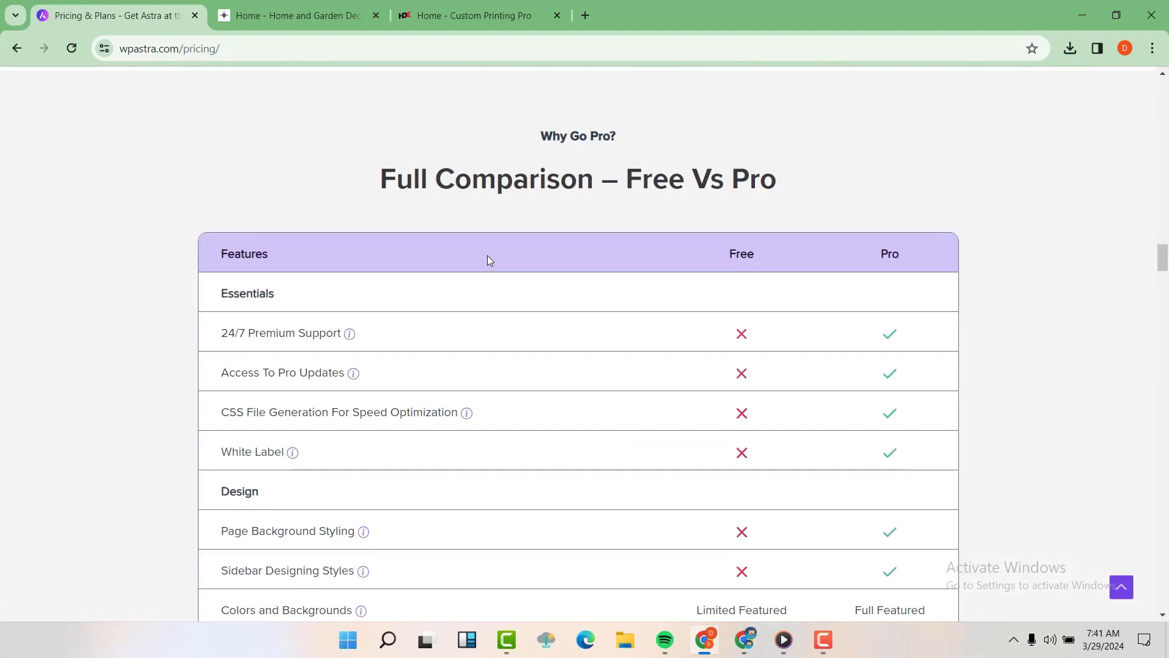
{"action": "scroll", "coordinate": [536, 250], "scroll_direction": "up", "scroll_amount": 3}
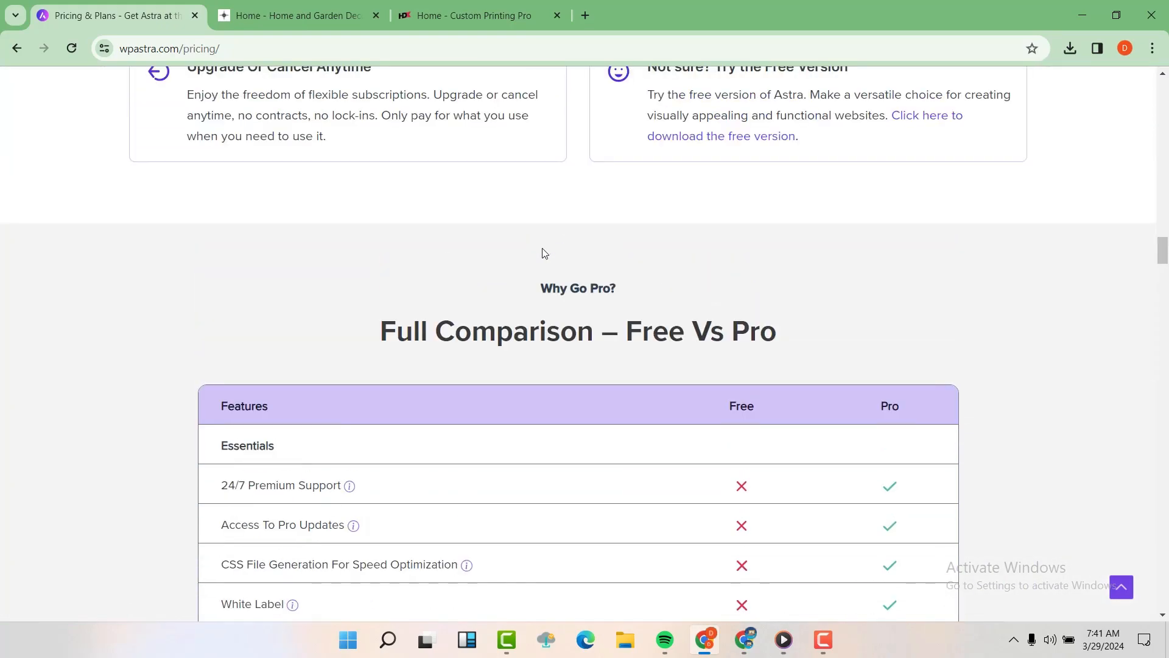
{"action": "scroll", "coordinate": [609, 280], "scroll_direction": "down", "scroll_amount": 9}
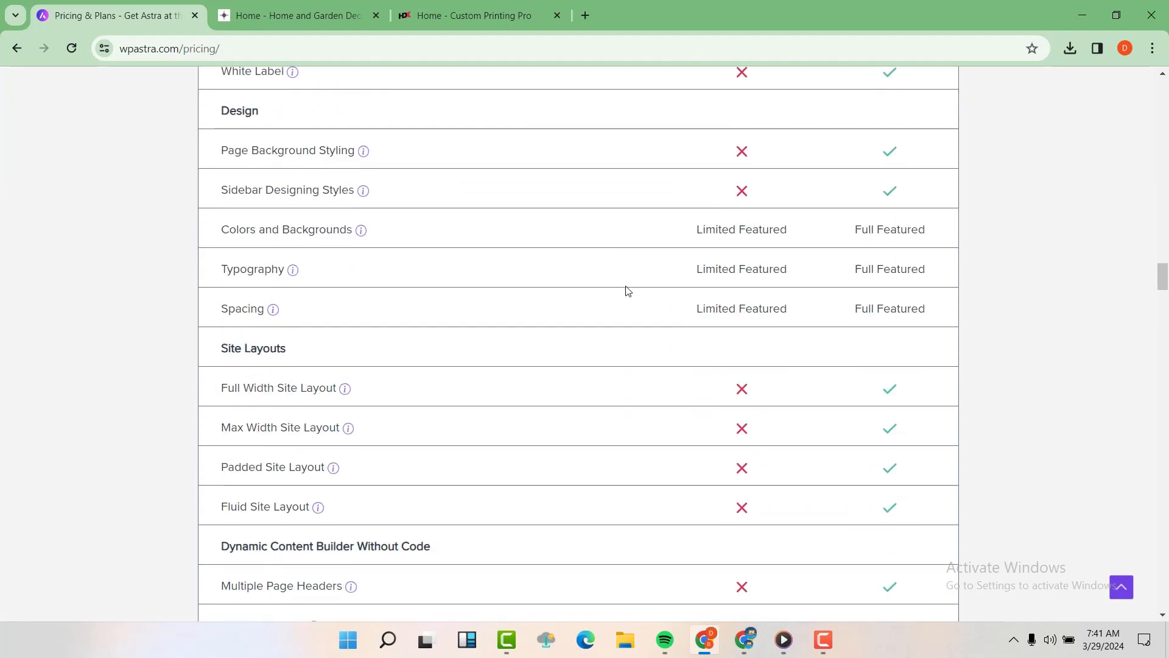
{"action": "scroll", "coordinate": [627, 286], "scroll_direction": "down", "scroll_amount": 20}
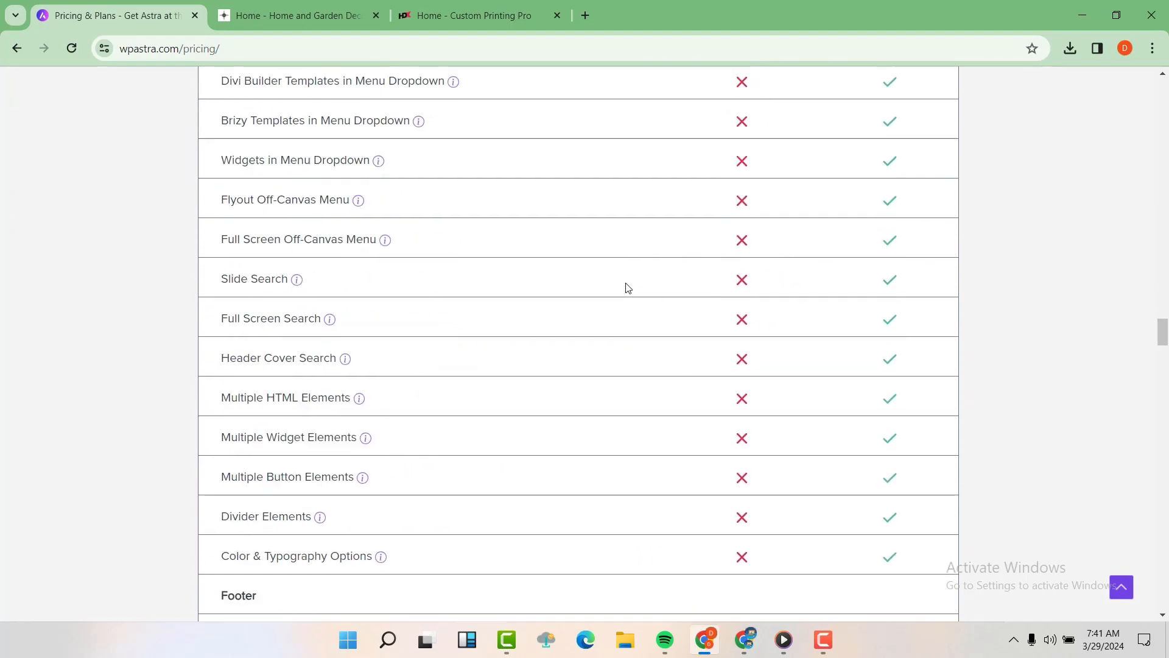
{"action": "scroll", "coordinate": [628, 287], "scroll_direction": "down", "scroll_amount": 20}
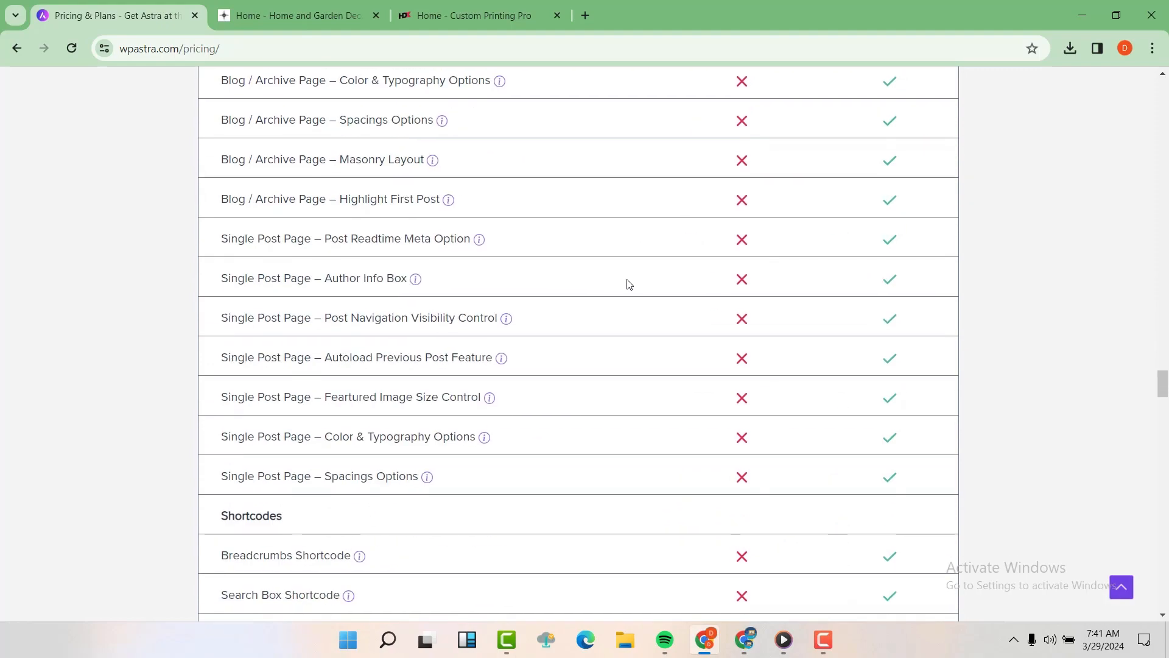
{"action": "scroll", "coordinate": [628, 295], "scroll_direction": "down", "scroll_amount": 20}
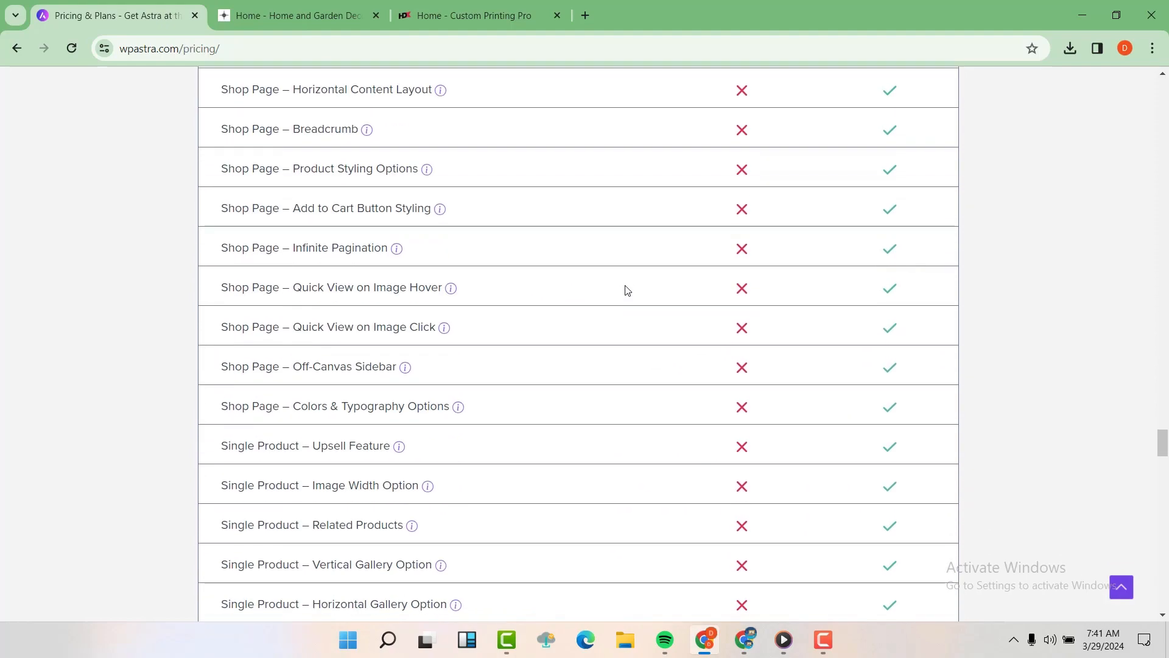
{"action": "scroll", "coordinate": [625, 290], "scroll_direction": "down", "scroll_amount": 16}
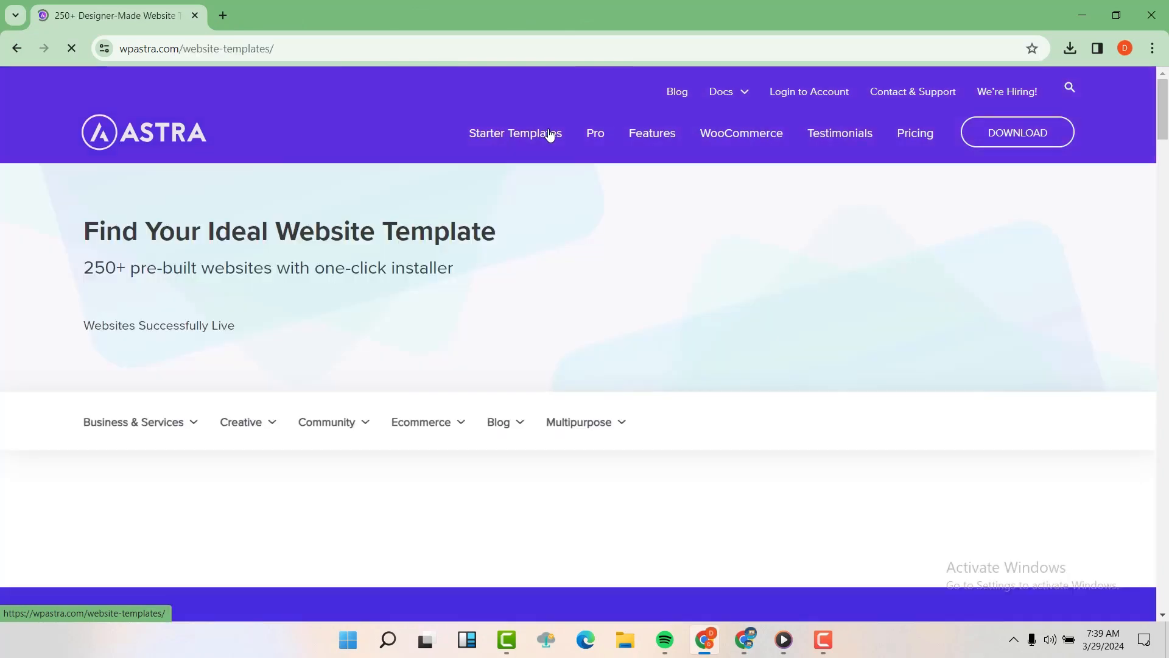
{"action": "scroll", "coordinate": [546, 352], "scroll_direction": "down", "scroll_amount": 3}
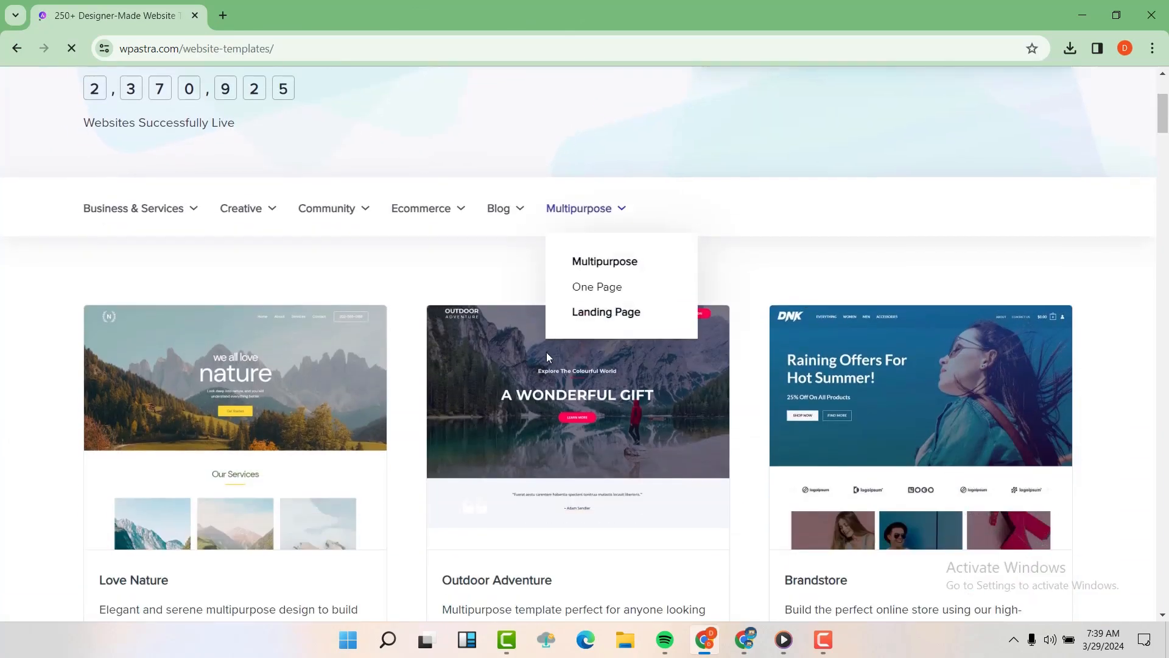
{"action": "scroll", "coordinate": [426, 369], "scroll_direction": "down", "scroll_amount": 2}
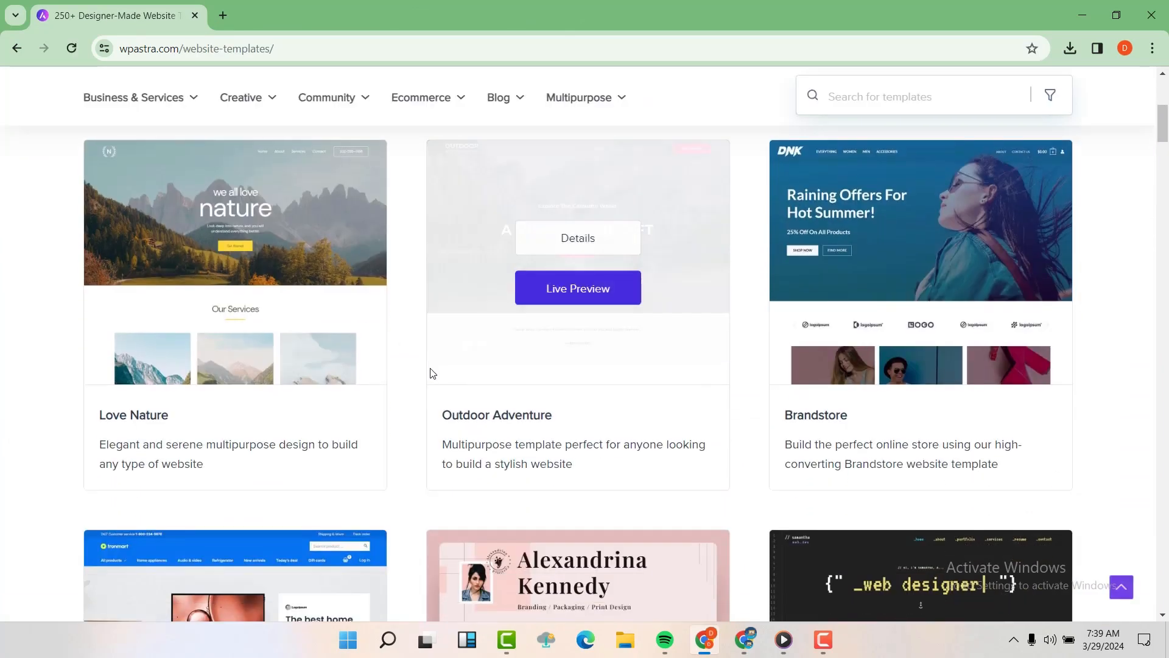
{"action": "scroll", "coordinate": [304, 273], "scroll_direction": "up", "scroll_amount": 2}
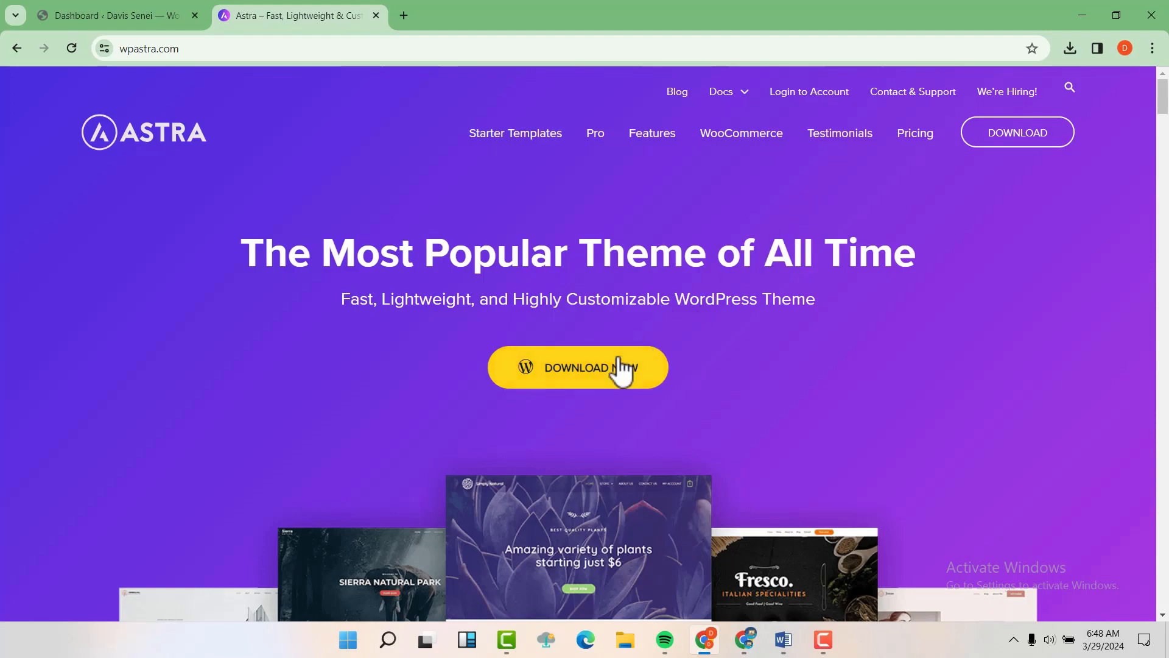
Step: Open the Astra pricing and download page with DOWNLOAD NOW
{"action": "left_click", "coordinate": [602, 383]}
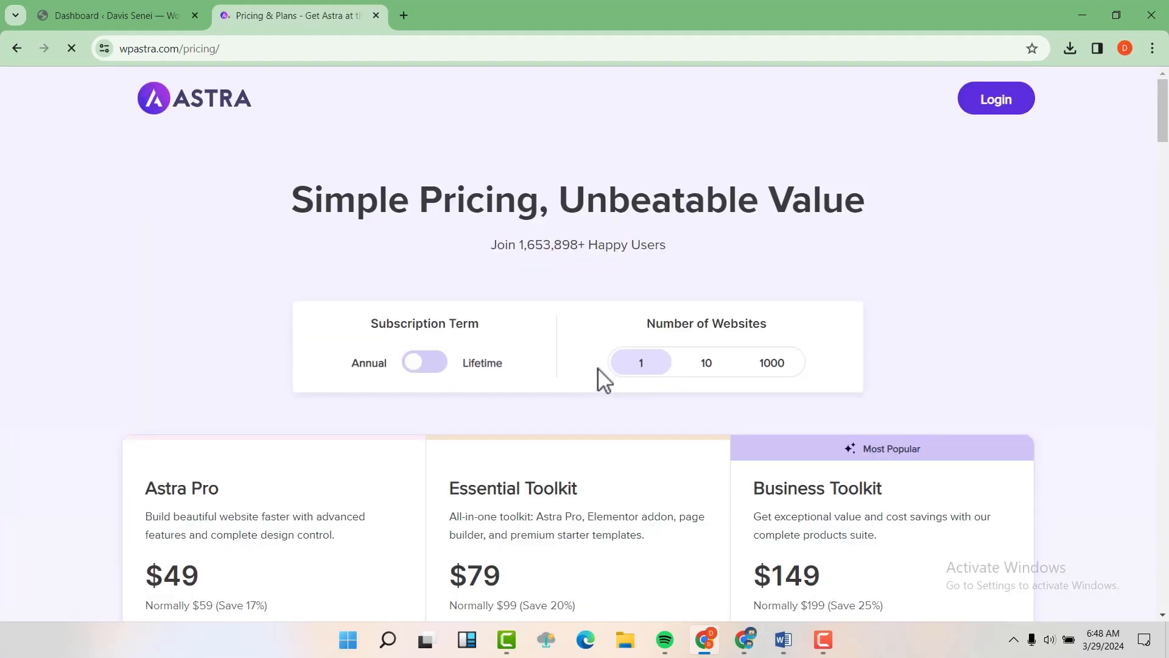
{"action": "scroll", "coordinate": [545, 287], "scroll_direction": "down", "scroll_amount": 5}
{"action": "scroll", "coordinate": [546, 294], "scroll_direction": "up", "scroll_amount": 3}
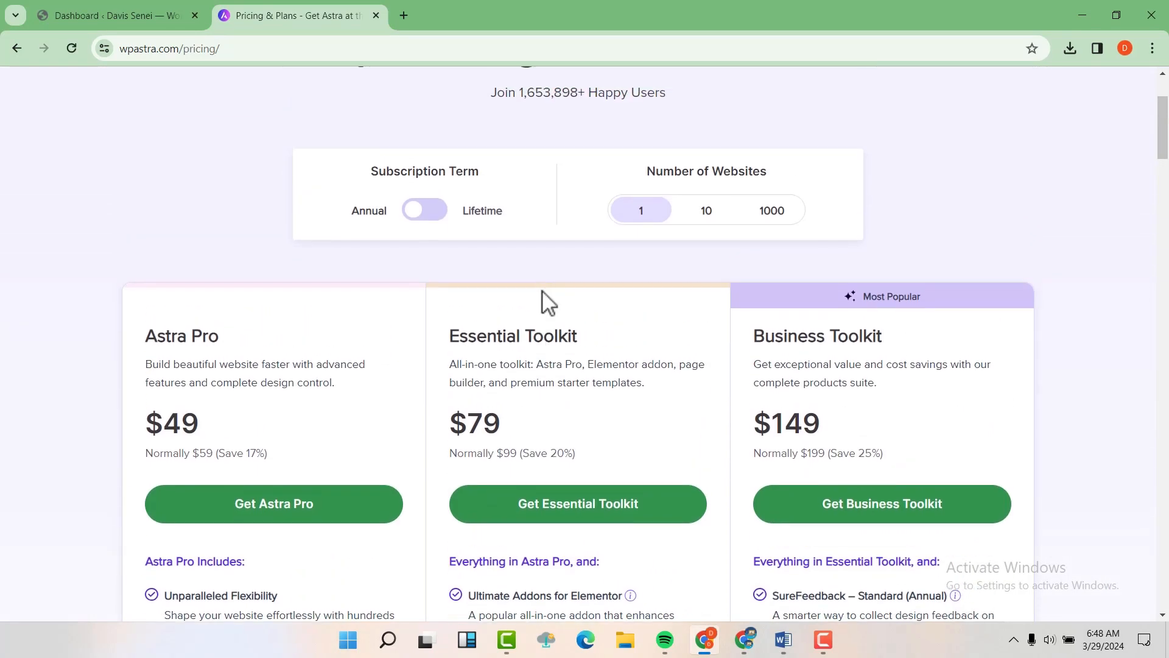
{"action": "scroll", "coordinate": [543, 301], "scroll_direction": "down", "scroll_amount": 10}
{"action": "scroll", "coordinate": [546, 303], "scroll_direction": "down", "scroll_amount": 2}
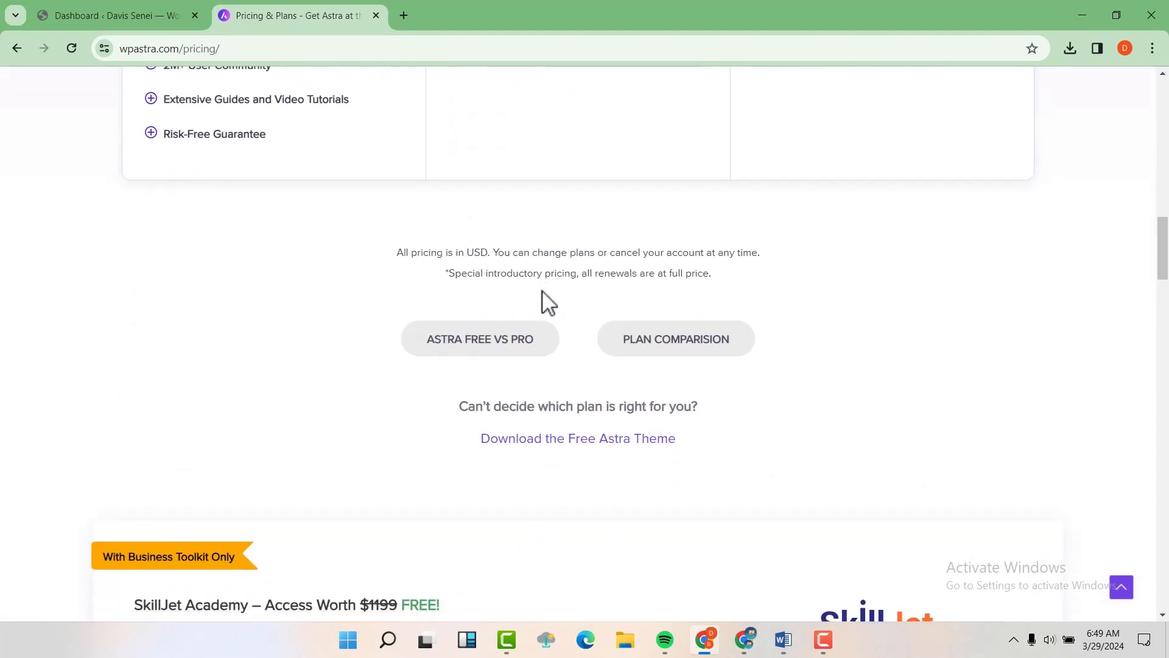
Step: Review the Astra Free vs Pro comparison table, then scroll back up
{"action": "left_click", "coordinate": [476, 350]}
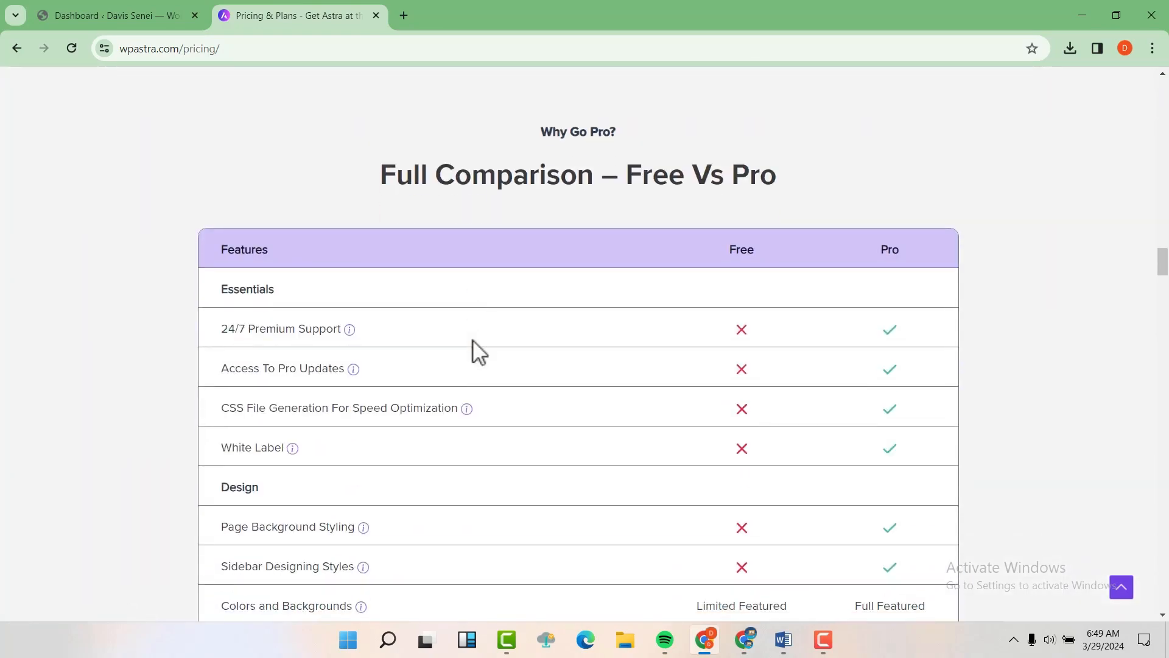
{"action": "scroll", "coordinate": [599, 295], "scroll_direction": "up", "scroll_amount": 12}
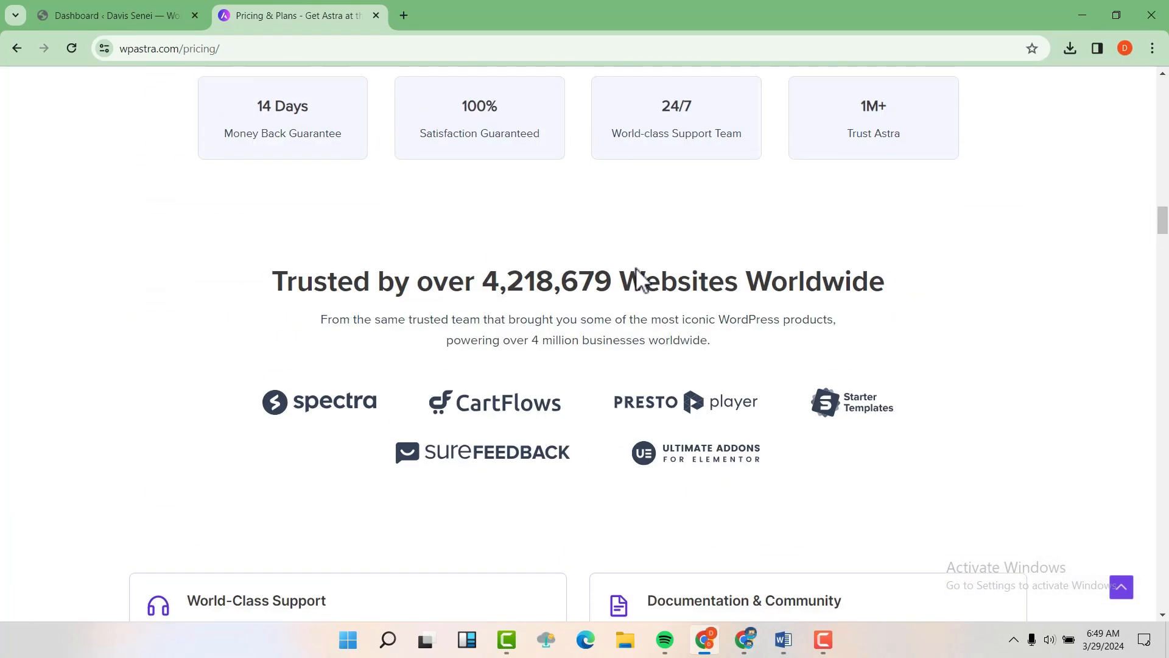
{"action": "scroll", "coordinate": [636, 268], "scroll_direction": "up", "scroll_amount": 18}
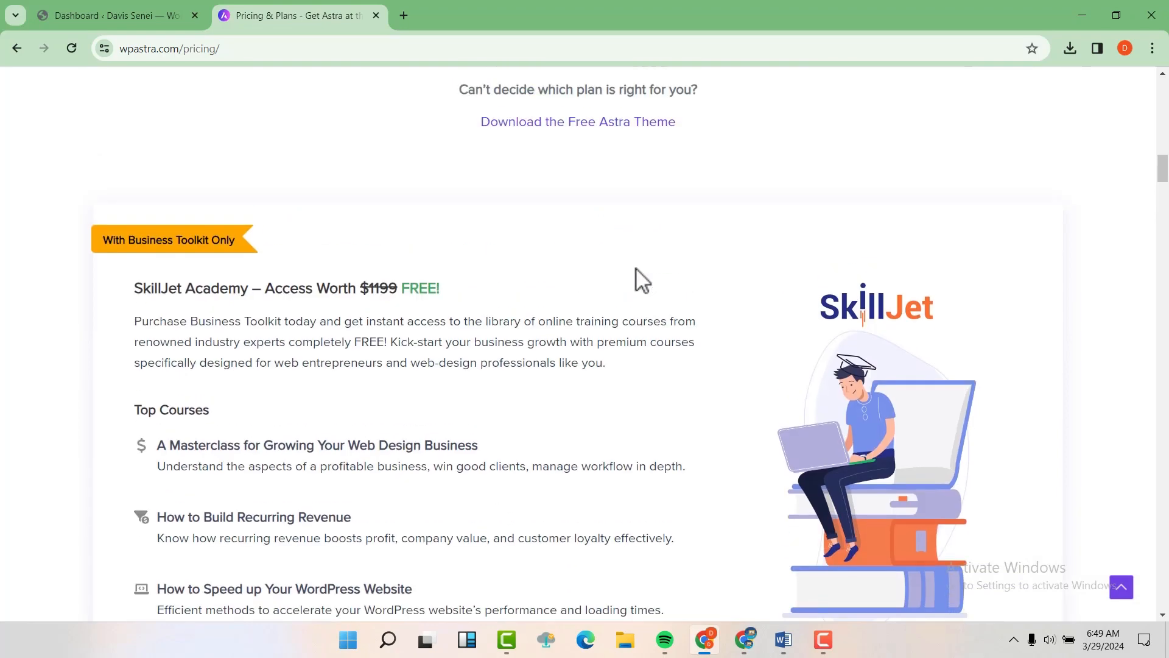
{"action": "scroll", "coordinate": [636, 268], "scroll_direction": "up", "scroll_amount": 5}
{"action": "scroll", "coordinate": [637, 266], "scroll_direction": "down", "scroll_amount": 2}
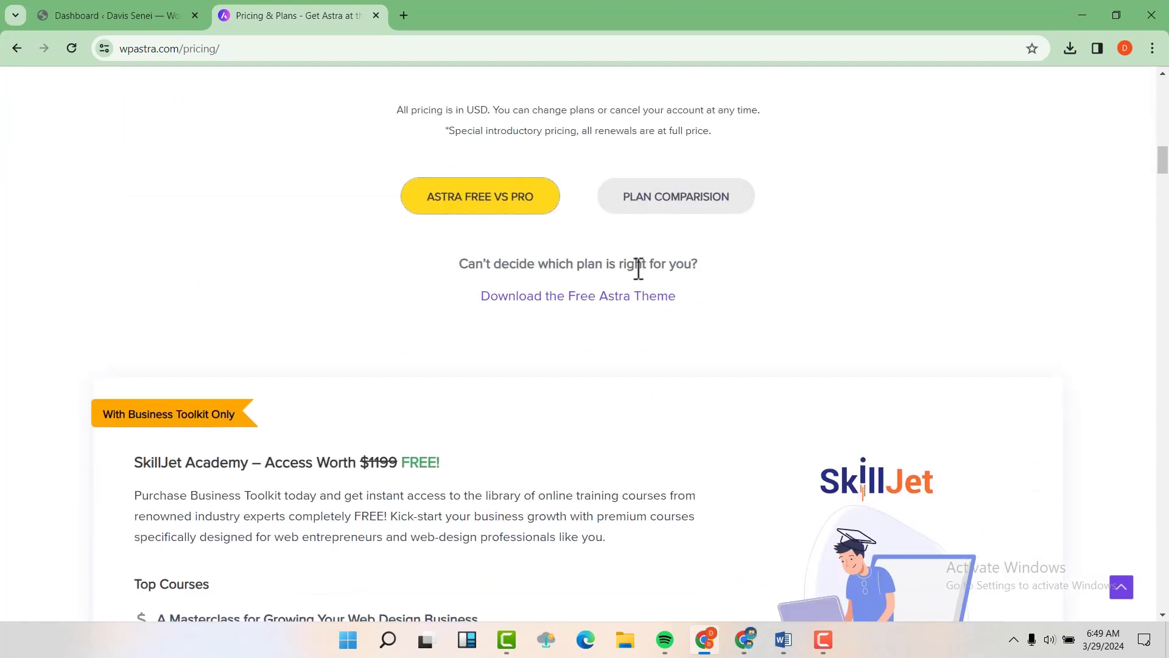
{"action": "left_click", "coordinate": [500, 207]}
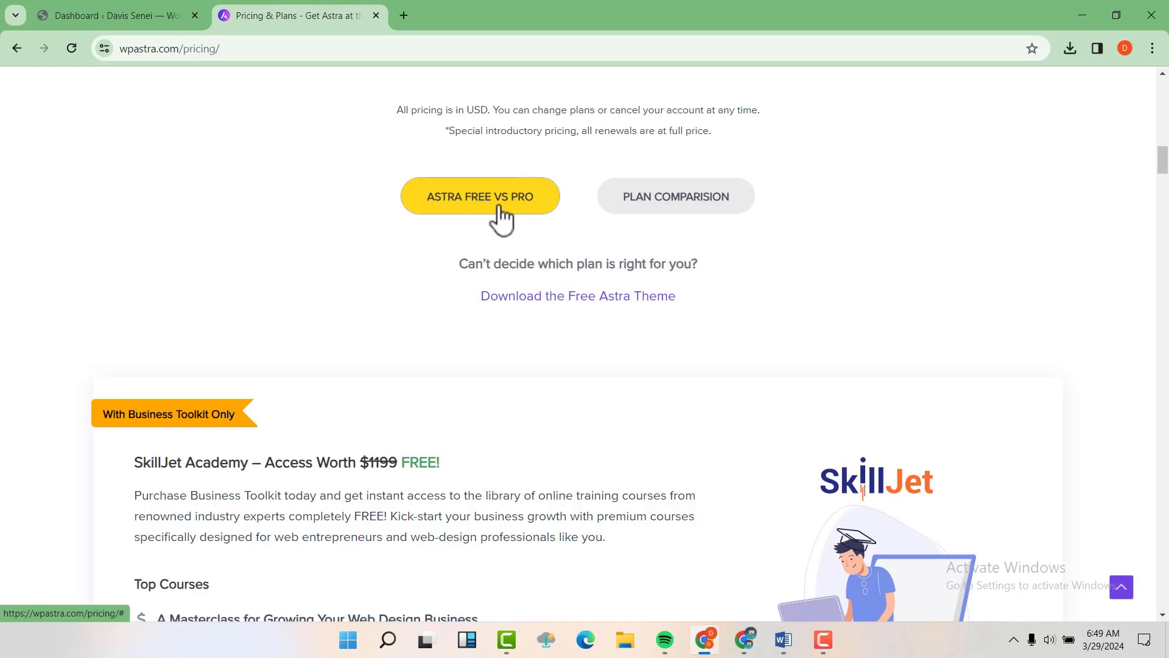
Step: Download the free Astra theme, submitting the form with saved name and e-mail
{"action": "left_click", "coordinate": [625, 297]}
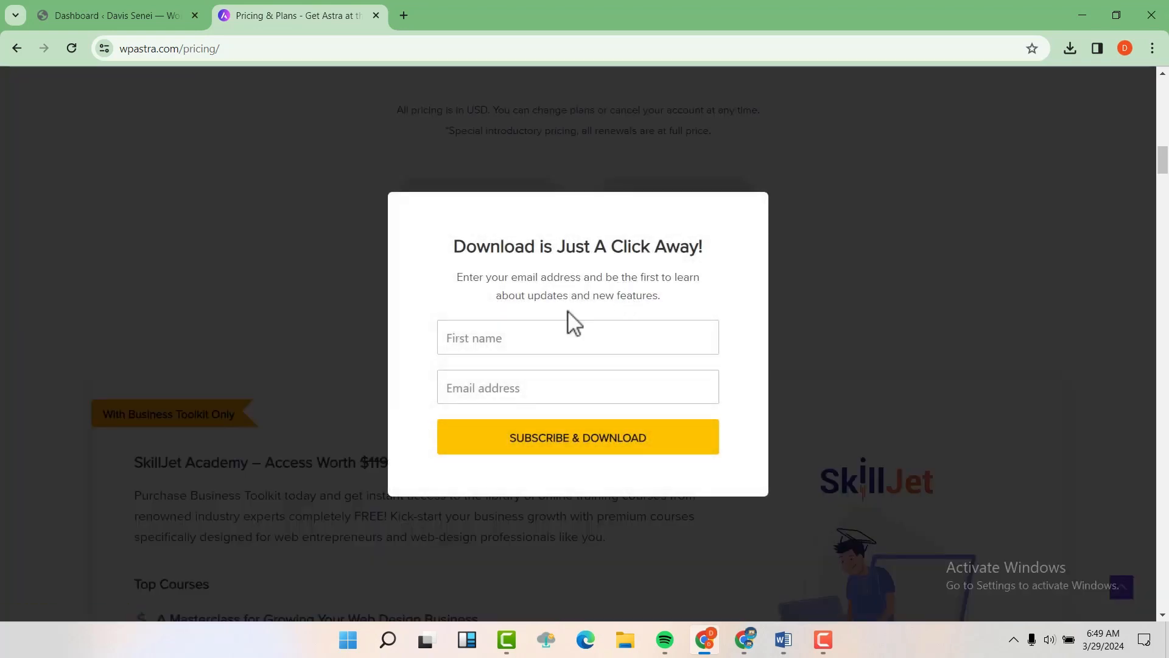
{"action": "left_click", "coordinate": [505, 339]}
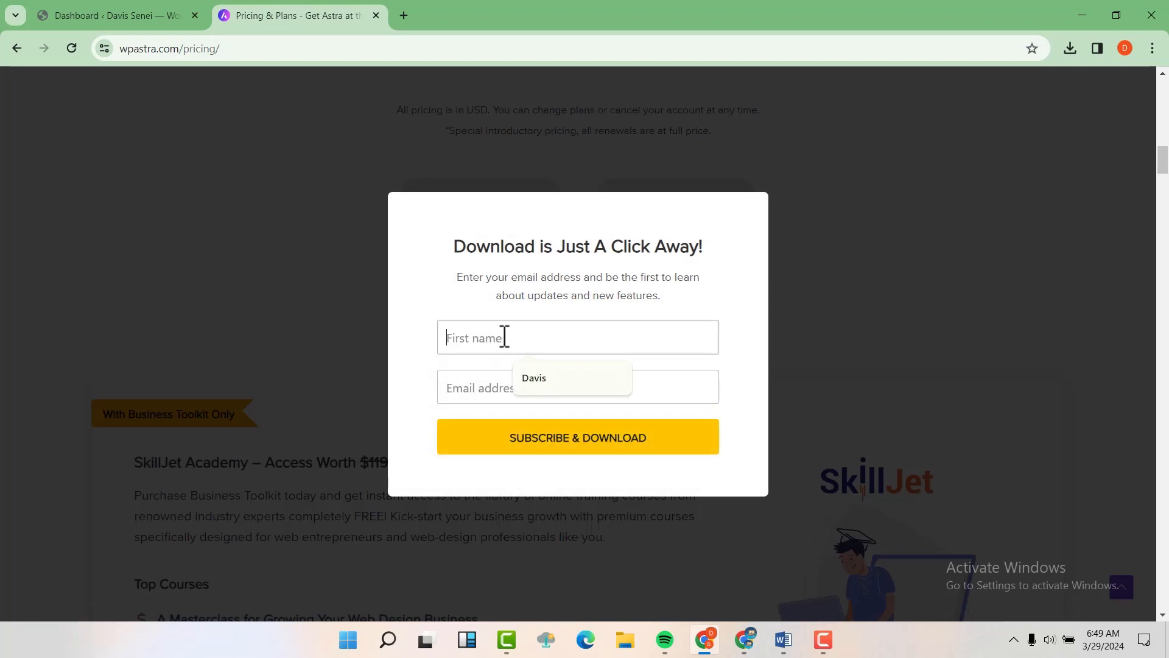
{"action": "left_click", "coordinate": [536, 377]}
{"action": "left_click", "coordinate": [518, 444]}
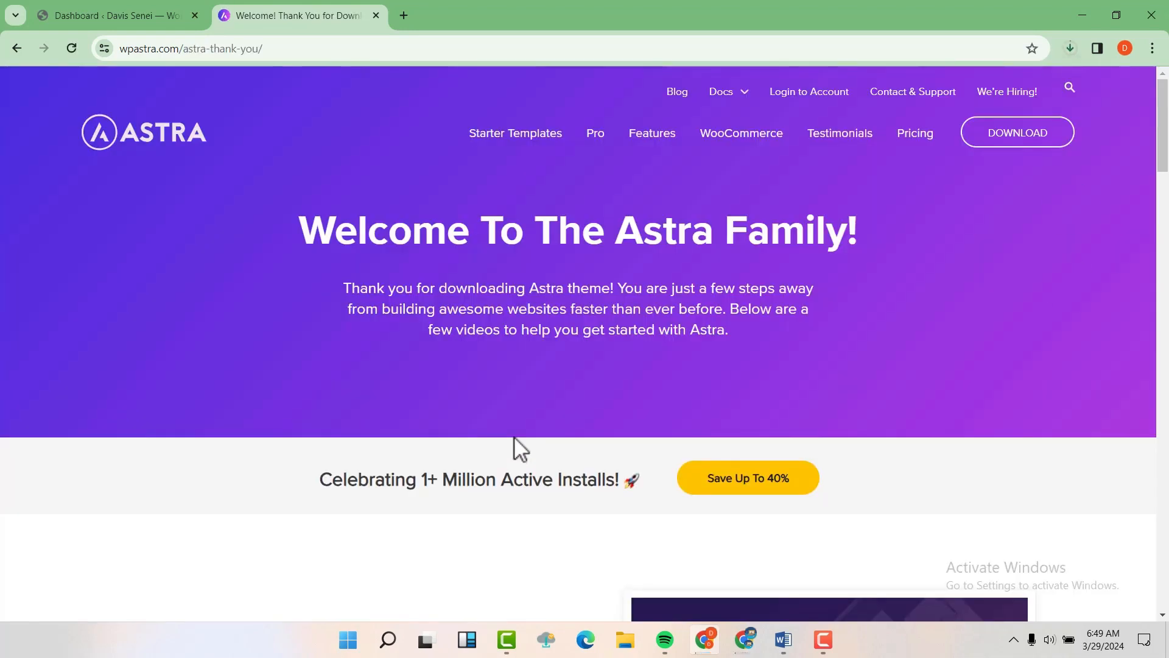
Step: Cancel the duplicate astra.4.6.9 (2).zip download and return to the WordPress Dashboard tab
{"action": "left_click", "coordinate": [1069, 48]}
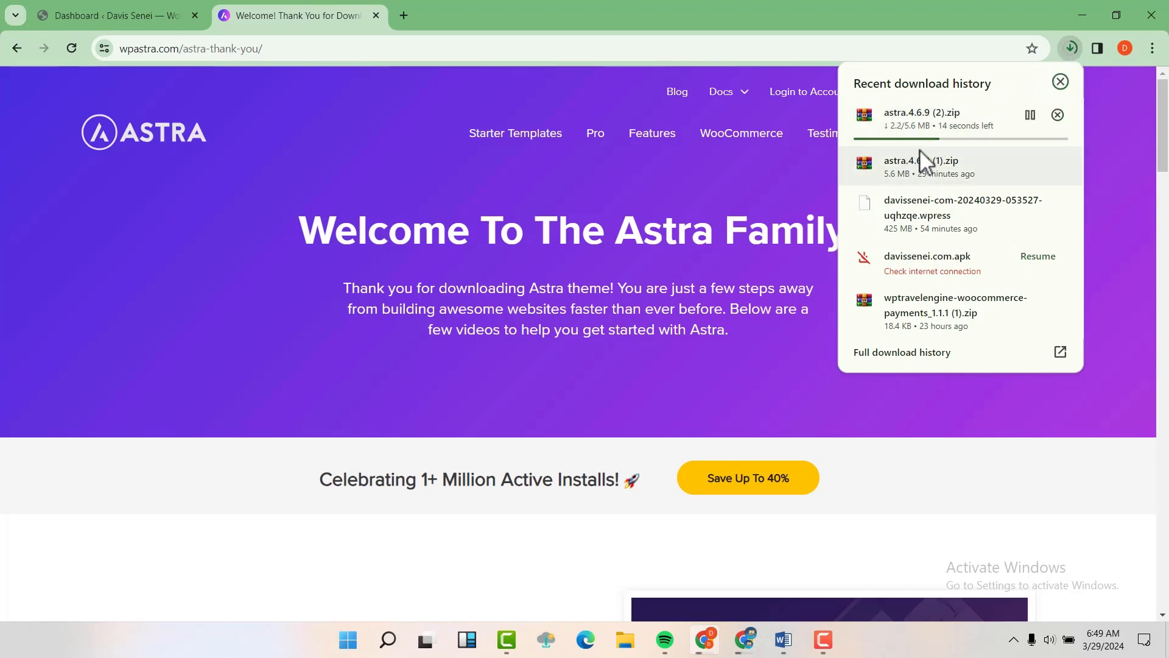
{"action": "left_click", "coordinate": [1030, 115]}
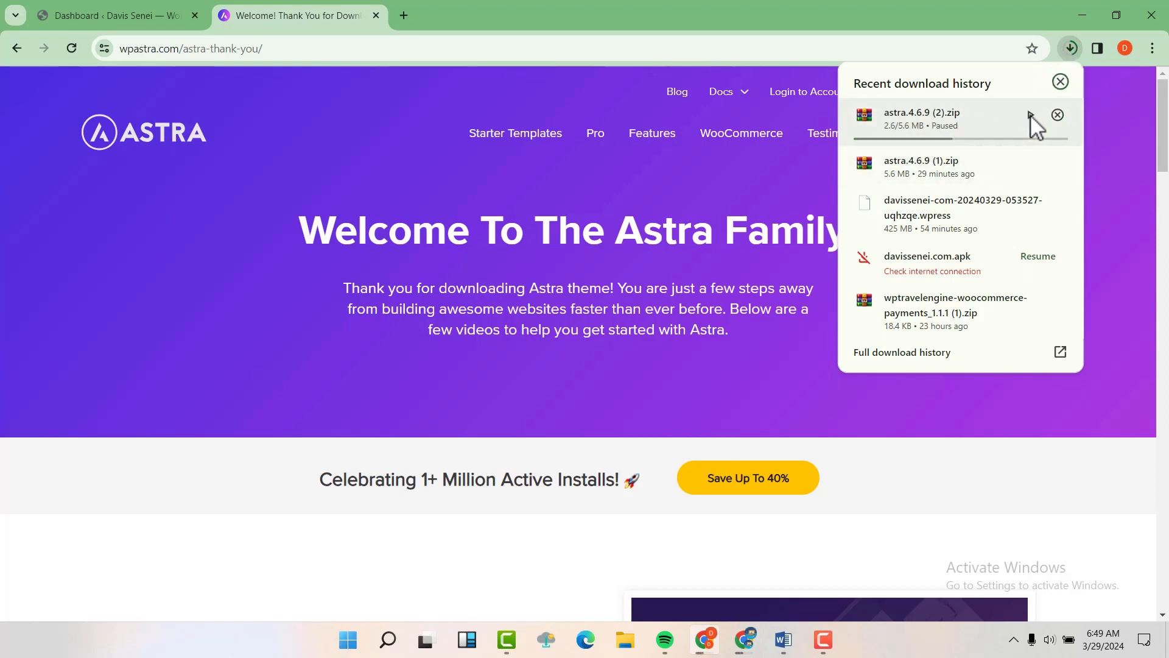
{"action": "left_click", "coordinate": [1057, 114]}
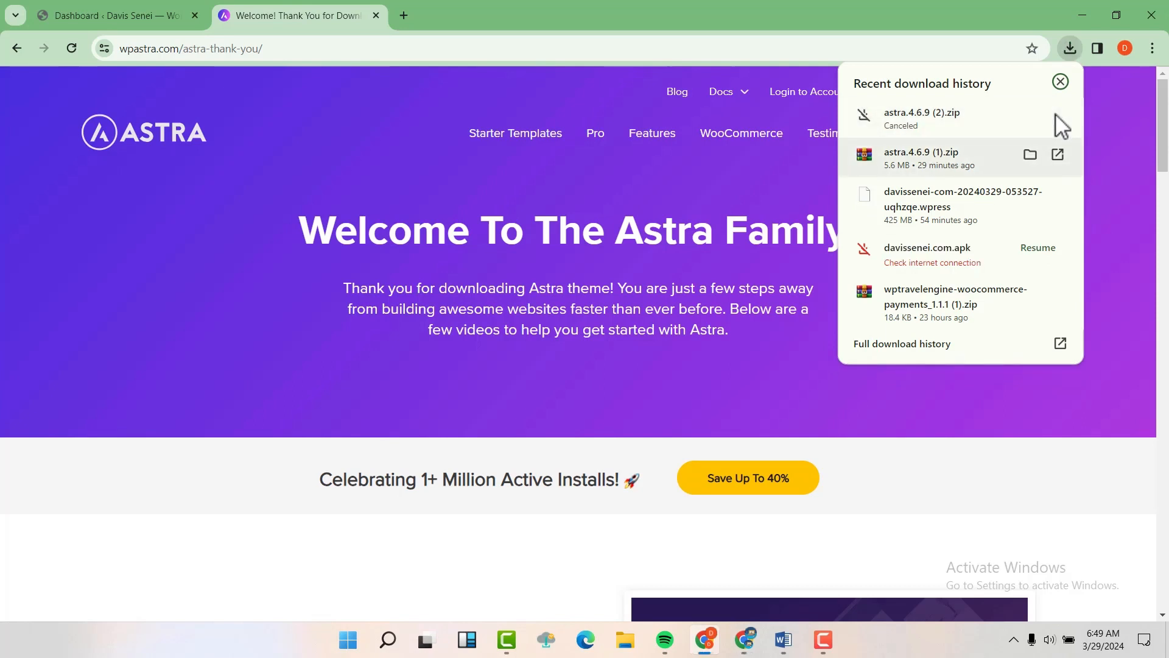
{"action": "left_click", "coordinate": [667, 178]}
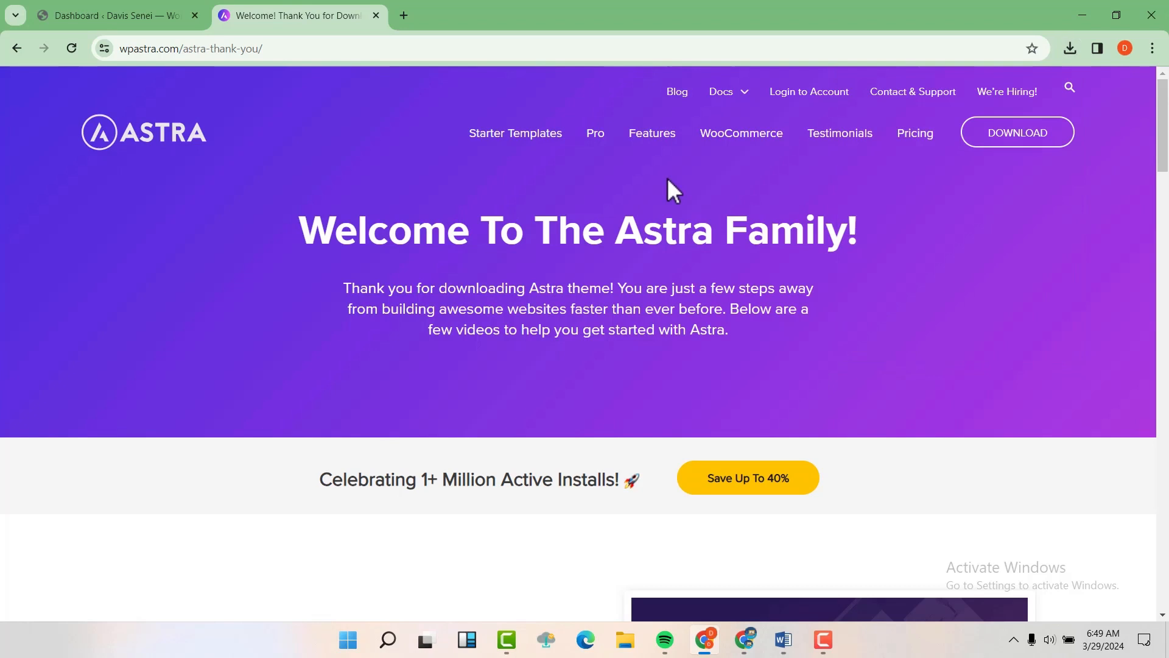
{"action": "left_click", "coordinate": [137, 8]}
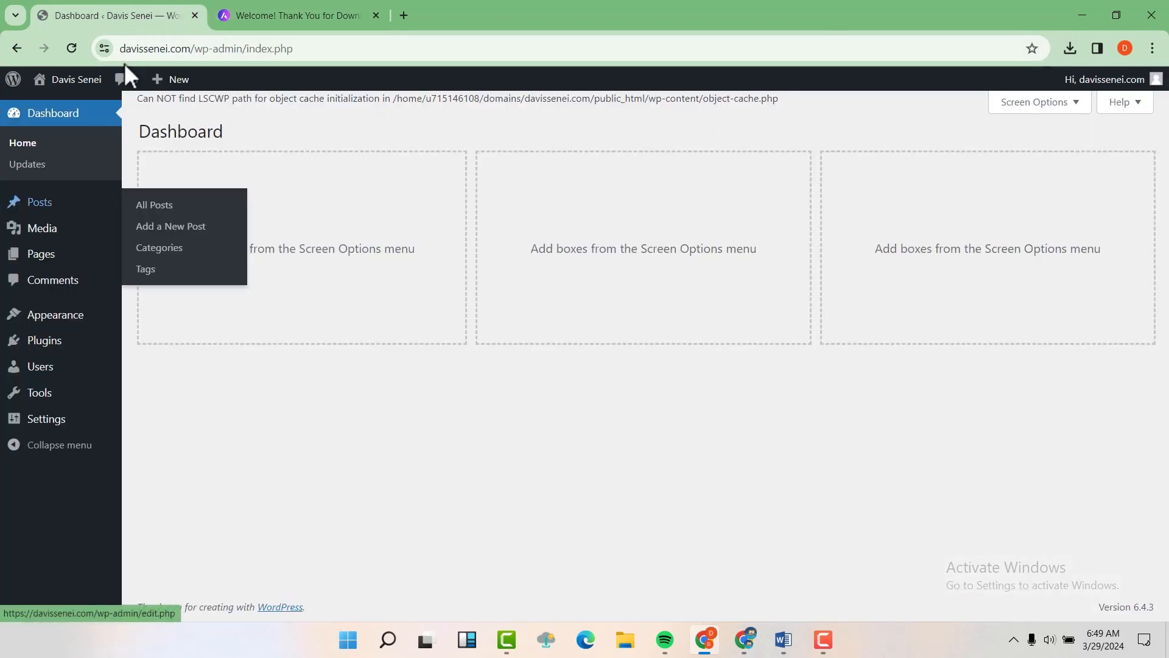
Step: From the Themes page, open Visit Site in a new browser tab
{"action": "mouse_move", "coordinate": [66, 327]}
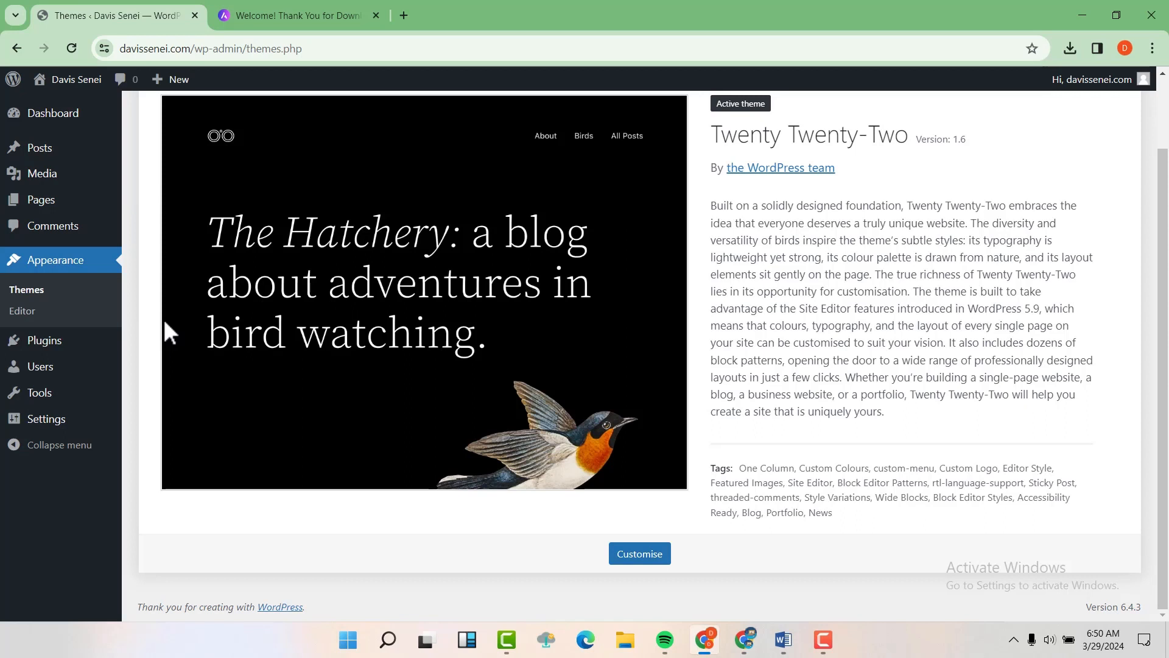
{"action": "mouse_move", "coordinate": [72, 80]}
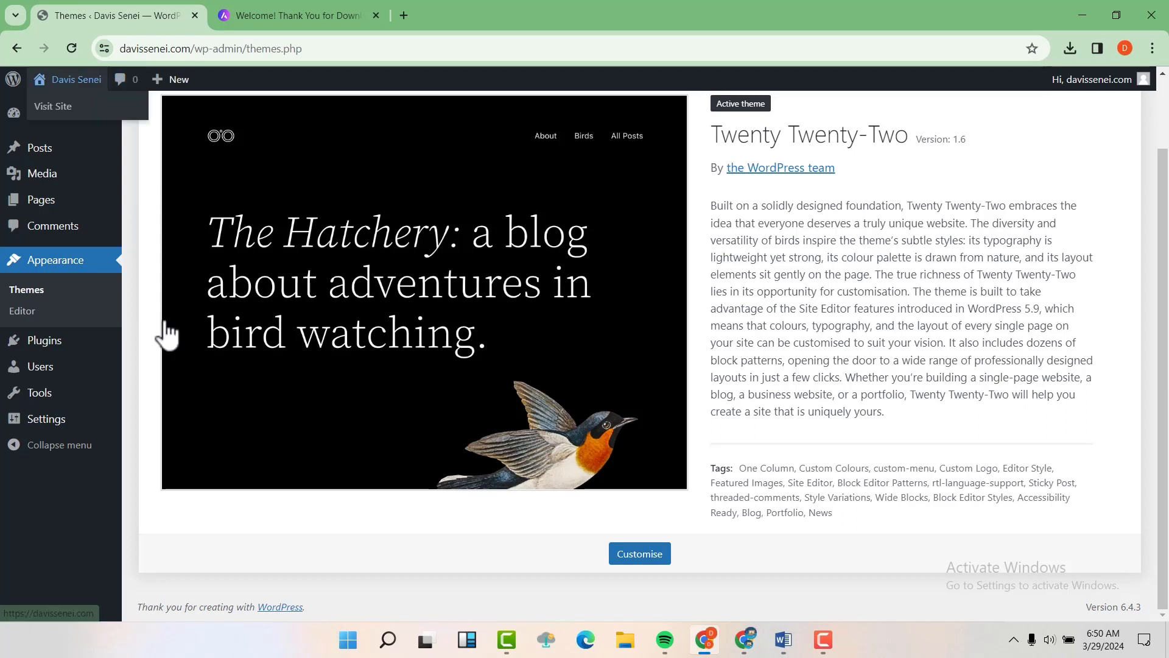
{"action": "right_click", "coordinate": [66, 105]}
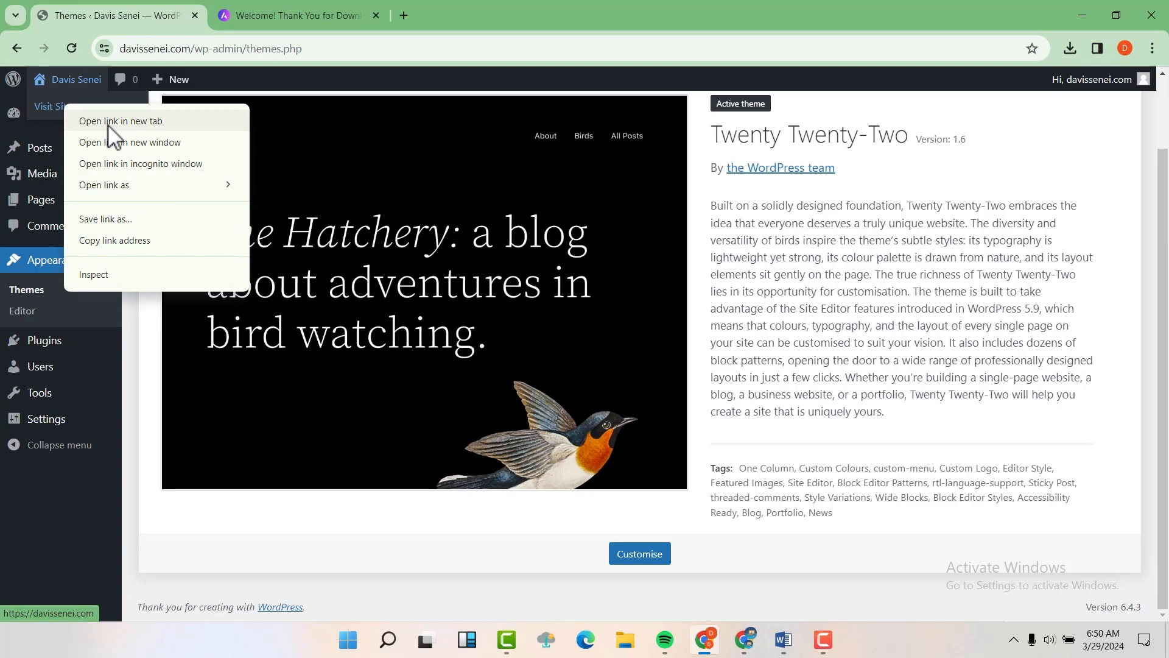
{"action": "left_click", "coordinate": [108, 122]}
Step: Check the live Twenty Twenty-Two front page, then return to the Themes tab
{"action": "left_click", "coordinate": [285, 17]}
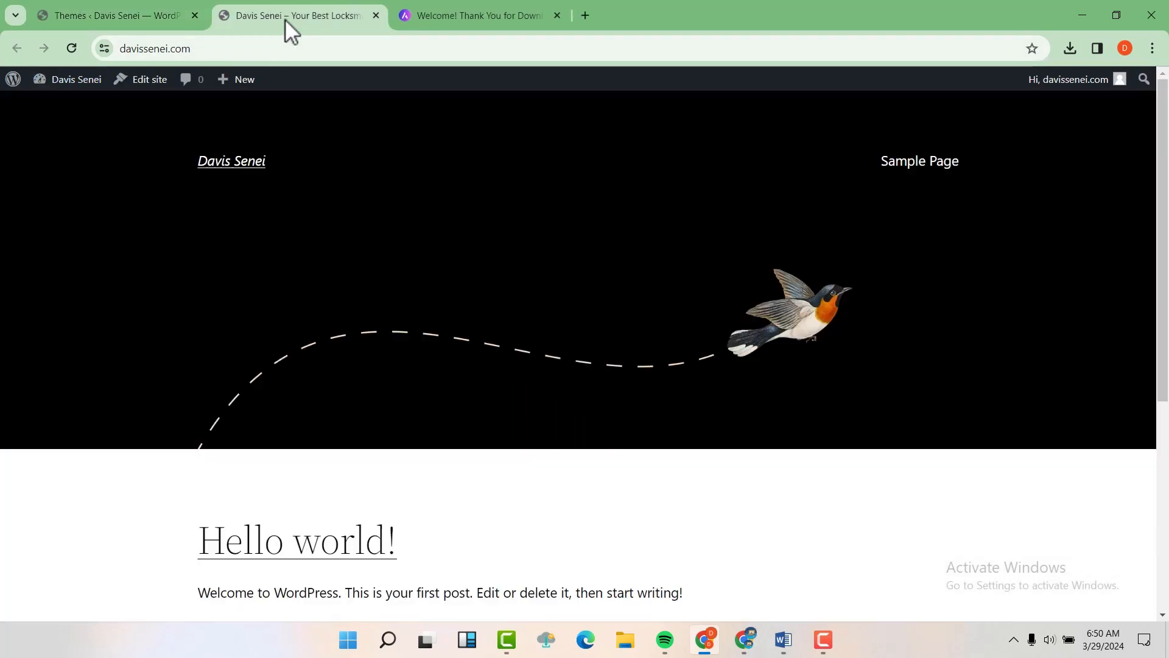
{"action": "scroll", "coordinate": [285, 19], "scroll_direction": "down", "scroll_amount": 5}
{"action": "scroll", "coordinate": [285, 19], "scroll_direction": "up", "scroll_amount": 5}
{"action": "scroll", "coordinate": [285, 19], "scroll_direction": "down", "scroll_amount": 5}
{"action": "scroll", "coordinate": [285, 19], "scroll_direction": "up", "scroll_amount": 5}
{"action": "left_click", "coordinate": [142, 8]}
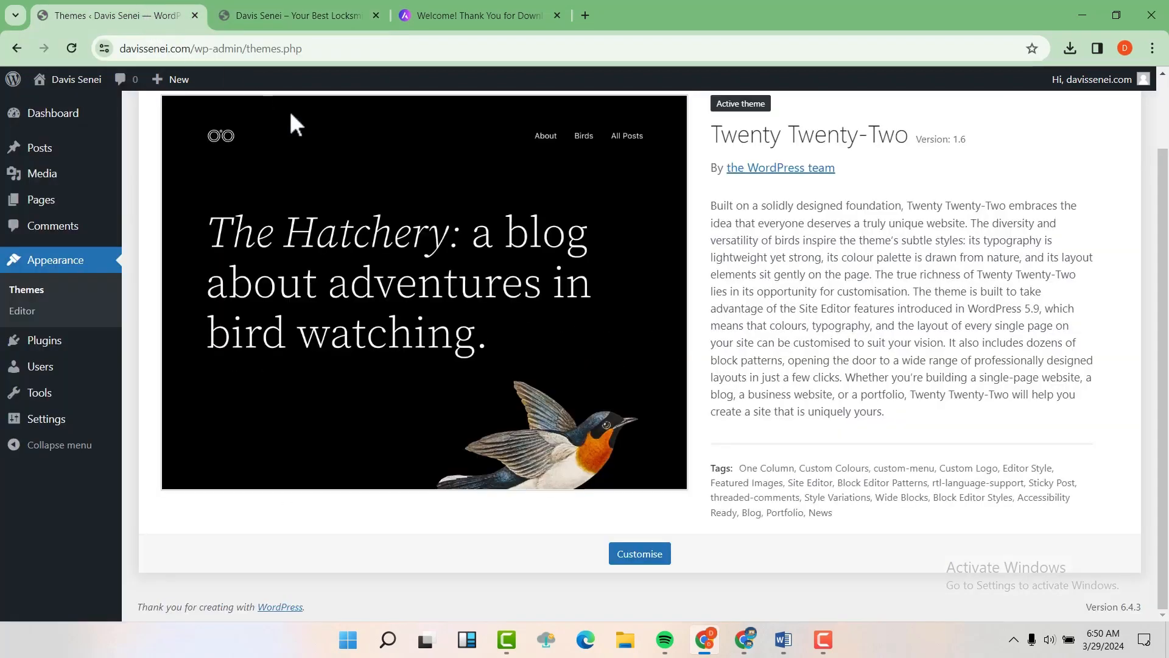
{"action": "scroll", "coordinate": [405, 193], "scroll_direction": "up", "scroll_amount": 2}
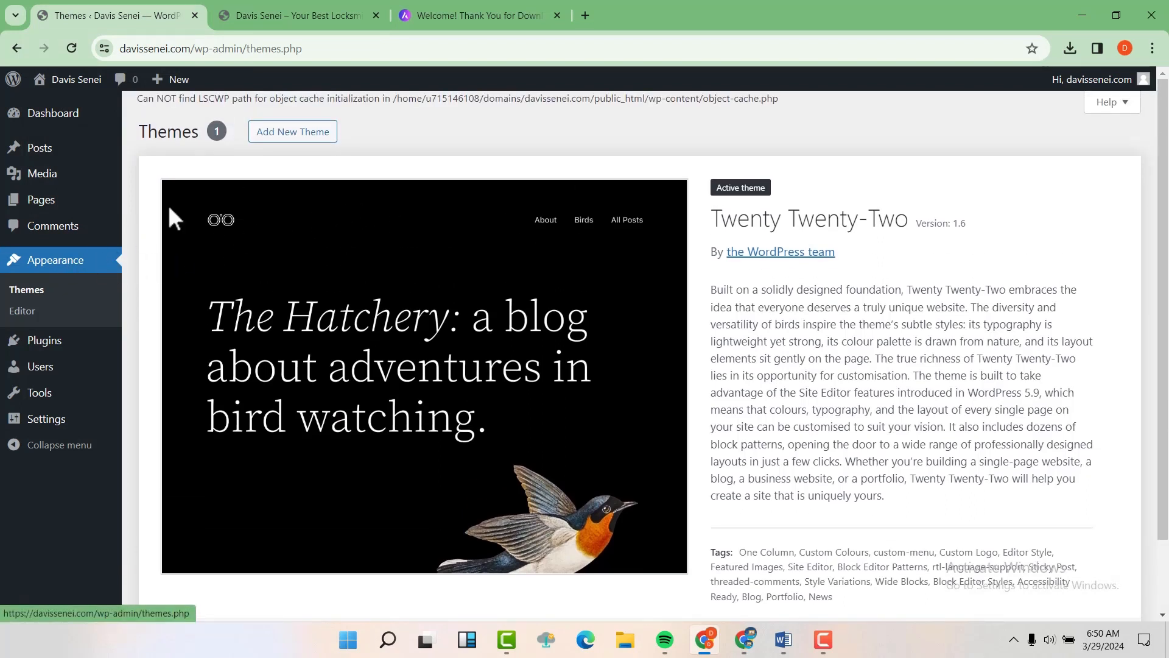
Step: Upload astra.4.6.9 (1).zip through Add New Theme > Upload Theme and install it
{"action": "left_click", "coordinate": [307, 134]}
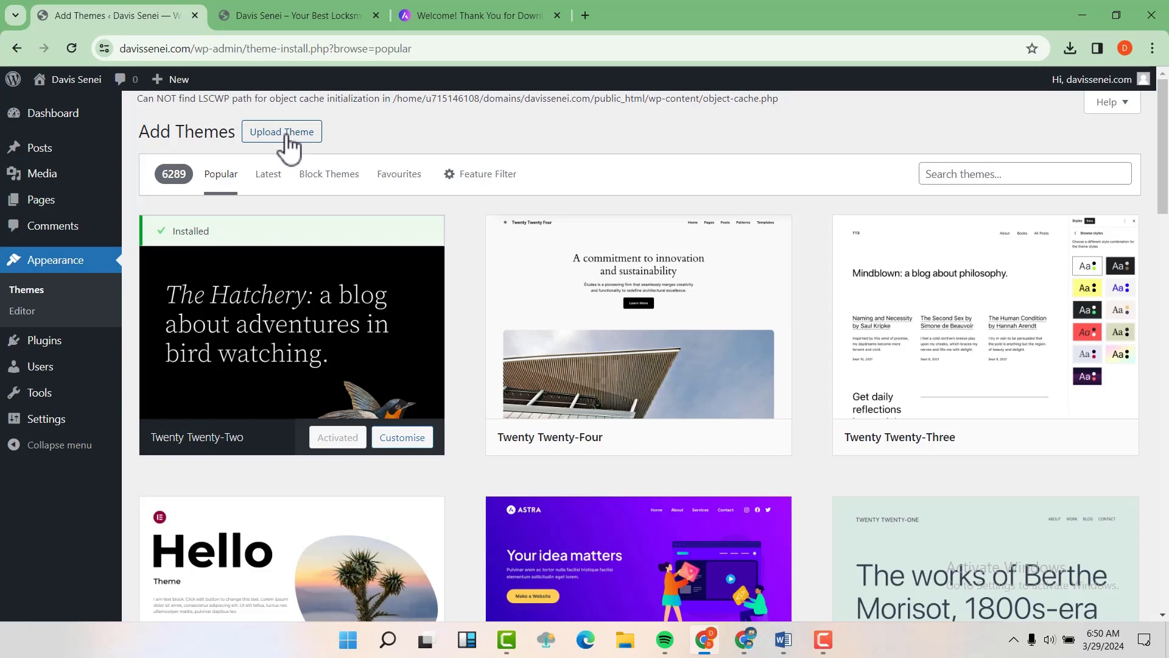
{"action": "left_click", "coordinate": [286, 135]}
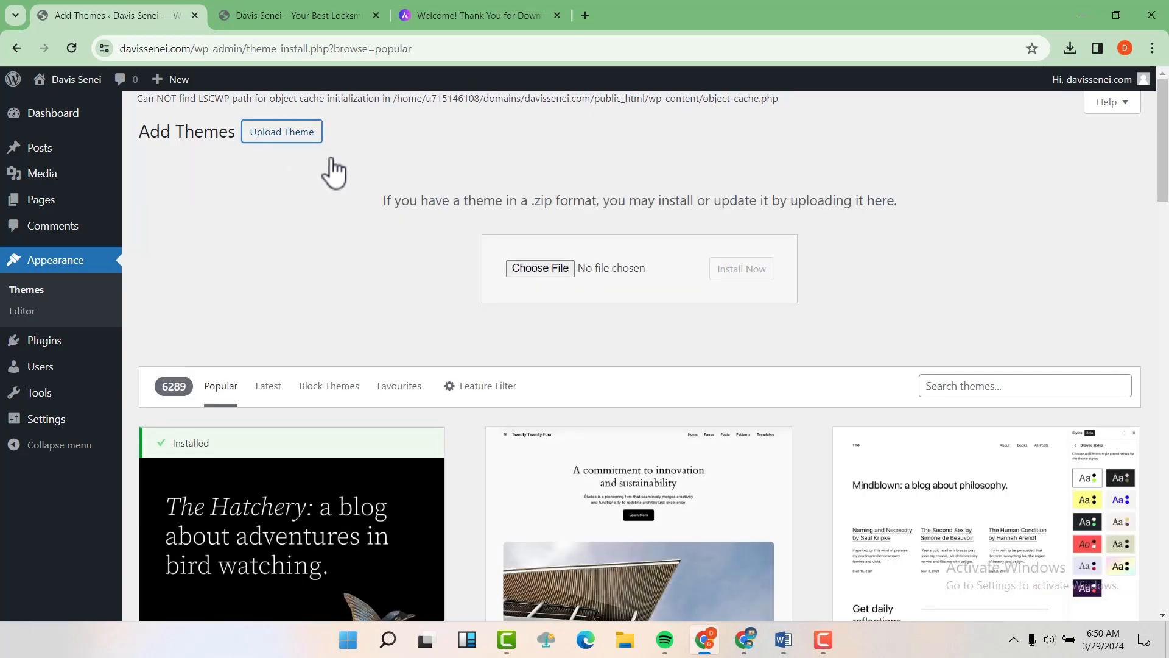
{"action": "left_click", "coordinate": [534, 263]}
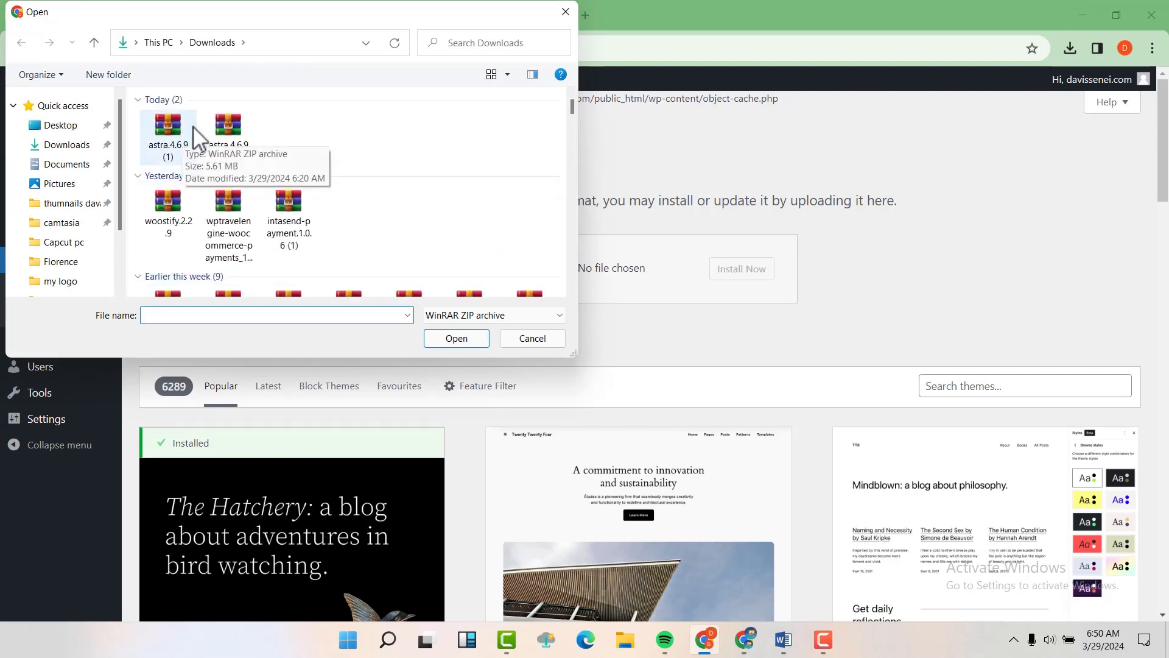
{"action": "left_click", "coordinate": [176, 127]}
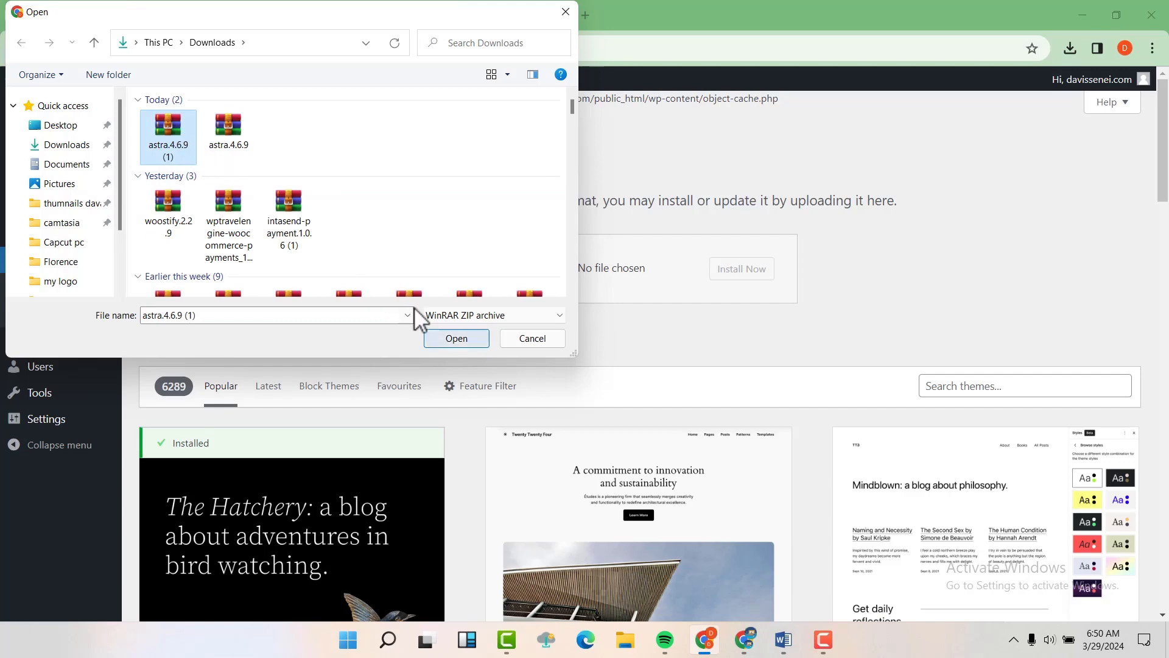
{"action": "left_click", "coordinate": [457, 338]}
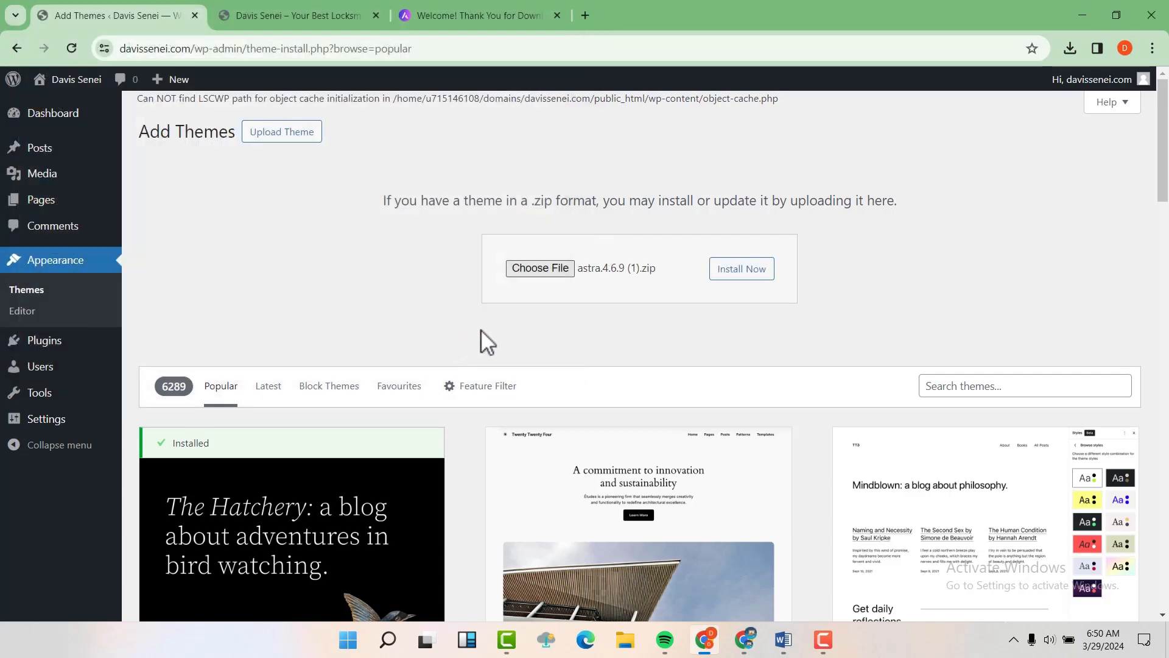
{"action": "left_click", "coordinate": [742, 270]}
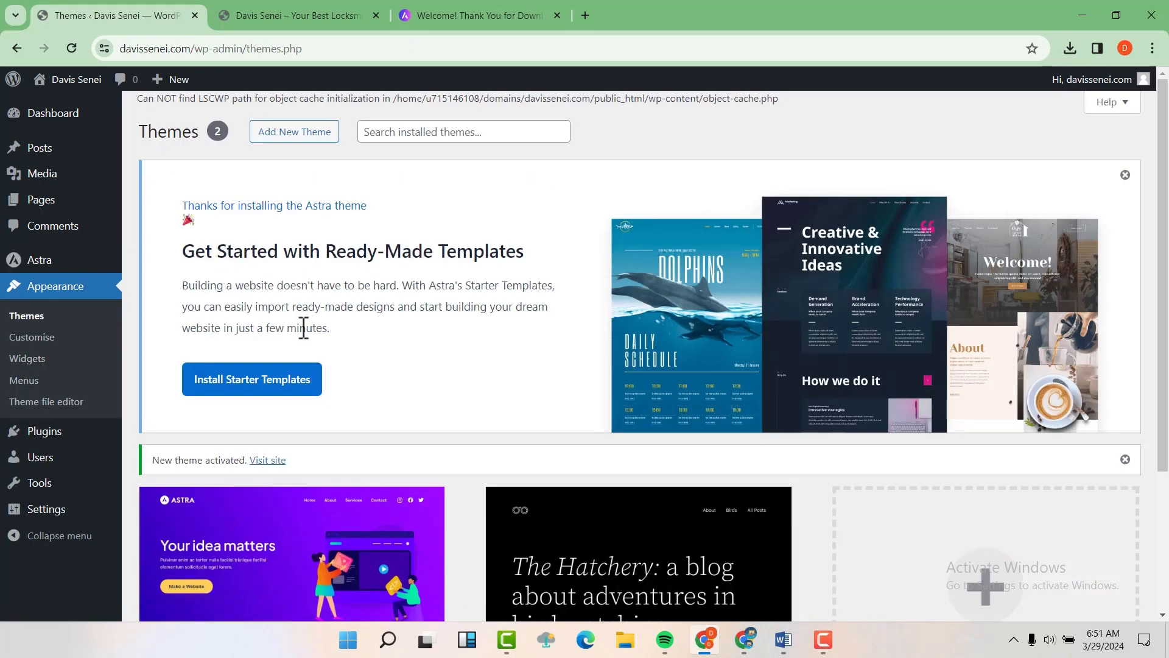
Step: Install Astra starter templates, choosing classic templates with Elementor as page builder
{"action": "left_click", "coordinate": [247, 386]}
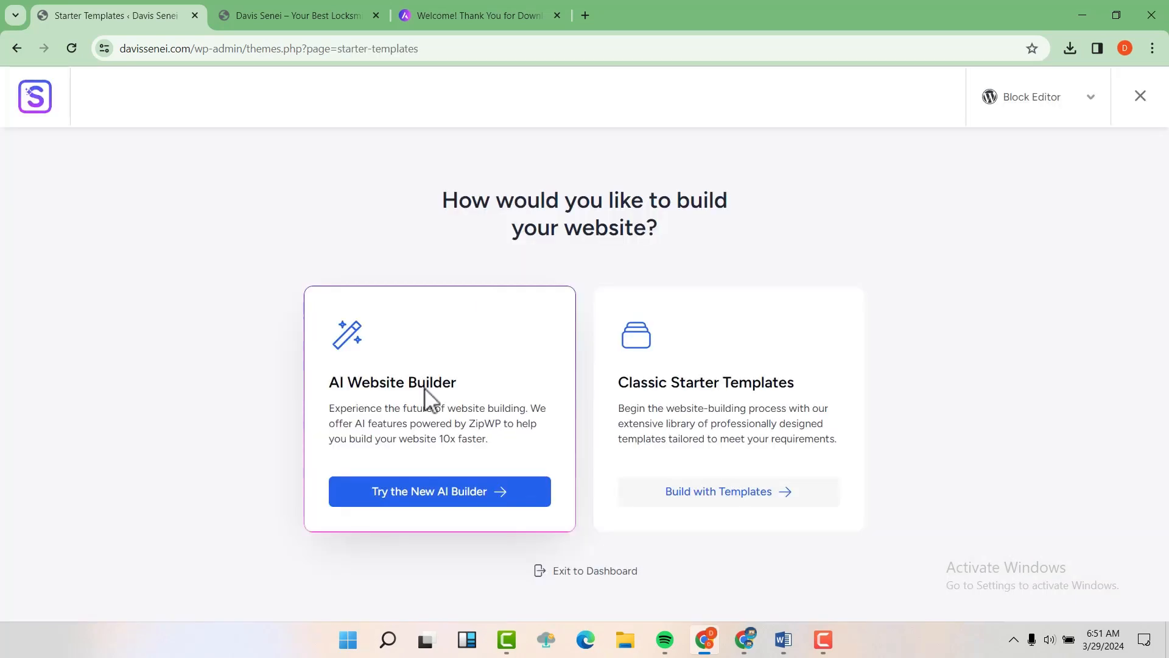
{"action": "left_click", "coordinate": [710, 508]}
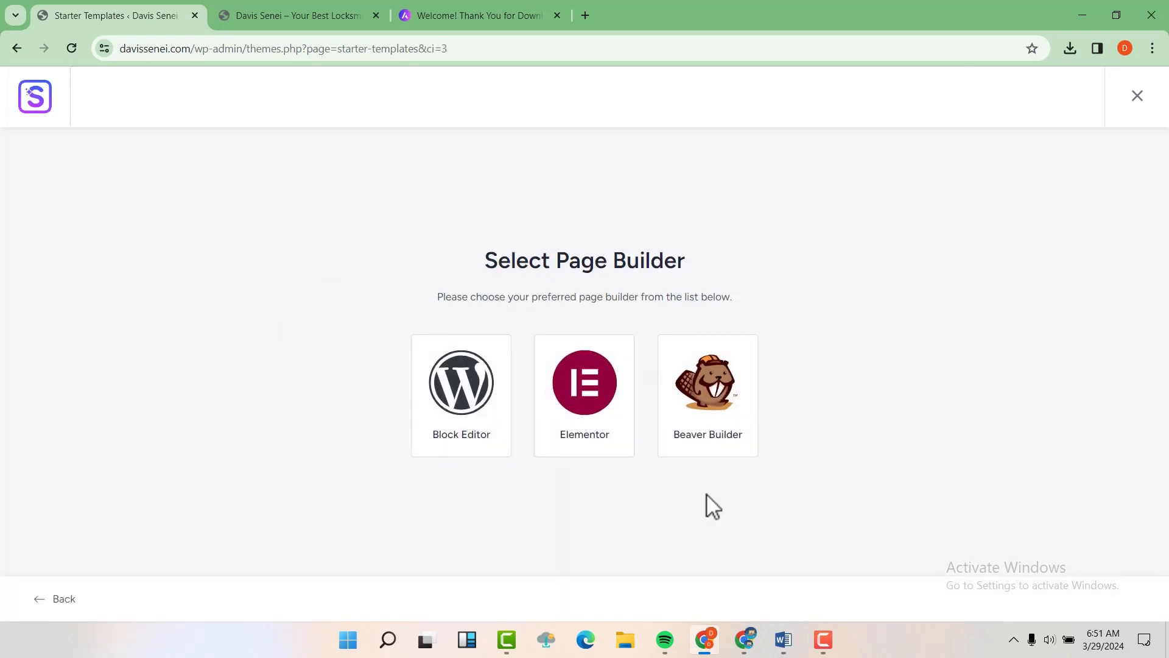
{"action": "left_click", "coordinate": [586, 390]}
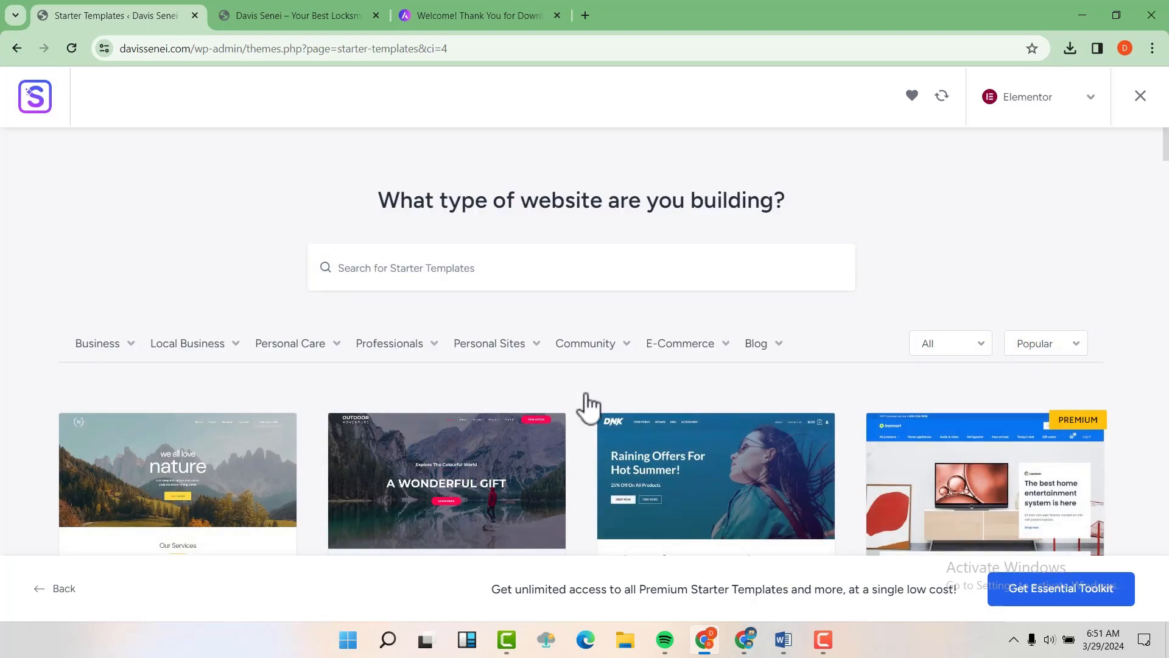
Step: Filter the starter templates to the Business category and browse the results
{"action": "scroll", "coordinate": [591, 396], "scroll_direction": "down", "scroll_amount": 5}
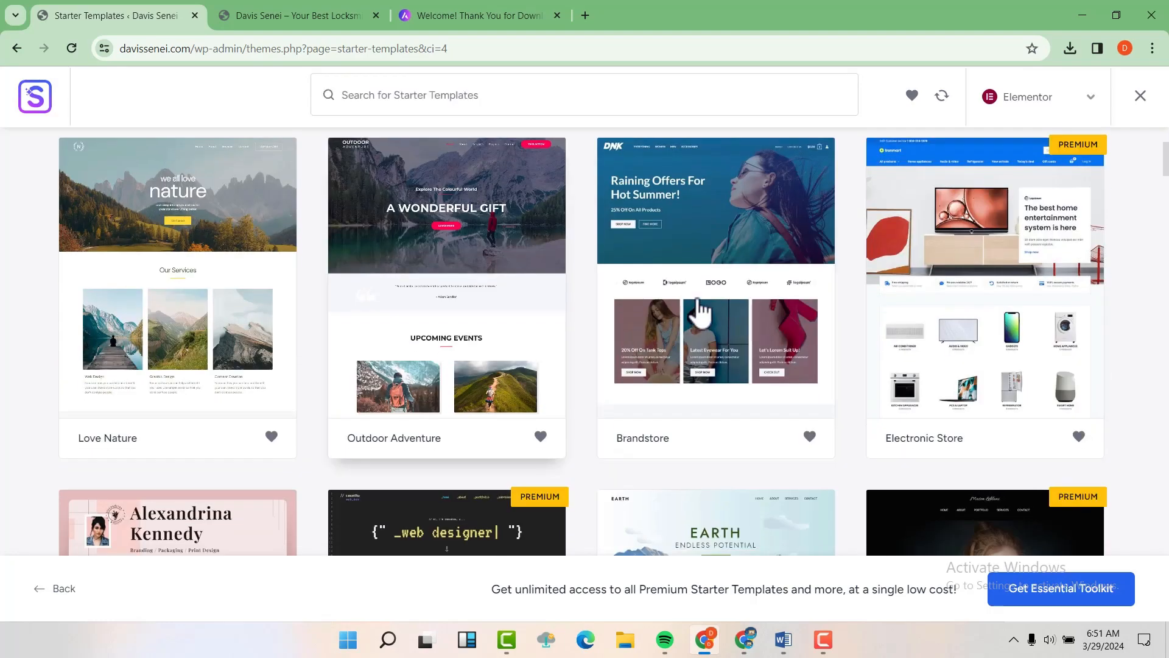
{"action": "scroll", "coordinate": [701, 312], "scroll_direction": "up", "scroll_amount": 1}
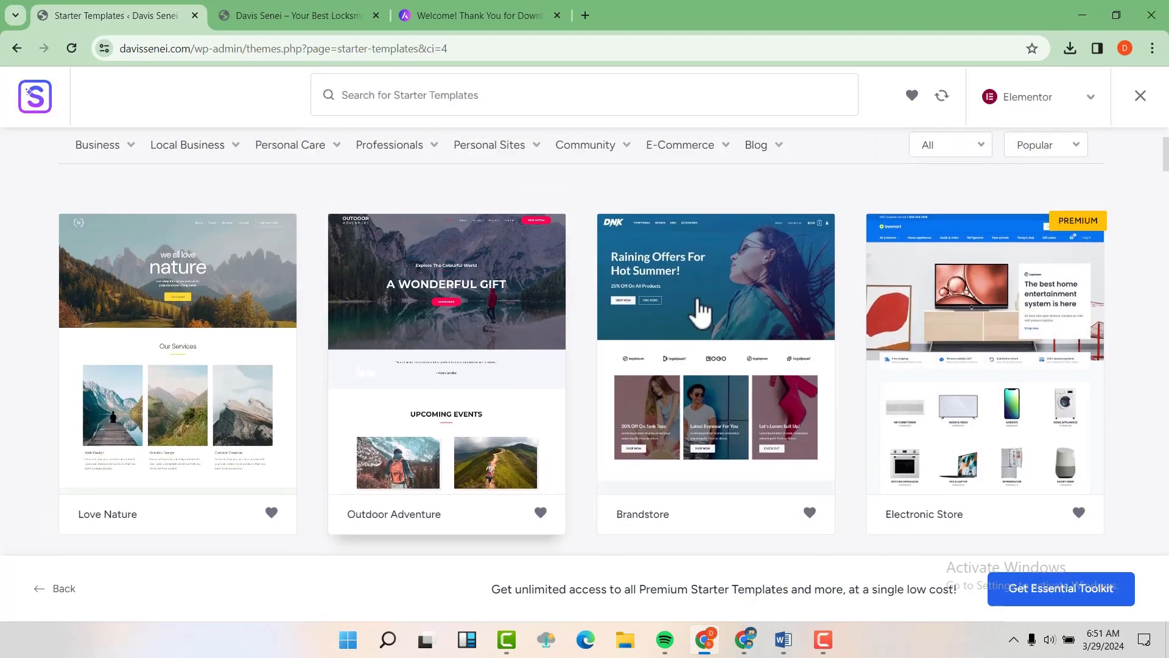
{"action": "scroll", "coordinate": [995, 334], "scroll_direction": "down", "scroll_amount": 2}
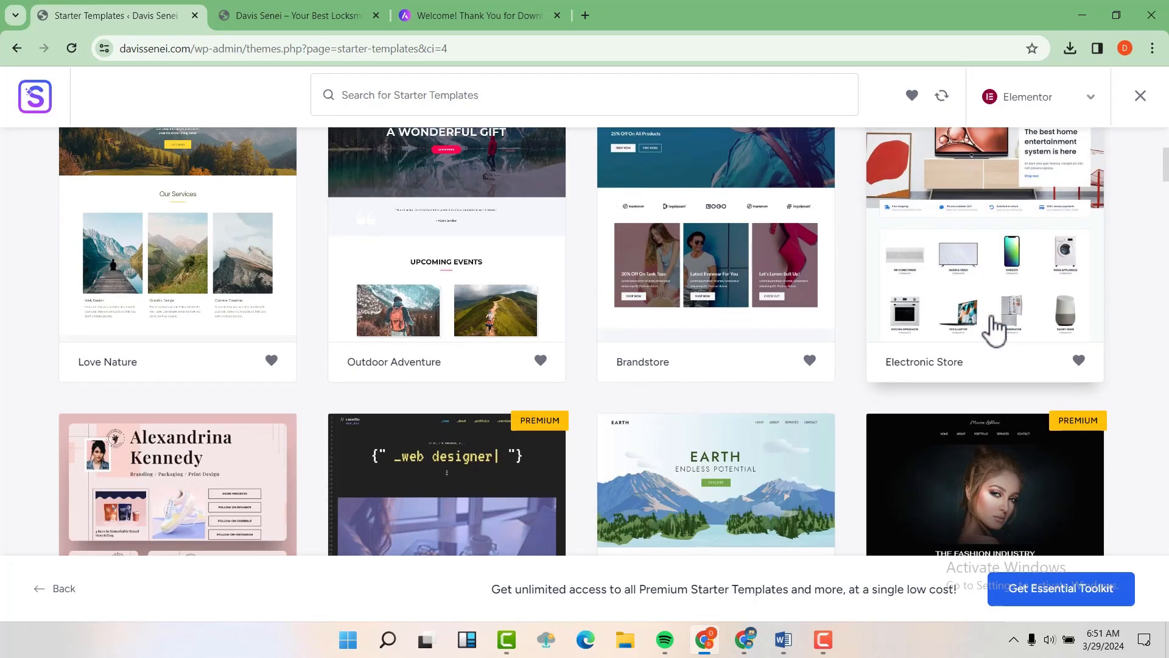
{"action": "scroll", "coordinate": [993, 328], "scroll_direction": "down", "scroll_amount": 1}
{"action": "scroll", "coordinate": [517, 419], "scroll_direction": "down", "scroll_amount": 1}
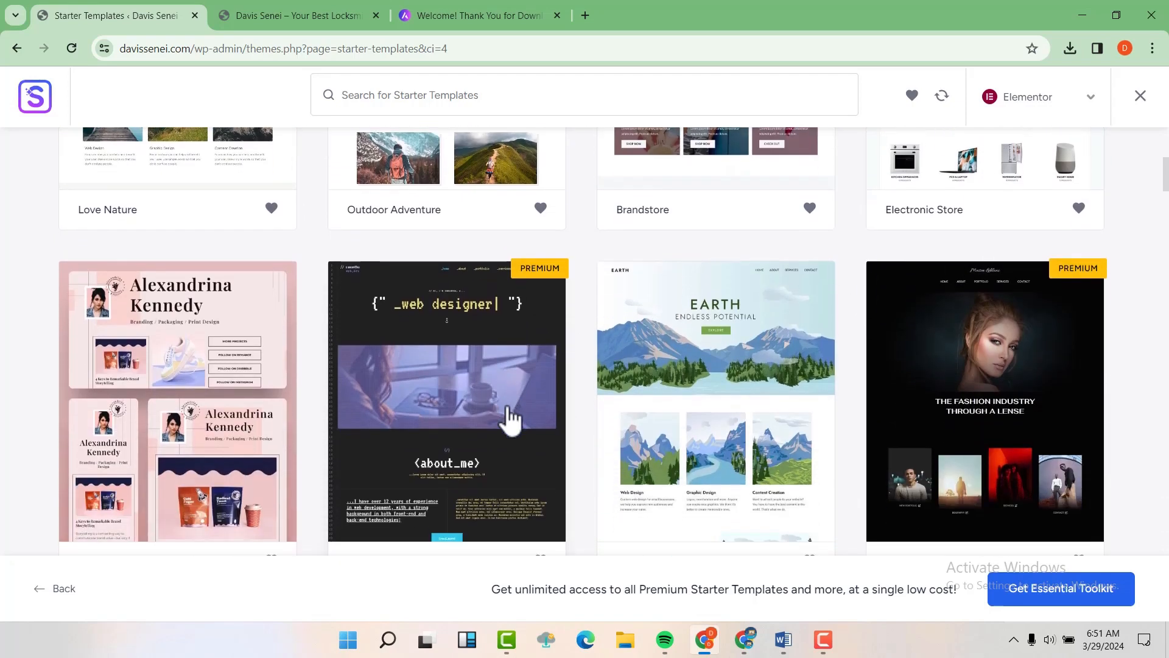
{"action": "scroll", "coordinate": [510, 419], "scroll_direction": "down", "scroll_amount": 2}
{"action": "scroll", "coordinate": [511, 420], "scroll_direction": "up", "scroll_amount": 1}
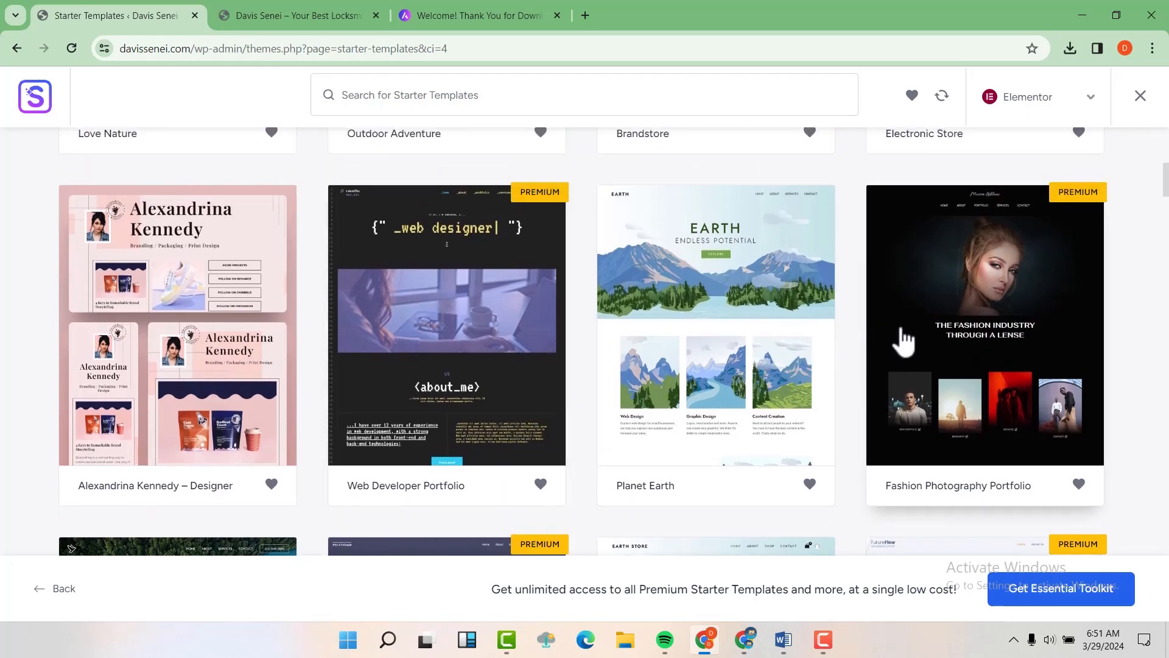
{"action": "scroll", "coordinate": [901, 339], "scroll_direction": "up", "scroll_amount": 4}
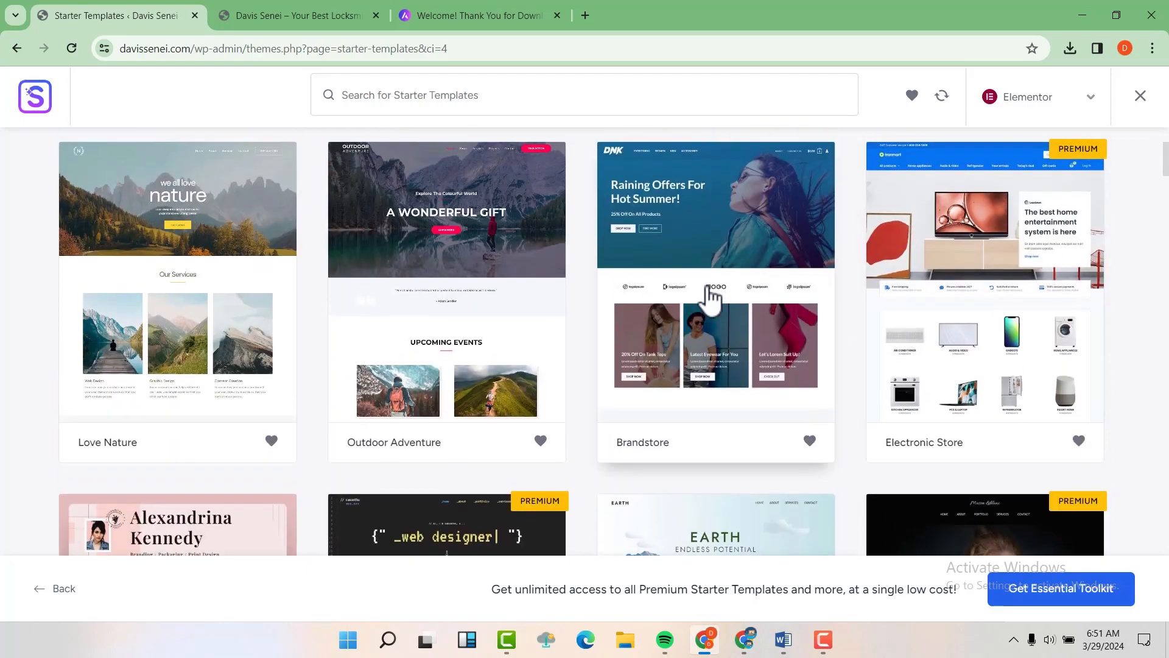
{"action": "scroll", "coordinate": [709, 295], "scroll_direction": "up", "scroll_amount": 3}
{"action": "mouse_move", "coordinate": [105, 270]}
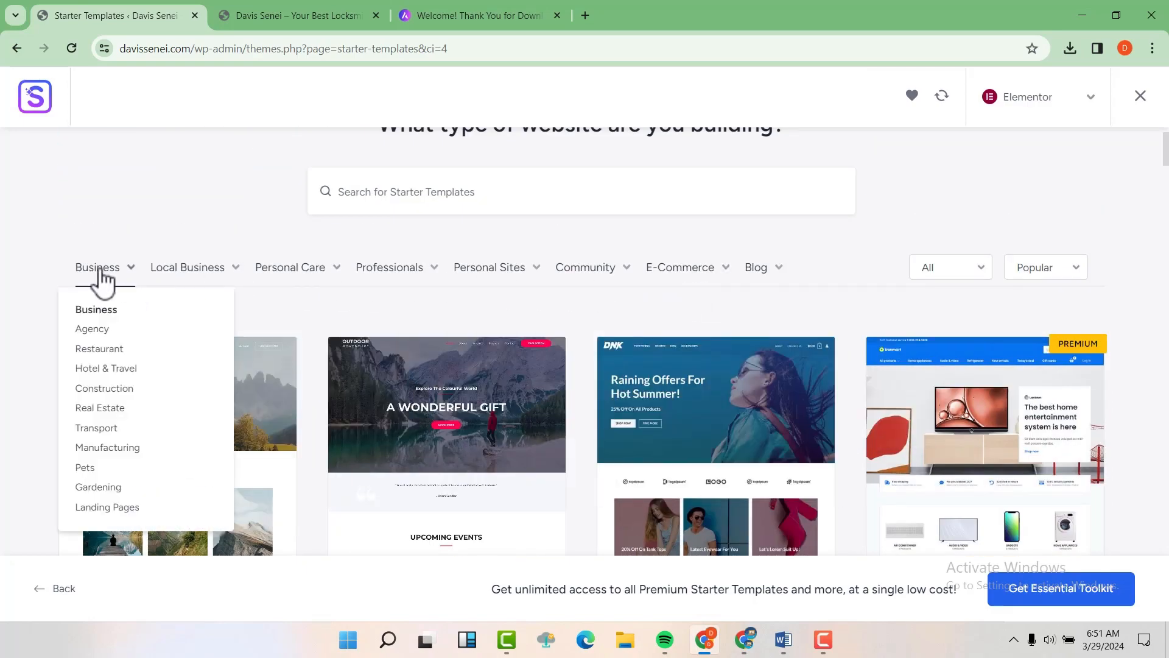
{"action": "left_click", "coordinate": [99, 276]}
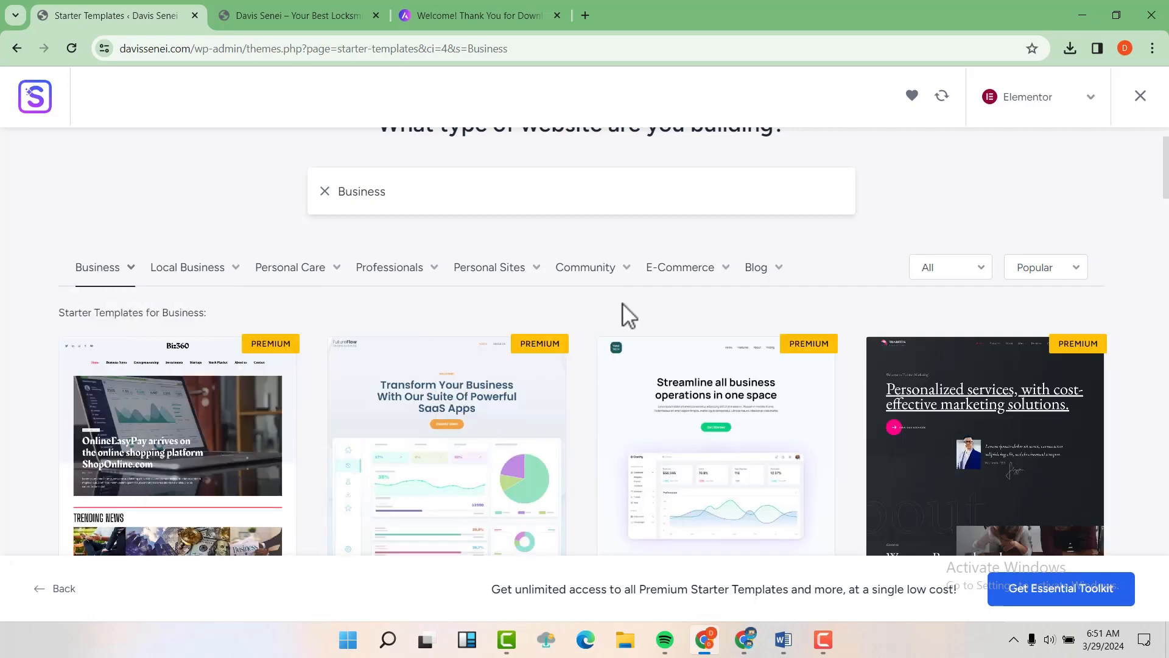
{"action": "scroll", "coordinate": [686, 308], "scroll_direction": "down", "scroll_amount": 5}
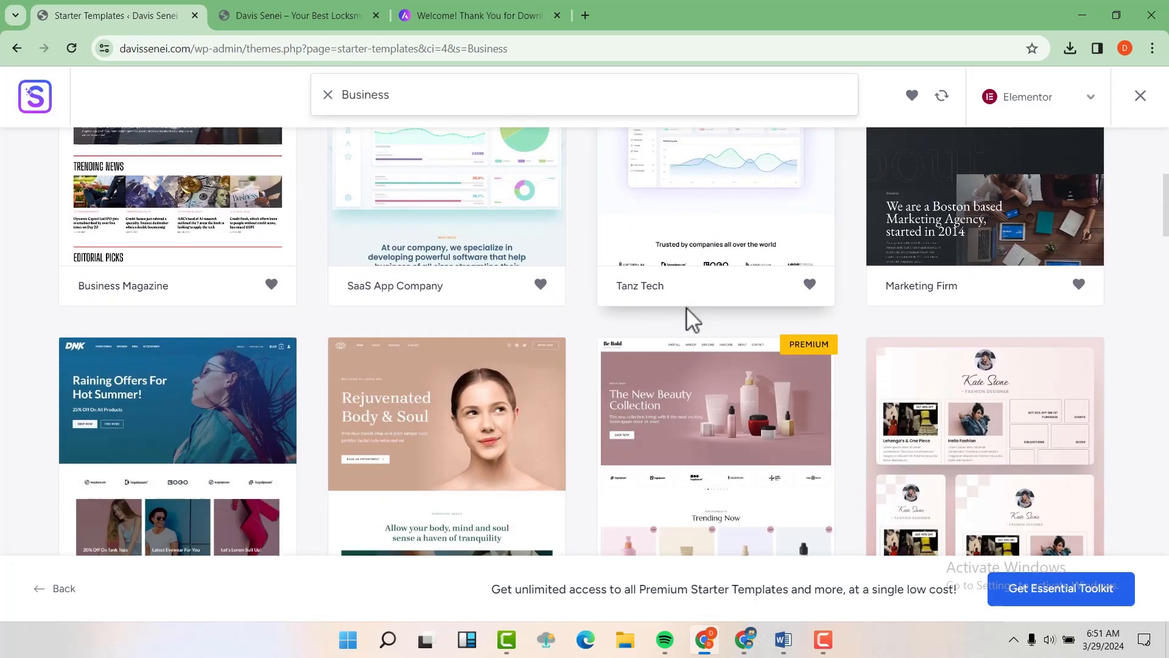
{"action": "scroll", "coordinate": [676, 329], "scroll_direction": "down", "scroll_amount": 5}
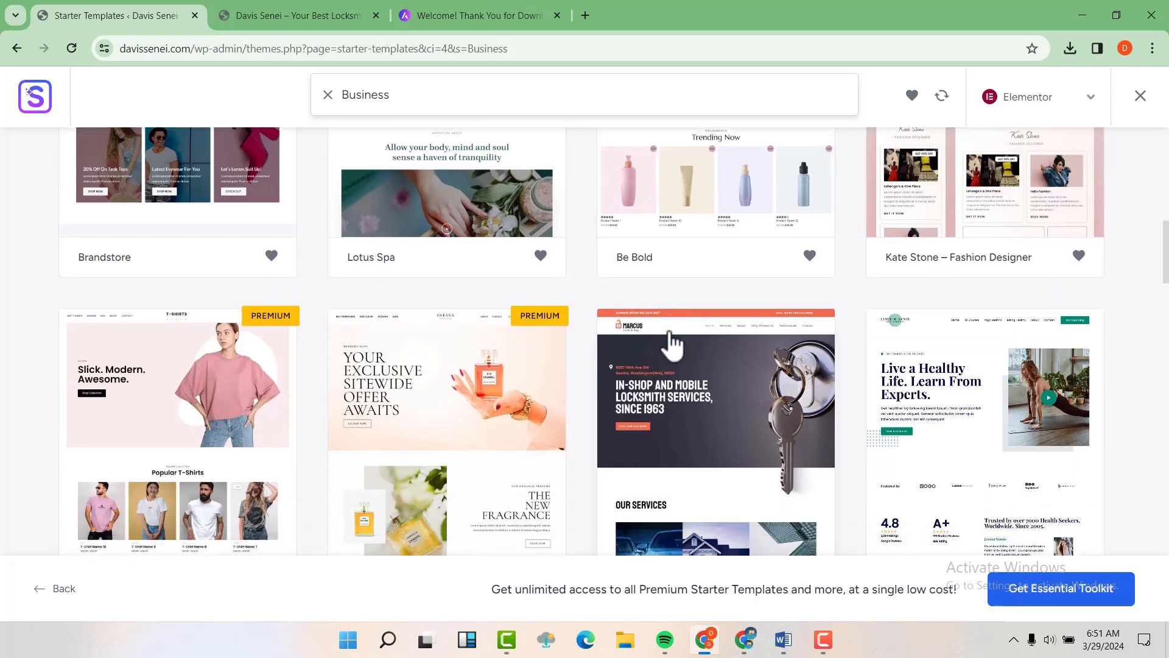
{"action": "scroll", "coordinate": [672, 345], "scroll_direction": "down", "scroll_amount": 1}
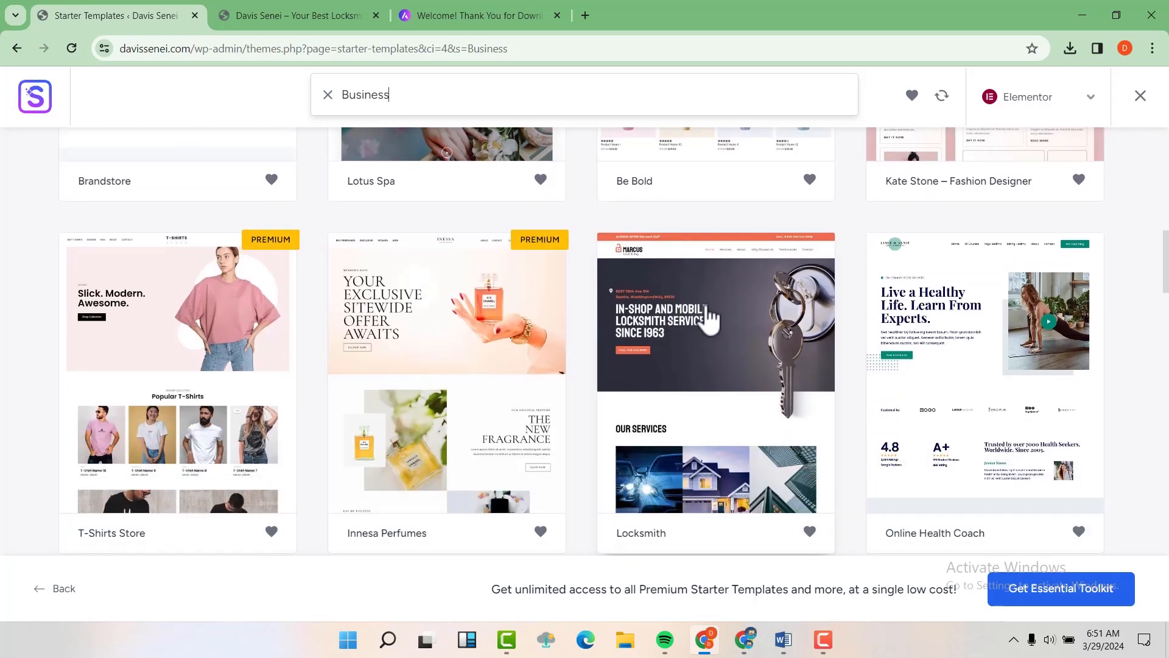
Step: Pick the Locksmith template, preview its Services section, and continue to final setup
{"action": "left_click", "coordinate": [700, 317]}
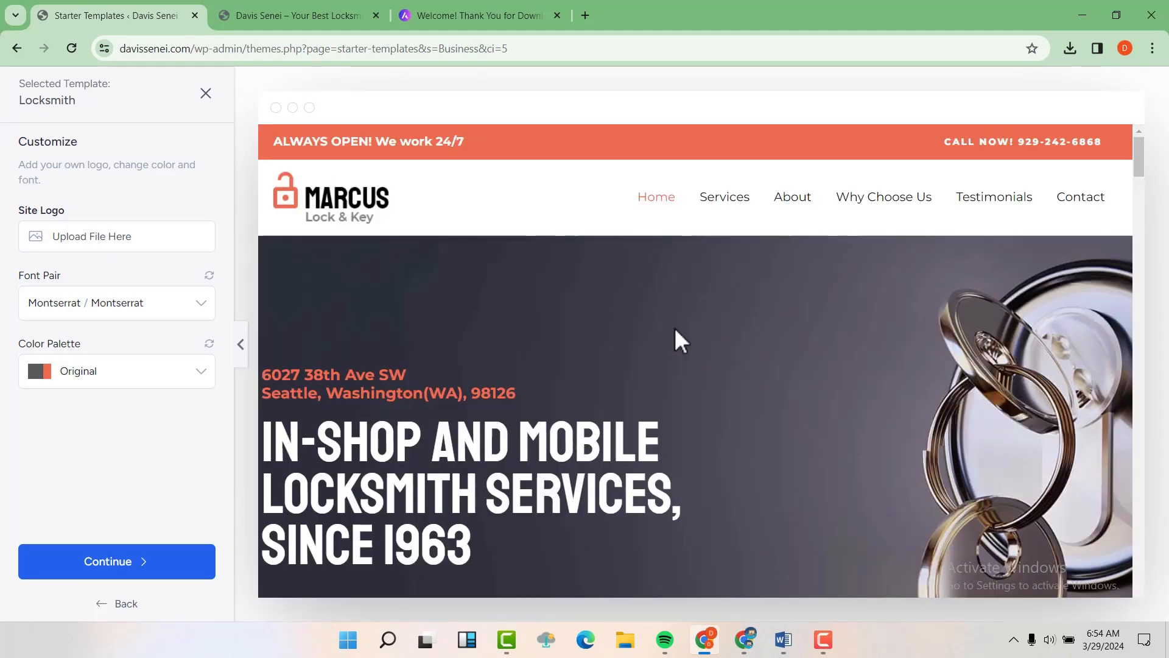
{"action": "left_click", "coordinate": [718, 180]}
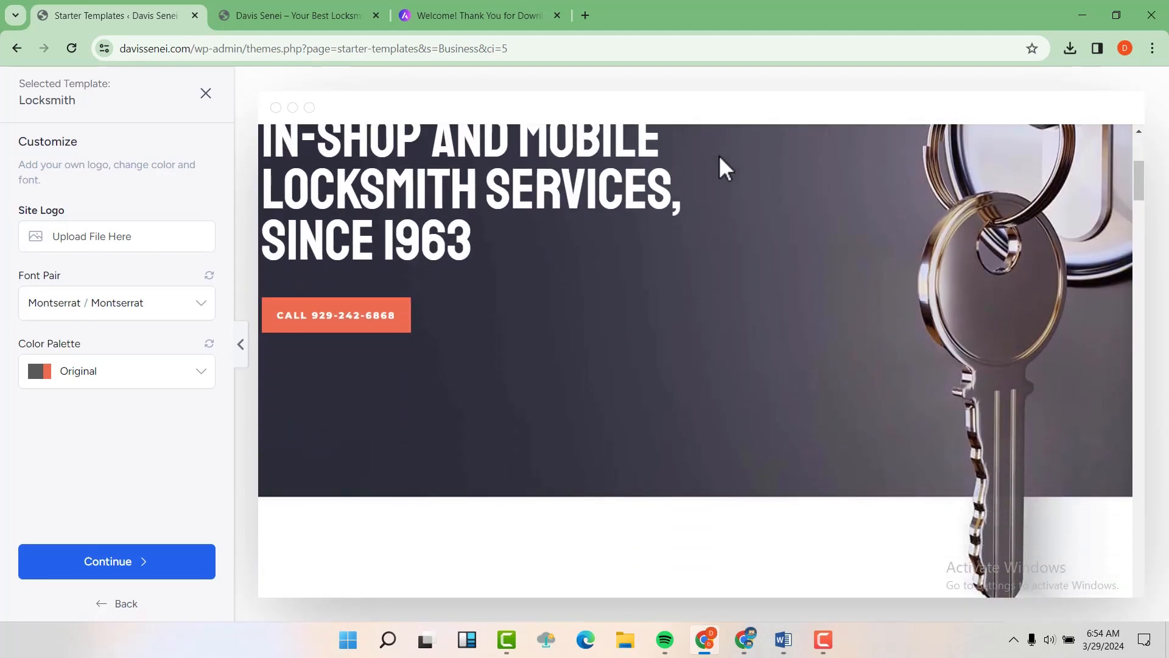
{"action": "scroll", "coordinate": [719, 160], "scroll_direction": "down", "scroll_amount": 10}
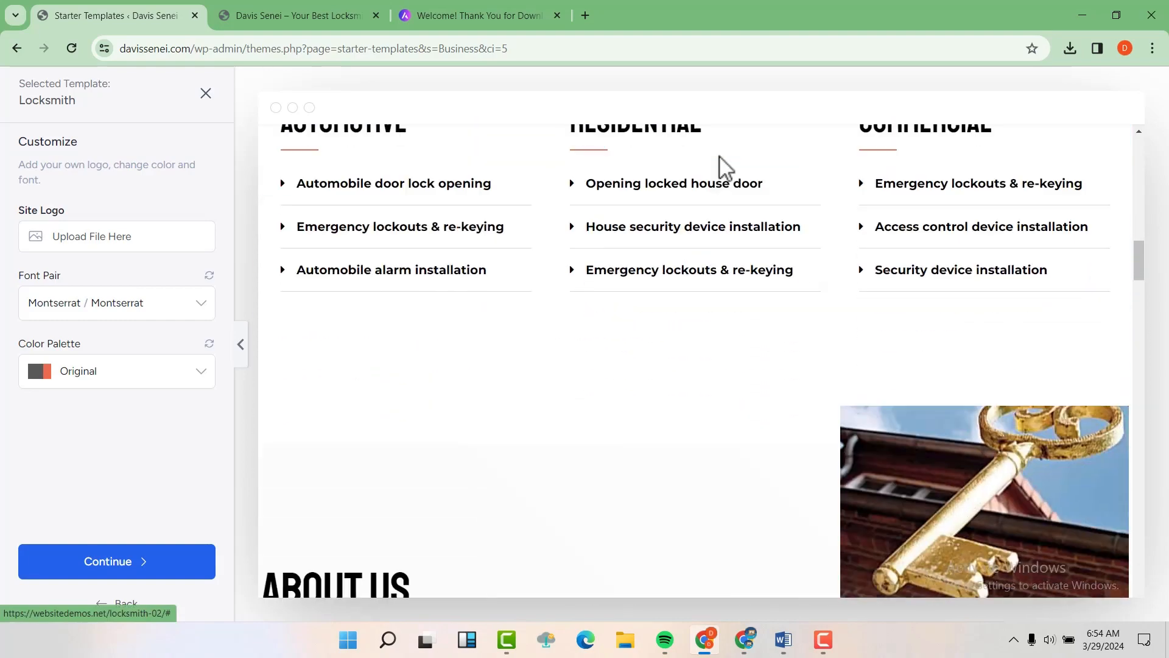
{"action": "scroll", "coordinate": [718, 155], "scroll_direction": "down", "scroll_amount": 10}
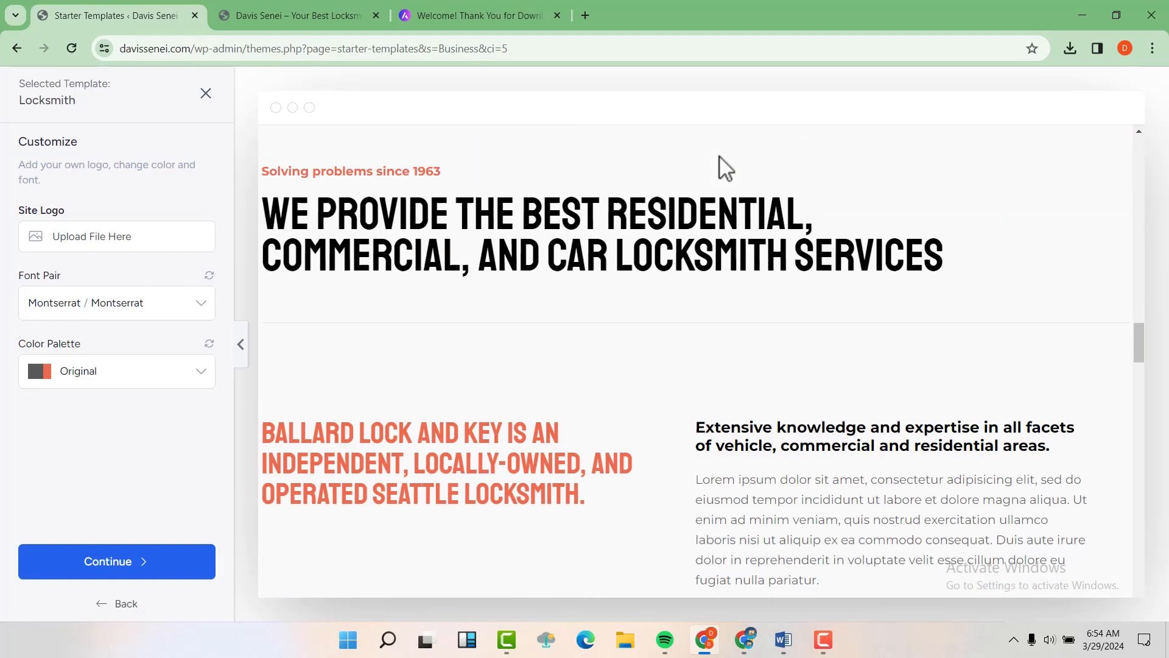
{"action": "scroll", "coordinate": [718, 155], "scroll_direction": "up", "scroll_amount": 10}
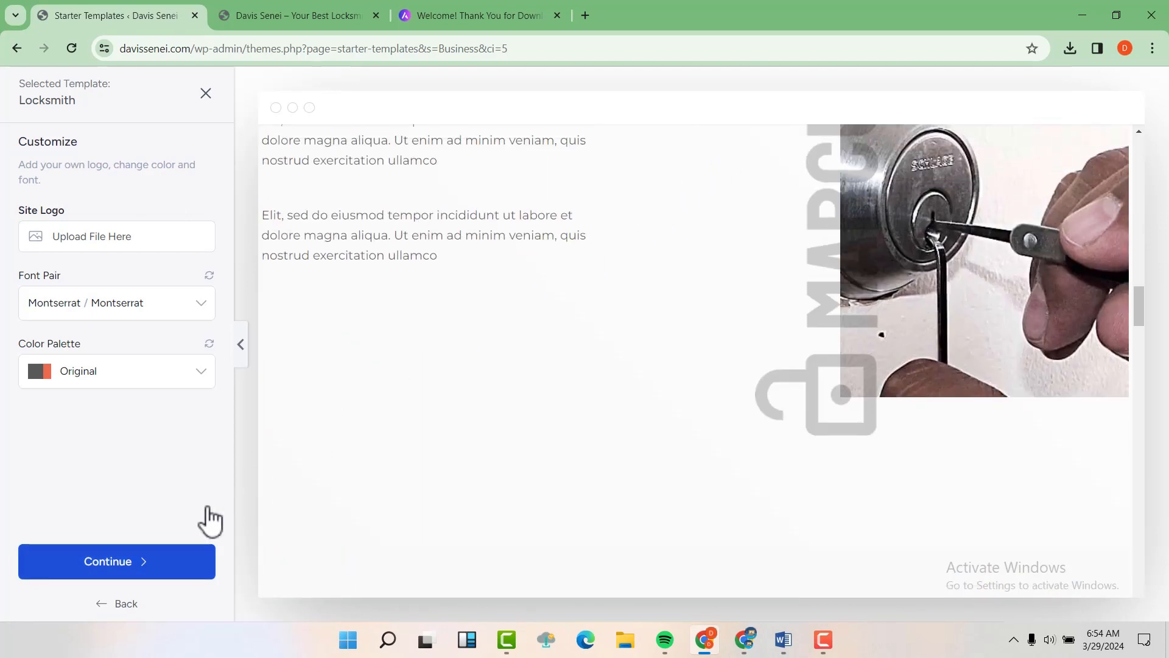
{"action": "left_click", "coordinate": [120, 566]}
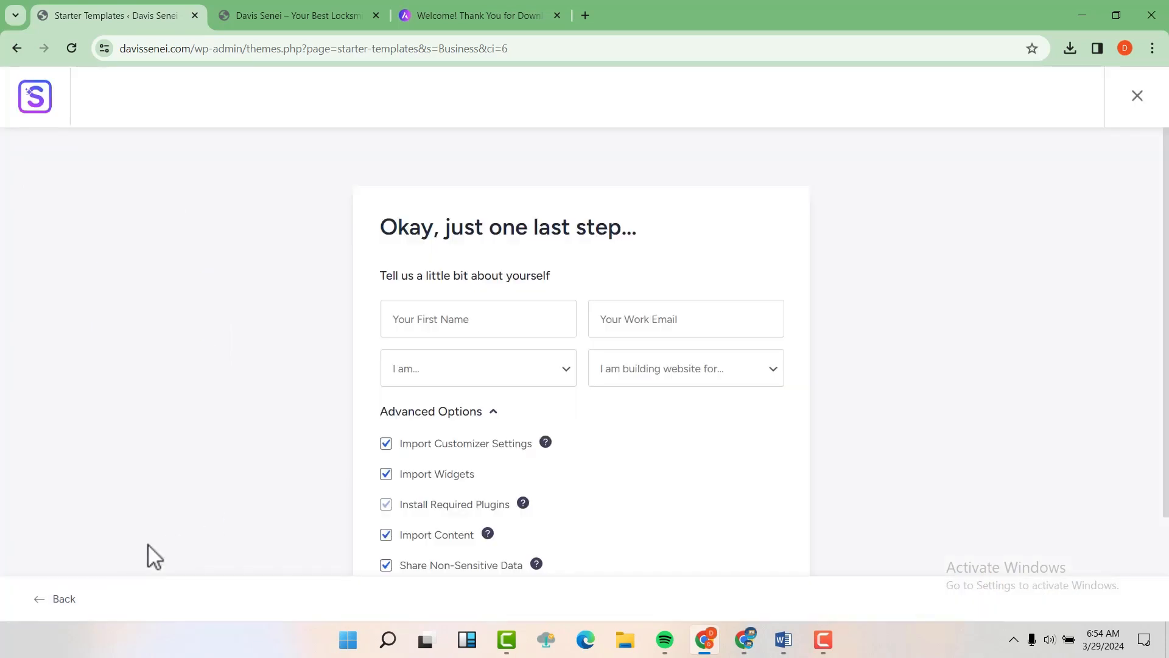
Step: Fill in saved first name and work e-mail, with Beginner and Myself/My Company selected
{"action": "left_click", "coordinate": [449, 317]}
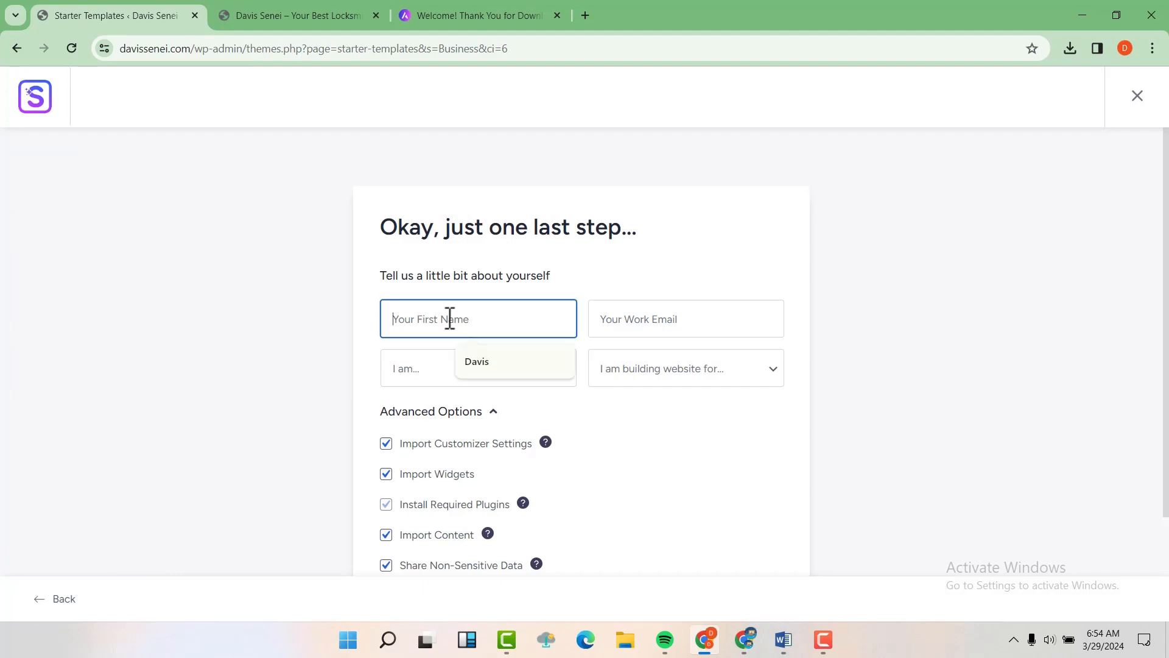
{"action": "left_click", "coordinate": [479, 369]}
{"action": "left_click", "coordinate": [635, 316]}
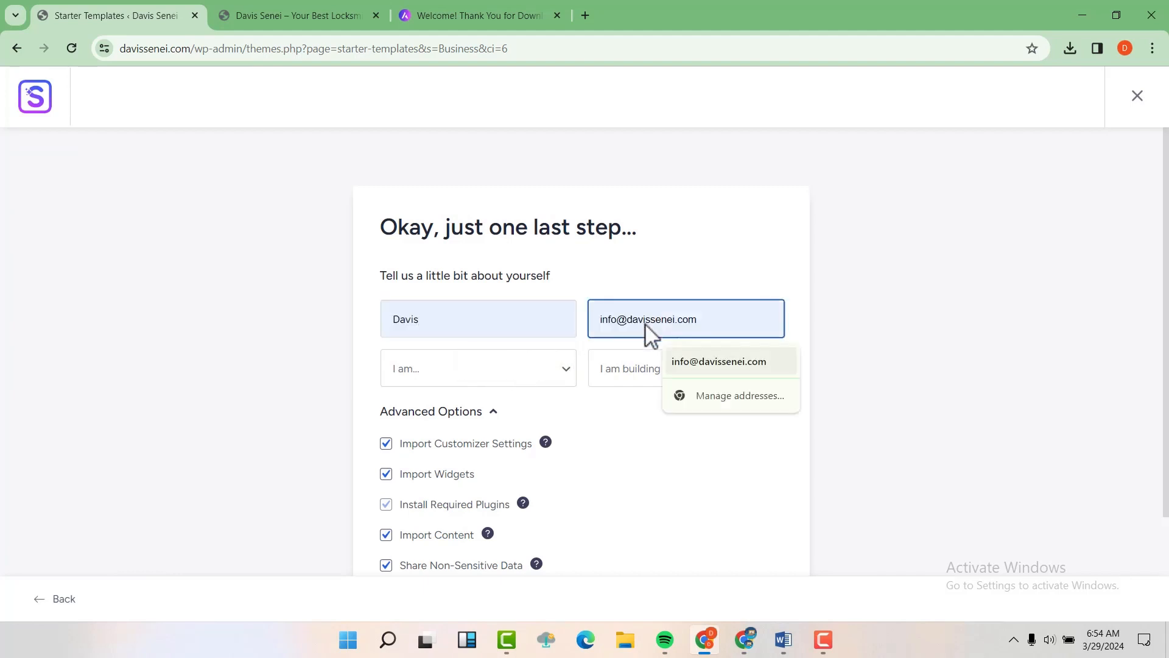
{"action": "left_click", "coordinate": [700, 370]}
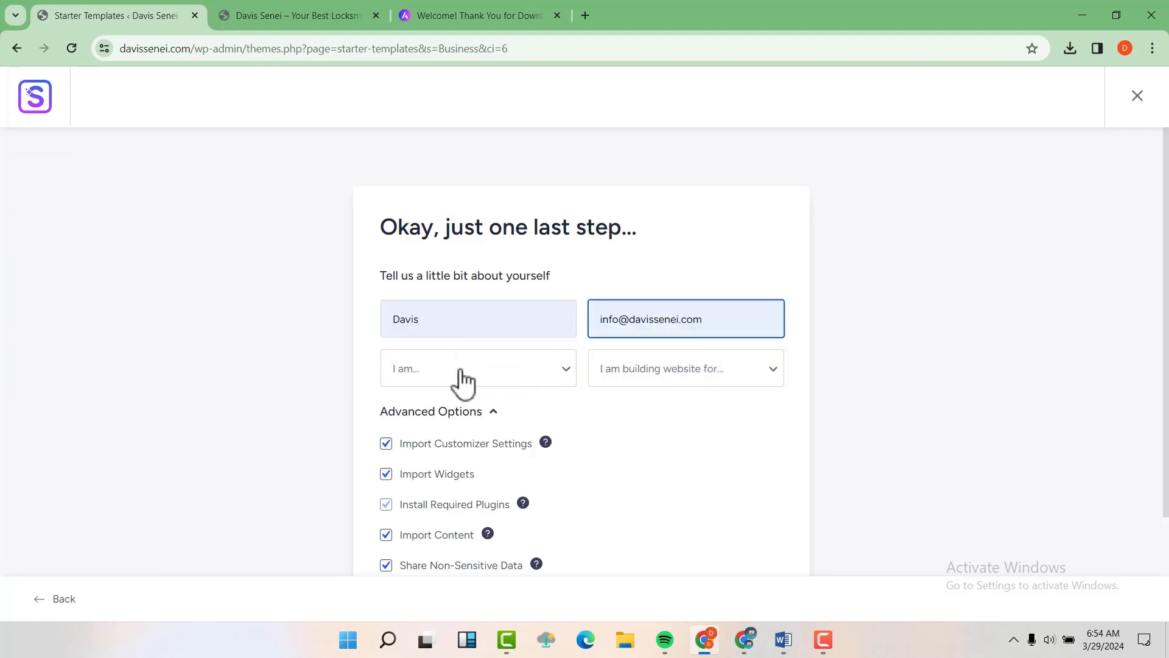
{"action": "left_click", "coordinate": [458, 377]}
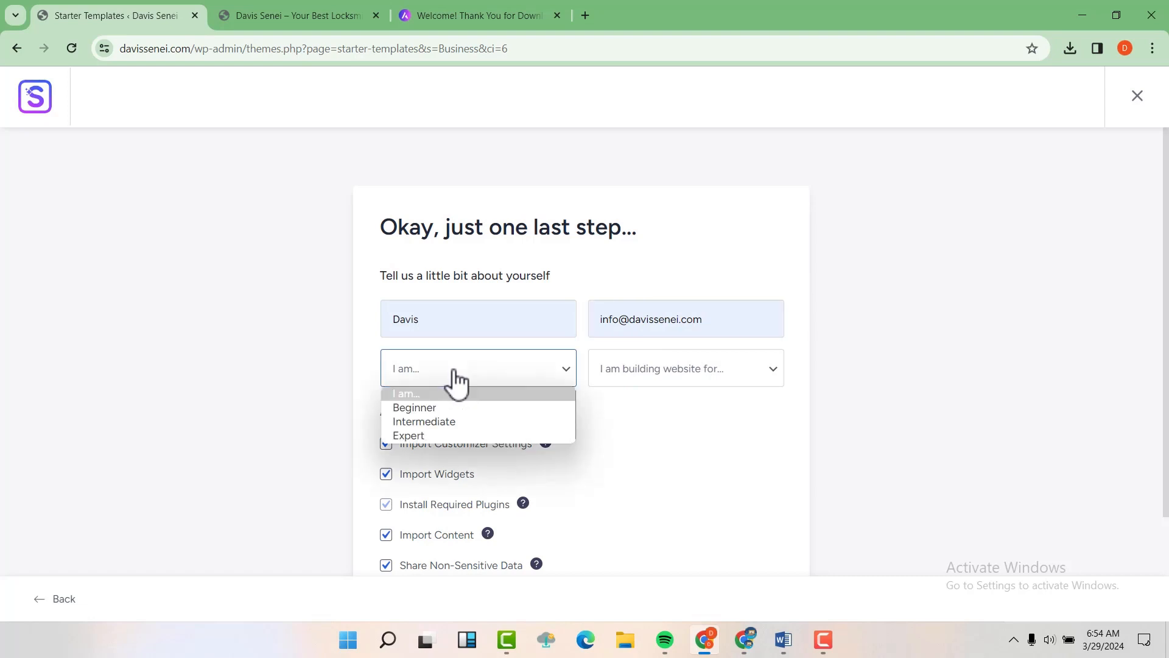
{"action": "left_click", "coordinate": [430, 406]}
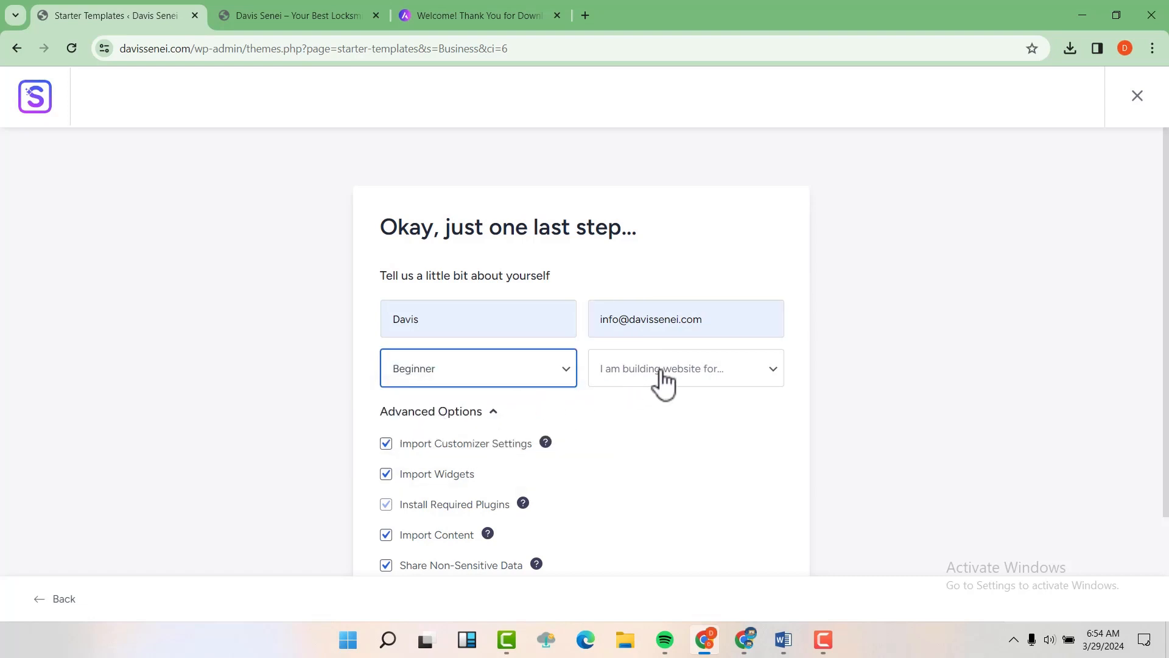
{"action": "left_click", "coordinate": [663, 381]}
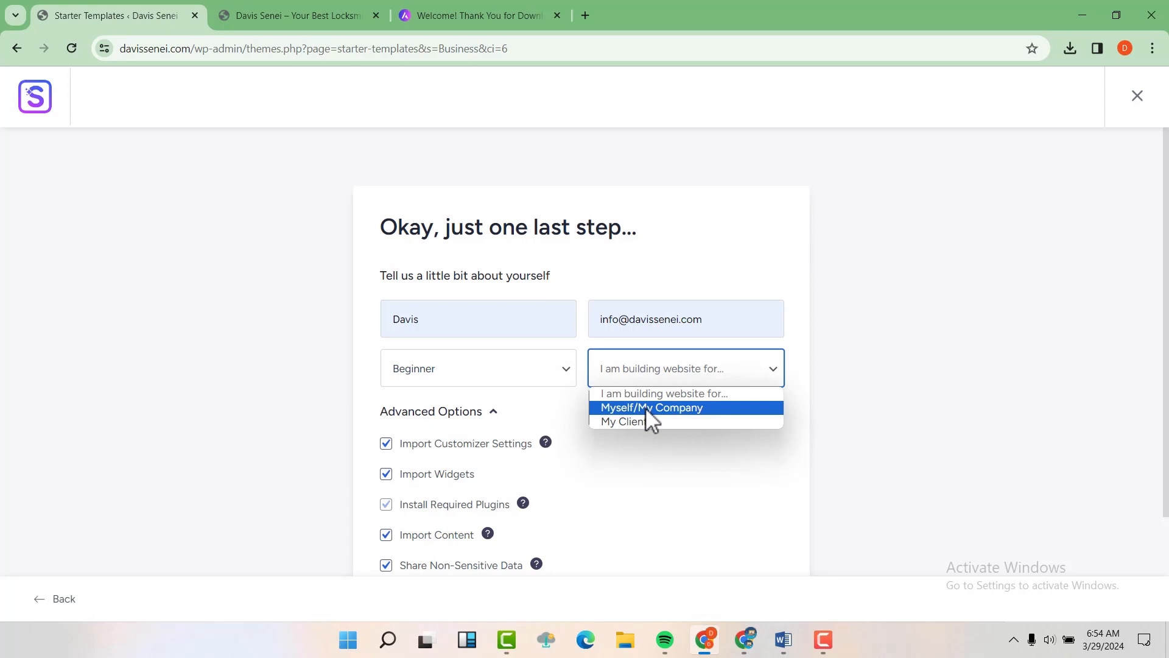
{"action": "left_click", "coordinate": [649, 409]}
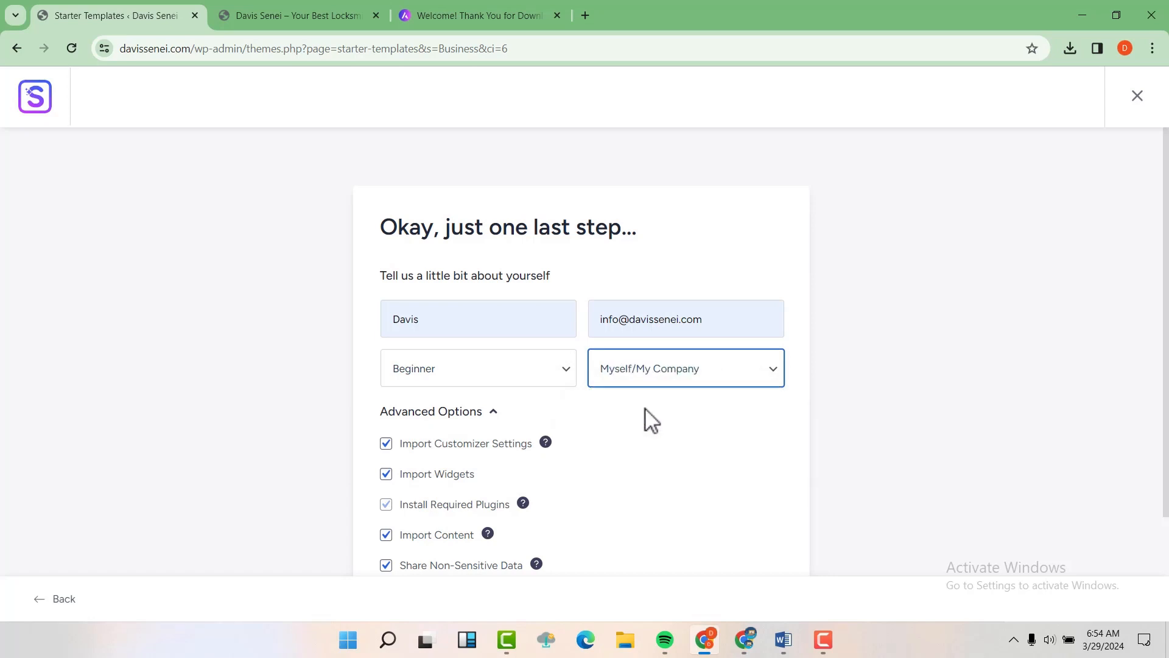
Step: Submit & Build My Website, then open the finished locksmith site in a new tab
{"action": "scroll", "coordinate": [650, 420], "scroll_direction": "down", "scroll_amount": 3}
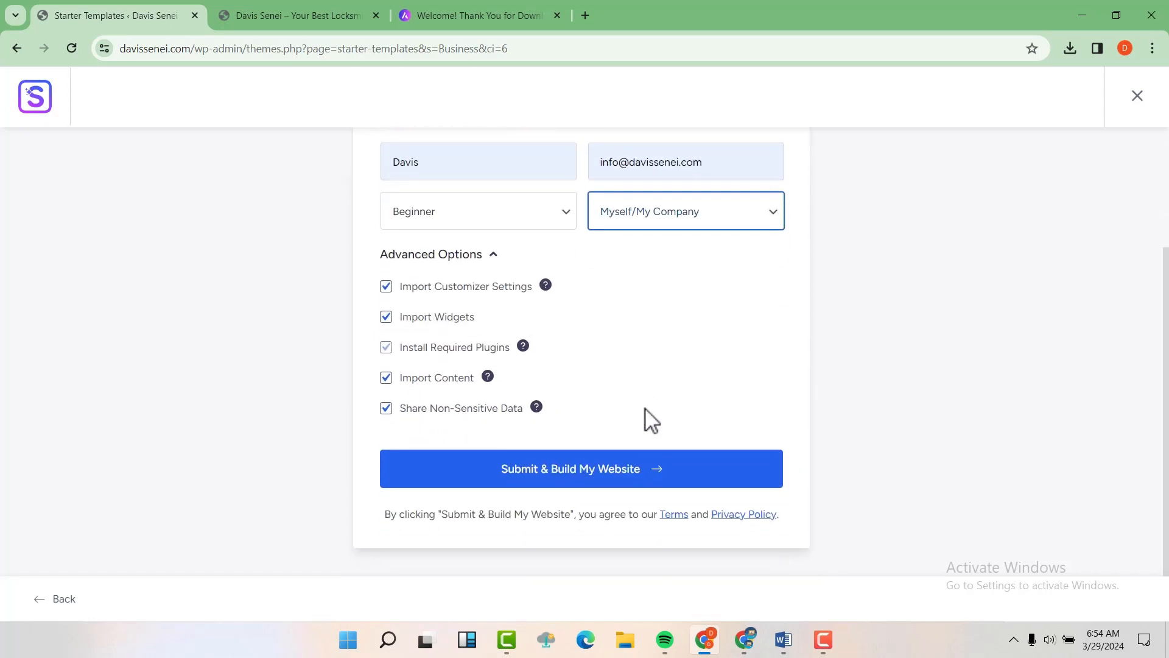
{"action": "left_click", "coordinate": [612, 480]}
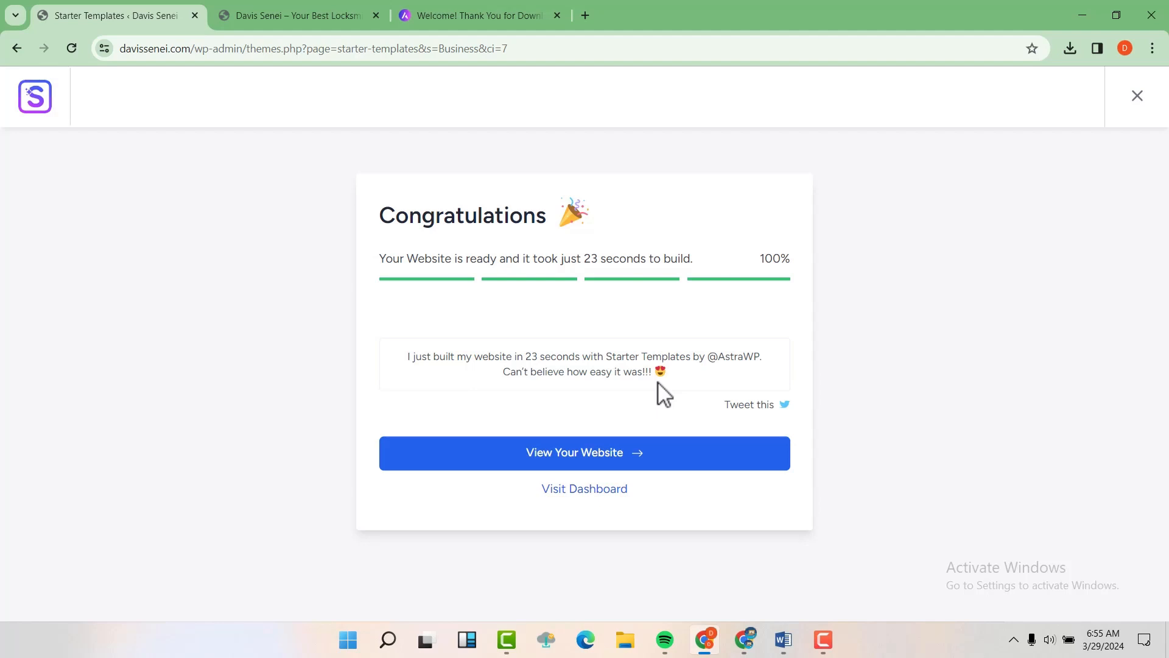
{"action": "left_click", "coordinate": [601, 455]}
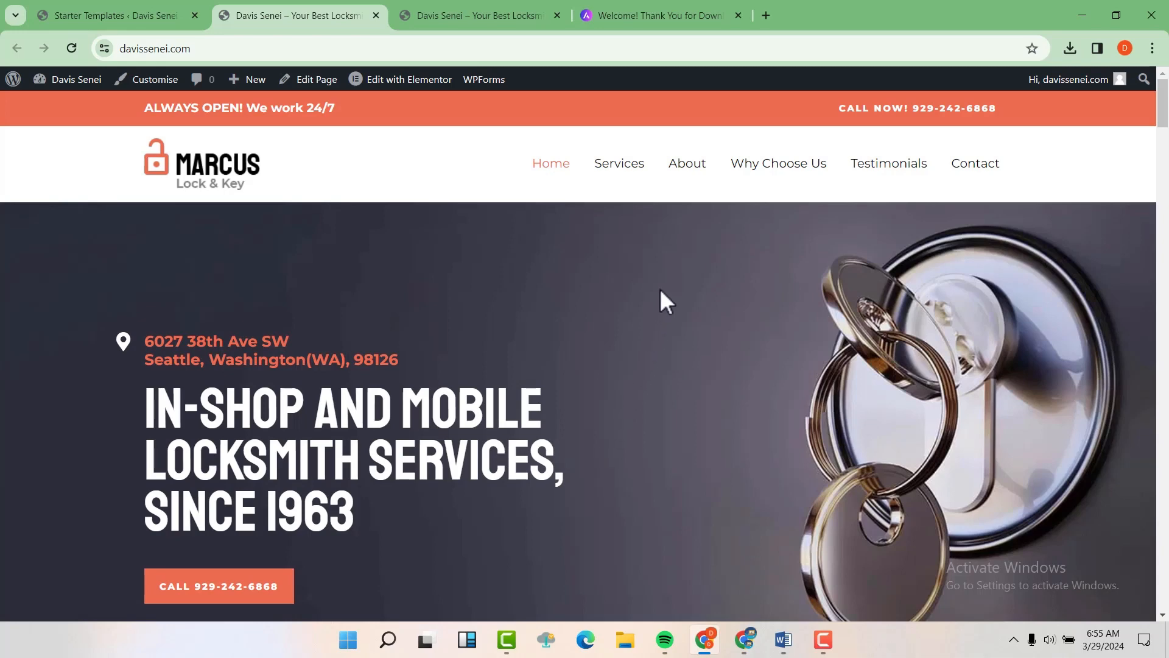
Step: Reload the outdated site tab so it shows the Marcus Lock & Key homepage
{"action": "scroll", "coordinate": [660, 288], "scroll_direction": "down", "scroll_amount": 12}
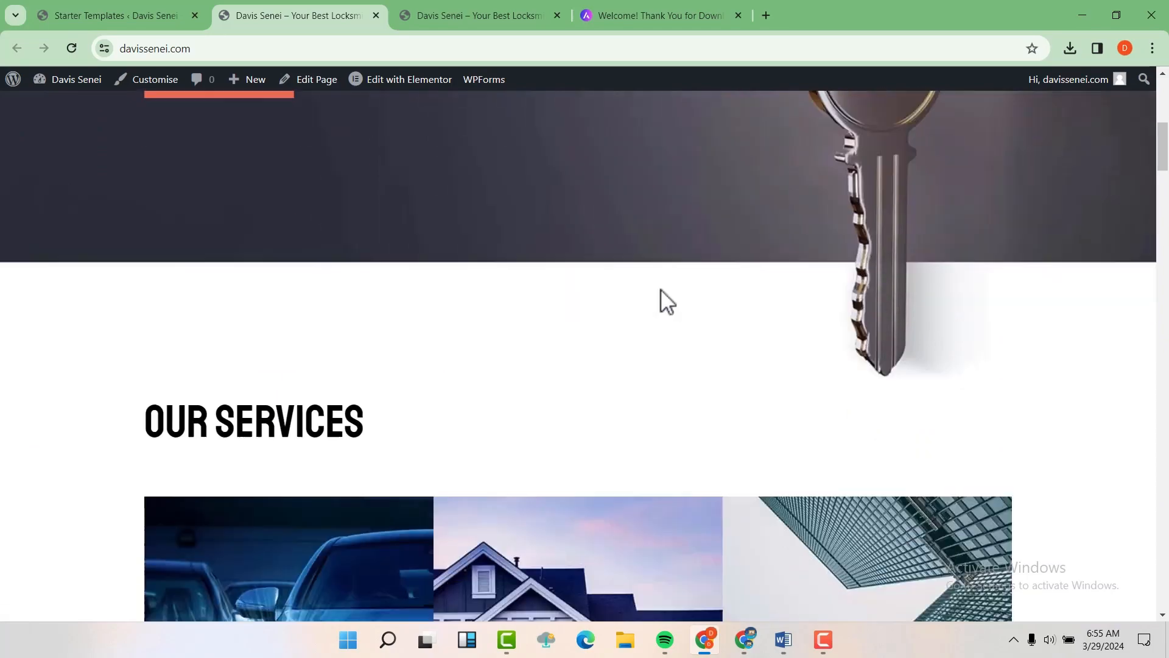
{"action": "scroll", "coordinate": [670, 291], "scroll_direction": "down", "scroll_amount": 20}
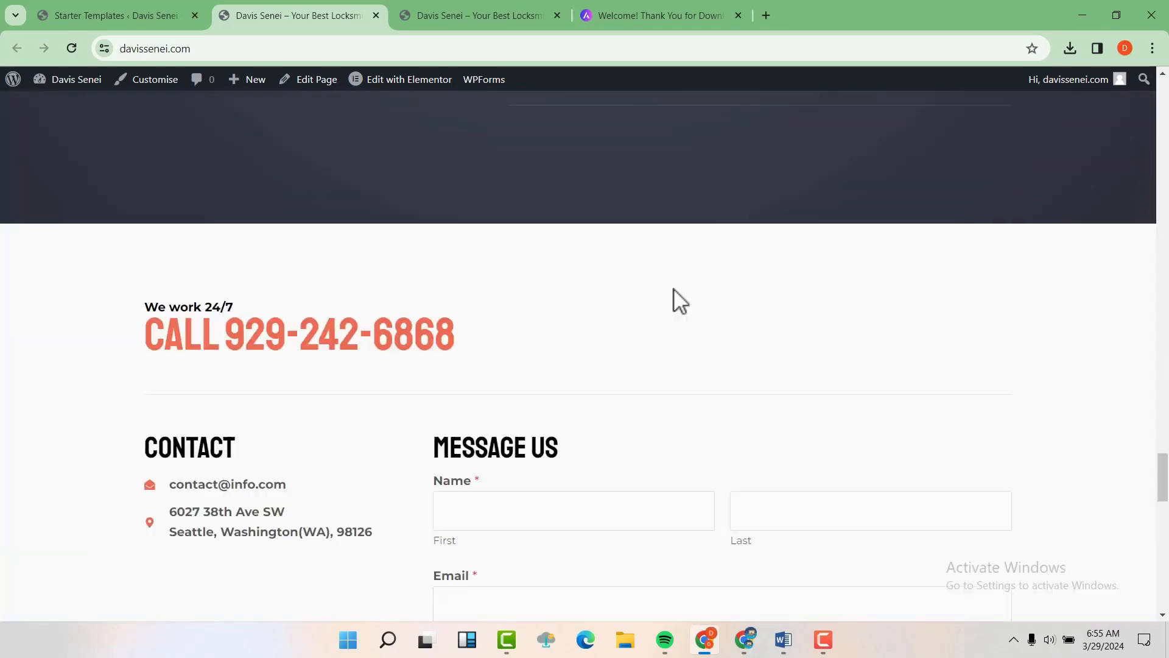
{"action": "key", "text": "Home"}
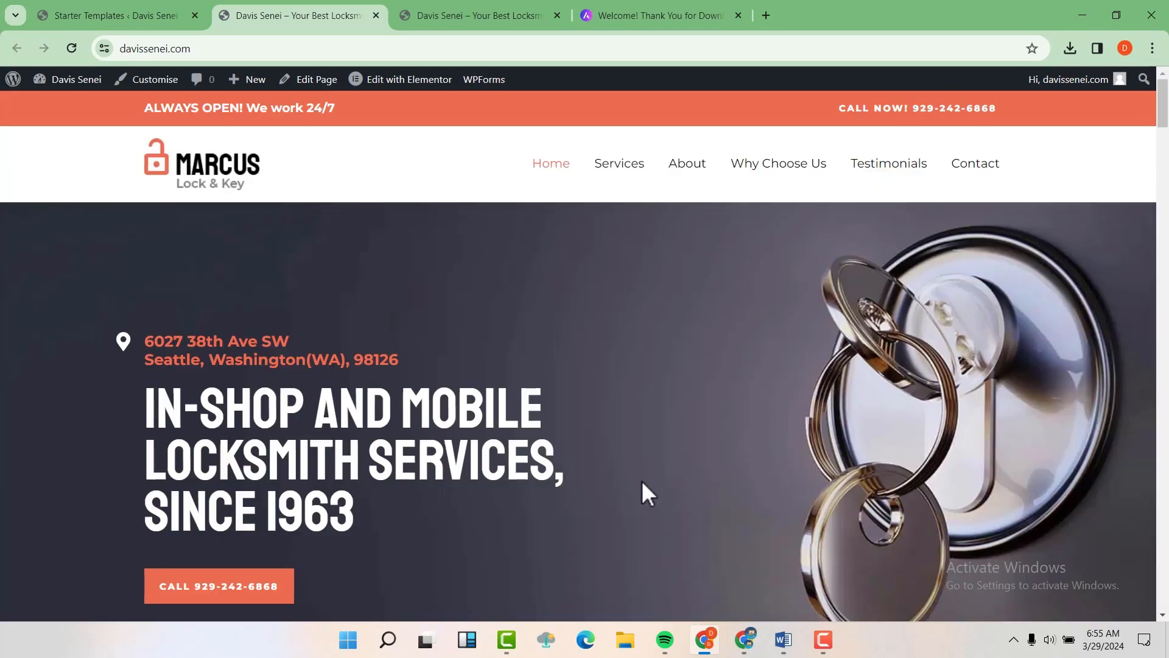
{"action": "scroll", "coordinate": [642, 480], "scroll_direction": "down", "scroll_amount": 1}
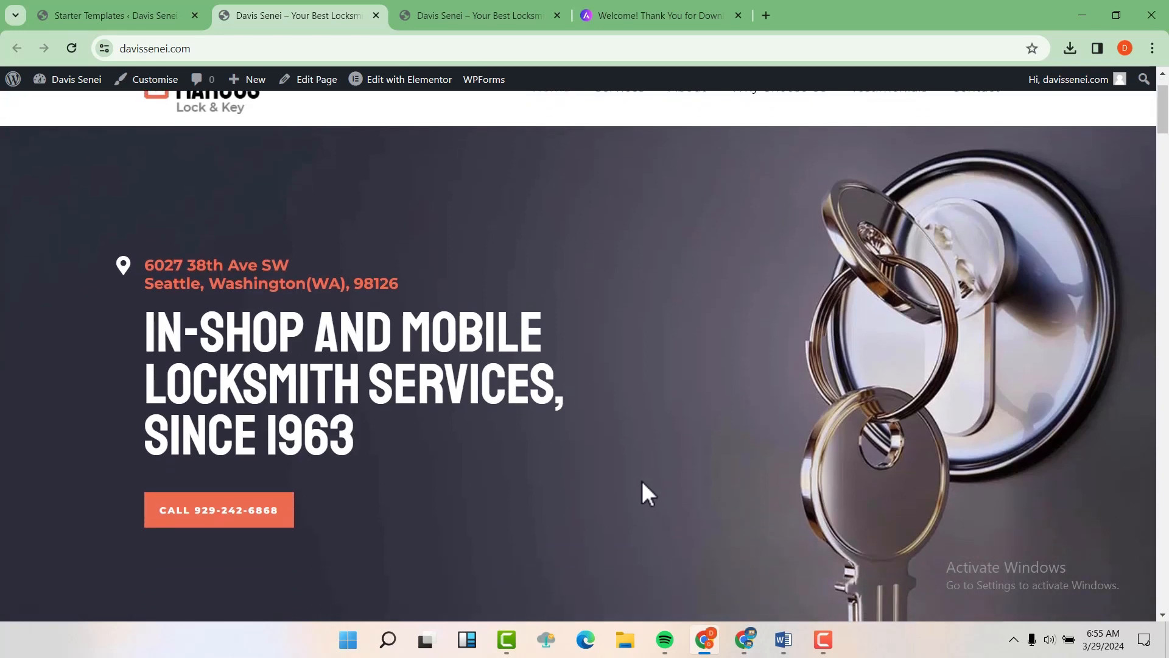
{"action": "left_click", "coordinate": [476, 12]}
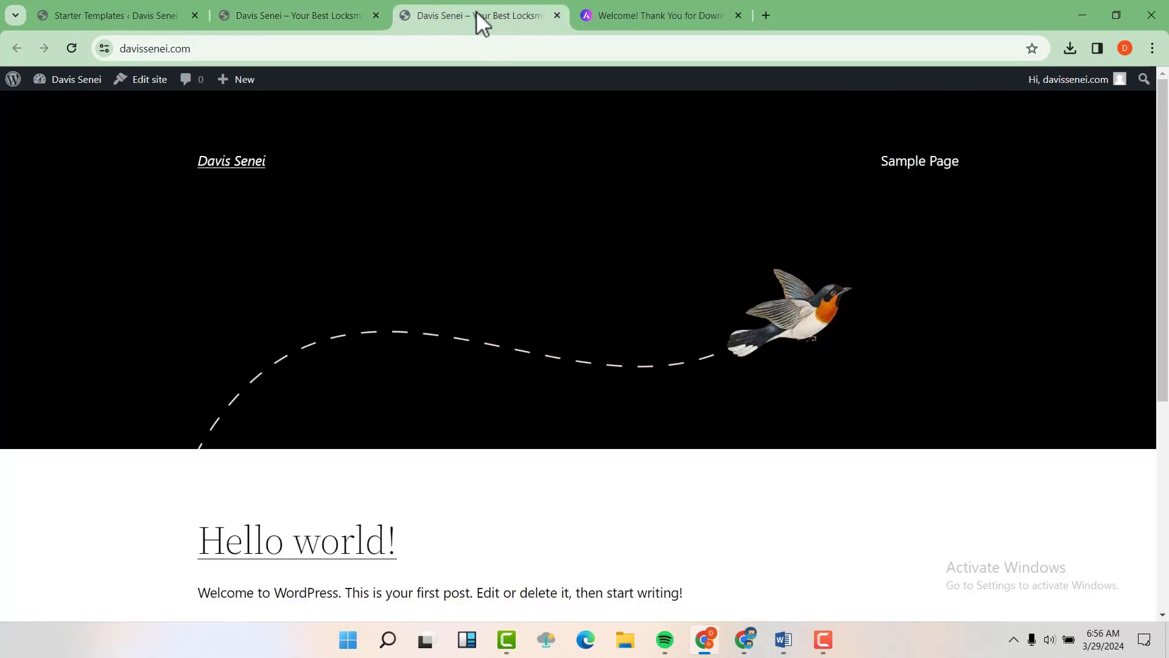
{"action": "left_click", "coordinate": [72, 49]}
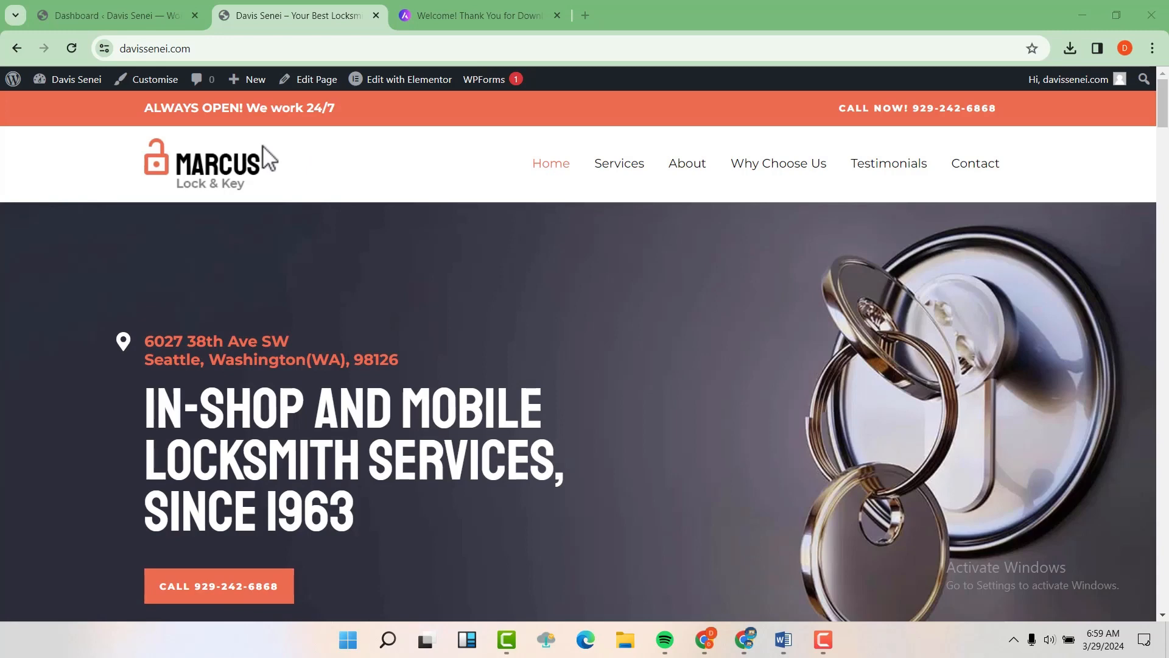
Step: Open the Astra Customizer on the locksmith homepage and scroll the preview to the footer and back
{"action": "left_click", "coordinate": [147, 81]}
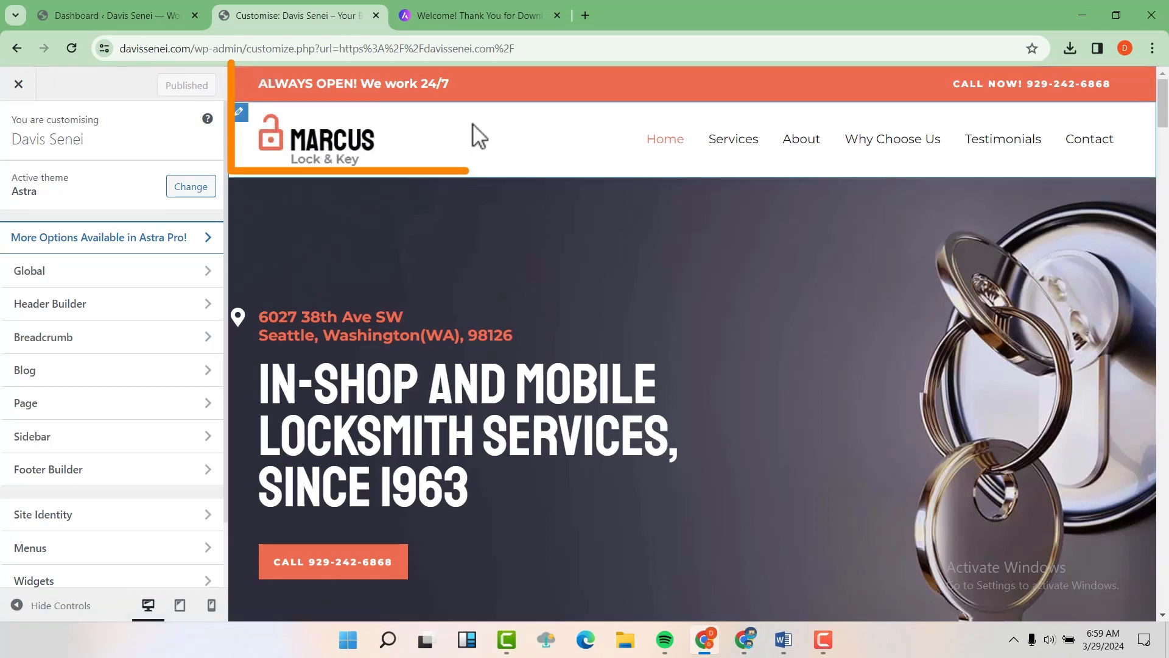
{"action": "left_click_drag", "start_coordinate": [1163, 117], "coordinate": [1164, 618]}
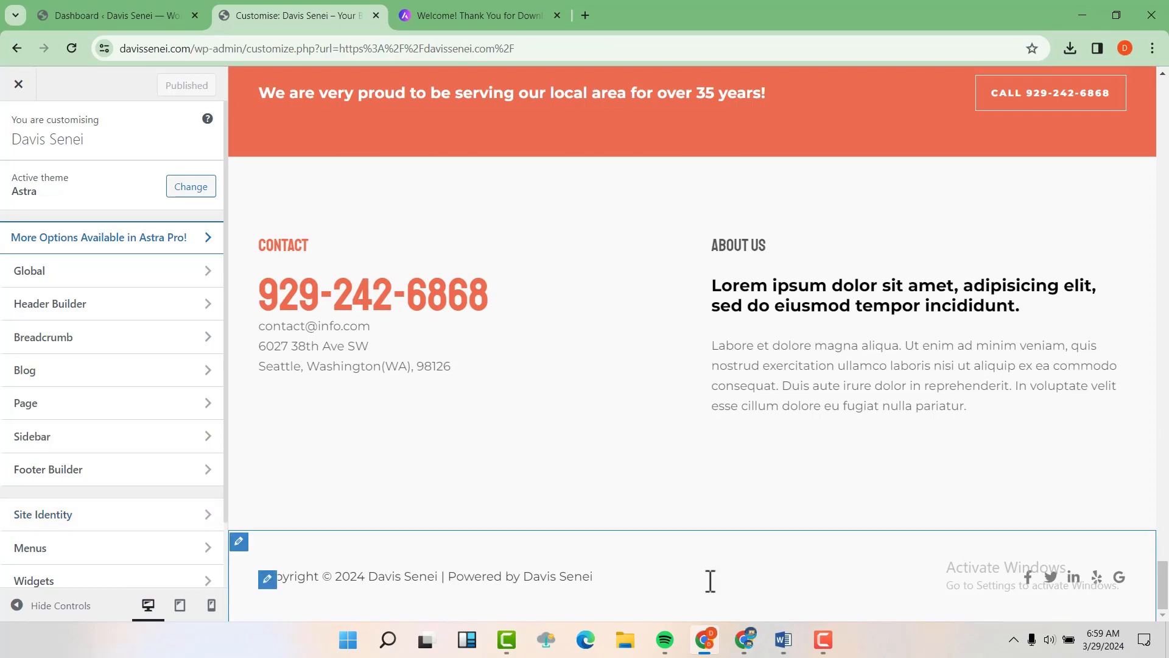
{"action": "left_click_drag", "start_coordinate": [1167, 594], "coordinate": [1166, 91]}
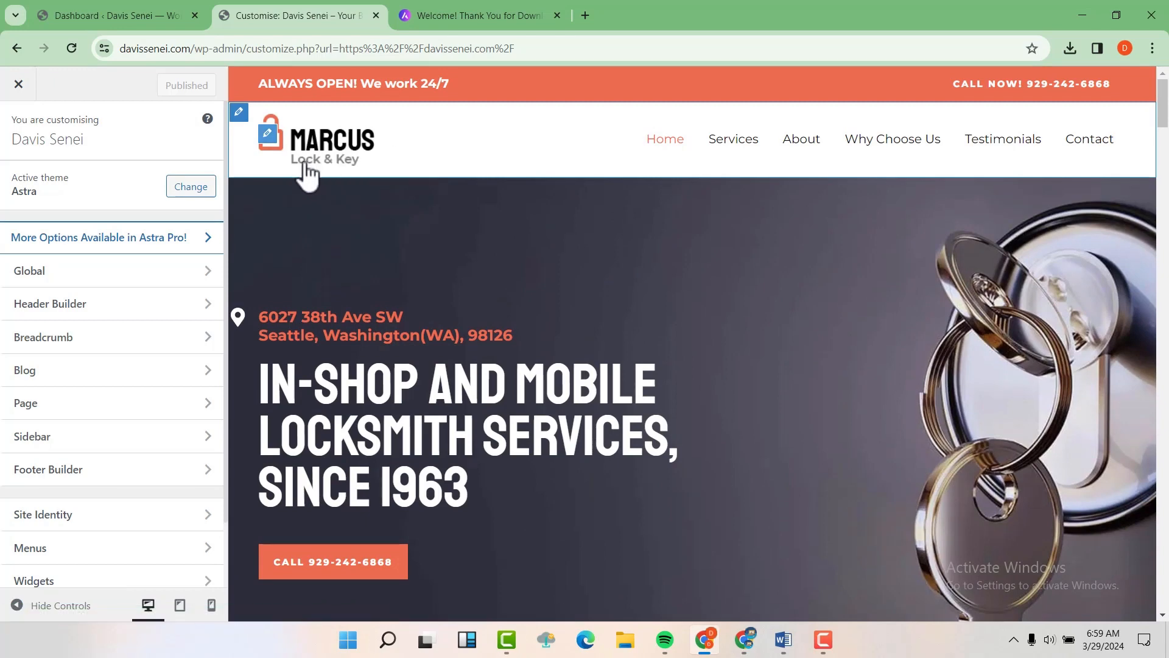
Step: Upload icons8-locker-48 and crop it to the full icon as the new header logo
{"action": "left_click", "coordinate": [269, 133]}
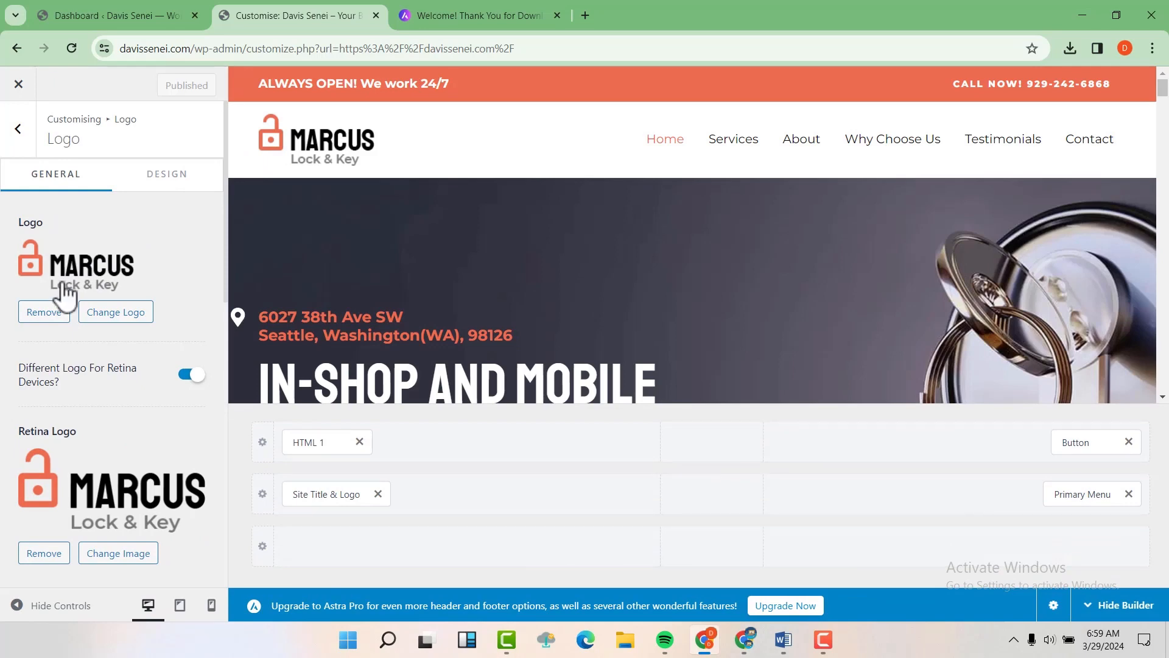
{"action": "left_click", "coordinate": [117, 325]}
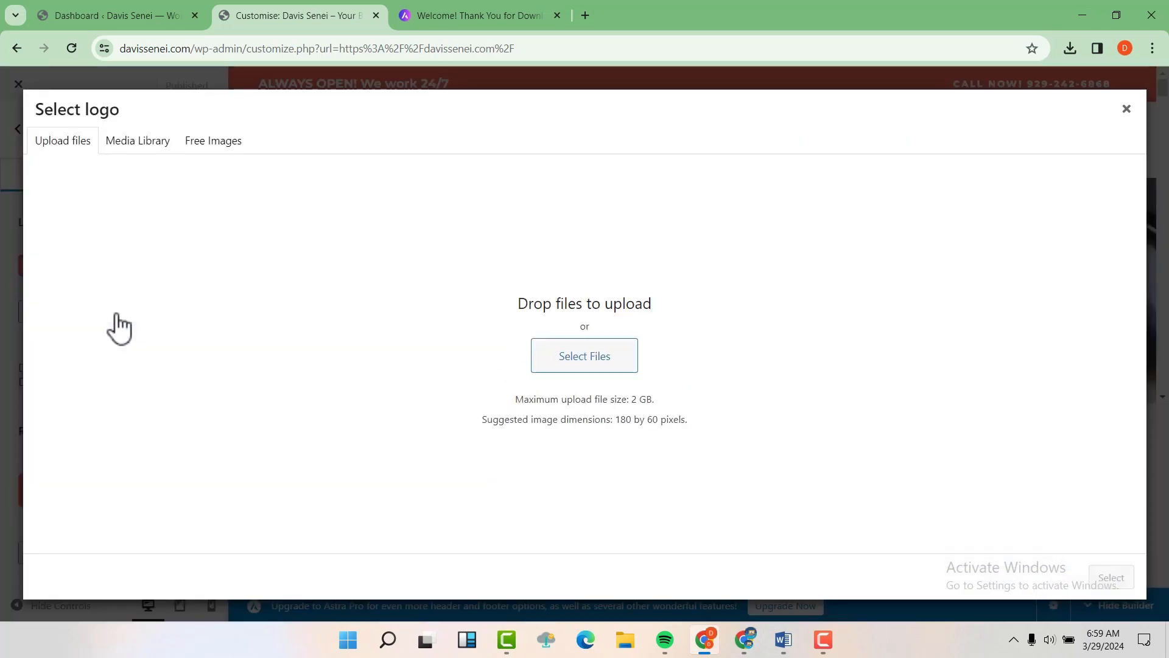
{"action": "left_click", "coordinate": [587, 368]}
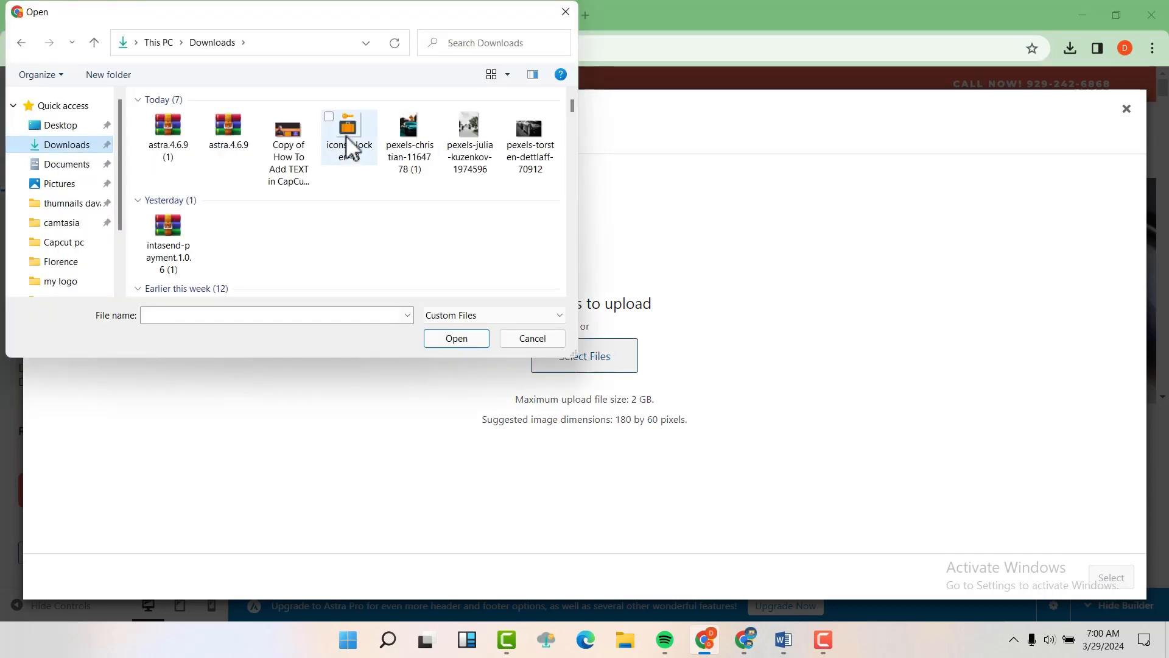
{"action": "left_click", "coordinate": [347, 146]}
{"action": "left_click", "coordinate": [458, 339]}
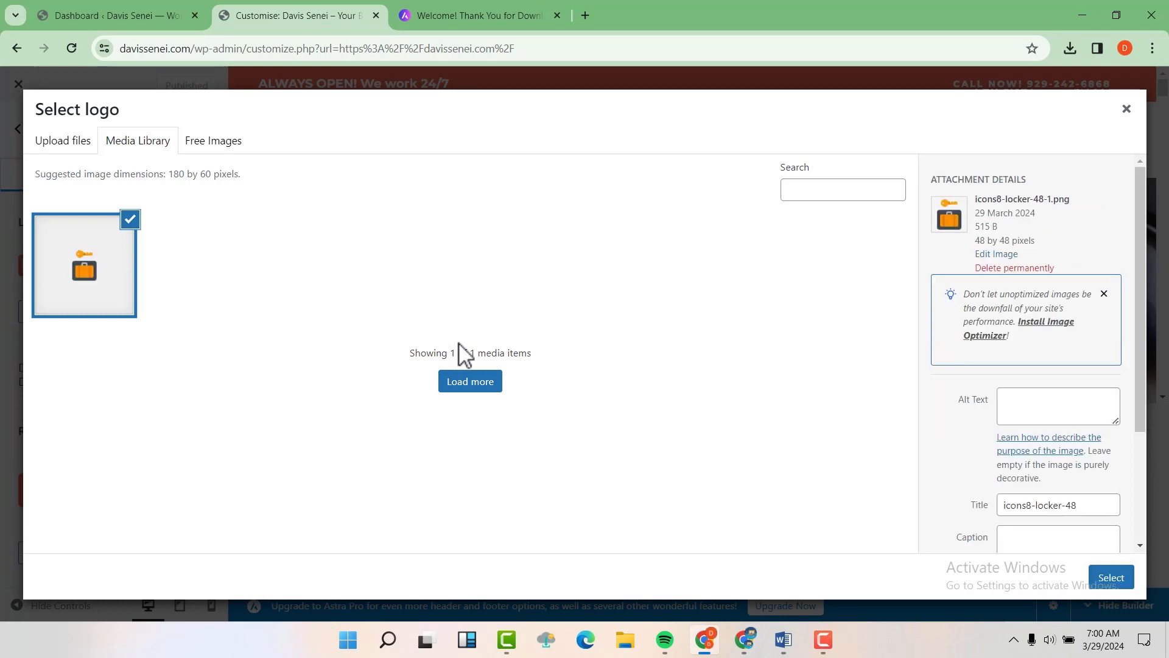
{"action": "left_click", "coordinate": [1111, 578]}
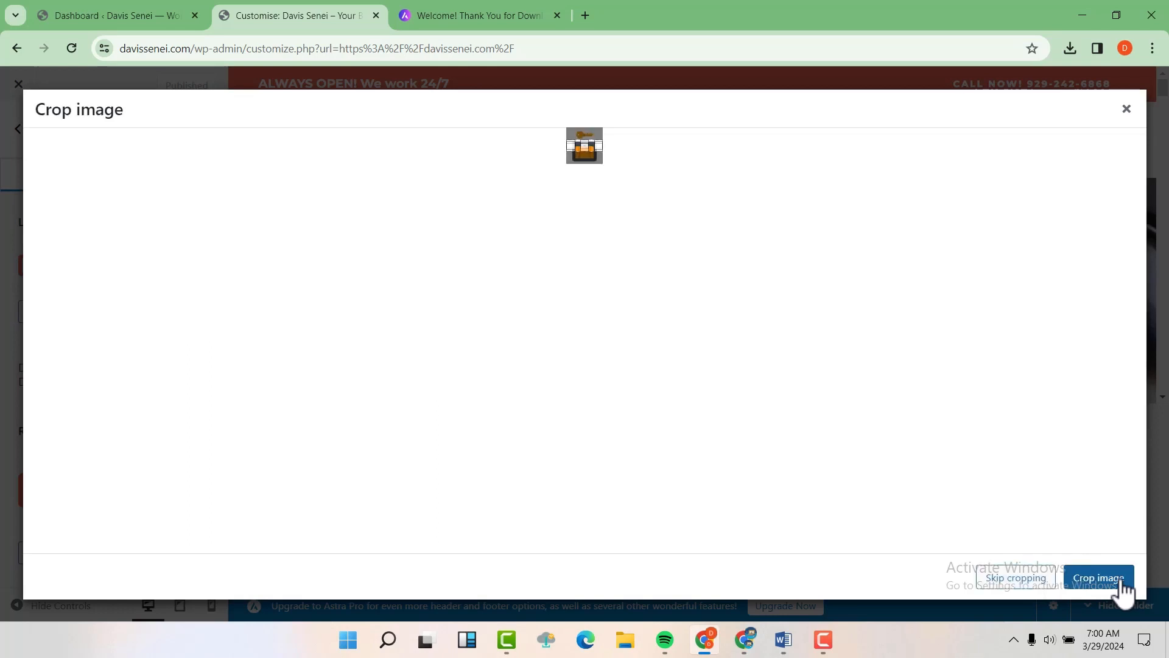
{"action": "mouse_move", "coordinate": [585, 151]}
{"action": "left_mouse_down"}
{"action": "mouse_move", "coordinate": [589, 164]}
{"action": "mouse_move", "coordinate": [586, 129]}
{"action": "left_mouse_up"}
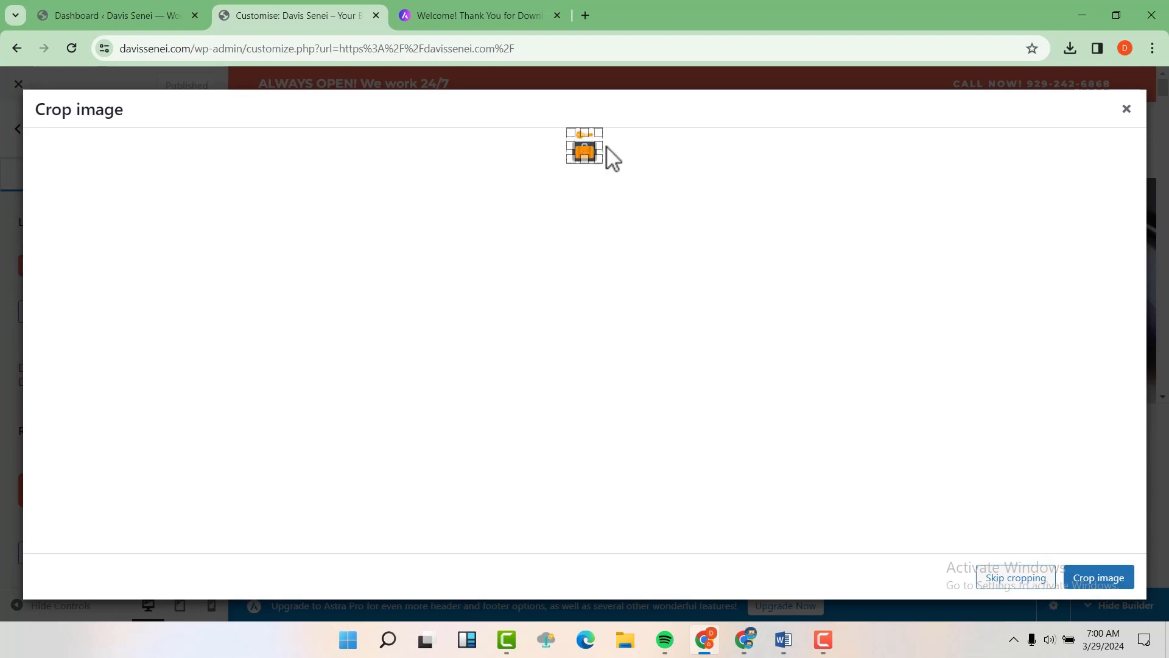
{"action": "left_click", "coordinate": [1094, 578]}
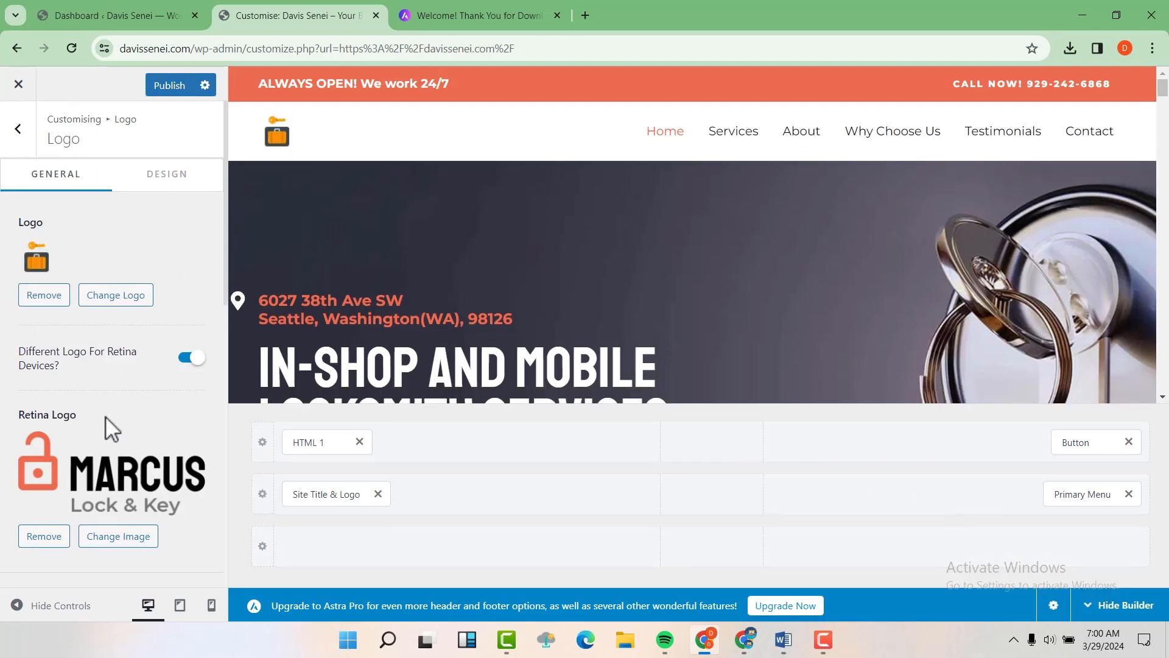
{"action": "scroll", "coordinate": [104, 415], "scroll_direction": "down", "scroll_amount": 4}
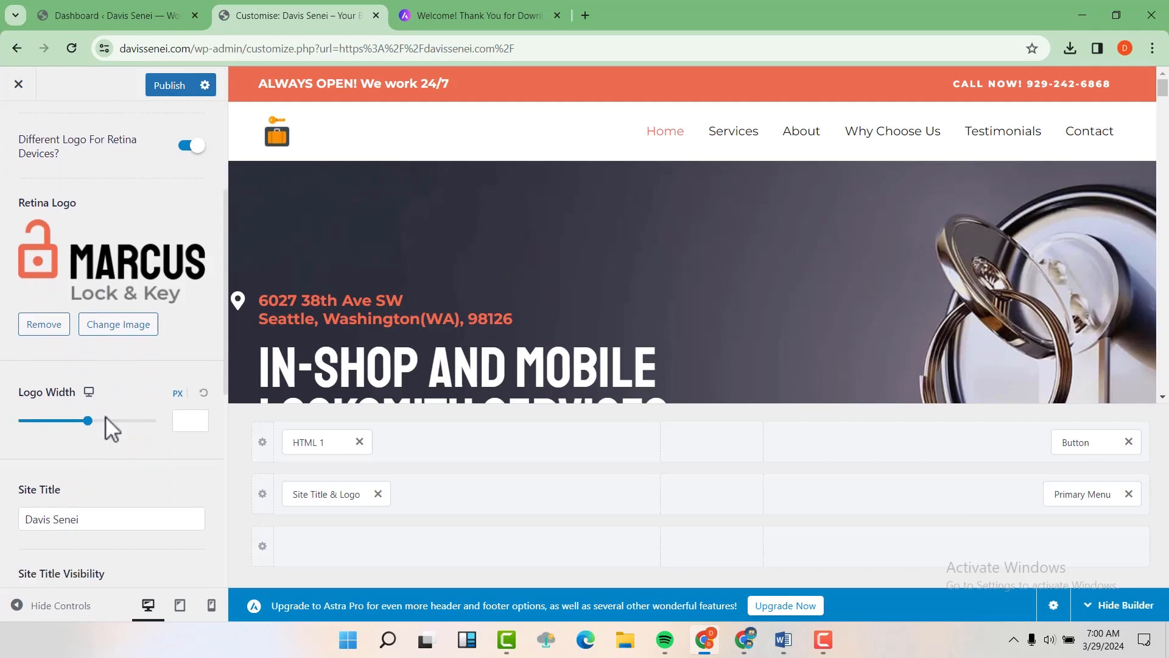
{"action": "scroll", "coordinate": [104, 415], "scroll_direction": "down", "scroll_amount": 5}
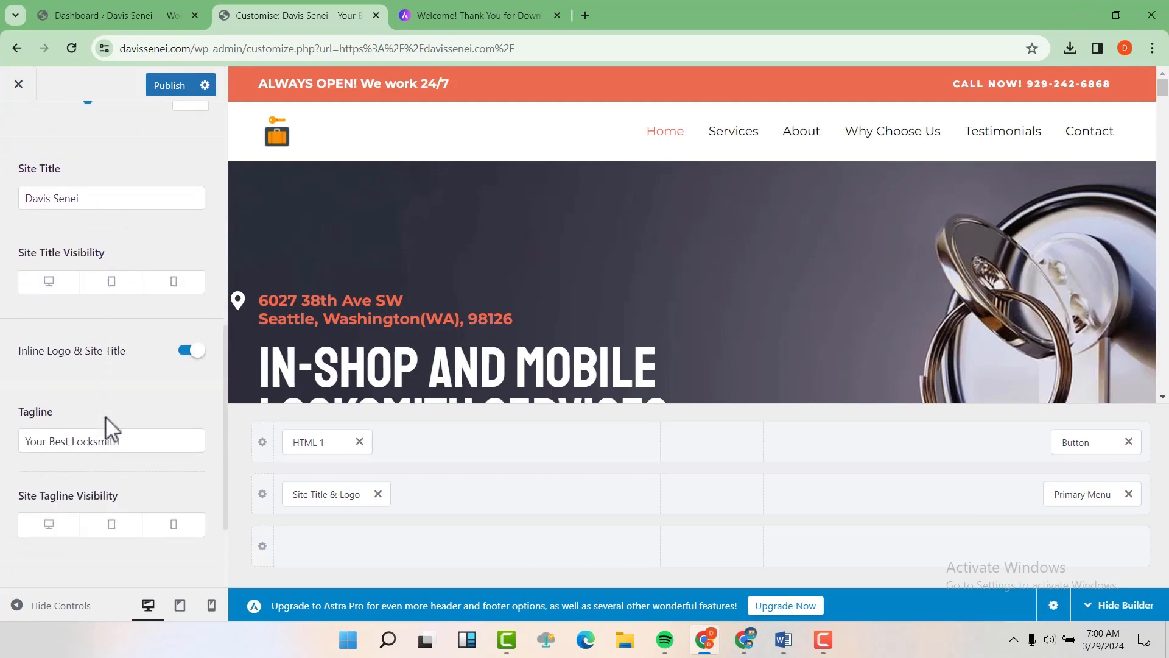
{"action": "scroll", "coordinate": [105, 415], "scroll_direction": "down", "scroll_amount": 2}
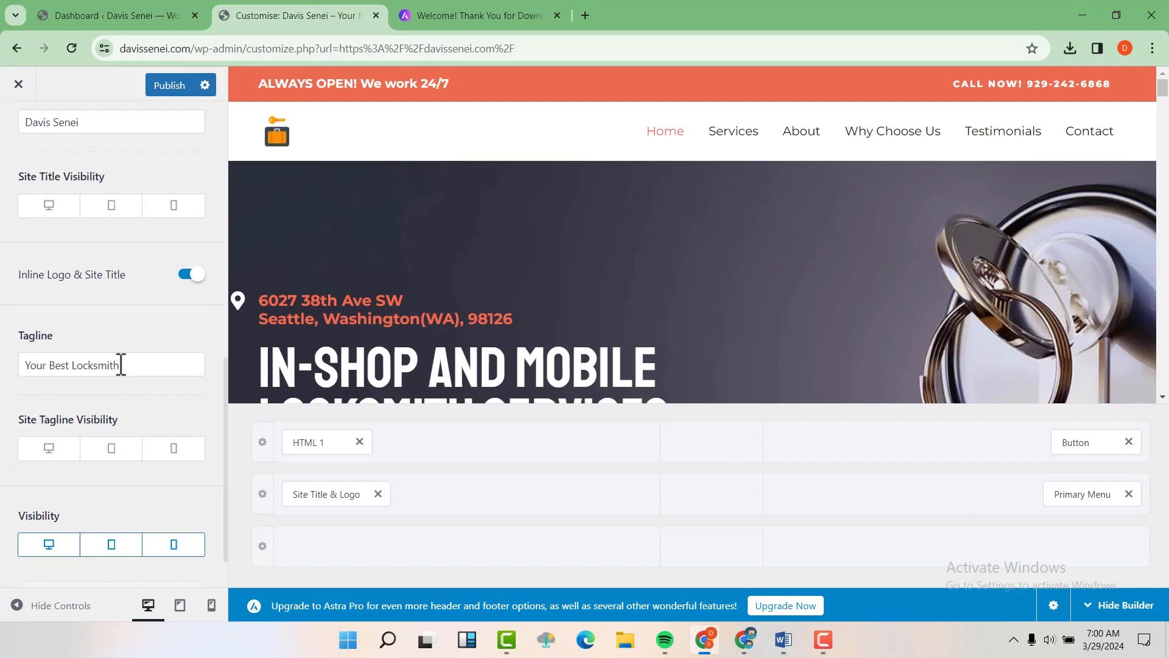
{"action": "scroll", "coordinate": [121, 365], "scroll_direction": "down", "scroll_amount": 1}
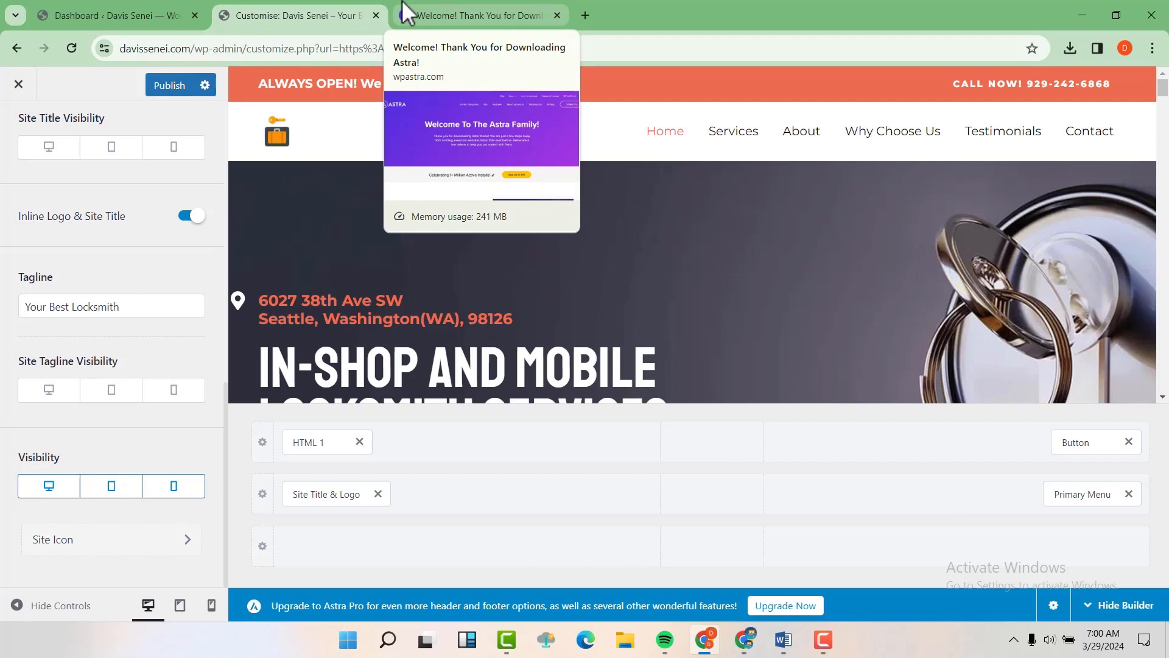
Step: Choose the icons8-locker-48 image as the site icon and apply its crop
{"action": "left_click", "coordinate": [100, 539]}
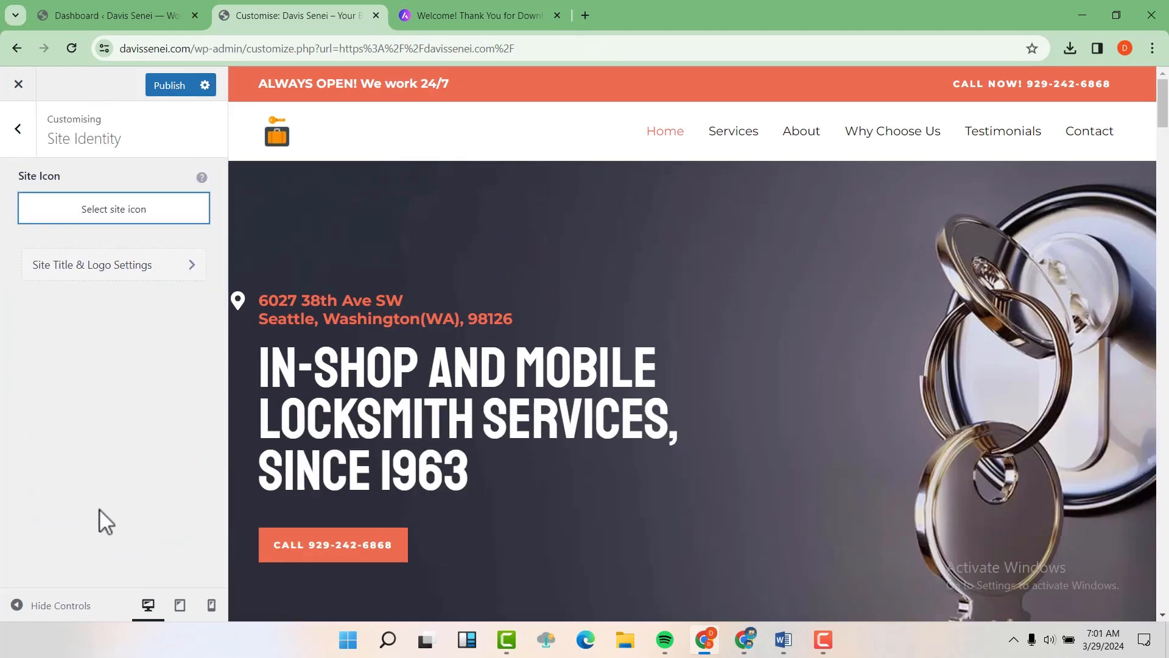
{"action": "left_click", "coordinate": [120, 210]}
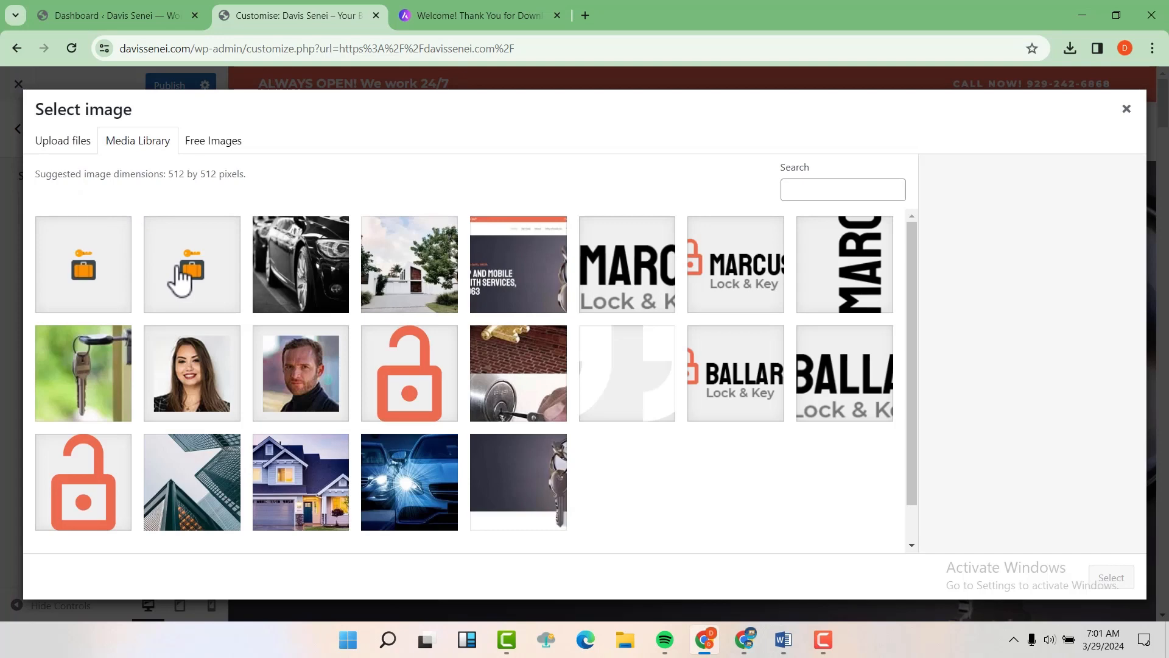
{"action": "left_click", "coordinate": [175, 271]}
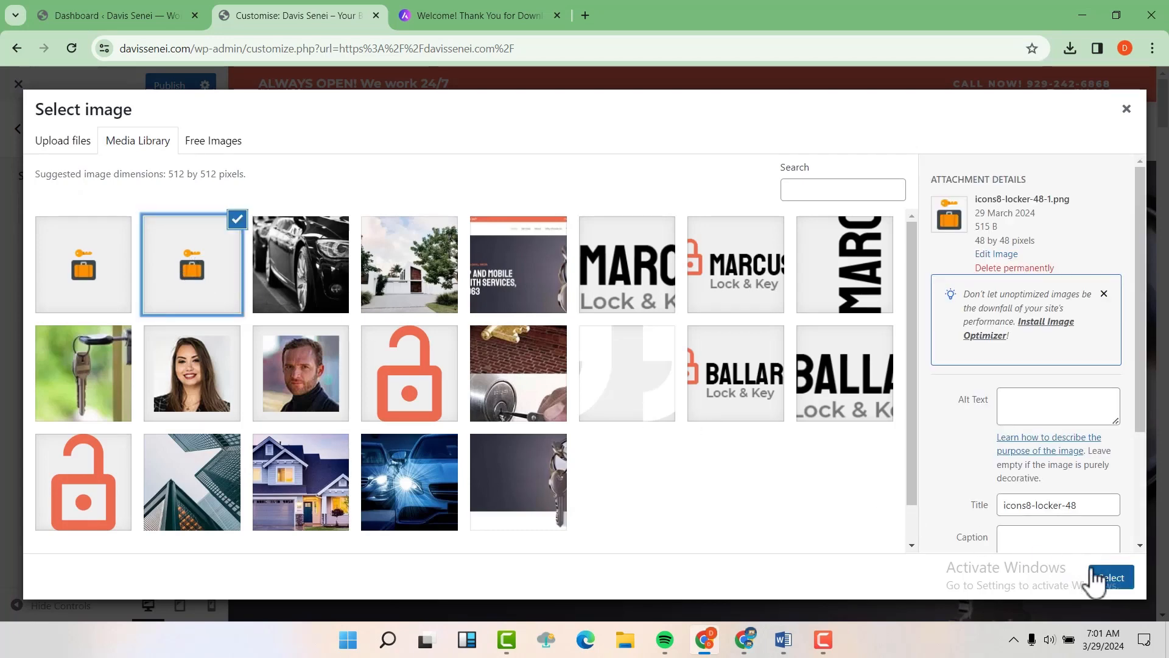
{"action": "left_click", "coordinate": [1109, 577]}
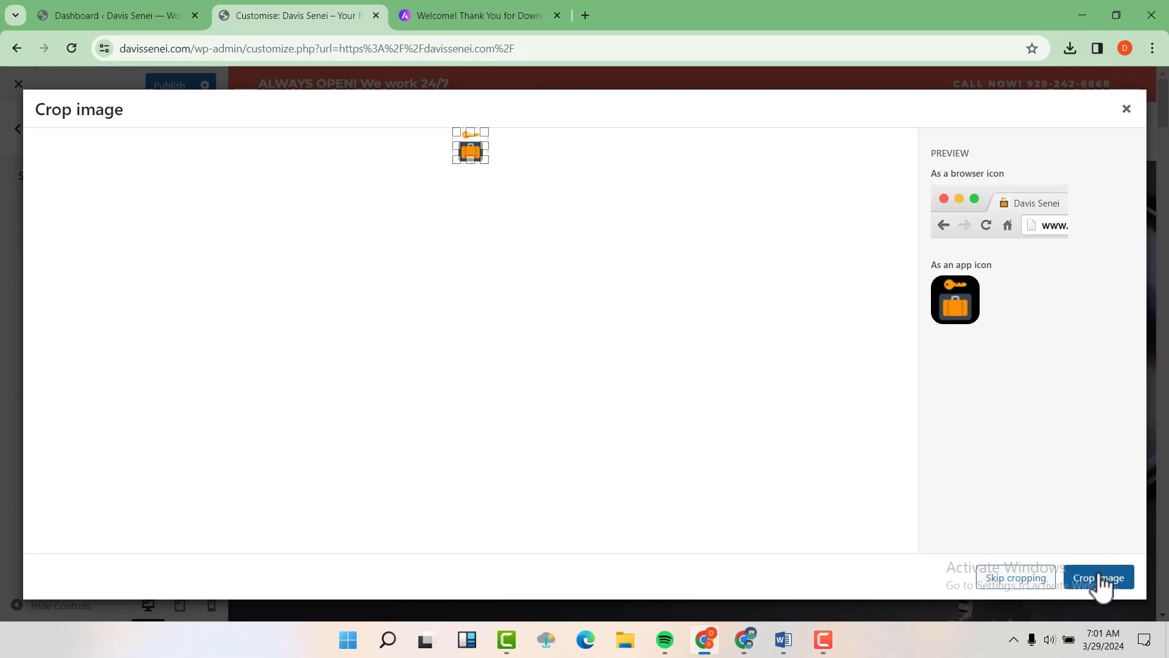
{"action": "left_click", "coordinate": [1100, 580]}
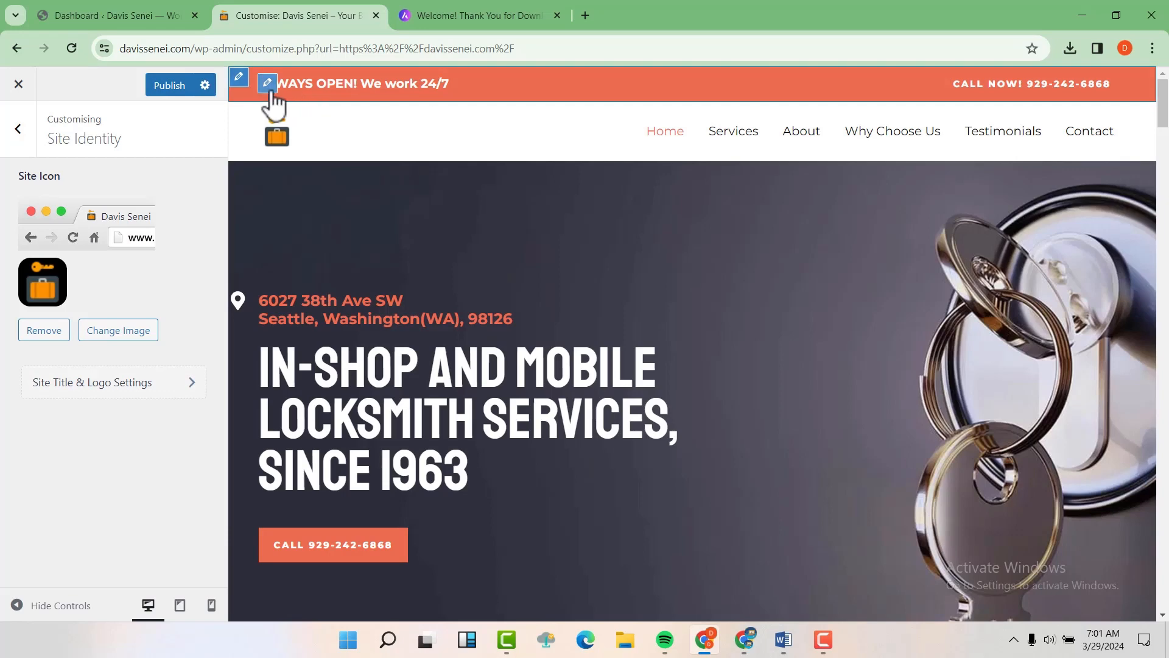
Step: In the HTML 1 text editor, replace 'We work 24/7' with 'We work Monday to Friday'
{"action": "left_click", "coordinate": [268, 83]}
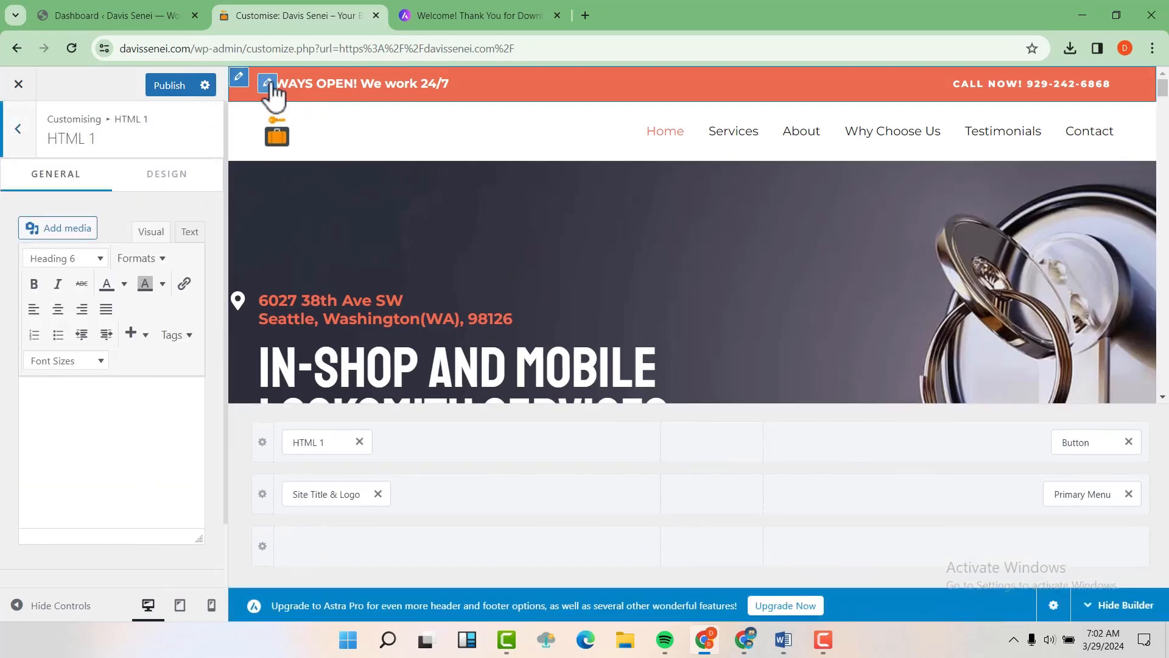
{"action": "left_click", "coordinate": [189, 232]}
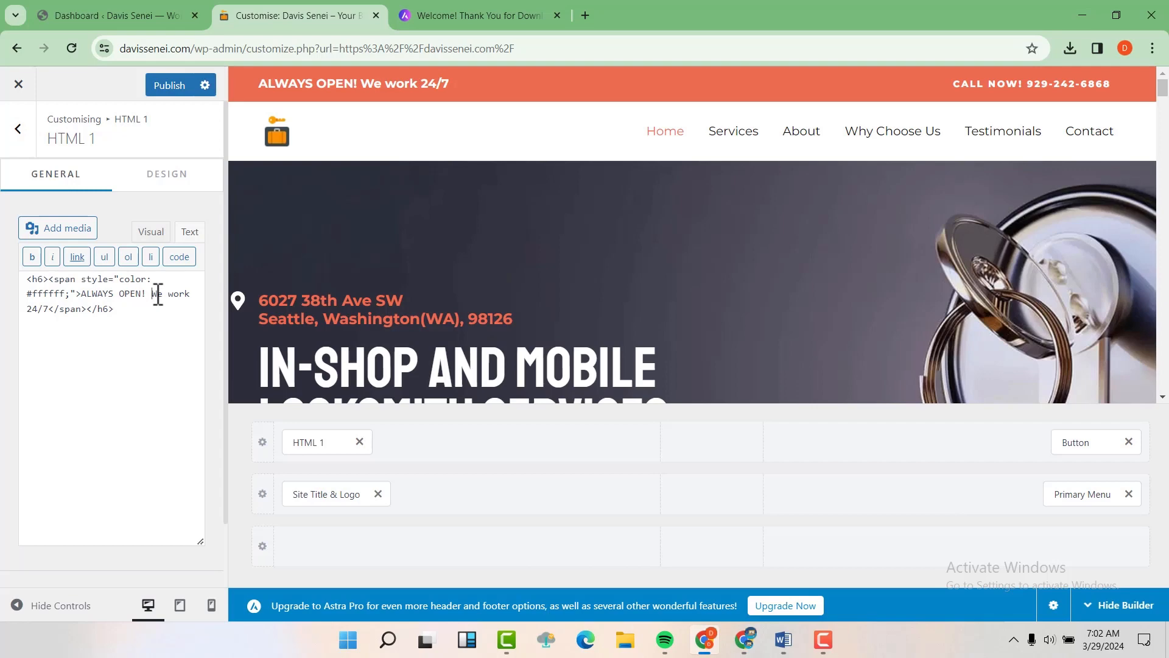
{"action": "left_click_drag", "start_coordinate": [152, 294], "coordinate": [50, 312]}
{"action": "type", "text": "We work Monday to Friday"}
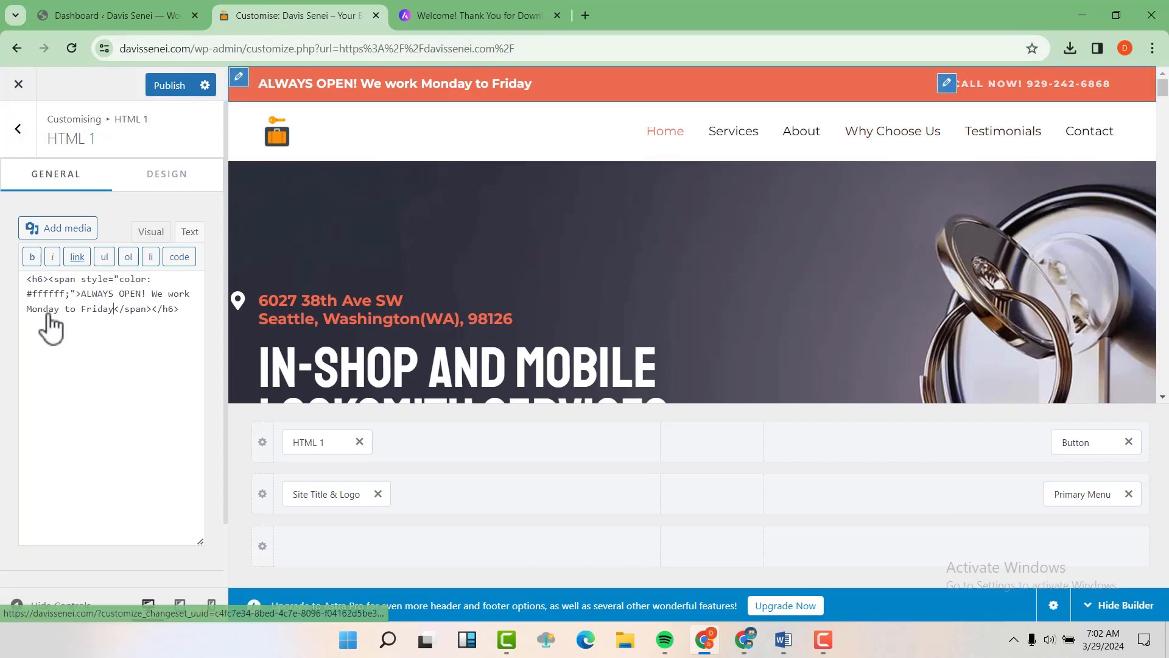
{"action": "left_click", "coordinate": [947, 83]}
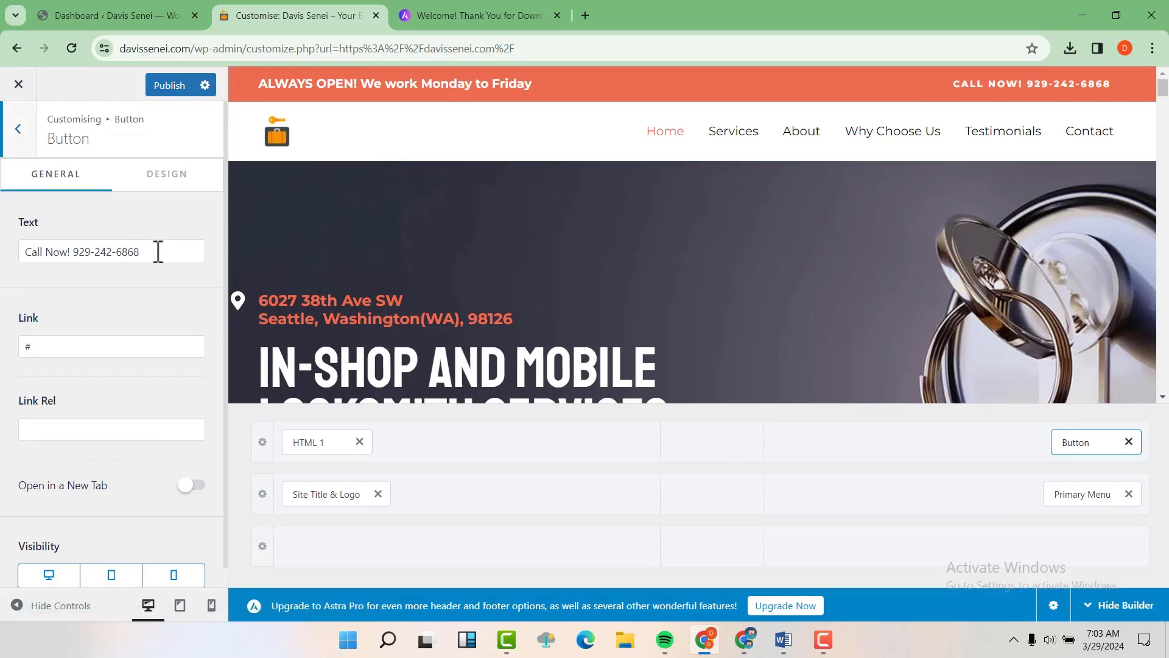
Step: Replace the last digits of the phone number in the Call Now! button text
{"action": "left_click_drag", "start_coordinate": [149, 252], "coordinate": [120, 251]}
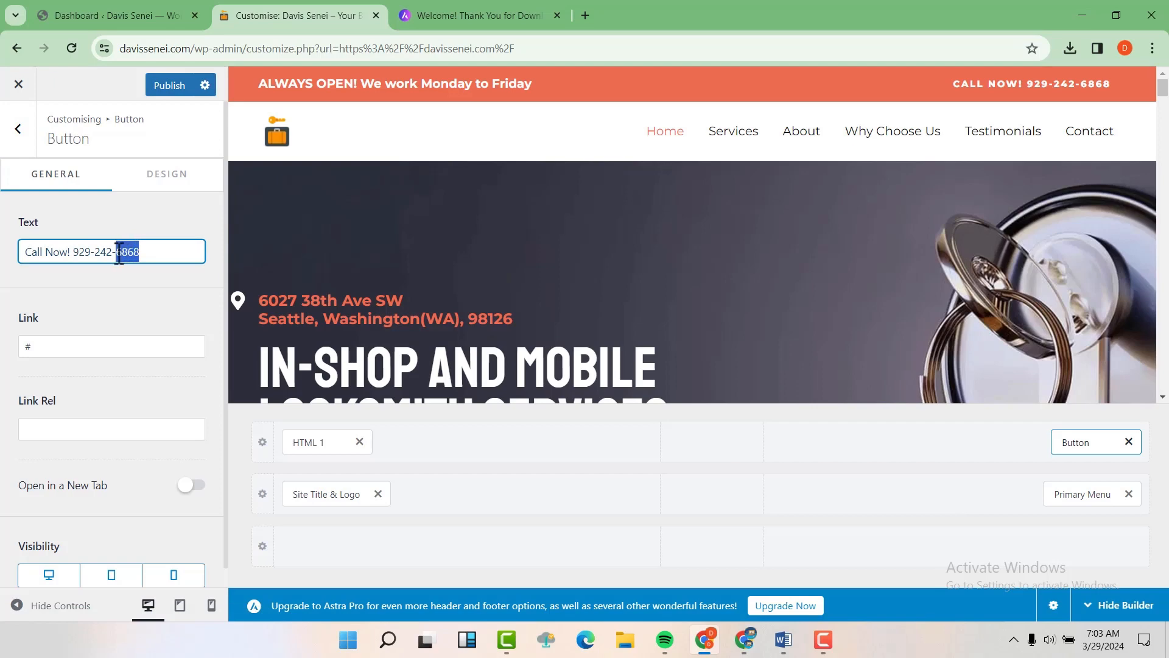
{"action": "type", "text": "777"}
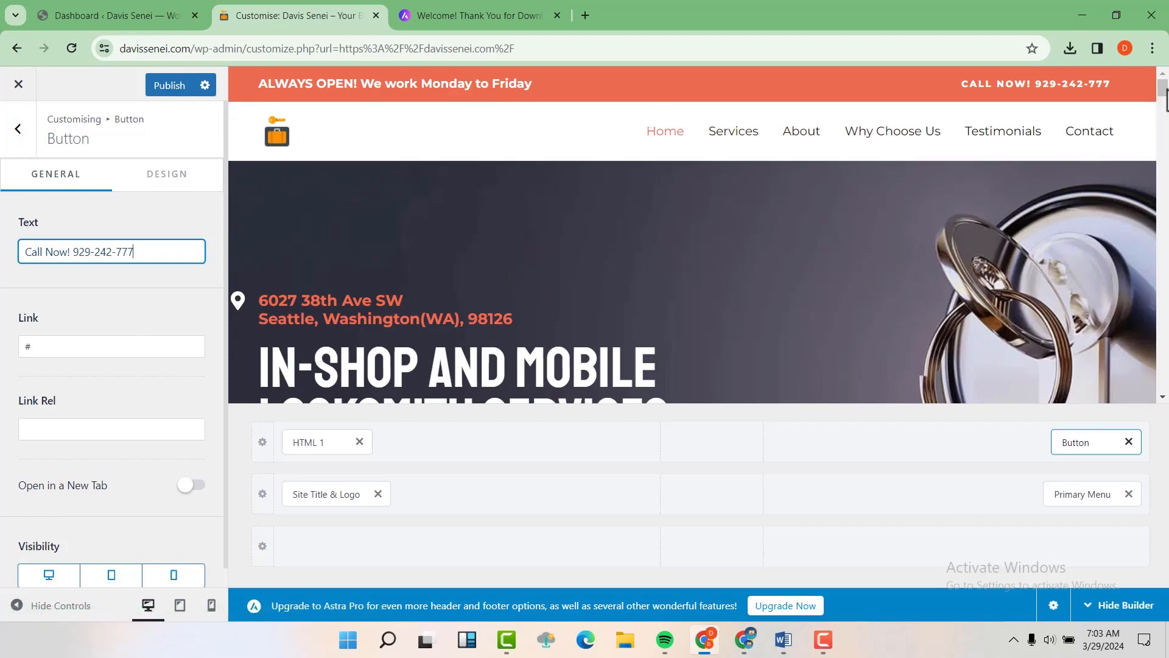
{"action": "left_click_drag", "start_coordinate": [1164, 97], "coordinate": [1165, 495]}
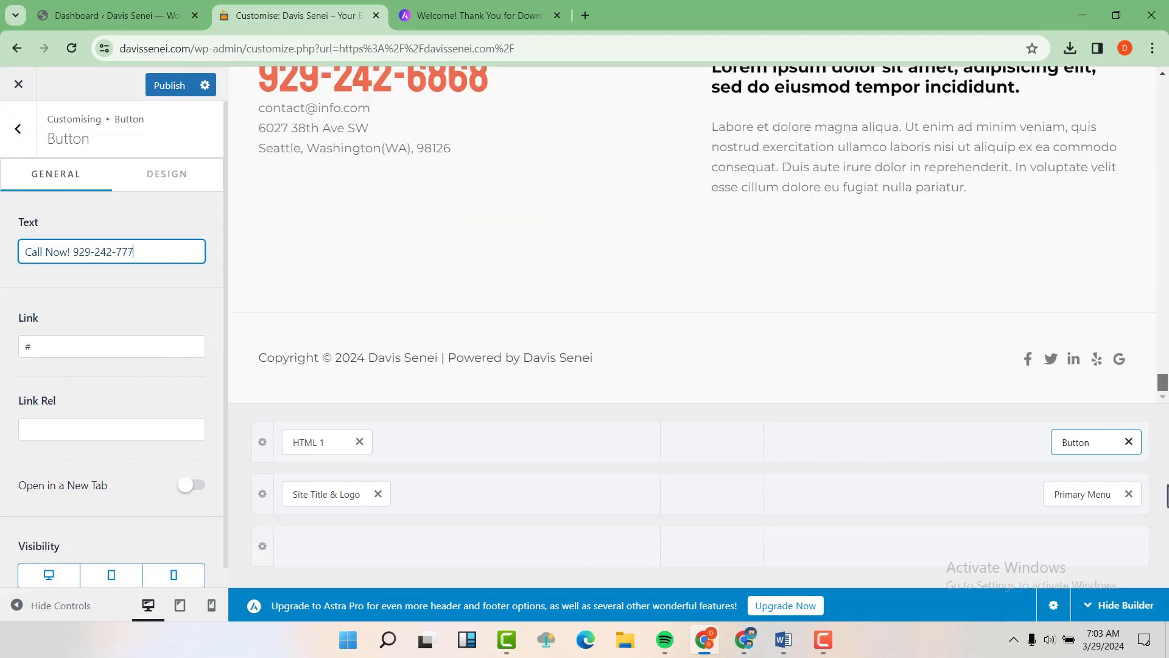
{"action": "left_click", "coordinate": [267, 364]}
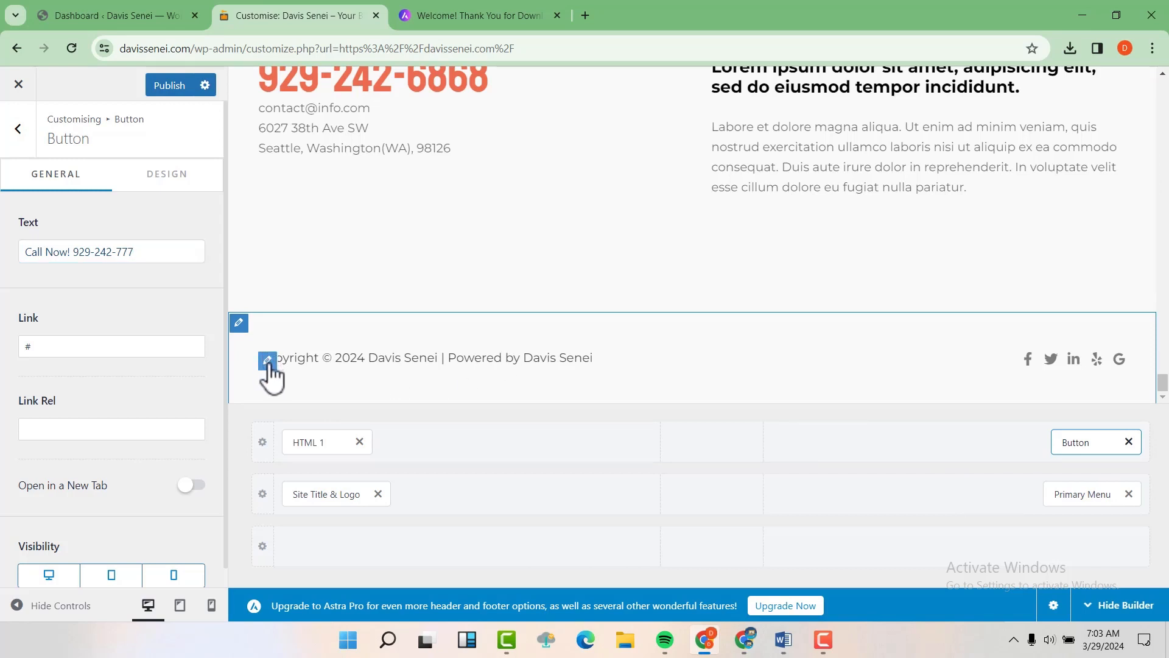
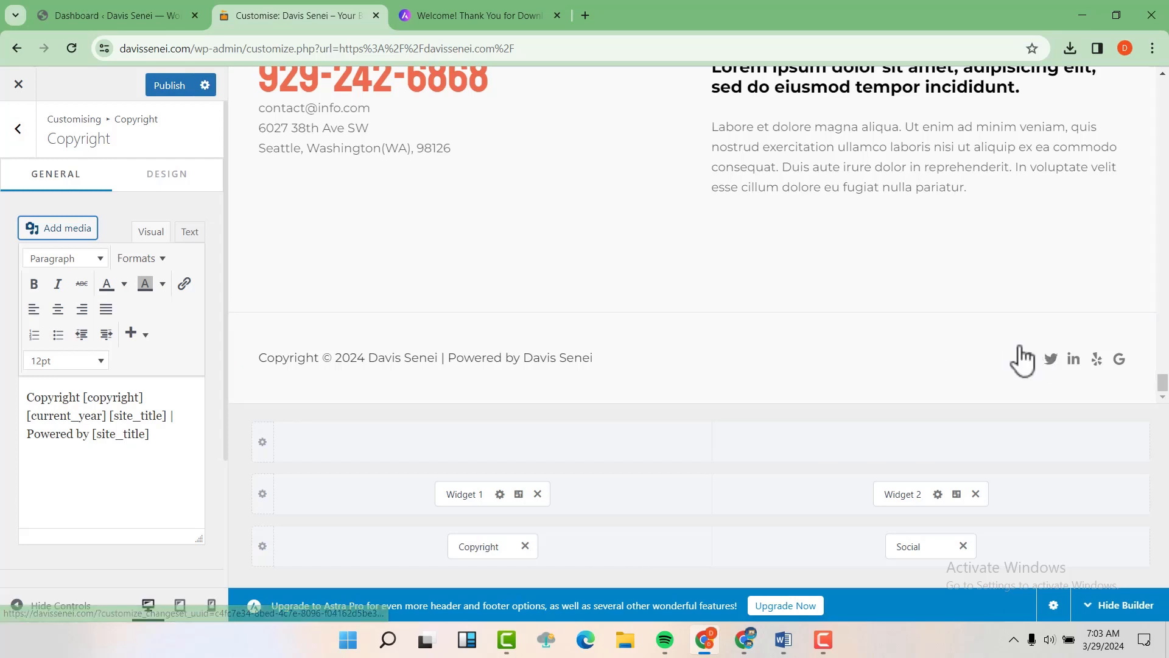
Step: Open the footer's Social icons settings and inspect the Facebook link entry
{"action": "left_click", "coordinate": [18, 131]}
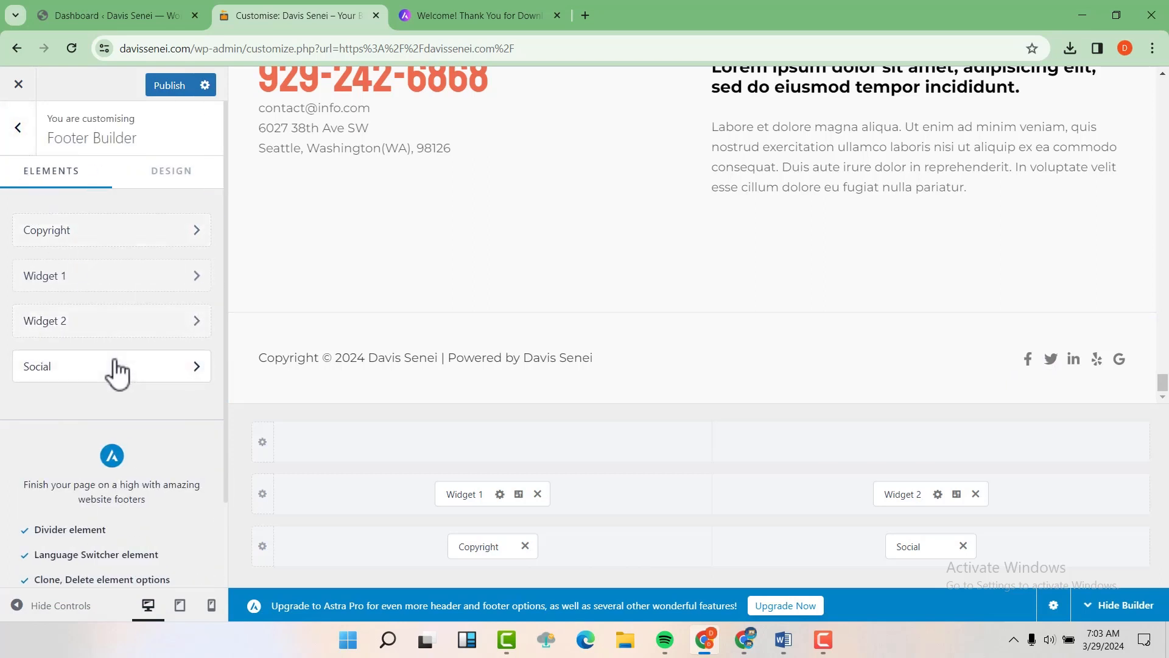
{"action": "left_click", "coordinate": [98, 380]}
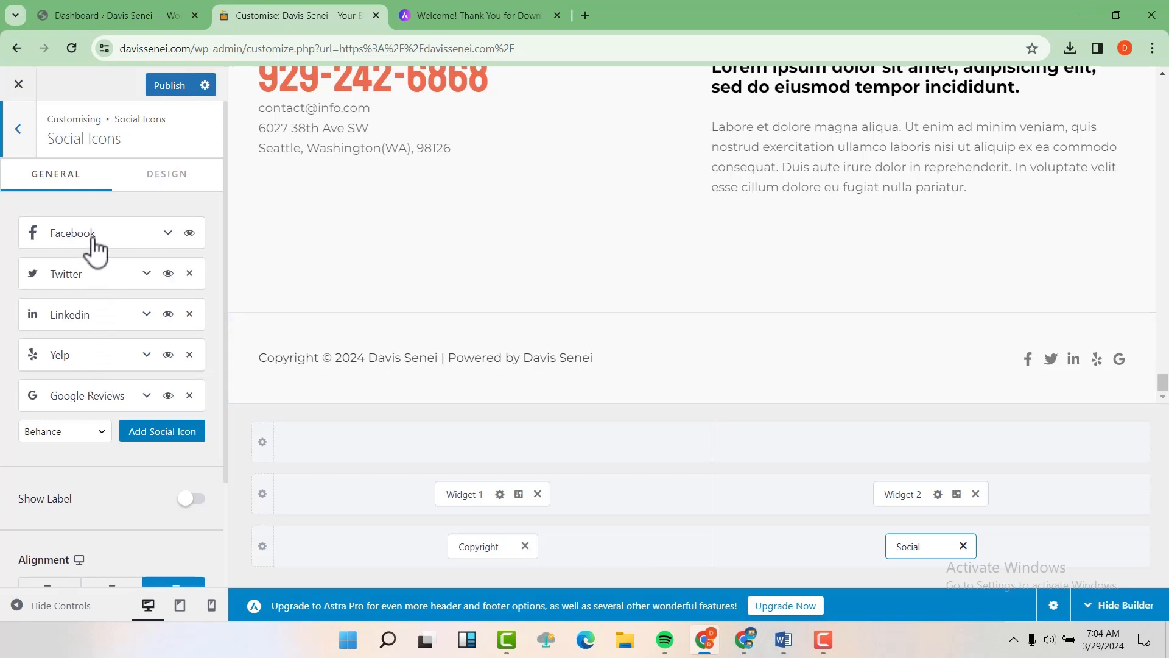
{"action": "left_click", "coordinate": [168, 234]}
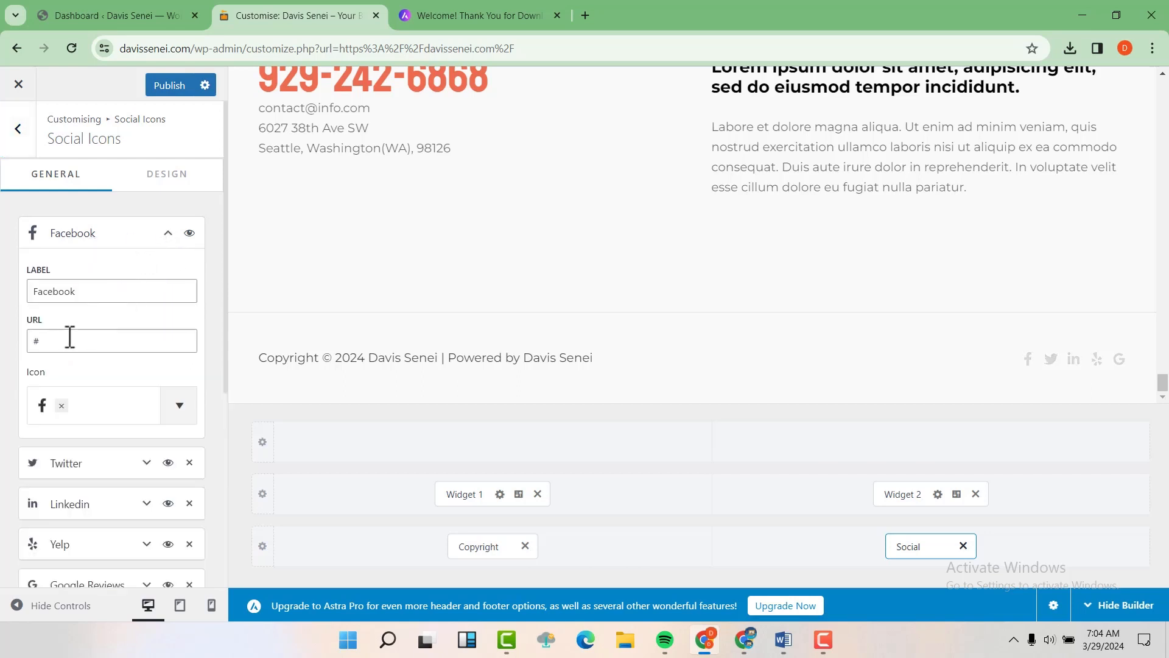
{"action": "left_click_drag", "start_coordinate": [70, 337], "coordinate": [31, 333]}
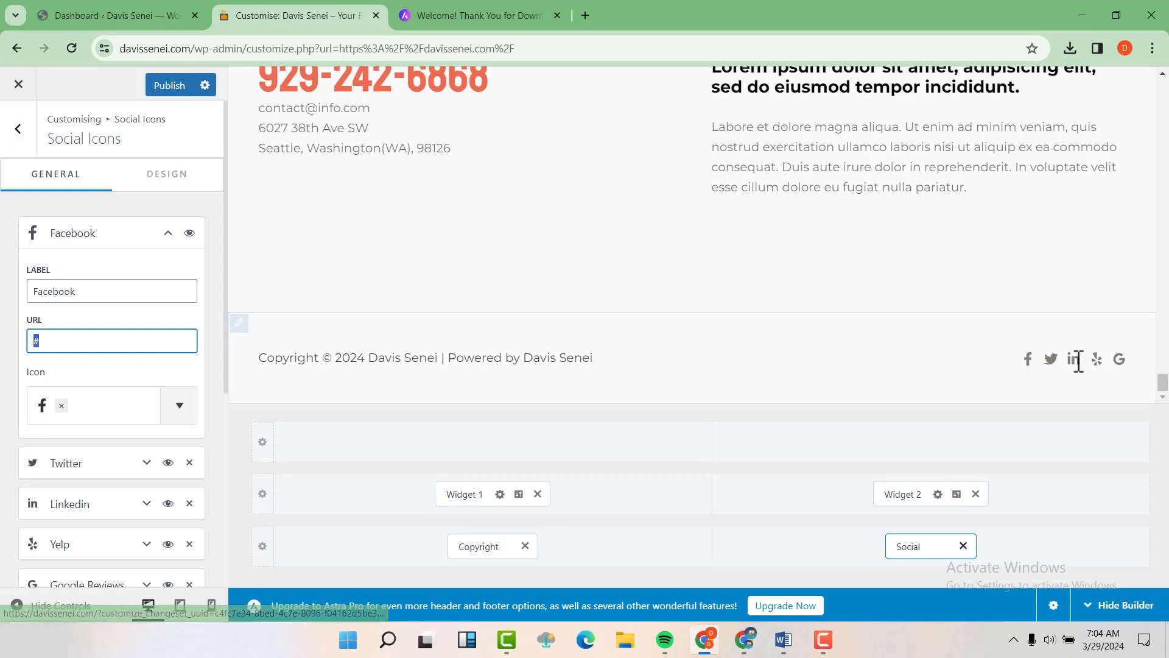
{"action": "left_click", "coordinate": [168, 234]}
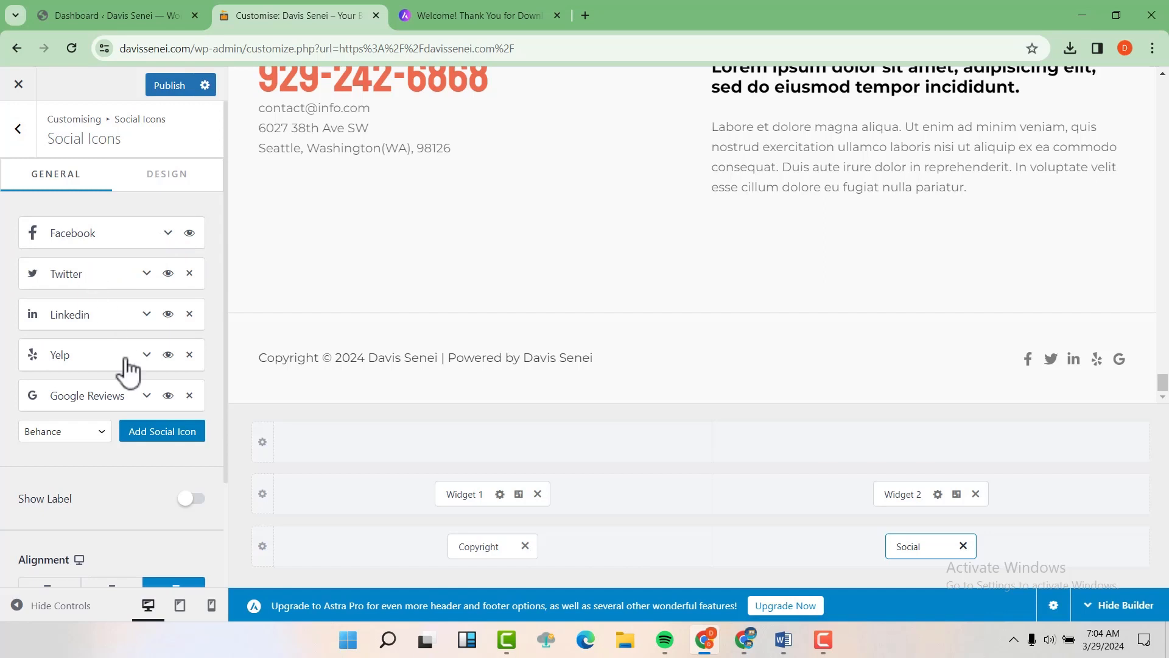
Step: Add a YouTube icon to the footer social icons, open its link field, and delete the Behance icon
{"action": "left_click", "coordinate": [153, 431]}
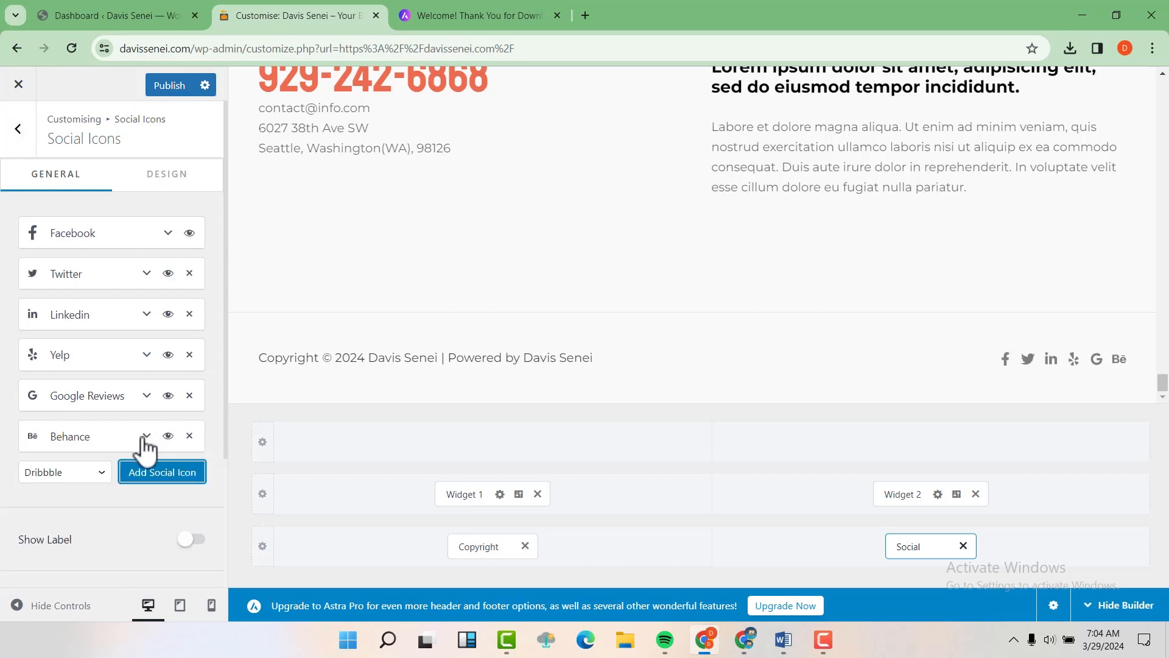
{"action": "left_click", "coordinate": [93, 465]}
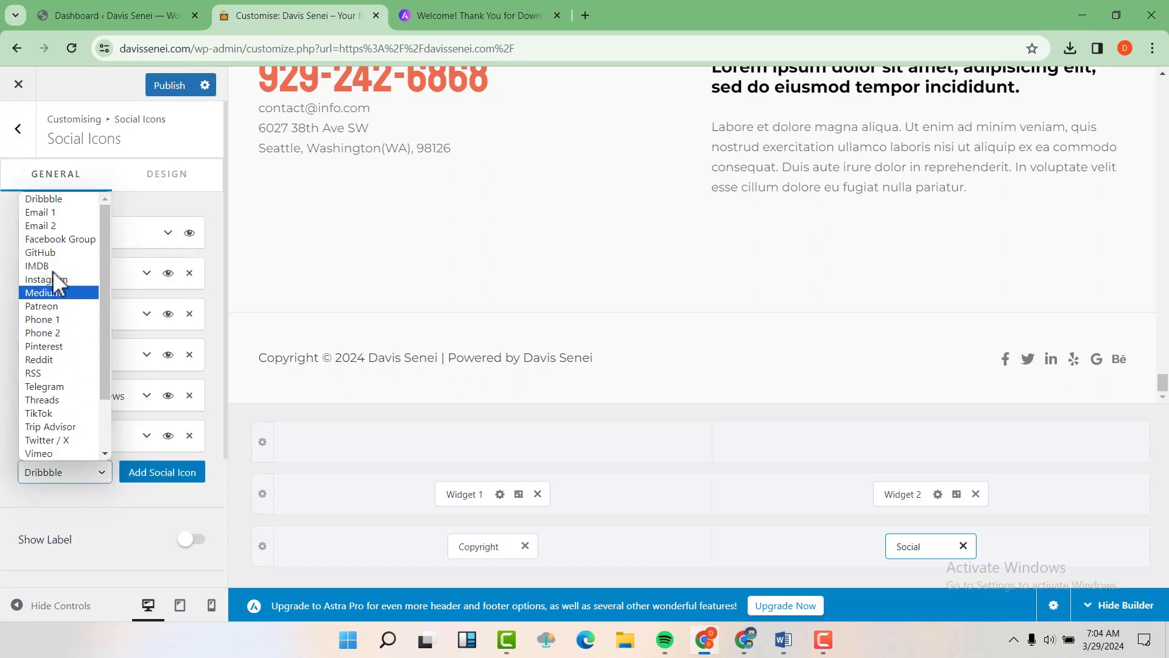
{"action": "scroll", "coordinate": [41, 316], "scroll_direction": "down", "scroll_amount": 2}
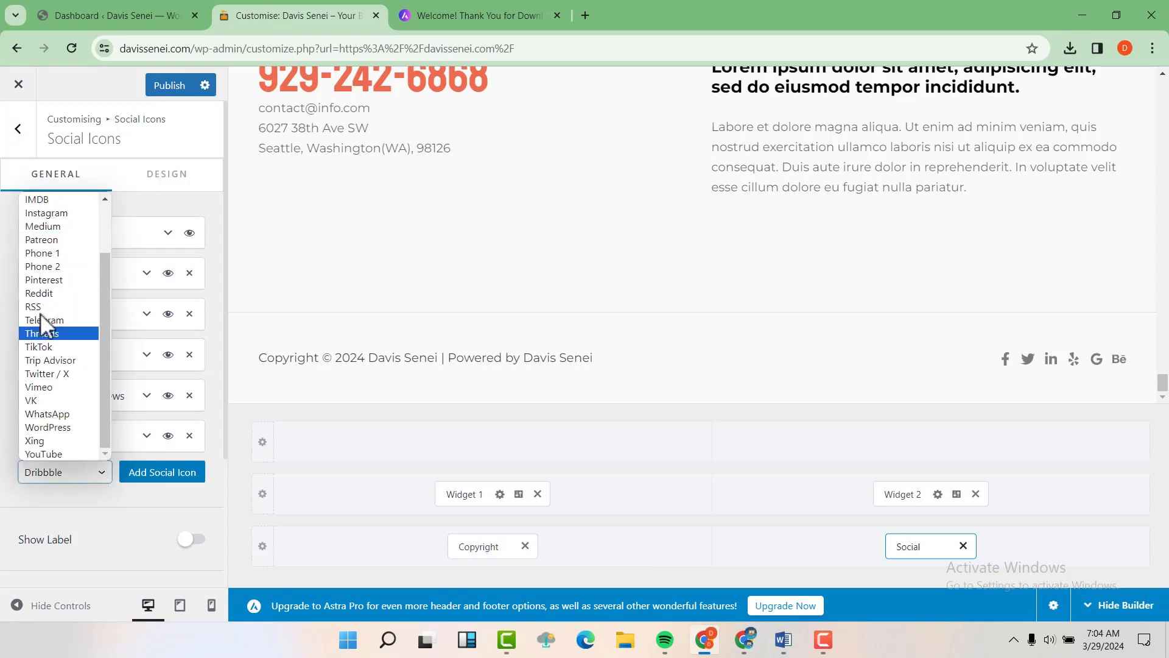
{"action": "left_click", "coordinate": [56, 454]}
{"action": "left_click", "coordinate": [173, 473]}
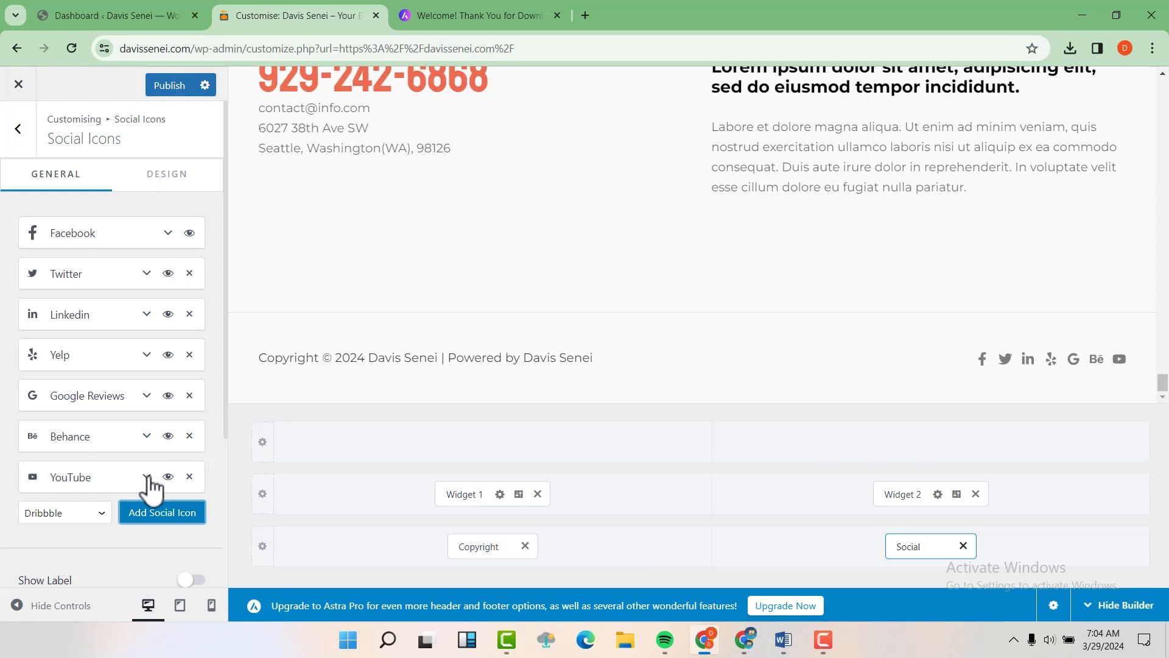
{"action": "left_click", "coordinate": [147, 476]}
{"action": "scroll", "coordinate": [59, 535], "scroll_direction": "down", "scroll_amount": 3}
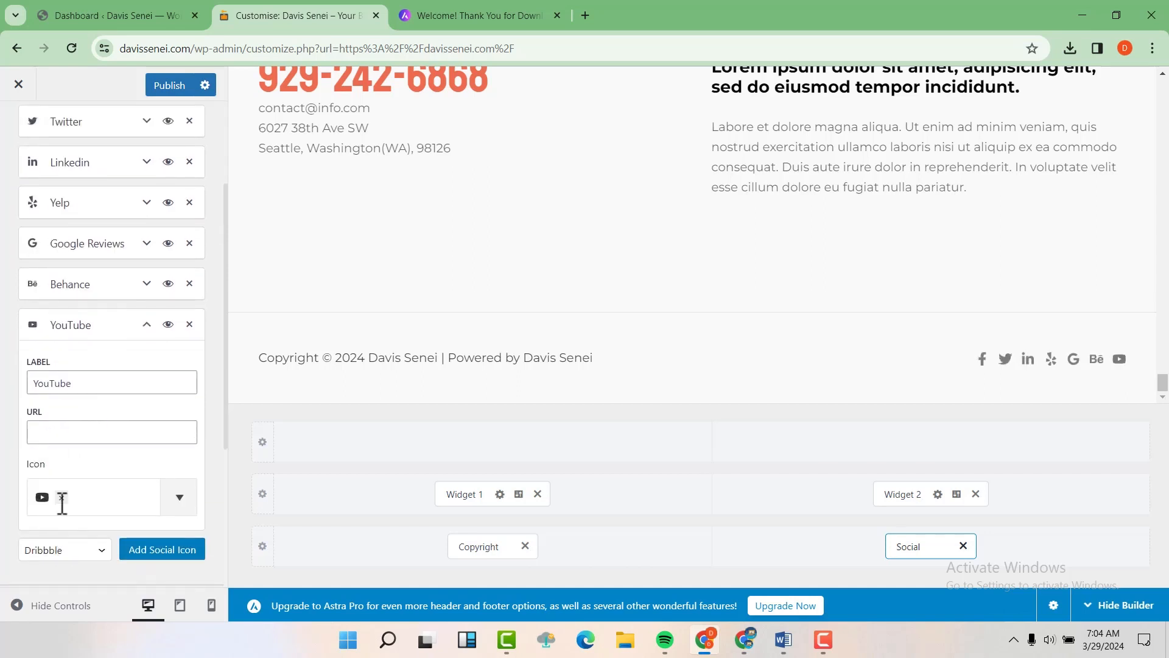
{"action": "left_click", "coordinate": [63, 432]}
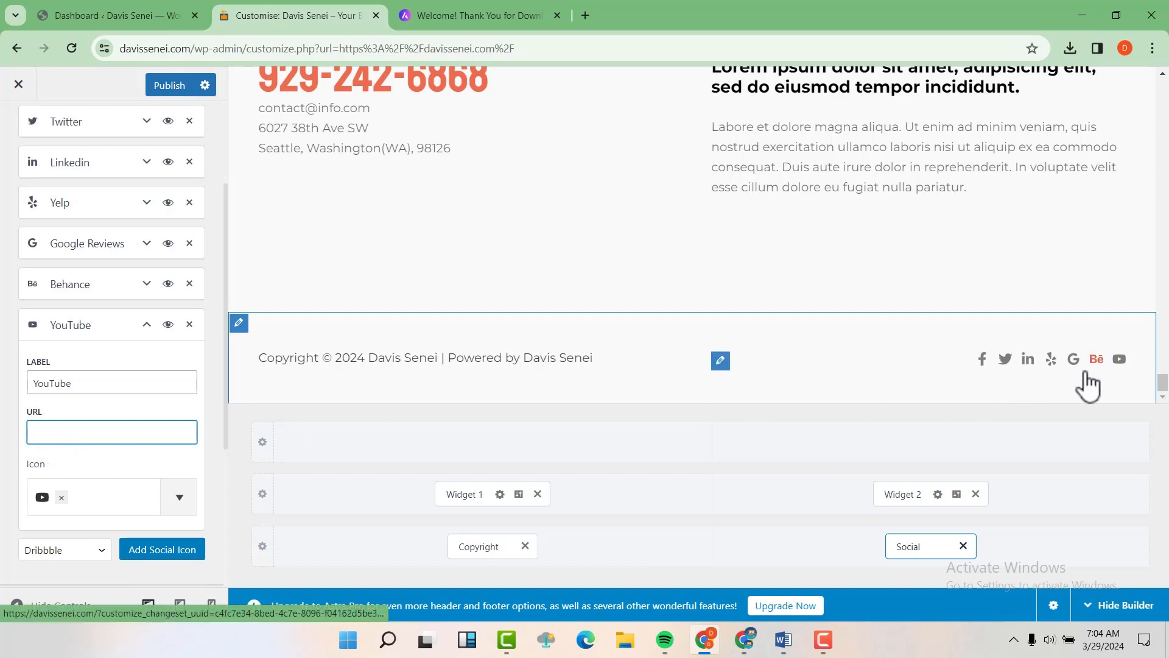
{"action": "left_click", "coordinate": [189, 283]}
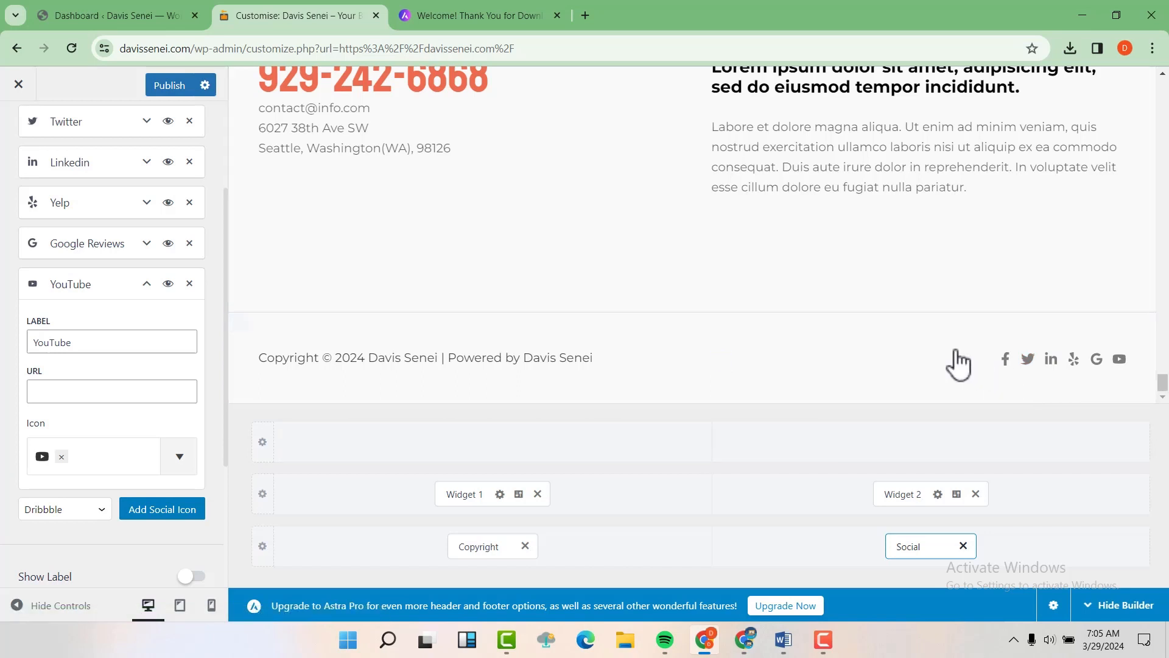
Step: Publish the footer changes in the Customizer
{"action": "left_click", "coordinate": [173, 87]}
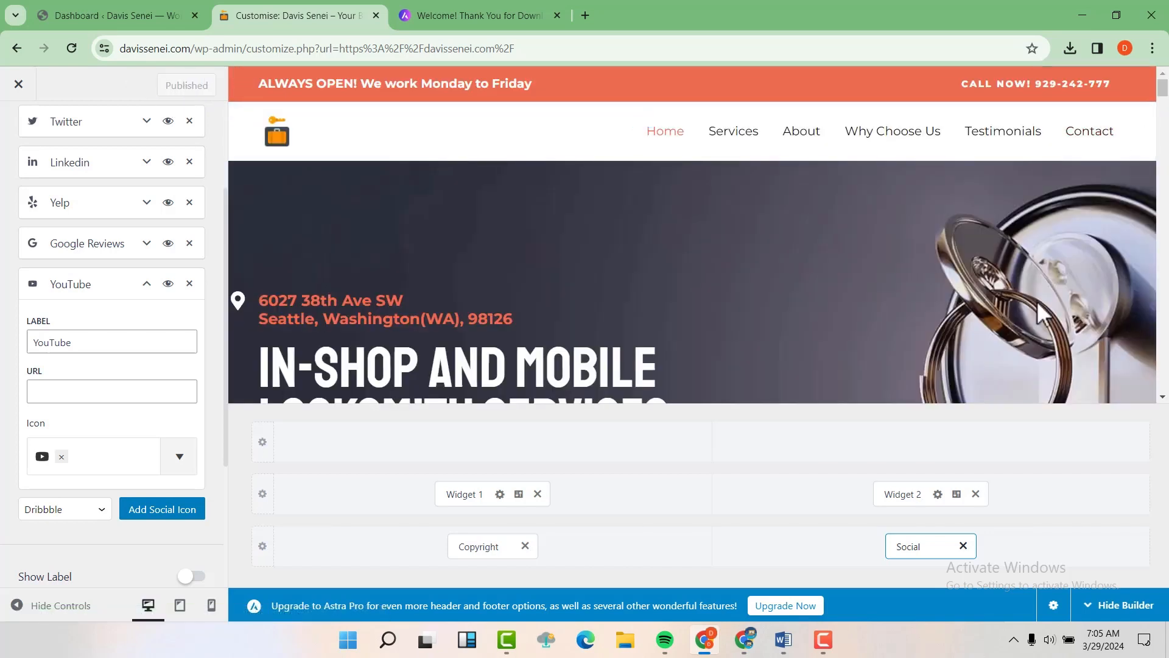
{"action": "scroll", "coordinate": [1037, 301], "scroll_direction": "down", "scroll_amount": 4}
{"action": "scroll", "coordinate": [1036, 301], "scroll_direction": "up", "scroll_amount": 1}
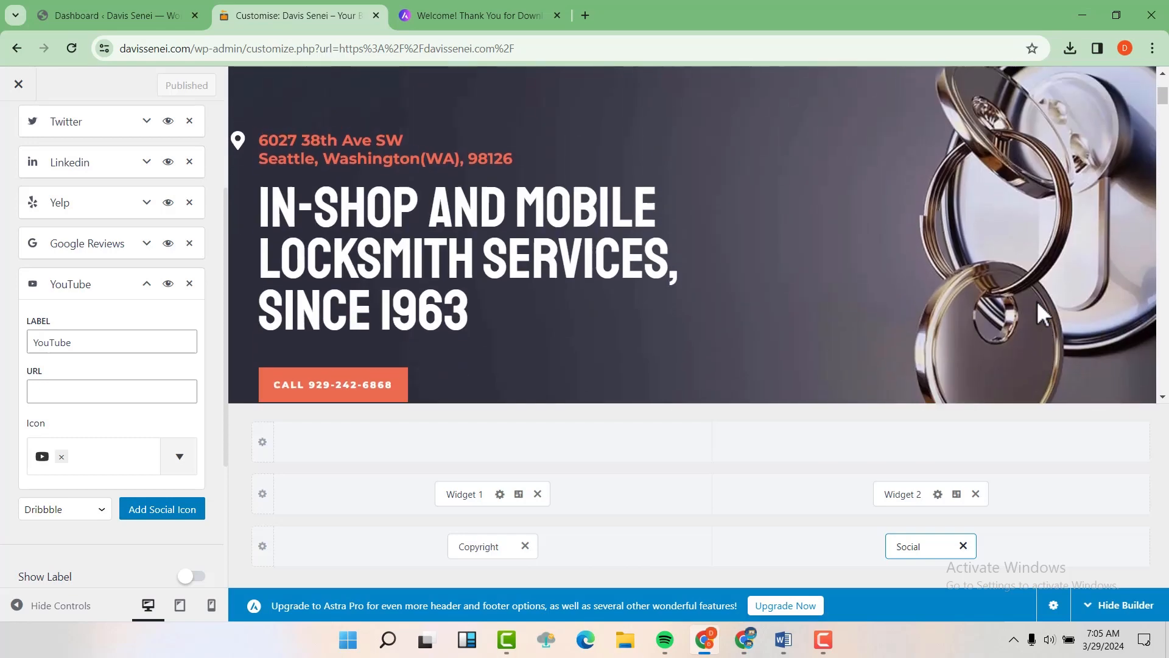
{"action": "scroll", "coordinate": [645, 209], "scroll_direction": "up", "scroll_amount": 1}
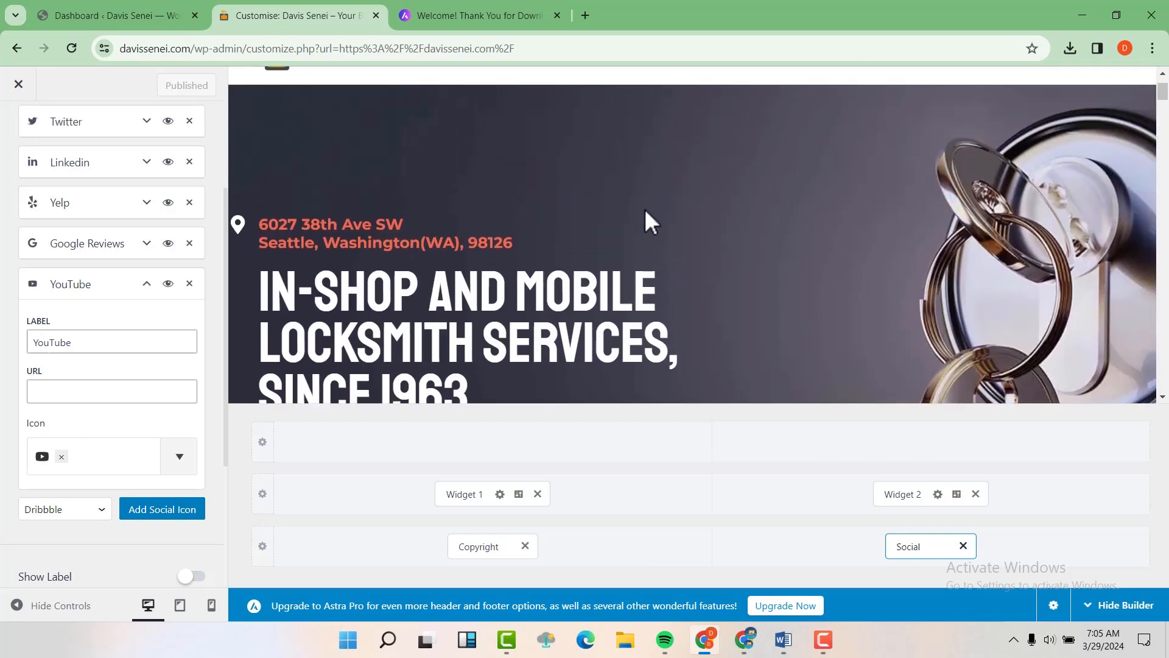
{"action": "scroll", "coordinate": [645, 210], "scroll_direction": "down", "scroll_amount": 1}
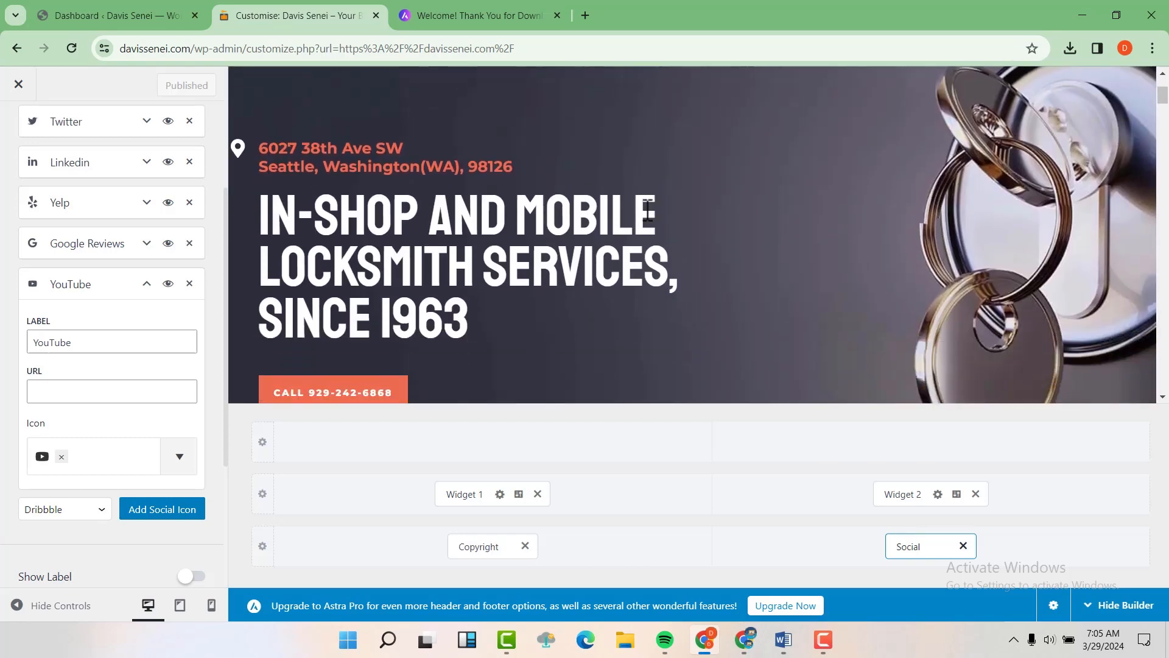
Step: Close the Customizer and scroll through the live locksmith homepage
{"action": "left_click", "coordinate": [18, 84]}
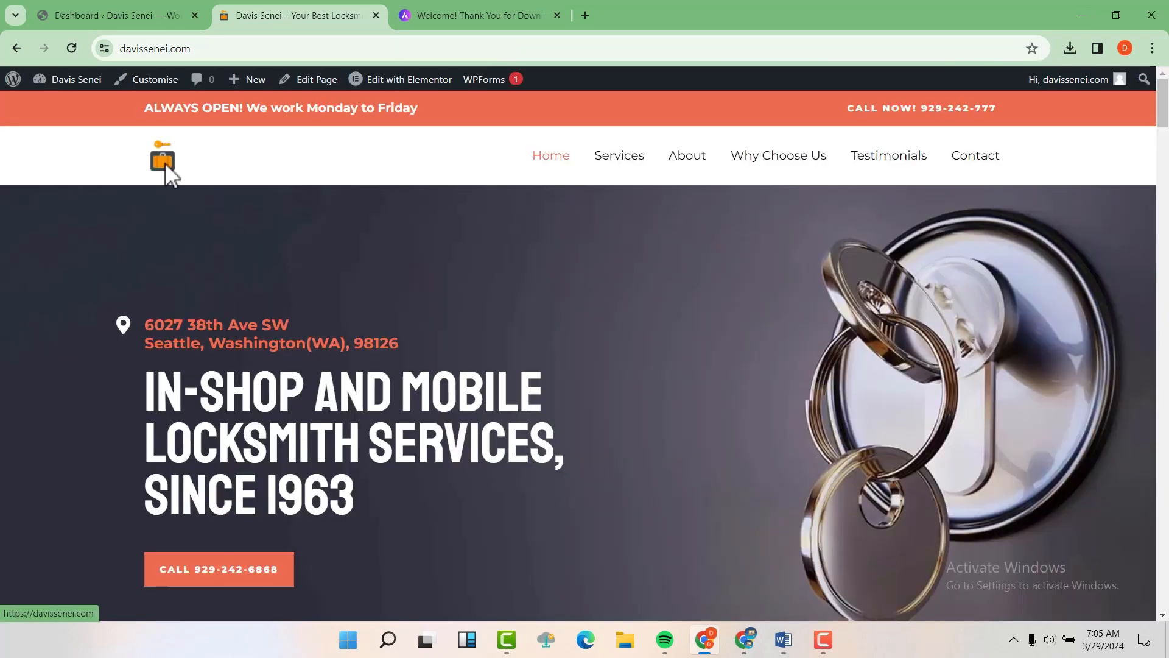
{"action": "scroll", "coordinate": [165, 163], "scroll_direction": "down", "scroll_amount": 1}
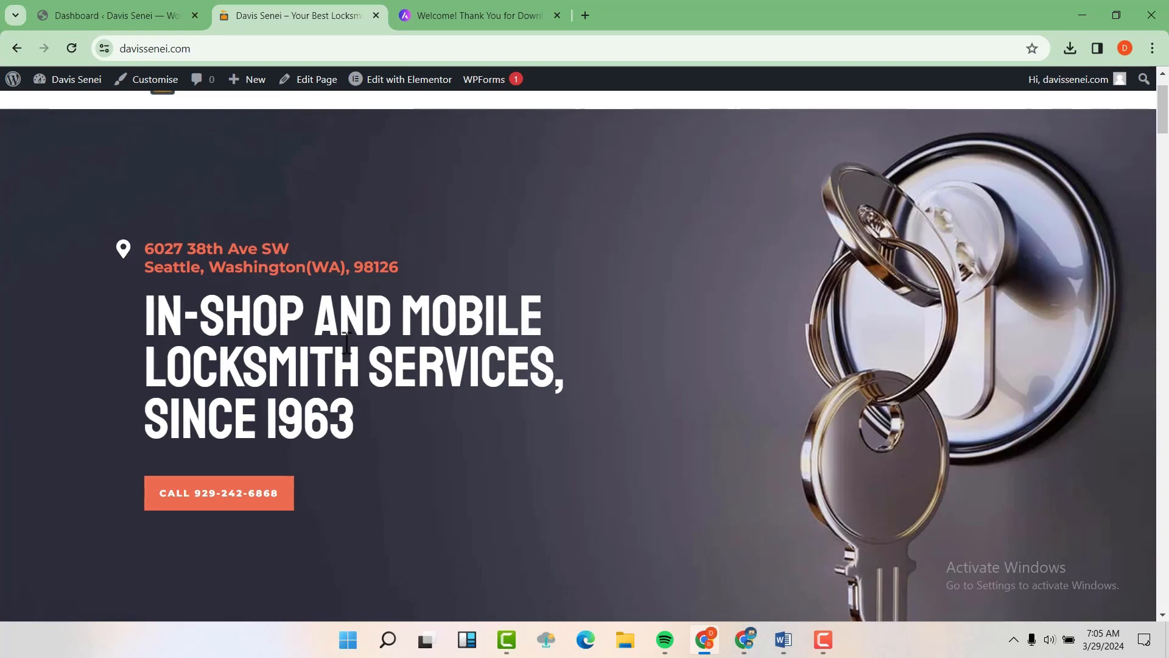
{"action": "scroll", "coordinate": [443, 369], "scroll_direction": "down", "scroll_amount": 1}
{"action": "scroll", "coordinate": [442, 368], "scroll_direction": "down", "scroll_amount": 10}
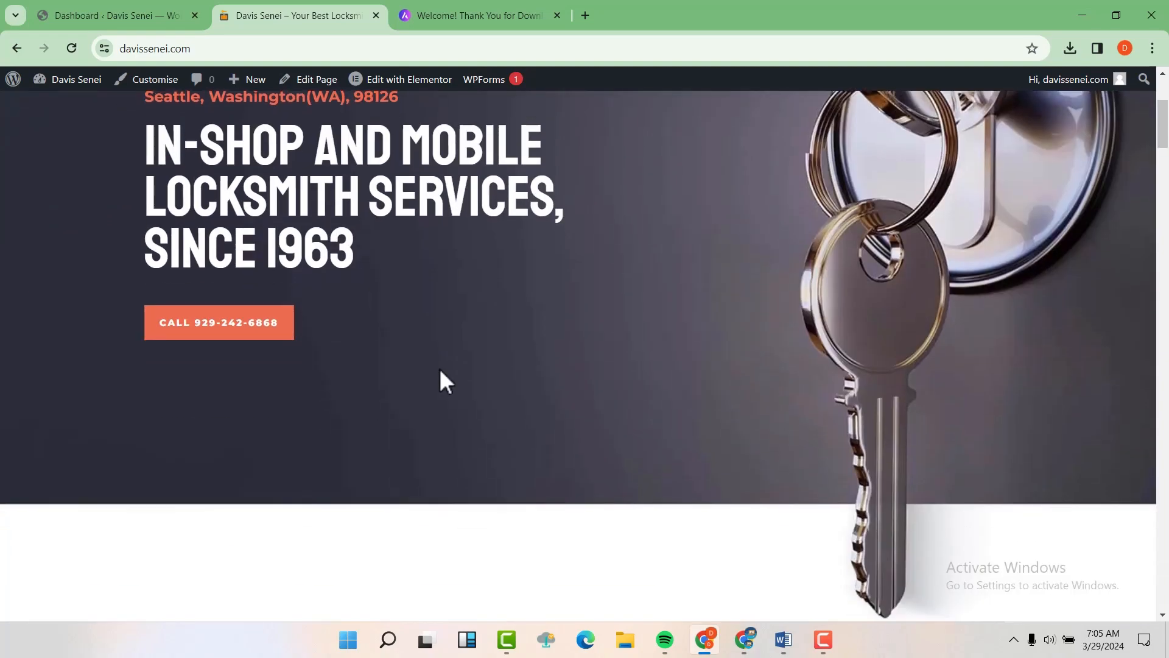
{"action": "scroll", "coordinate": [753, 411], "scroll_direction": "down", "scroll_amount": 12}
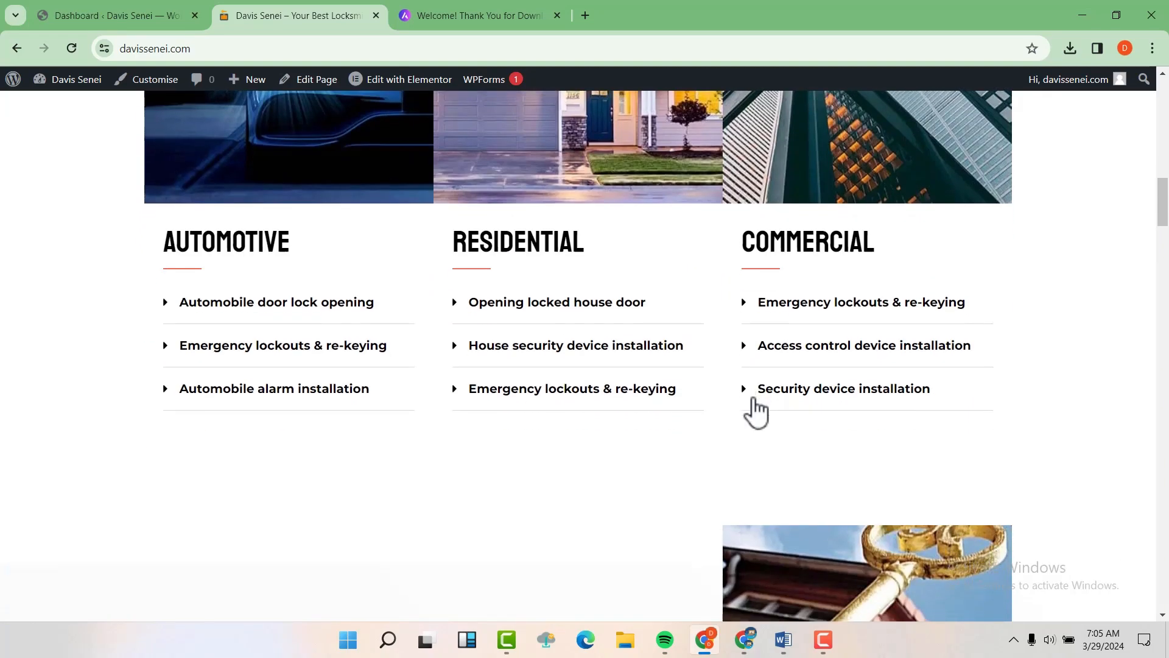
{"action": "scroll", "coordinate": [755, 410], "scroll_direction": "up", "scroll_amount": 7}
{"action": "scroll", "coordinate": [718, 374], "scroll_direction": "up", "scroll_amount": 12}
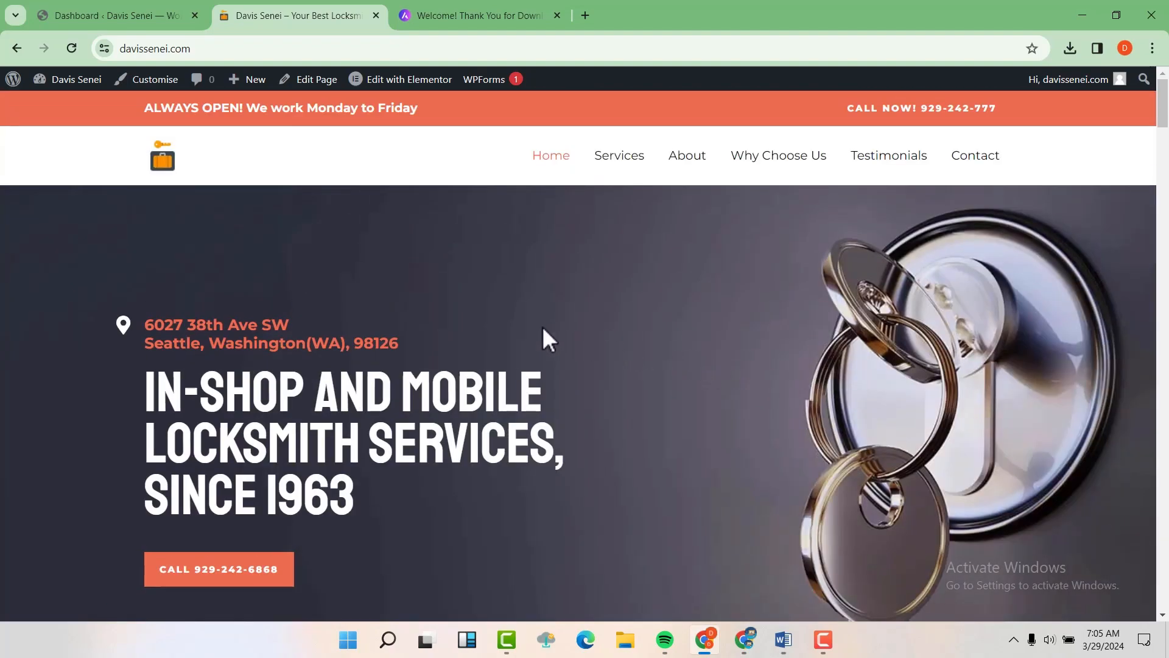
Step: In Elementor, change the hero heading's year from 1963 to 2022
{"action": "mouse_move", "coordinate": [403, 81]}
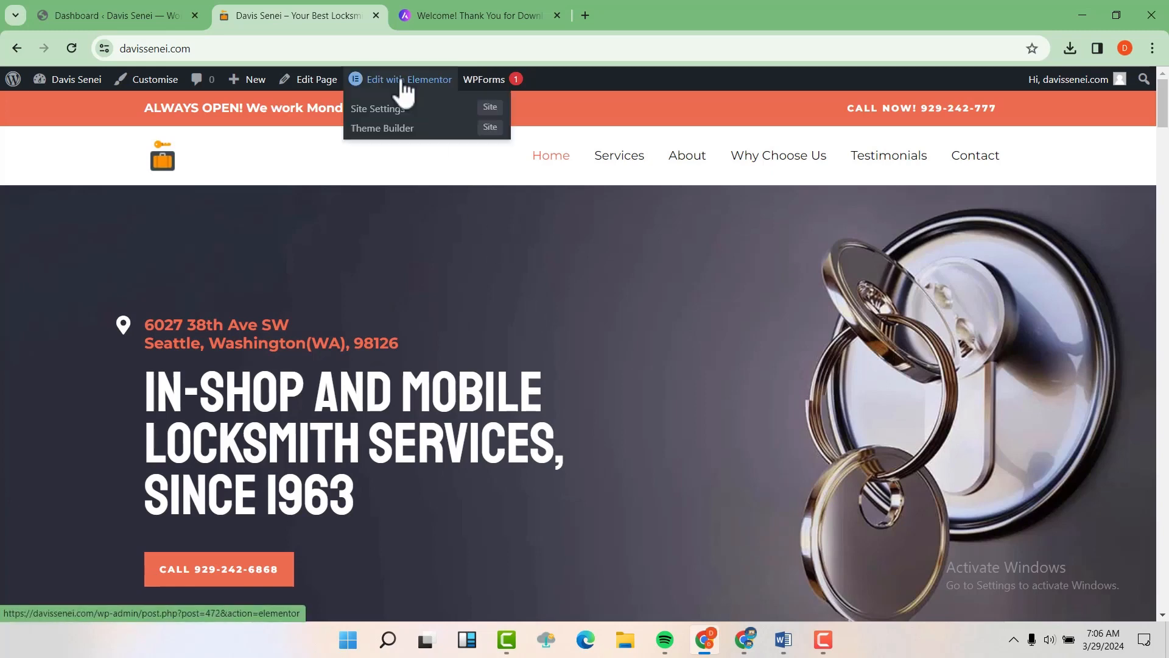
{"action": "left_click", "coordinate": [403, 81]}
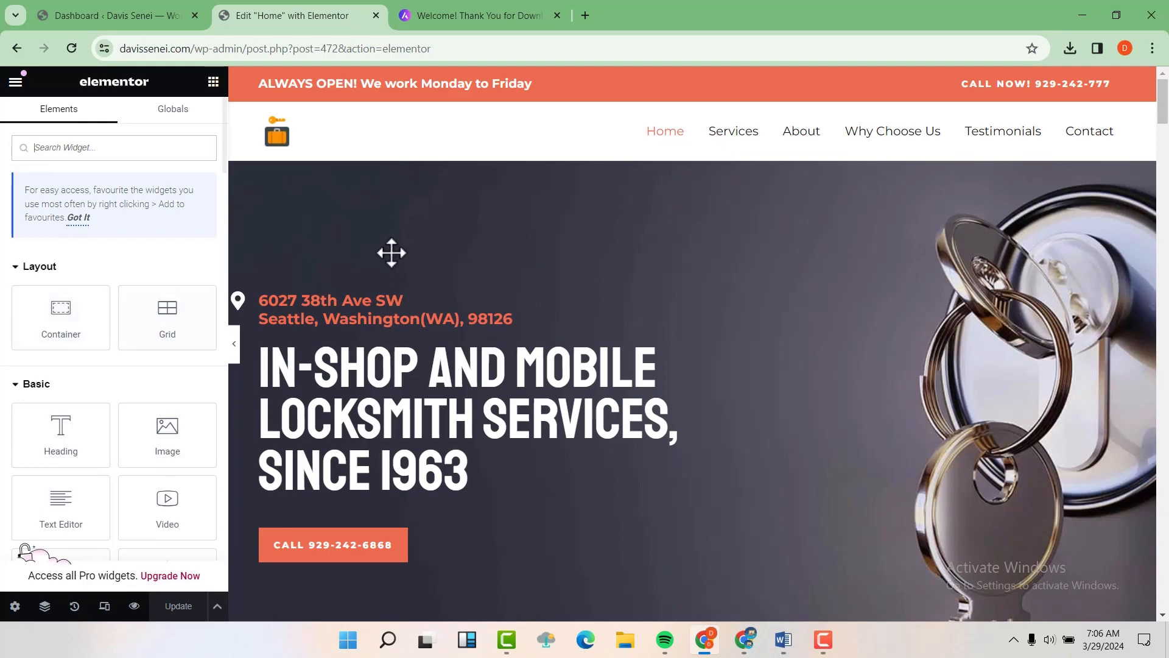
{"action": "scroll", "coordinate": [61, 408], "scroll_direction": "down", "scroll_amount": 2}
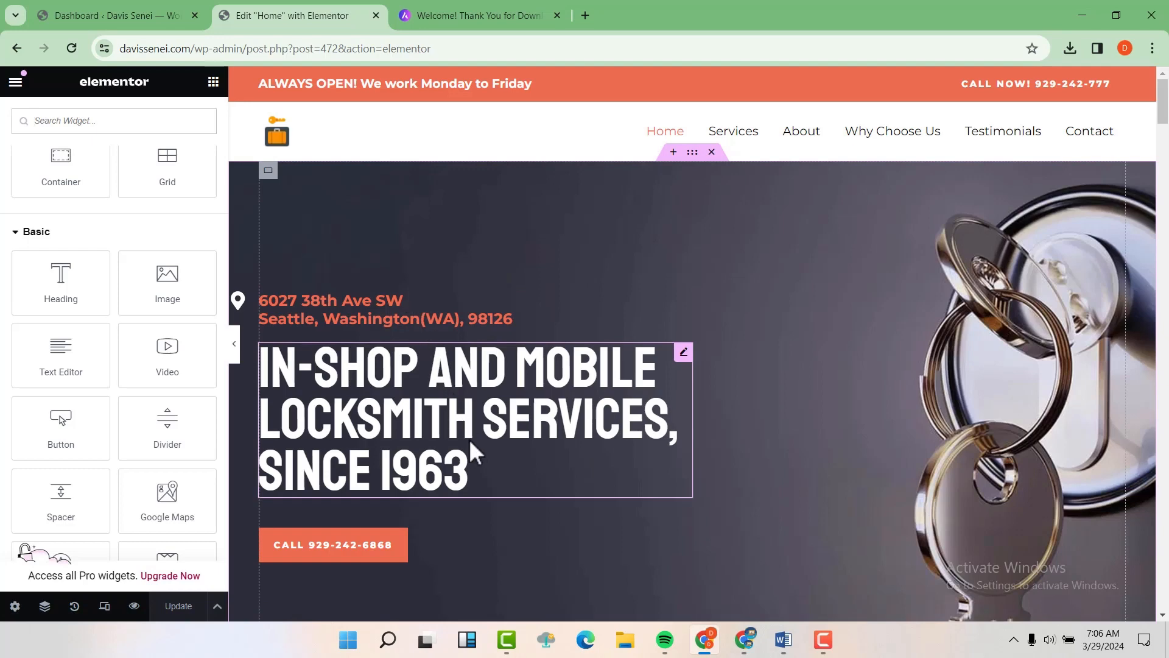
{"action": "left_click", "coordinate": [479, 470]}
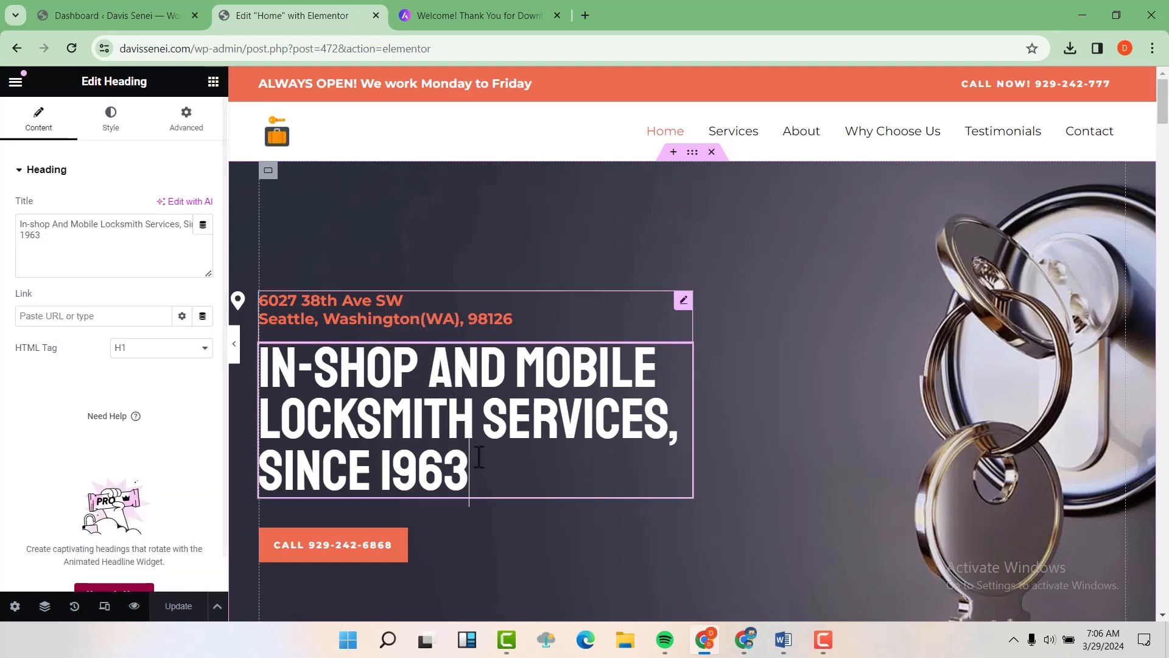
{"action": "left_click", "coordinate": [53, 239]}
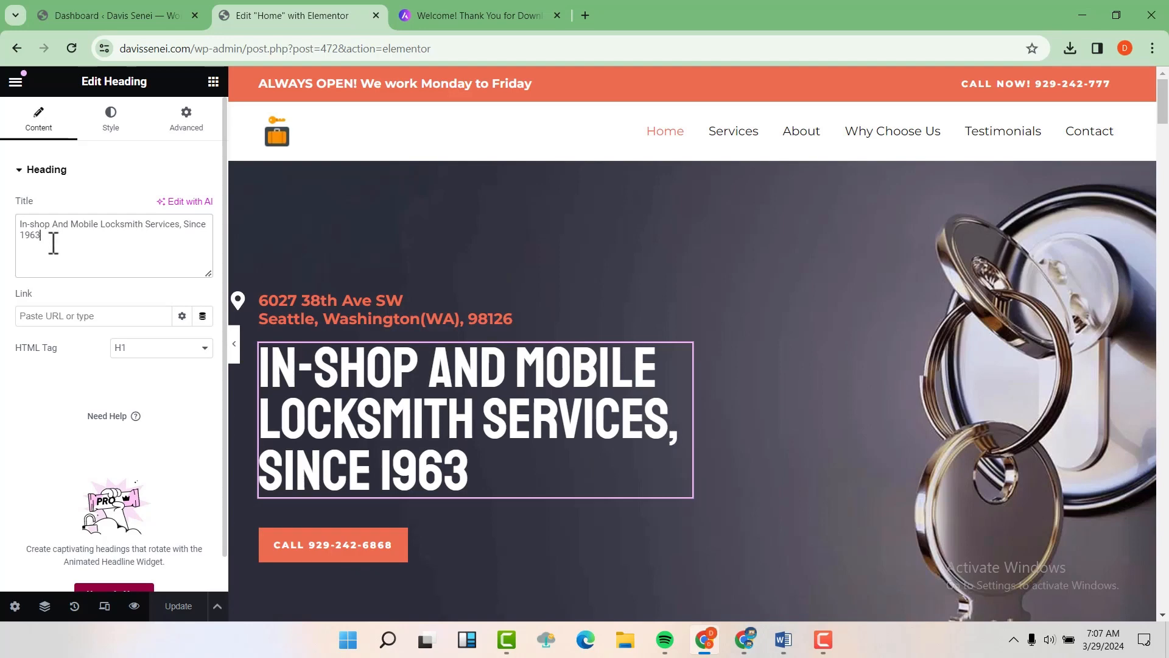
{"action": "left_click_drag", "start_coordinate": [55, 243], "coordinate": [25, 240]}
{"action": "type", "text": "2022"}
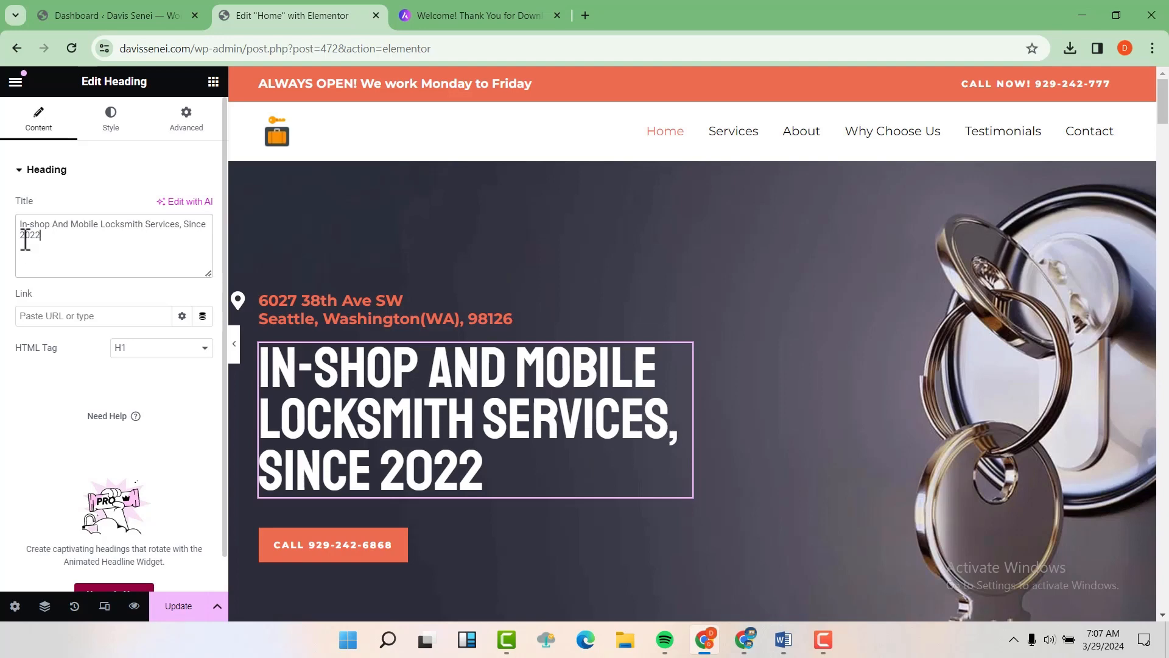
Step: Change the address title's street number from 6027 to 3456 and the city to 'New york'
{"action": "left_click", "coordinate": [324, 315]}
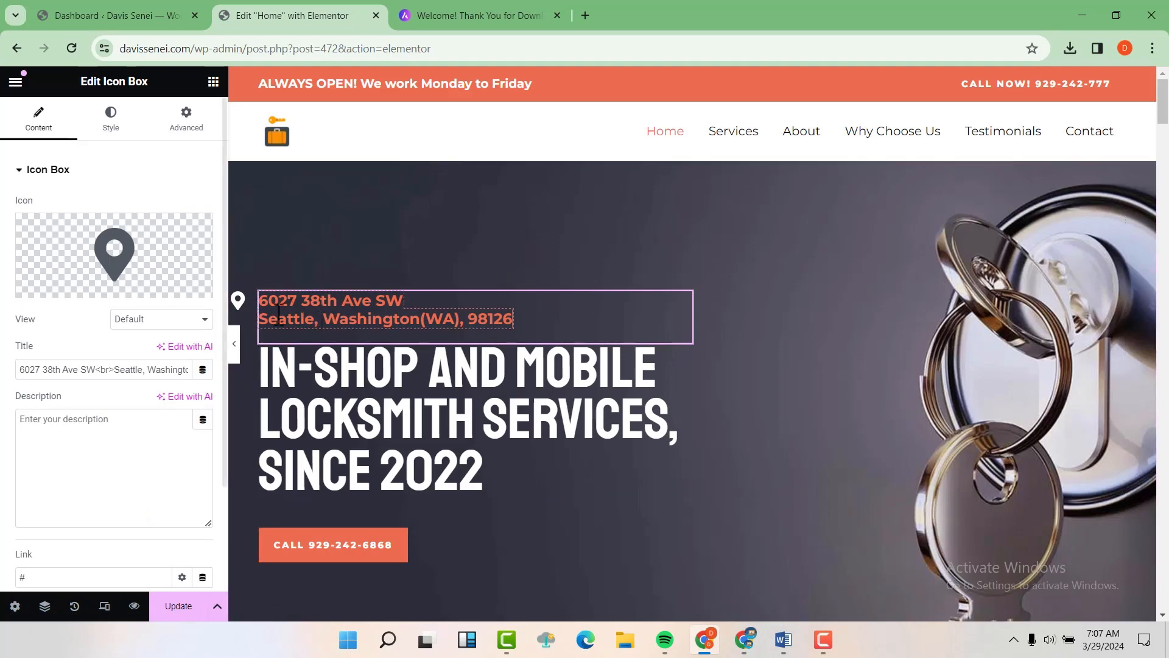
{"action": "left_click", "coordinate": [80, 373]}
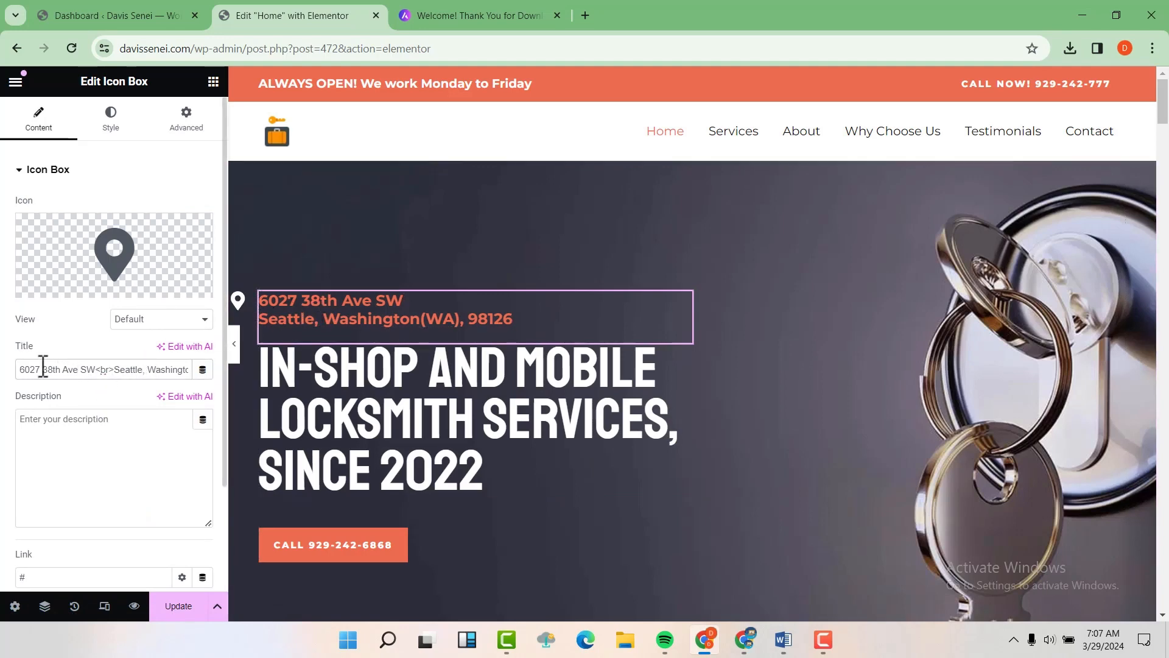
{"action": "left_click_drag", "start_coordinate": [41, 369], "coordinate": [17, 377]}
{"action": "type", "text": "3456"}
{"action": "key", "text": "BackSpace"}
{"action": "key", "text": "BackSpace"}
{"action": "key", "text": "BackSpace"}
{"action": "key", "text": "BackSpace"}
{"action": "key", "text": "BackSpace"}
{"action": "key", "text": "BackSpace"}
{"action": "key", "text": "BackSpace"}
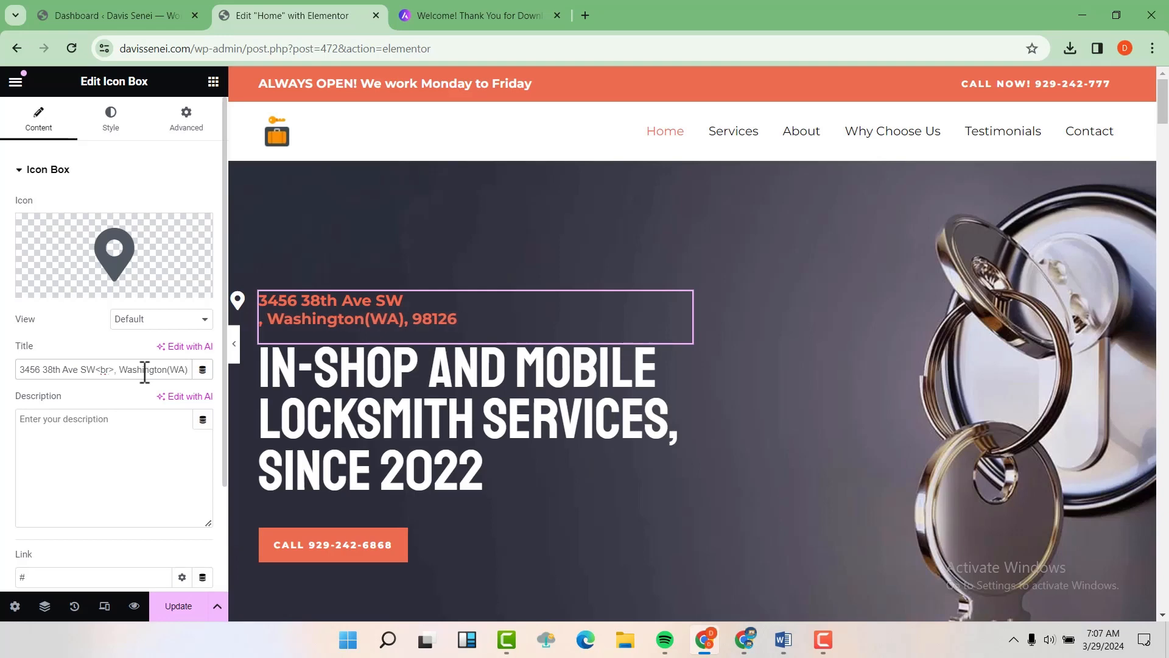
{"action": "type", "text": "Ney"}
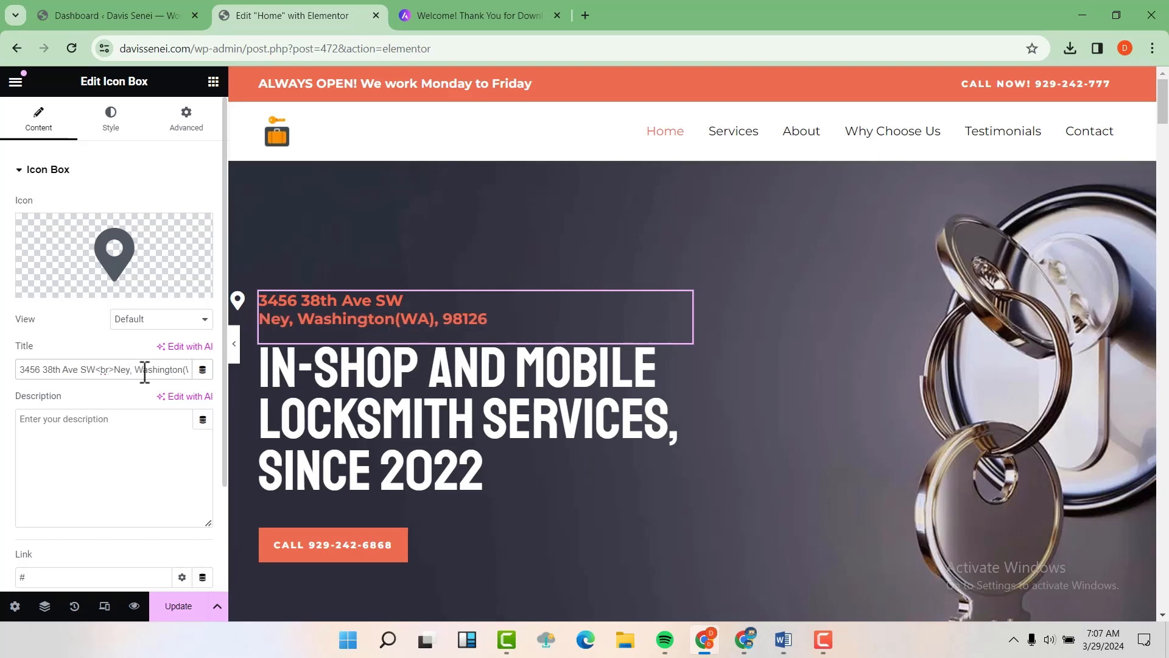
{"action": "key", "text": "BackSpace"}
{"action": "type", "text": "w york"}
Step: Change the call button's area code from 929 to 678
{"action": "scroll", "coordinate": [328, 392], "scroll_direction": "down", "scroll_amount": 3}
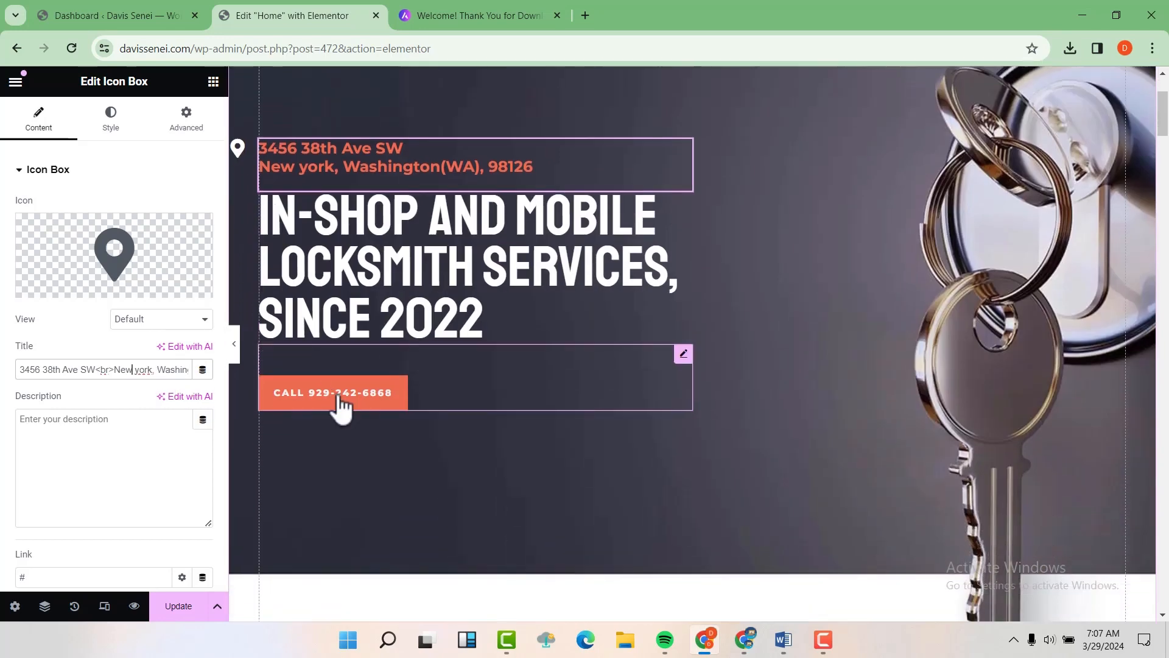
{"action": "left_click", "coordinate": [341, 402]}
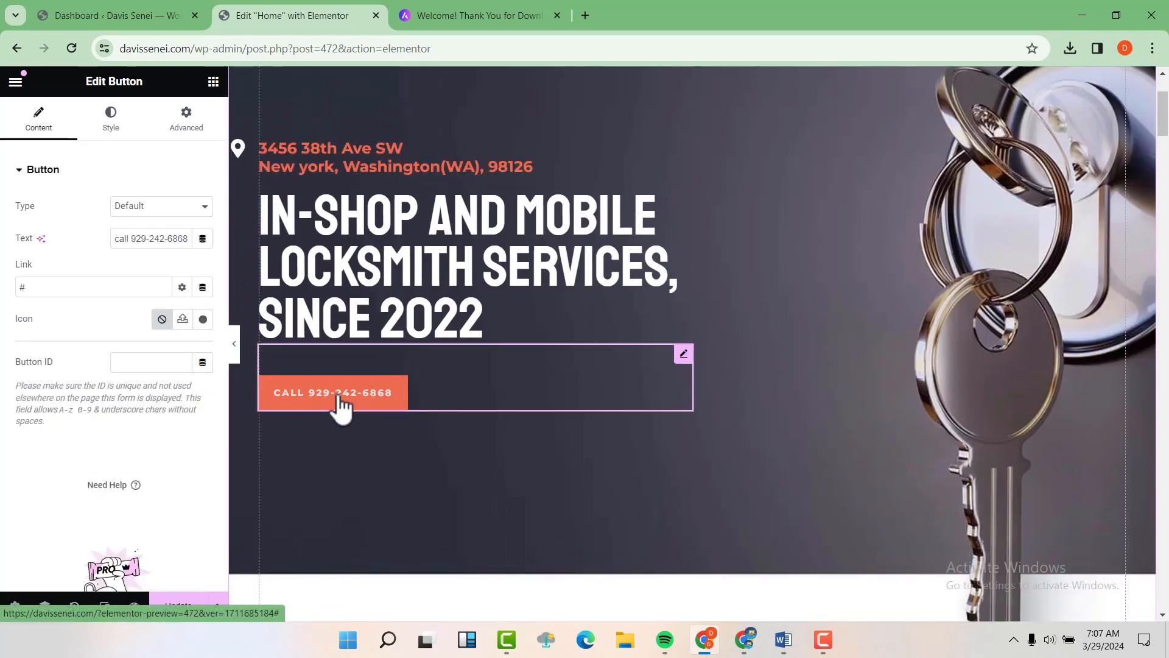
{"action": "left_click", "coordinate": [132, 238]}
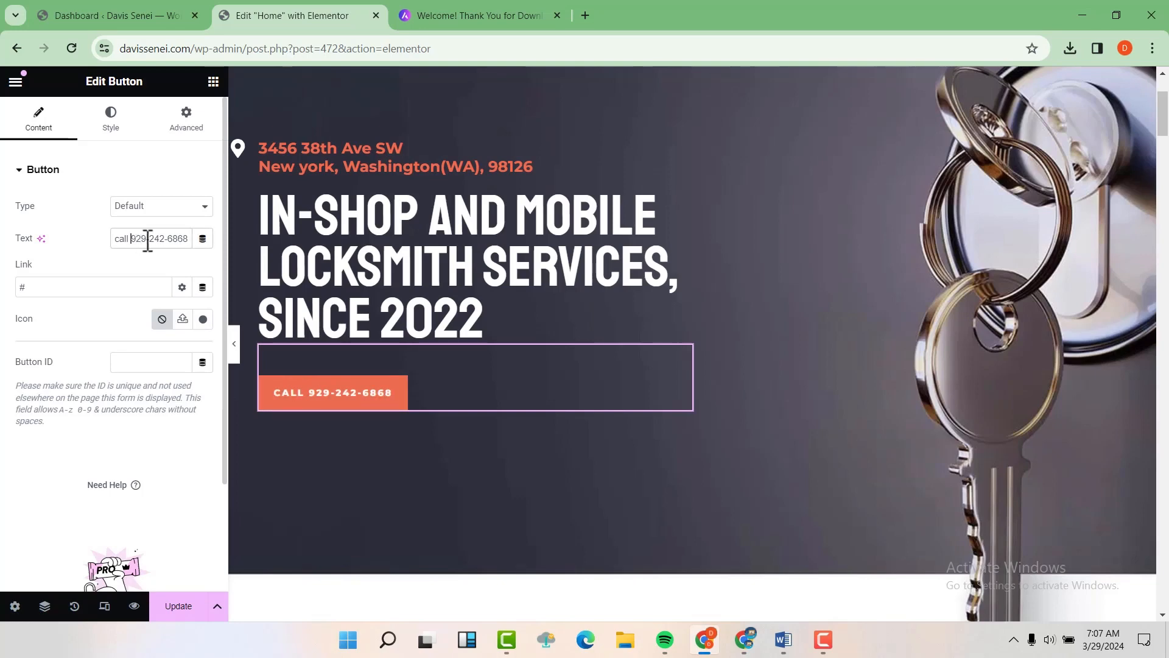
{"action": "double_click", "coordinate": [137, 240]}
{"action": "type", "text": "678"}
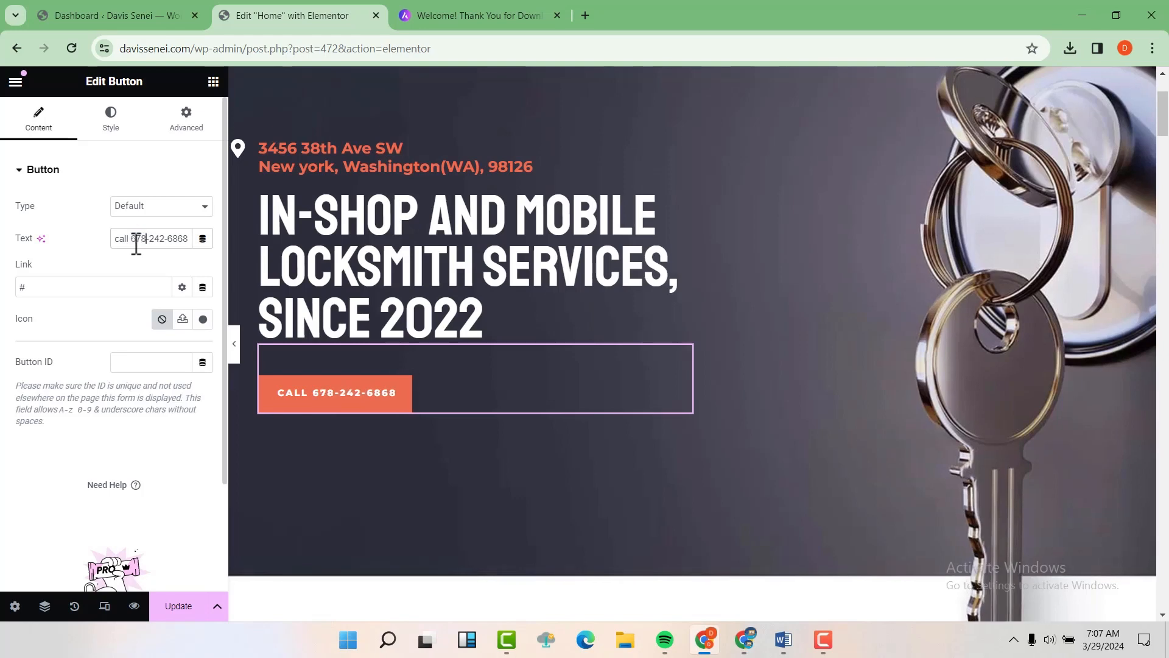
{"action": "scroll", "coordinate": [552, 347], "scroll_direction": "down", "scroll_amount": 6}
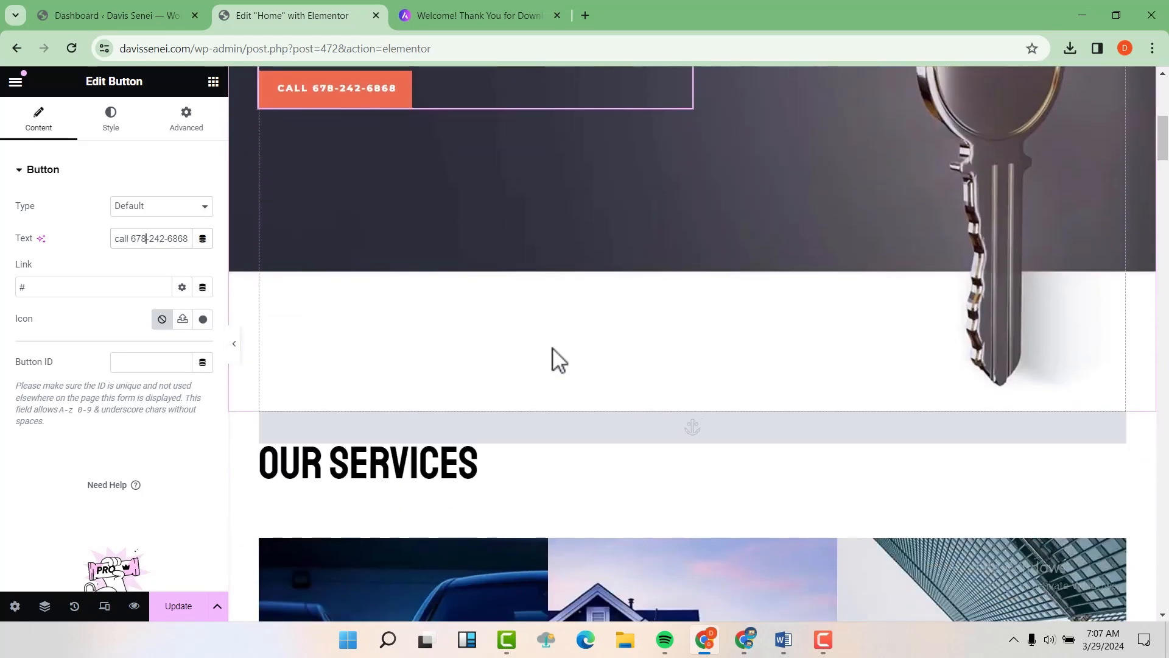
{"action": "scroll", "coordinate": [524, 323], "scroll_direction": "down", "scroll_amount": 3}
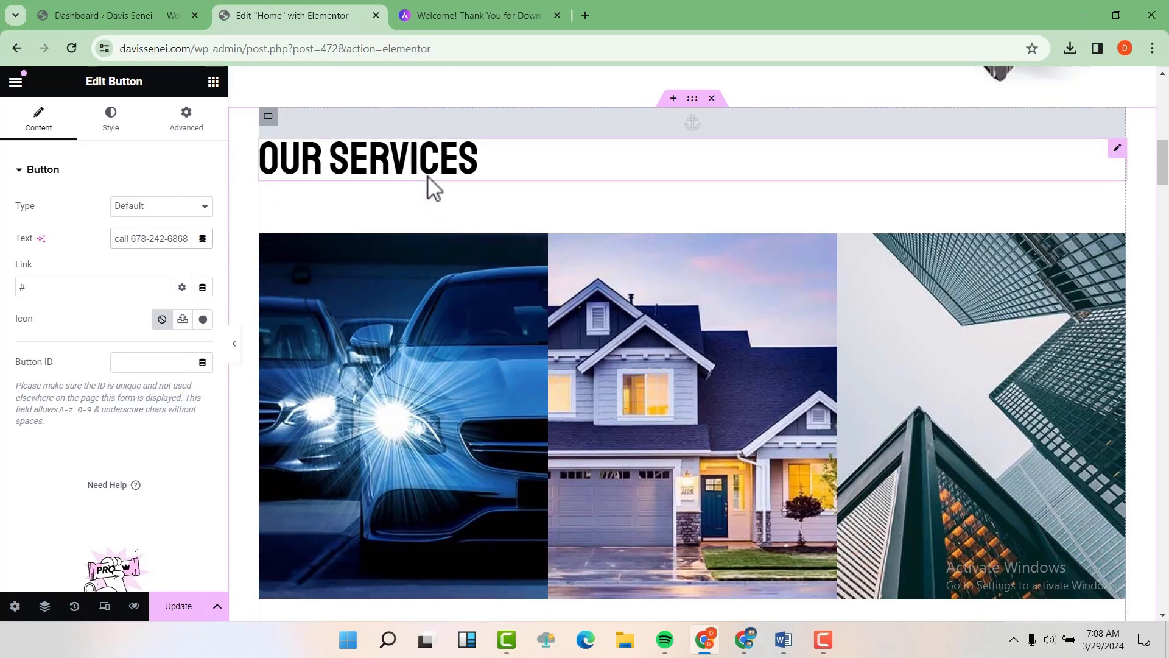
Step: Inspect the OUR SERVICES heading's title text, leaving it unchanged
{"action": "left_click", "coordinate": [473, 165]}
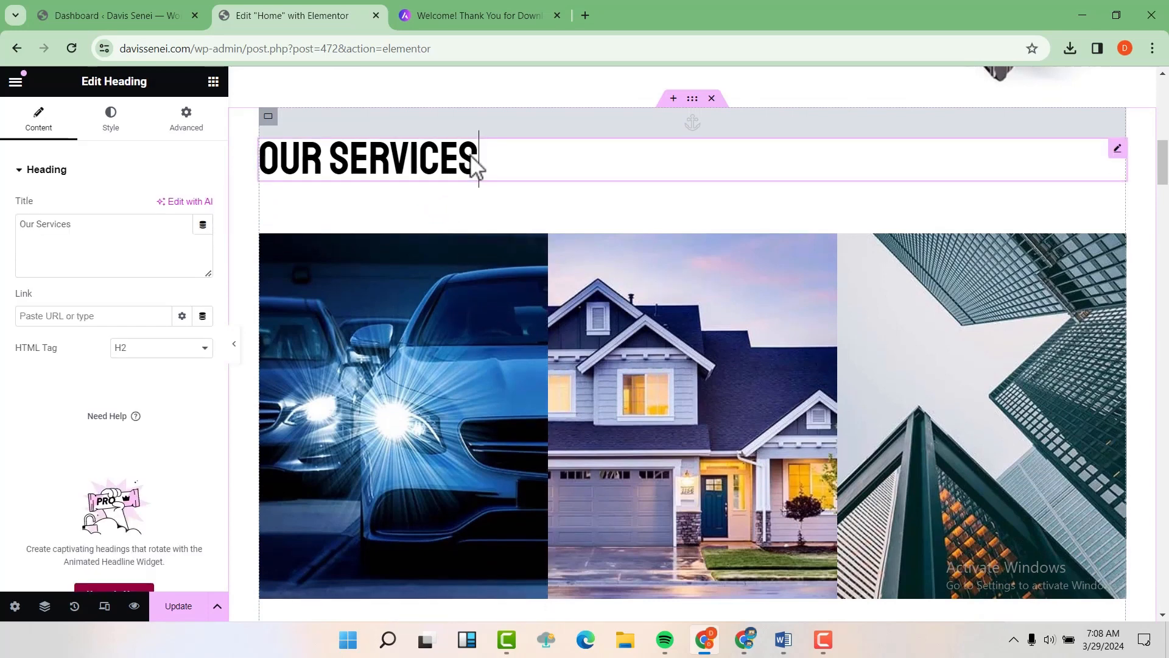
{"action": "left_click_drag", "start_coordinate": [86, 224], "coordinate": [36, 223]}
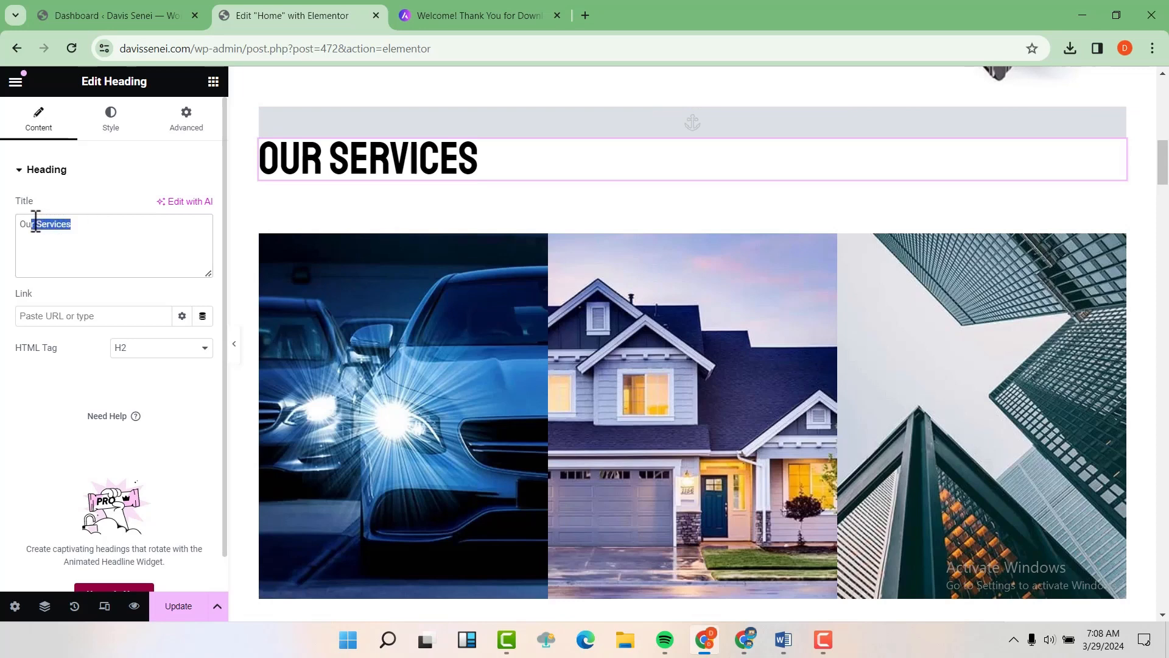
{"action": "left_click", "coordinate": [57, 248]}
{"action": "double_click", "coordinate": [26, 224]}
{"action": "left_click", "coordinate": [79, 223]}
Step: Select the Automotive car image for editing
{"action": "scroll", "coordinate": [366, 253], "scroll_direction": "down", "scroll_amount": 4}
{"action": "scroll", "coordinate": [384, 253], "scroll_direction": "up", "scroll_amount": 2}
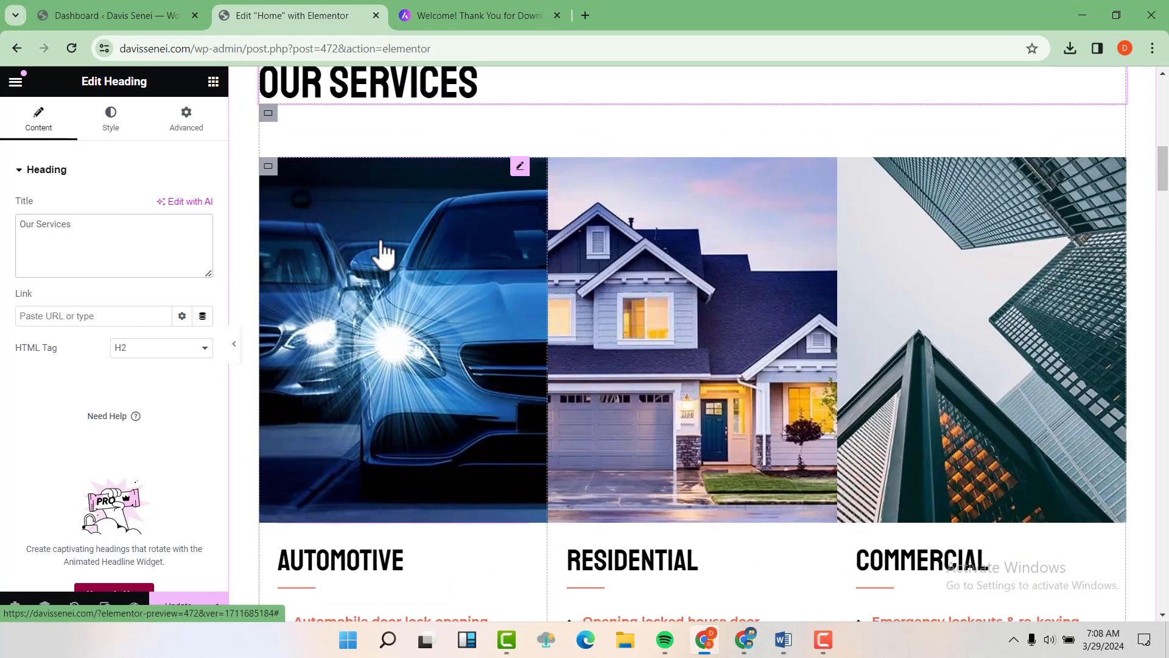
{"action": "left_click", "coordinate": [384, 323]}
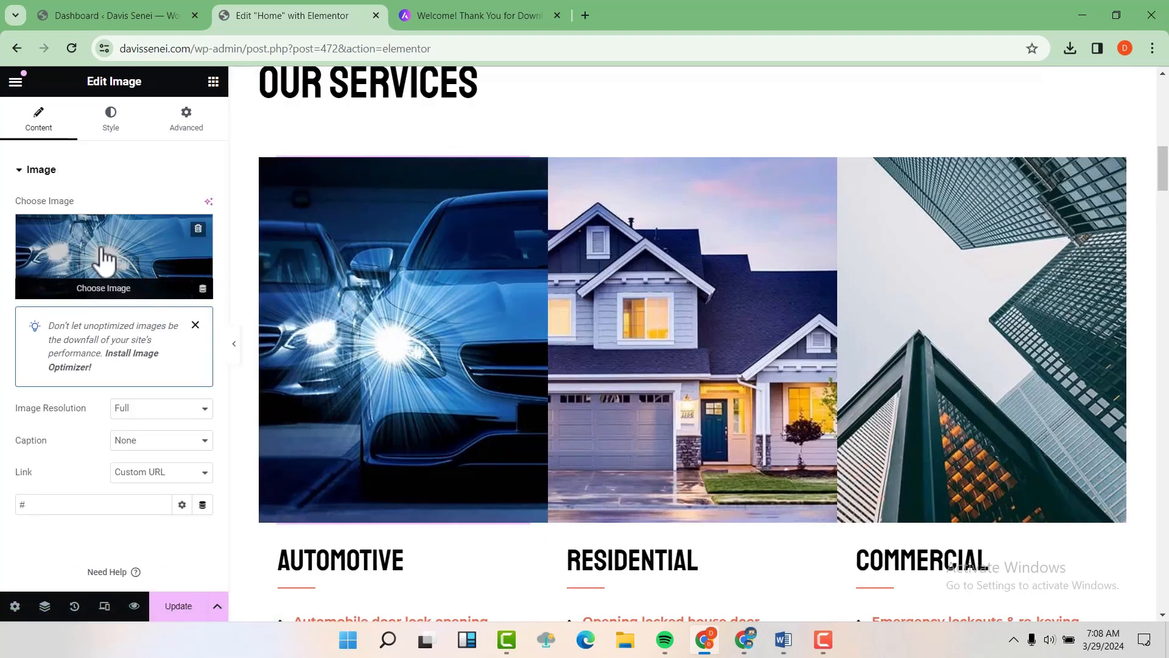
Step: Replace the Automotive image with the black cars photo from the Media Library
{"action": "left_click", "coordinate": [103, 259]}
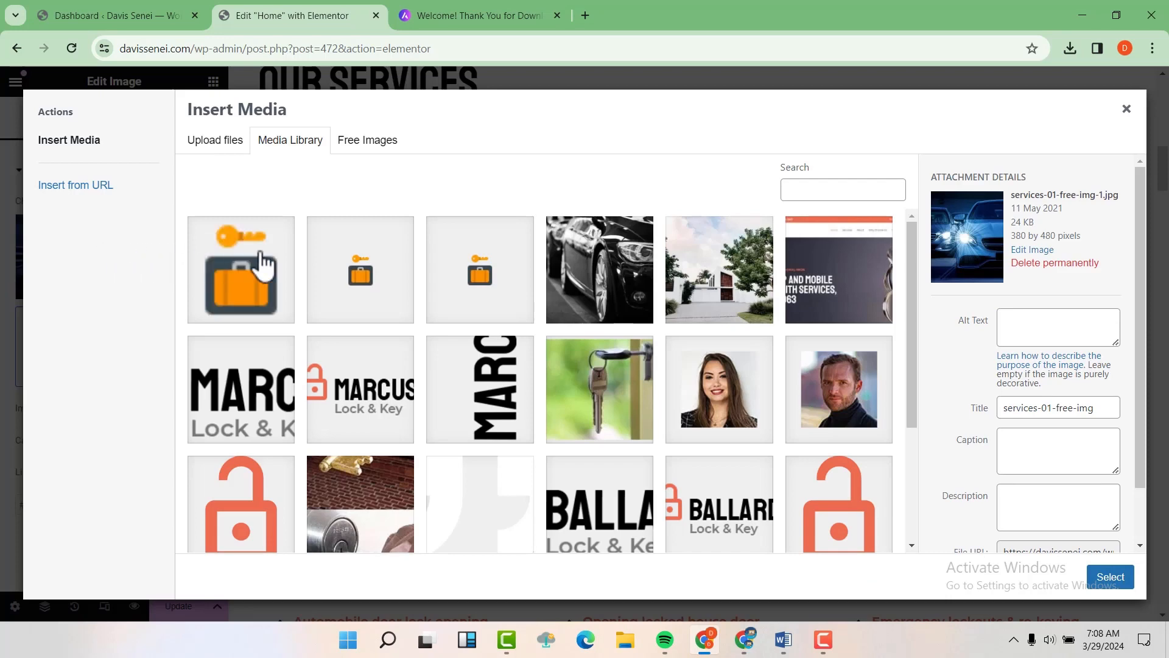
{"action": "left_click", "coordinate": [595, 270]}
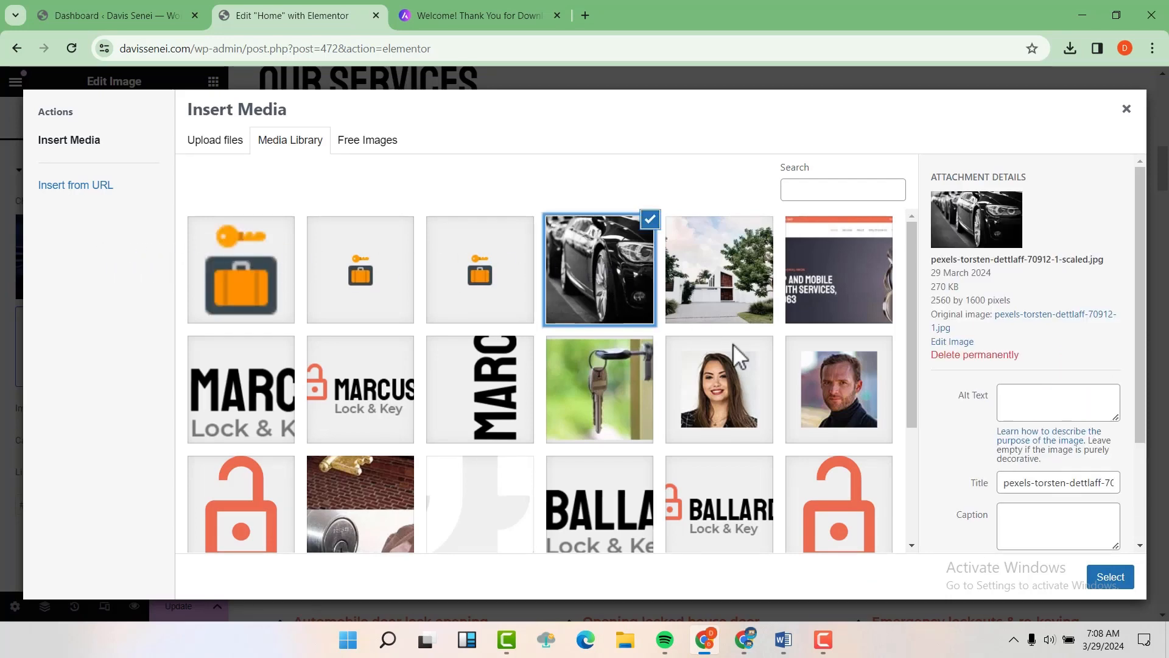
{"action": "left_click", "coordinate": [1111, 582]}
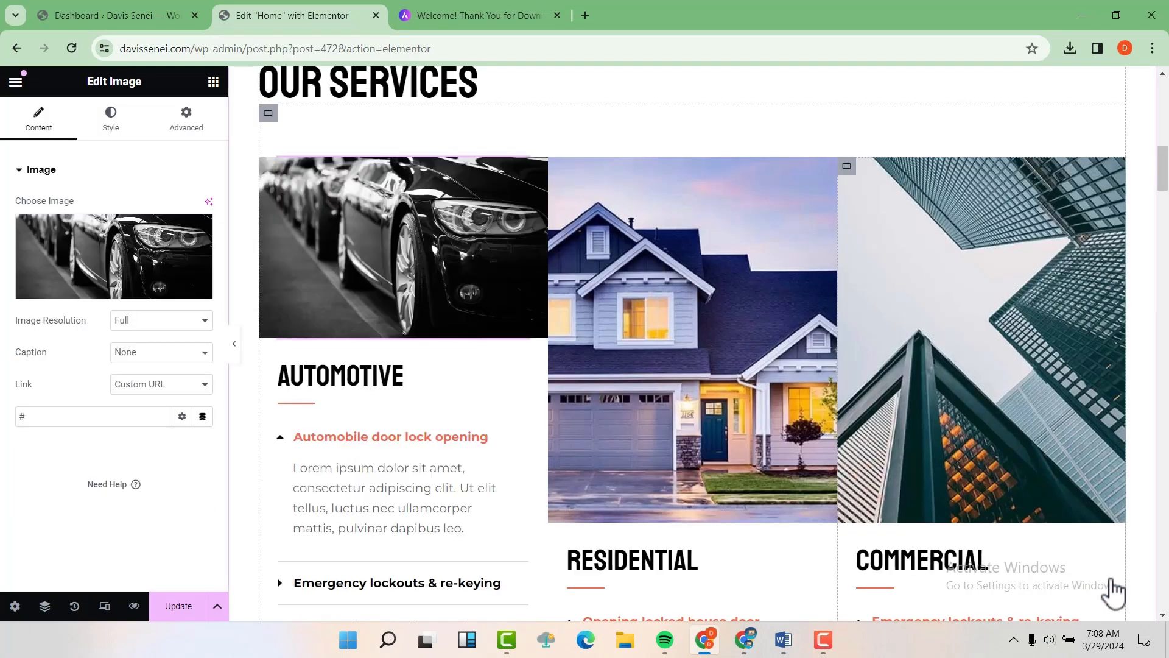
{"action": "scroll", "coordinate": [1114, 591], "scroll_direction": "up", "scroll_amount": 2}
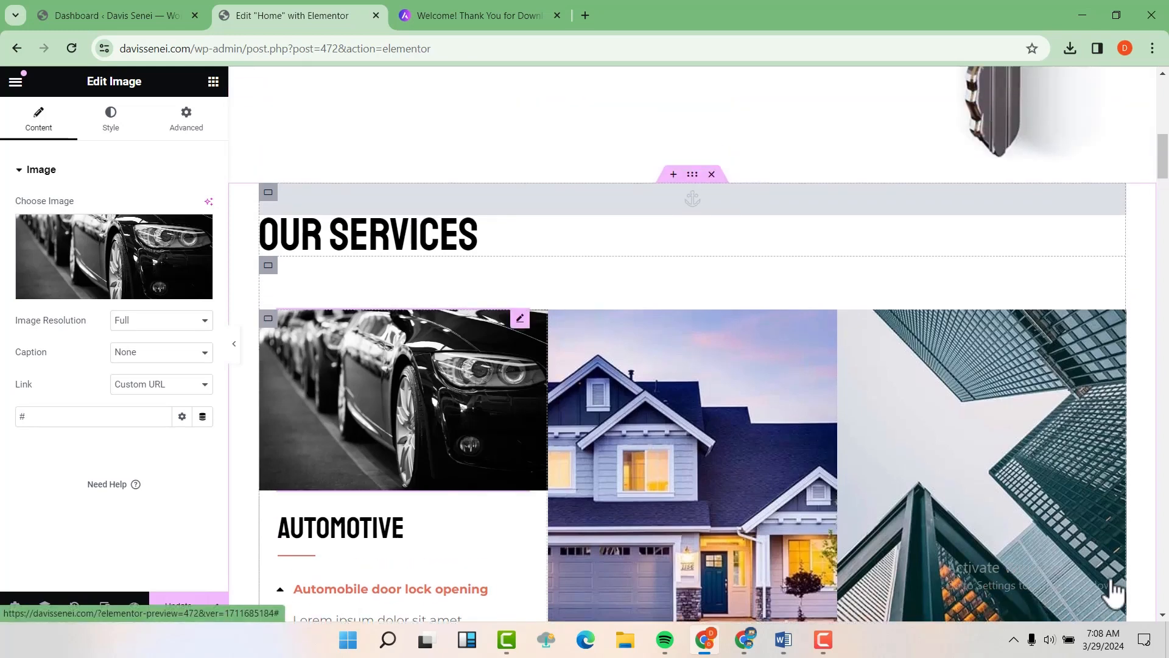
{"action": "scroll", "coordinate": [673, 347], "scroll_direction": "down", "scroll_amount": 2}
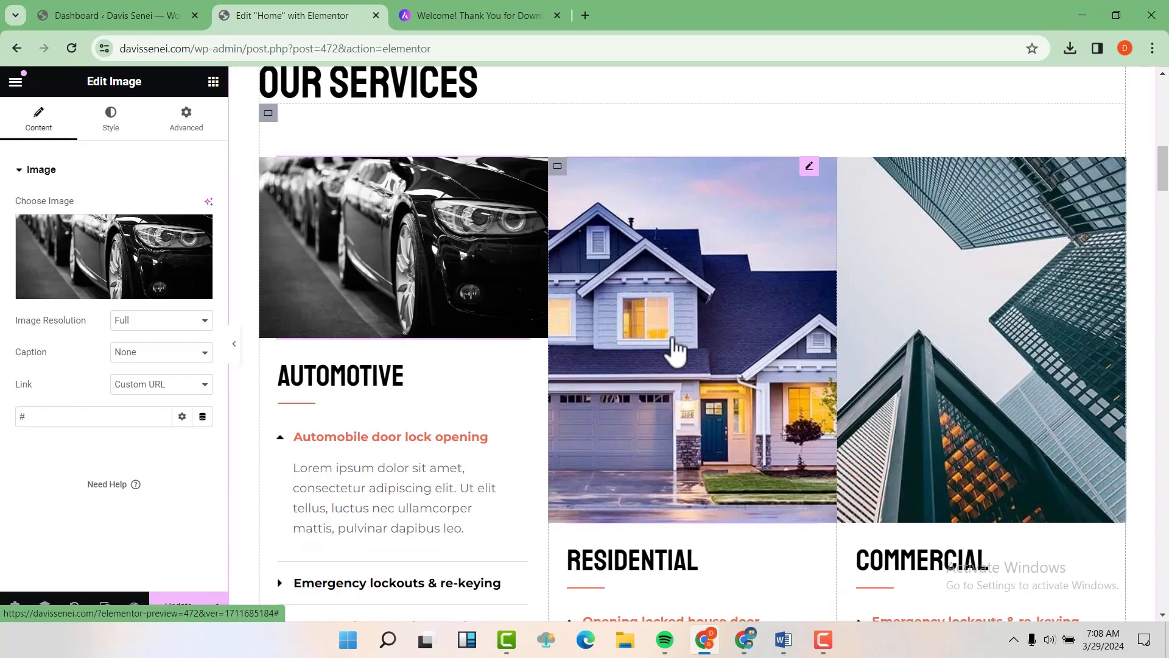
Step: Replace the Residential house image with the modern white house photo
{"action": "left_click", "coordinate": [673, 323]}
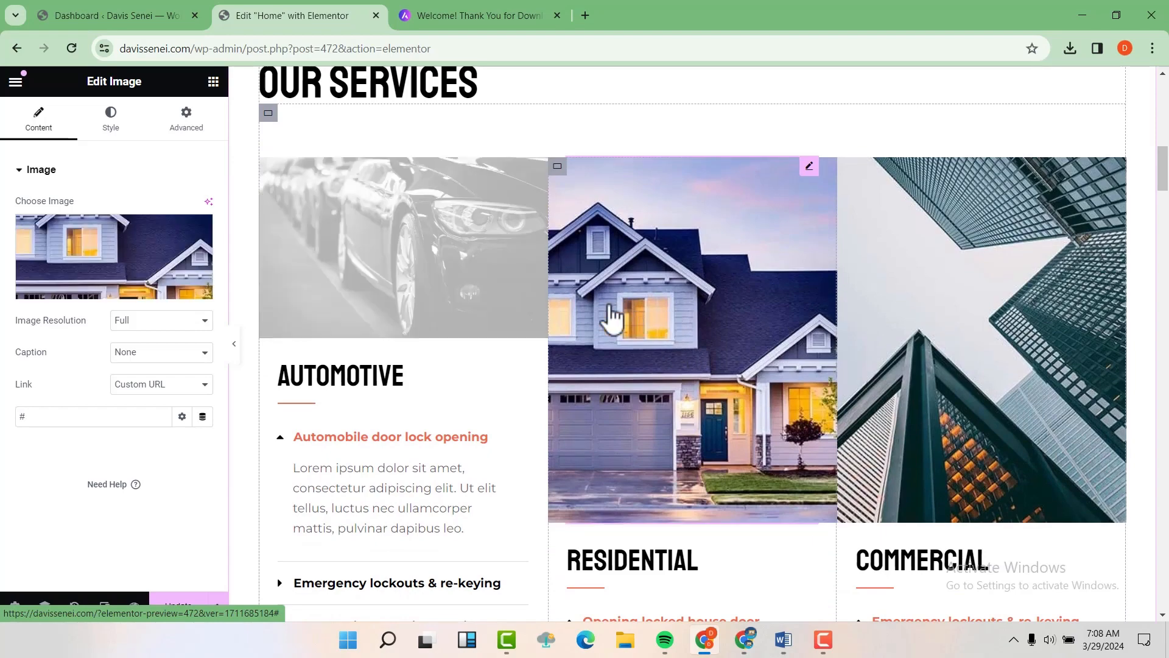
{"action": "left_click", "coordinate": [138, 266]}
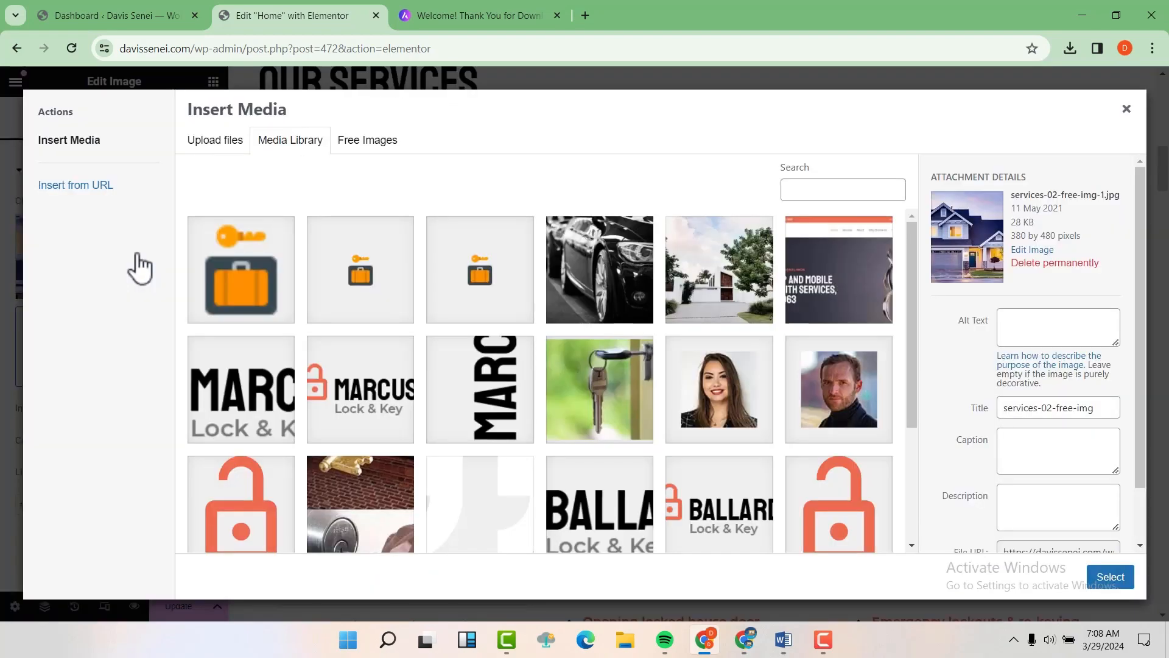
{"action": "left_click", "coordinate": [740, 295]}
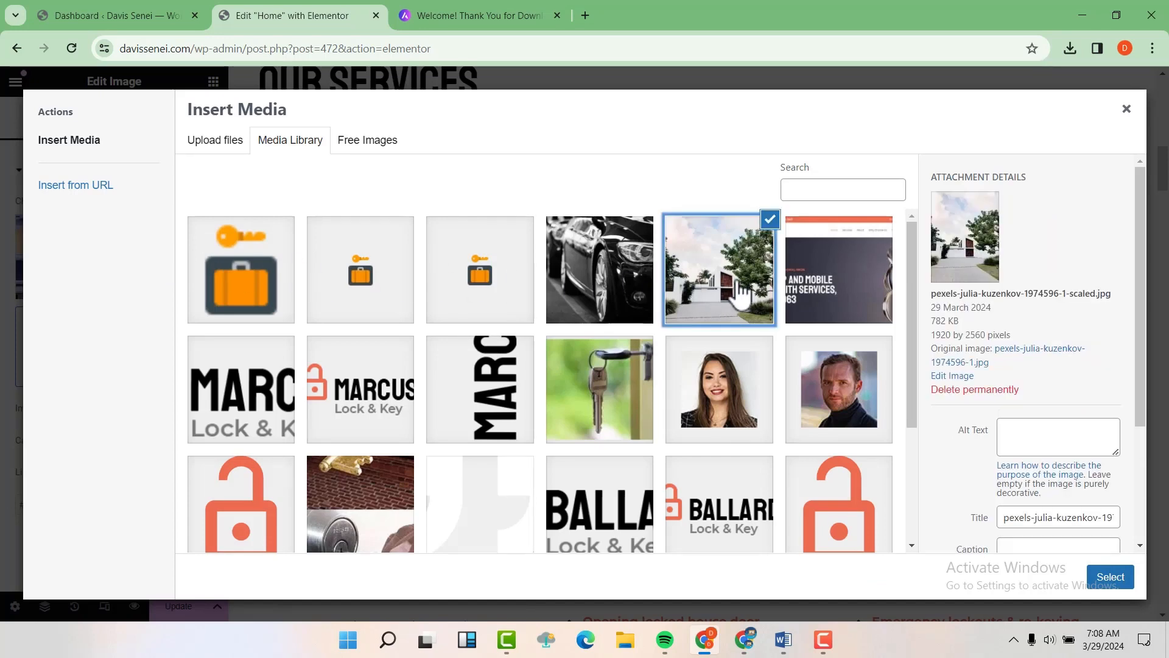
{"action": "left_click", "coordinate": [1111, 579]}
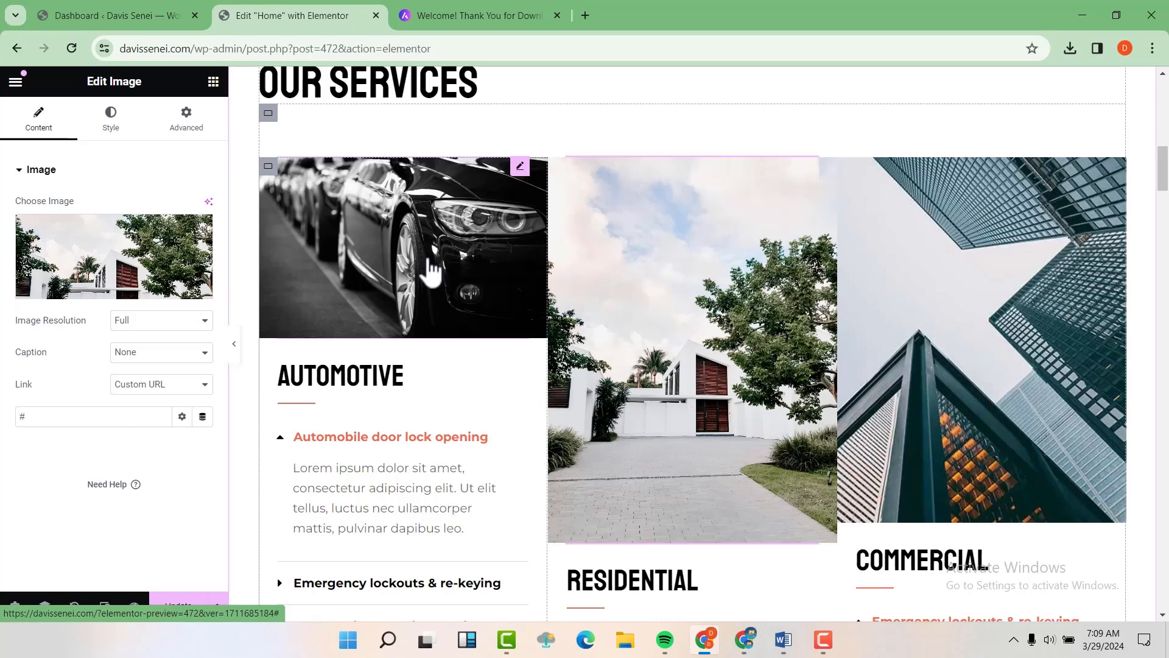
{"action": "scroll", "coordinate": [432, 271], "scroll_direction": "up", "scroll_amount": 1}
Step: Upload the pexels-christian teal car photo from Downloads and set it as the Automotive image
{"action": "left_click", "coordinate": [398, 311]}
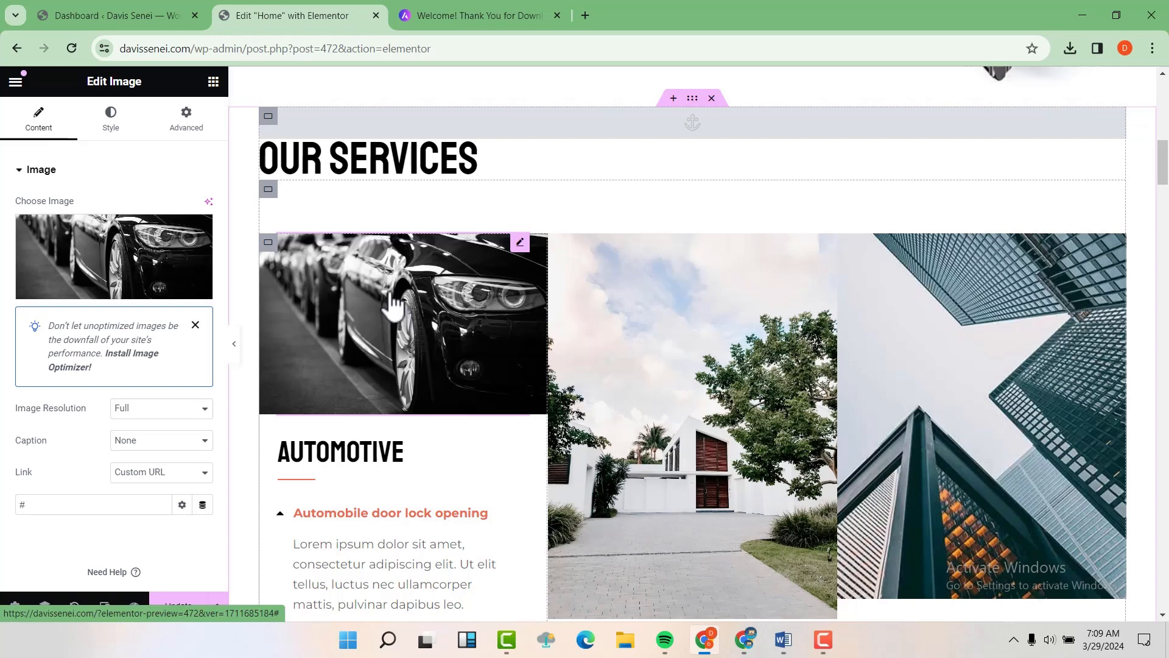
{"action": "mouse_move", "coordinate": [125, 263]}
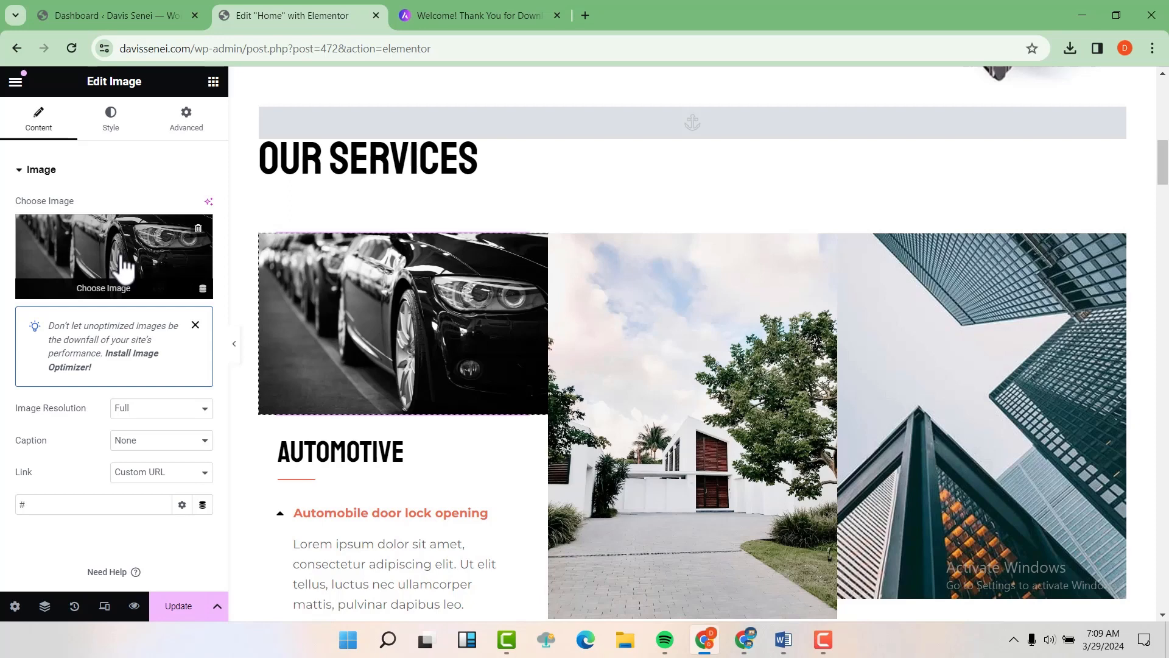
{"action": "left_click", "coordinate": [125, 263]}
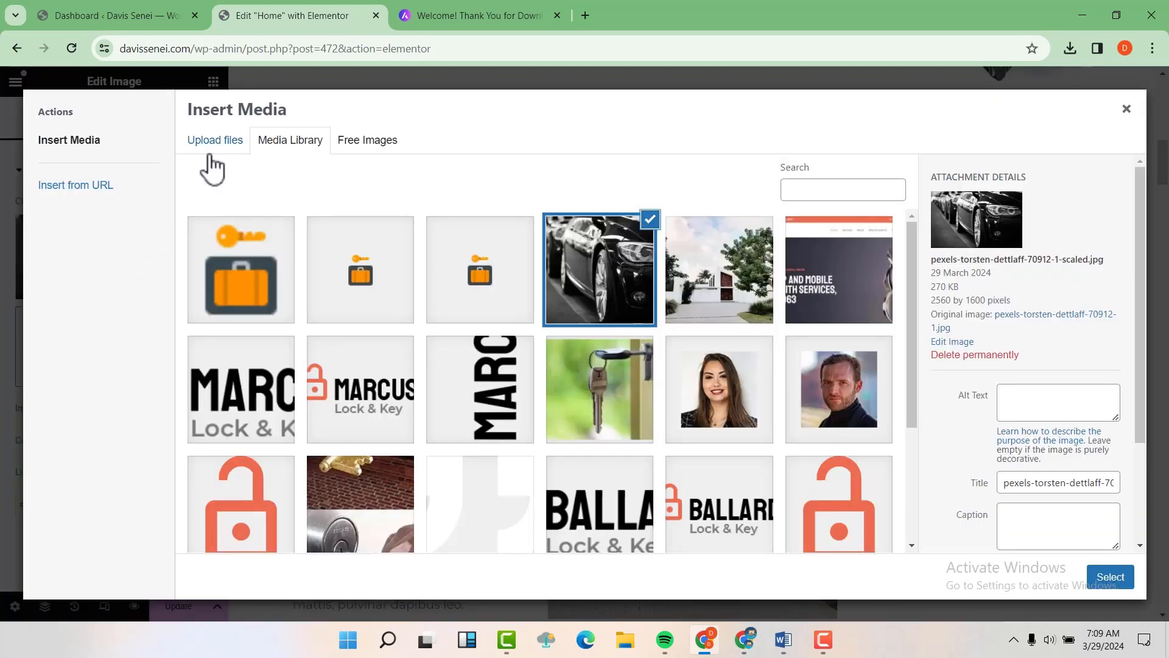
{"action": "left_click", "coordinate": [214, 141]}
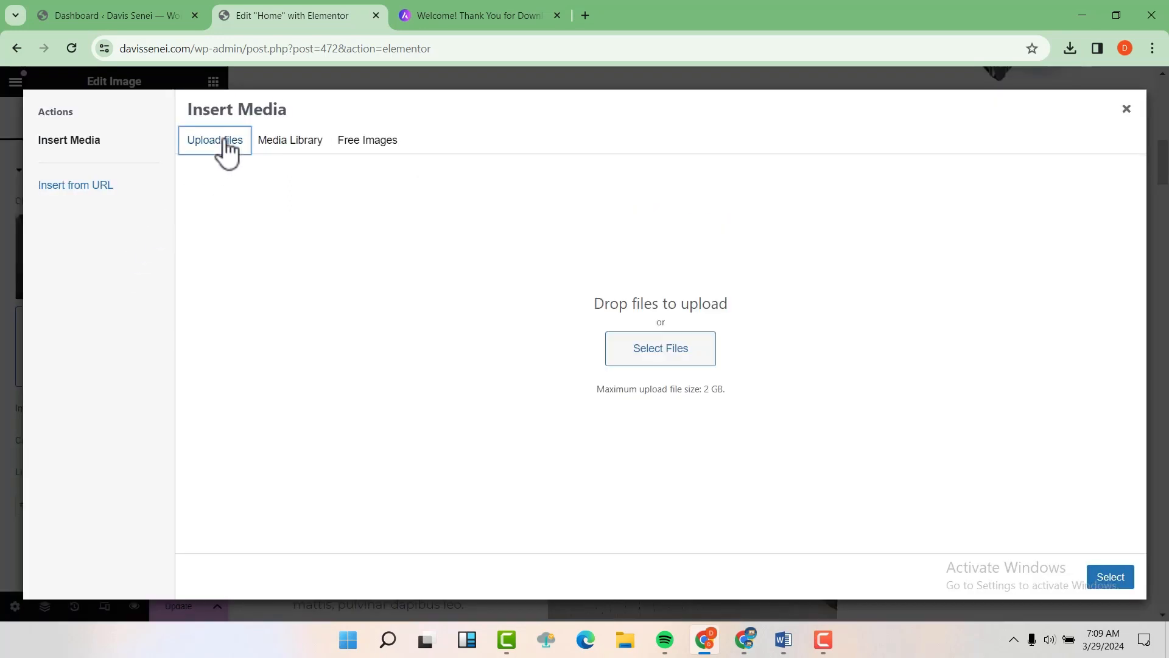
{"action": "left_click", "coordinate": [657, 352]}
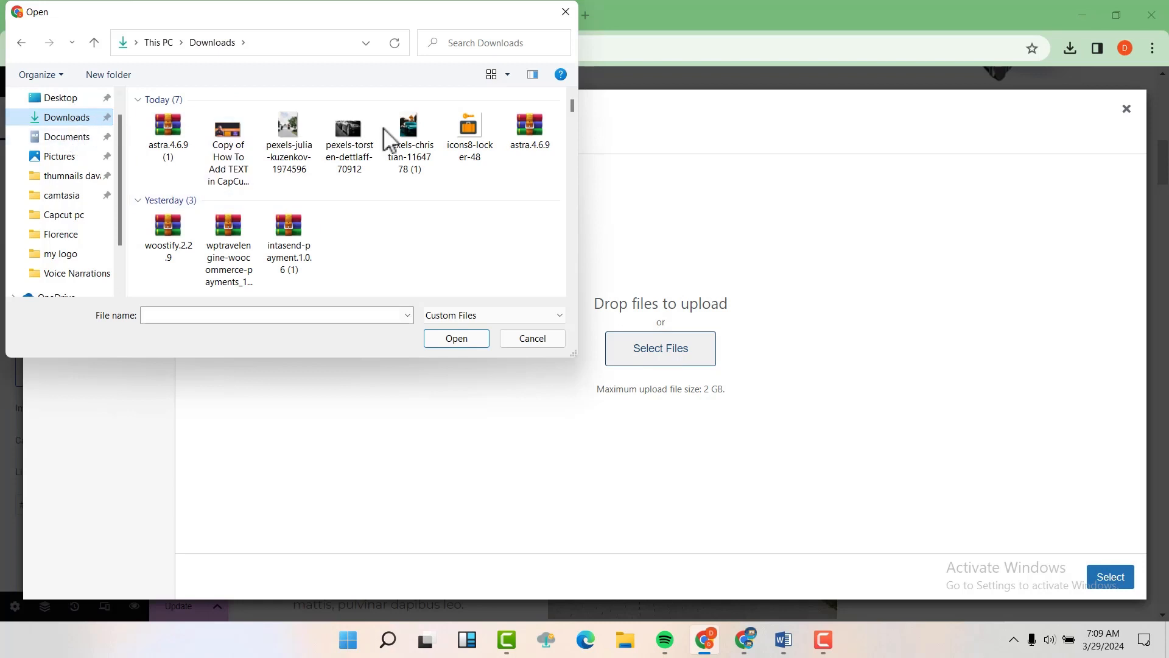
{"action": "left_click", "coordinate": [417, 145]}
{"action": "left_click", "coordinate": [462, 340]}
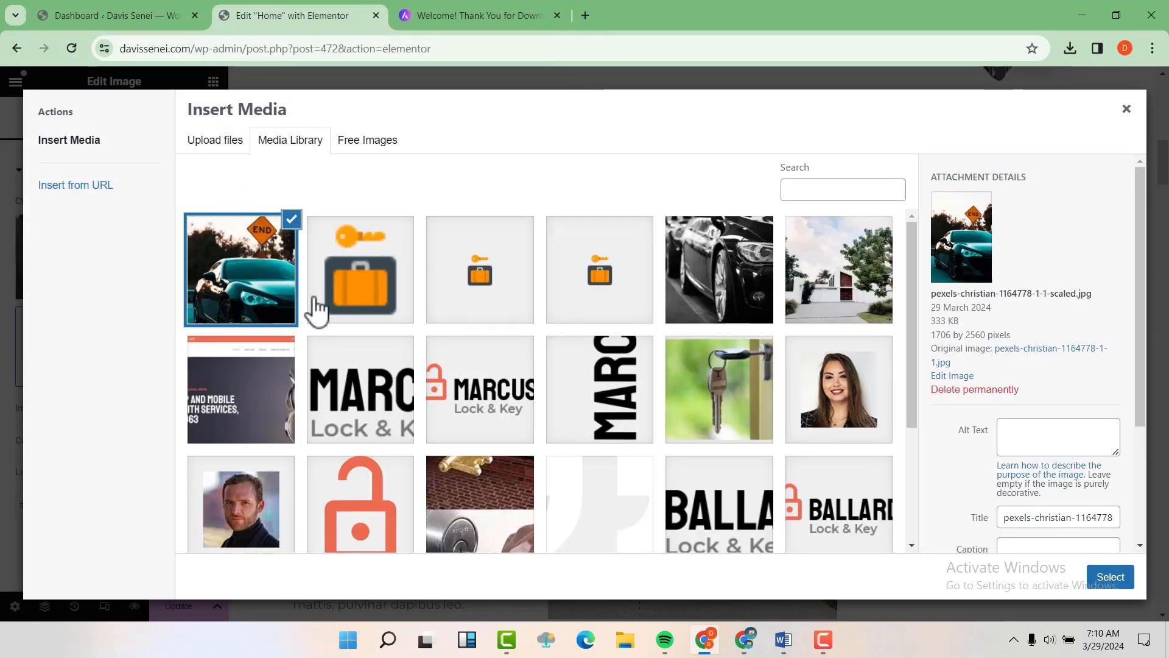
{"action": "left_click", "coordinate": [346, 268]}
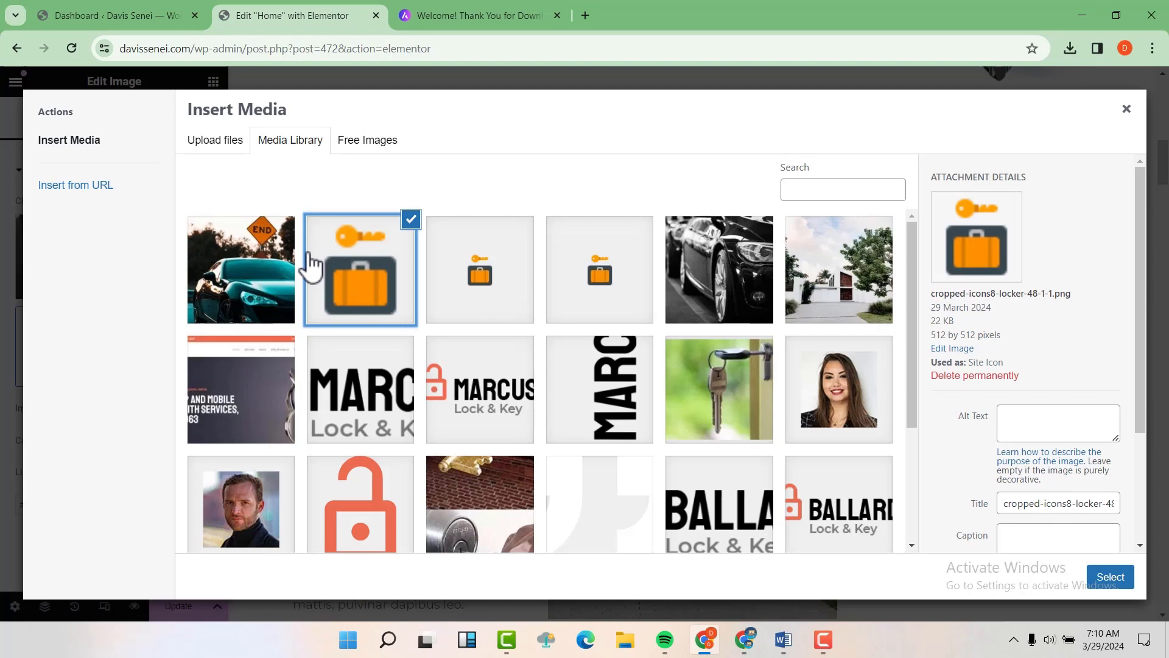
{"action": "left_click", "coordinate": [269, 247]}
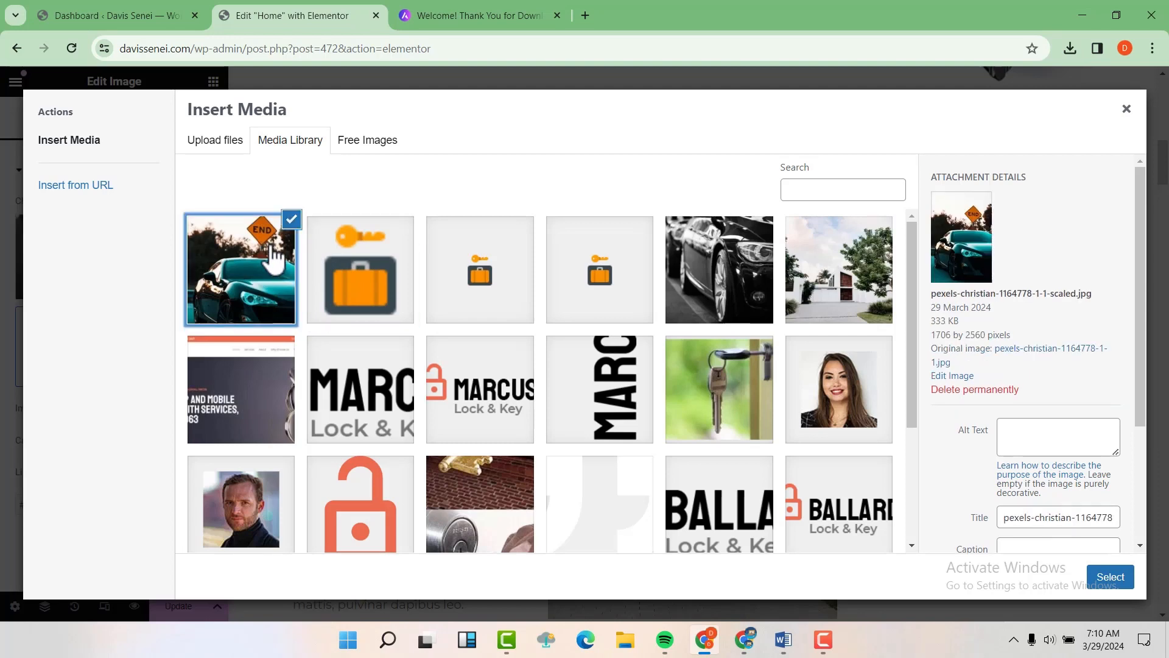
{"action": "left_click", "coordinate": [1111, 579]}
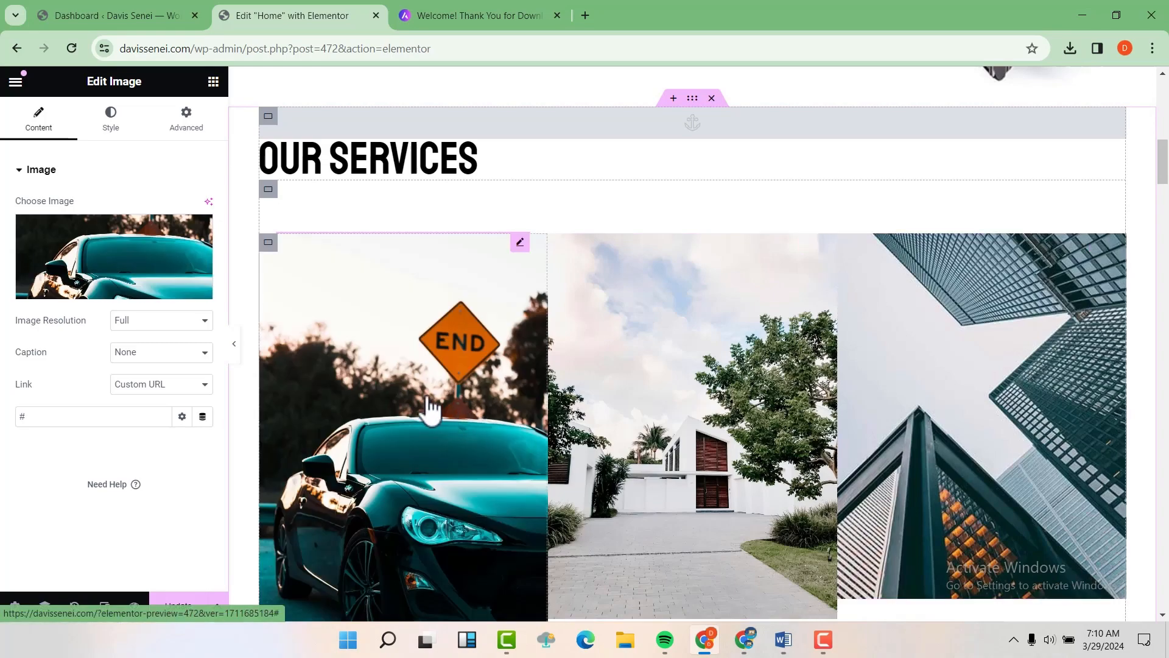
Step: Save the home page with Update
{"action": "scroll", "coordinate": [431, 409], "scroll_direction": "down", "scroll_amount": 4}
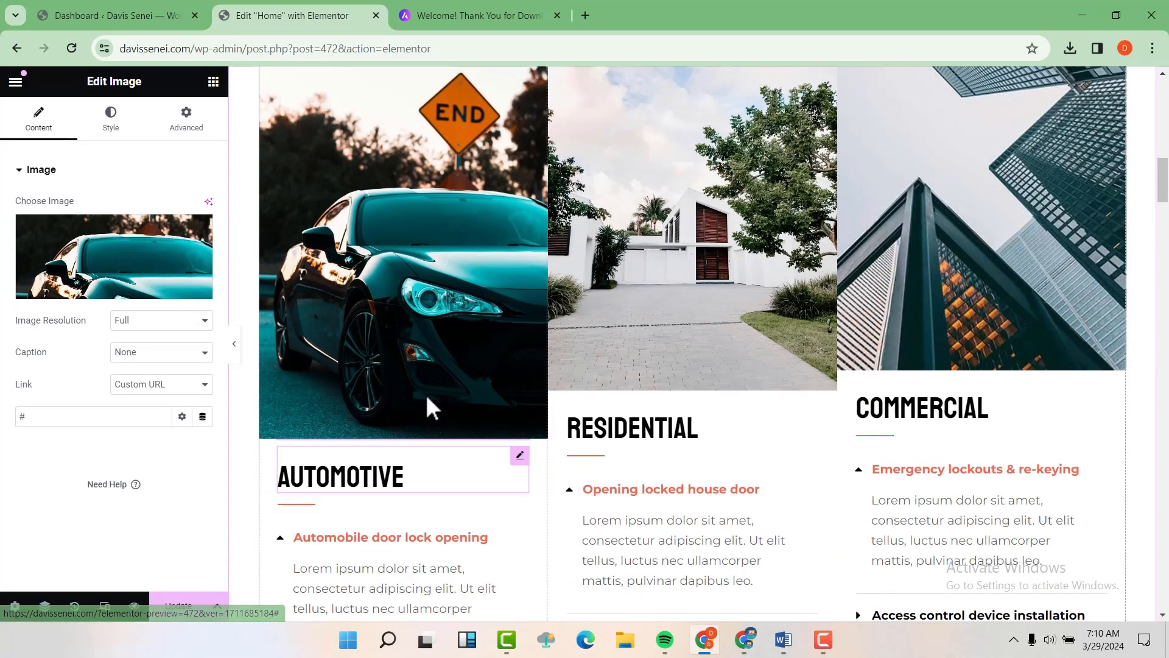
{"action": "scroll", "coordinate": [428, 407], "scroll_direction": "down", "scroll_amount": 4}
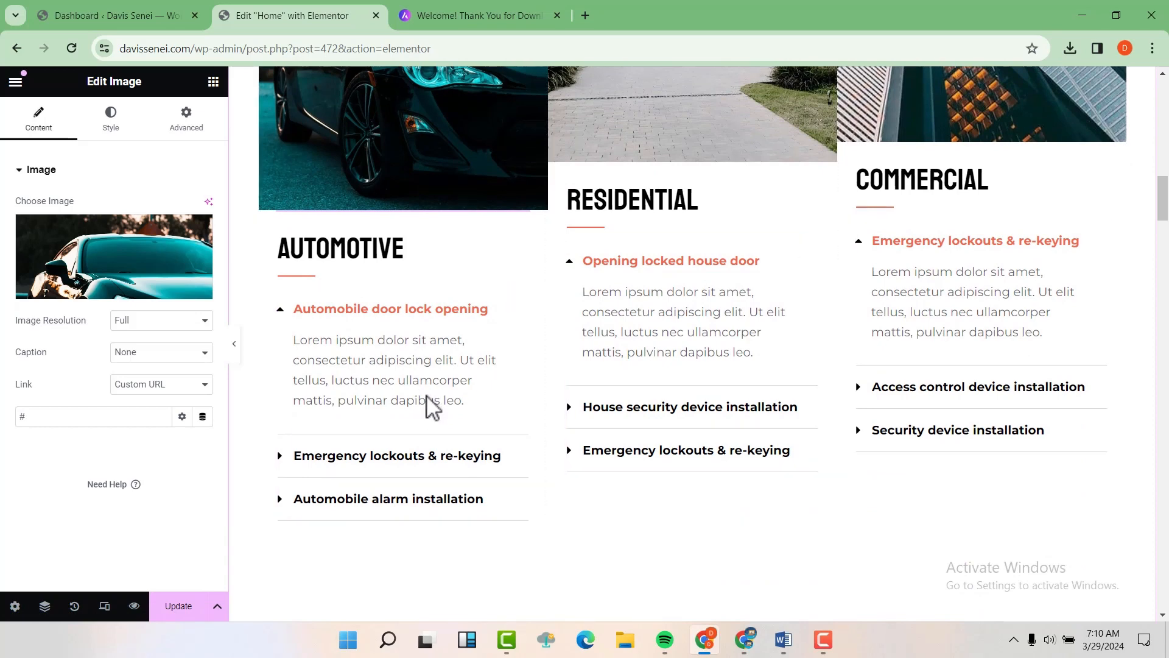
{"action": "left_click", "coordinate": [190, 606]}
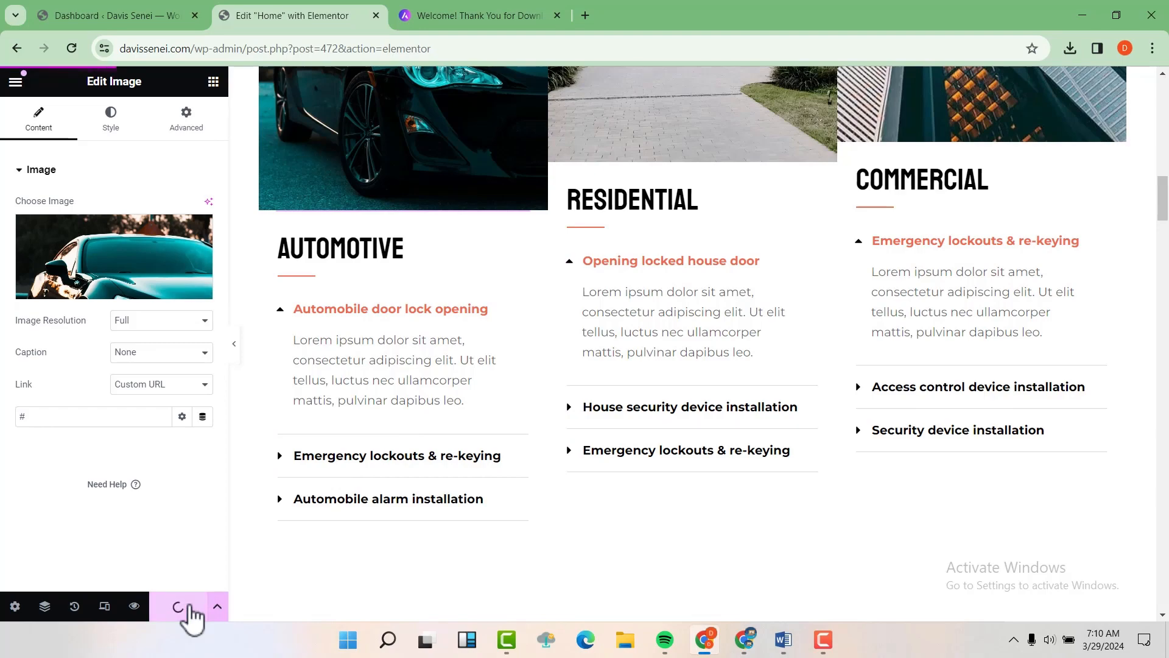
Step: Scroll the live homepage to check the 'Since 2022' heading and the new service photos
{"action": "scroll", "coordinate": [577, 396], "scroll_direction": "up", "scroll_amount": 10}
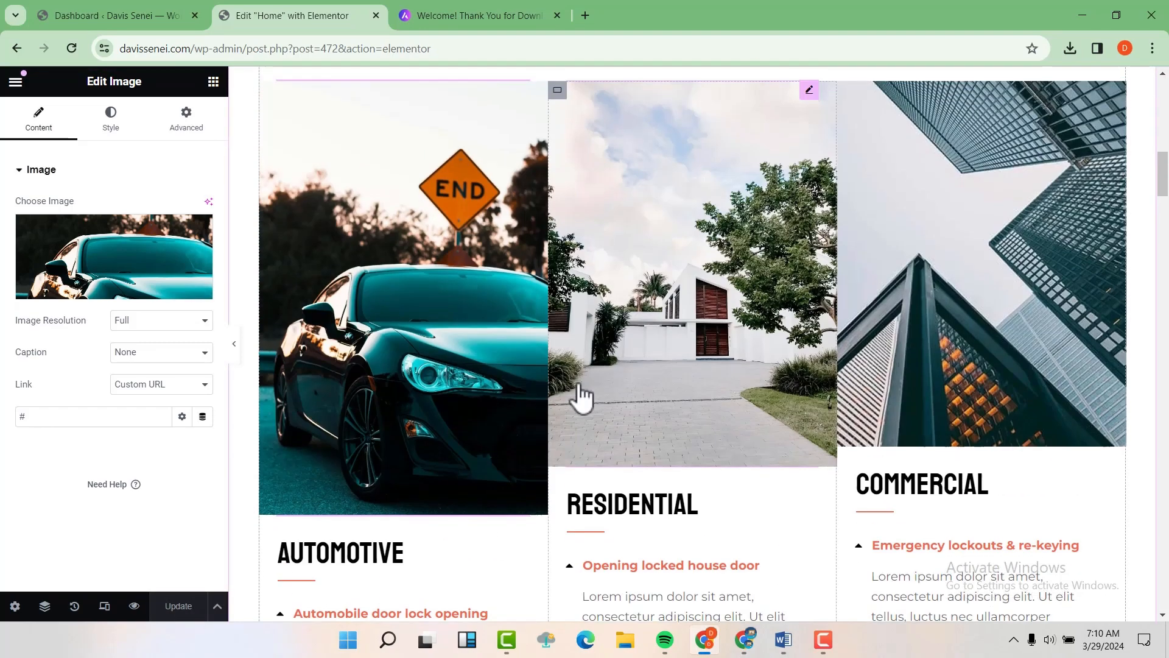
{"action": "scroll", "coordinate": [755, 297], "scroll_direction": "up", "scroll_amount": 6}
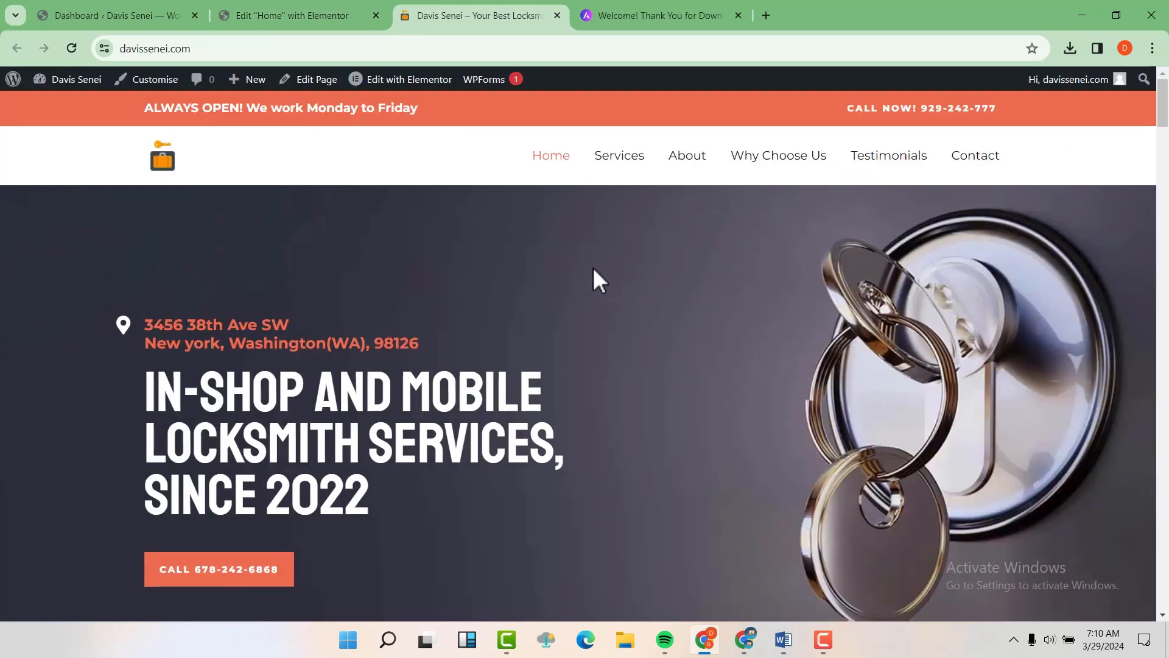
{"action": "scroll", "coordinate": [593, 280], "scroll_direction": "down", "scroll_amount": 1}
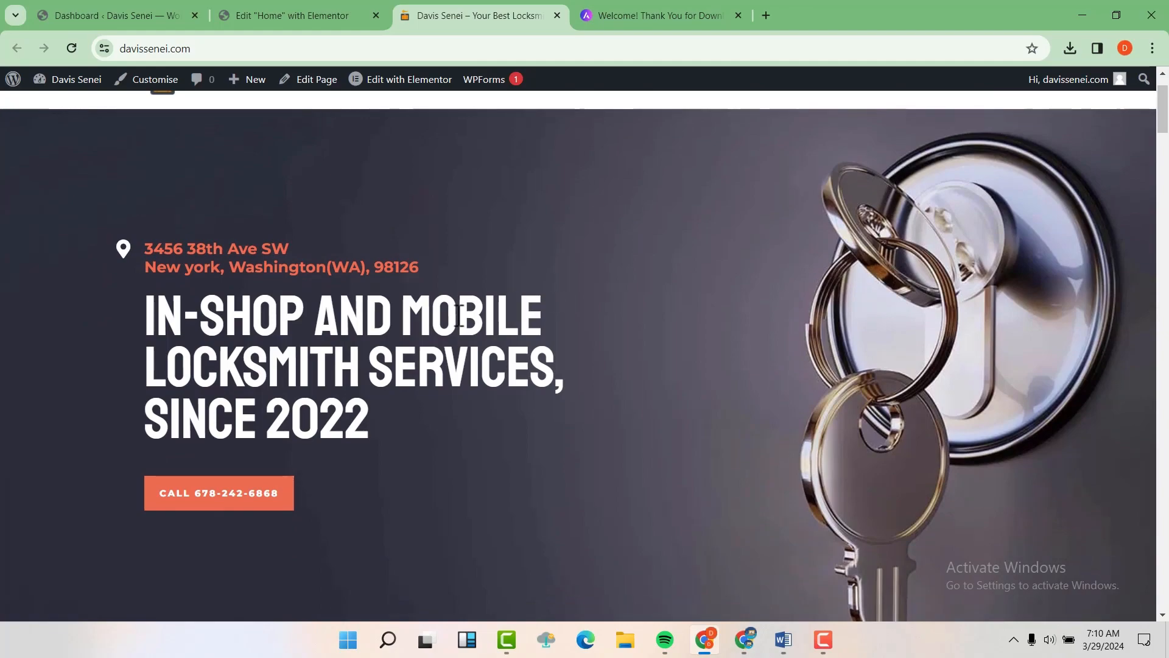
{"action": "scroll", "coordinate": [418, 339], "scroll_direction": "down", "scroll_amount": 10}
{"action": "scroll", "coordinate": [419, 339], "scroll_direction": "down", "scroll_amount": 2}
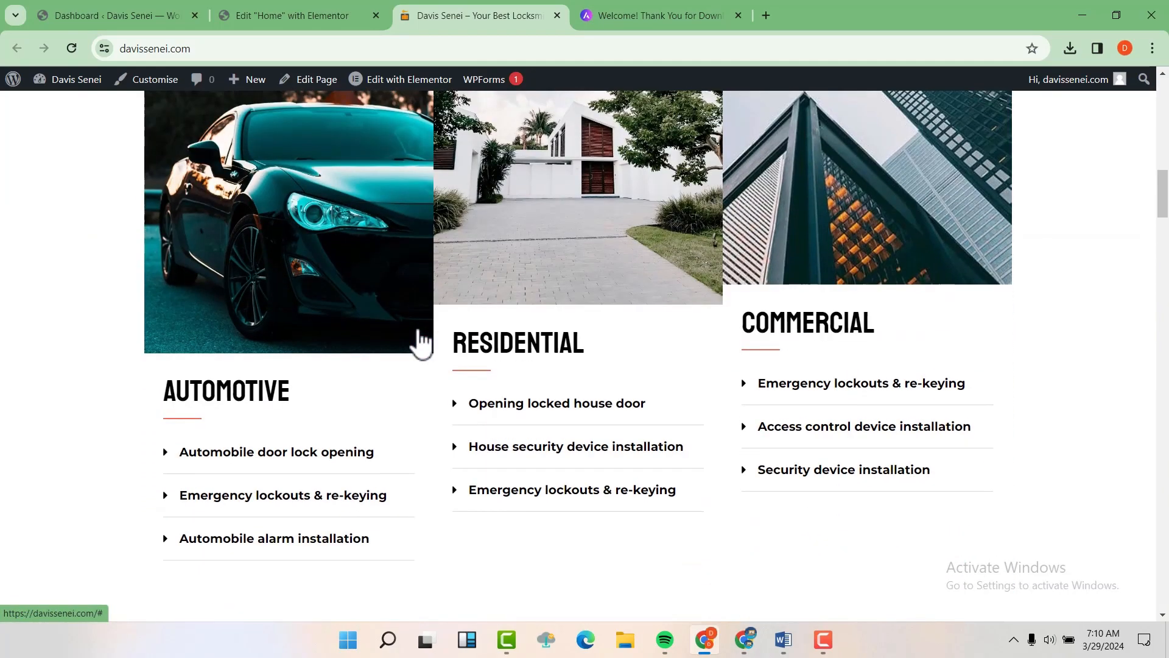
{"action": "scroll", "coordinate": [417, 339], "scroll_direction": "up", "scroll_amount": 3}
{"action": "scroll", "coordinate": [530, 319], "scroll_direction": "down", "scroll_amount": 4}
{"action": "scroll", "coordinate": [532, 318], "scroll_direction": "down", "scroll_amount": 6}
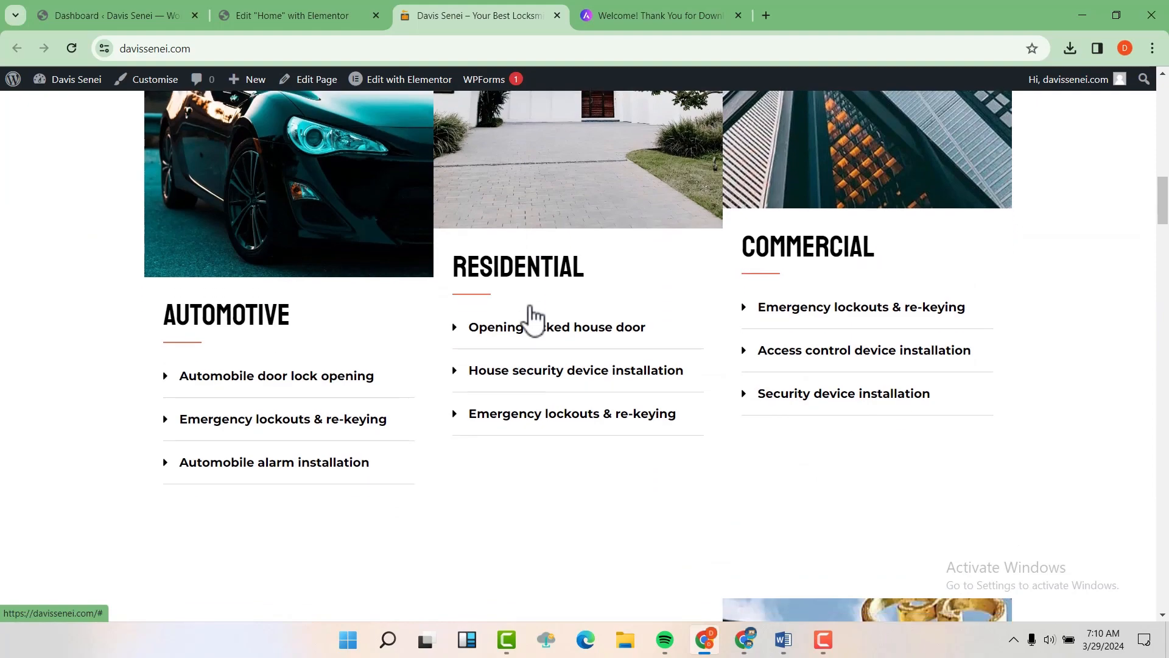
{"action": "scroll", "coordinate": [535, 317], "scroll_direction": "down", "scroll_amount": 3}
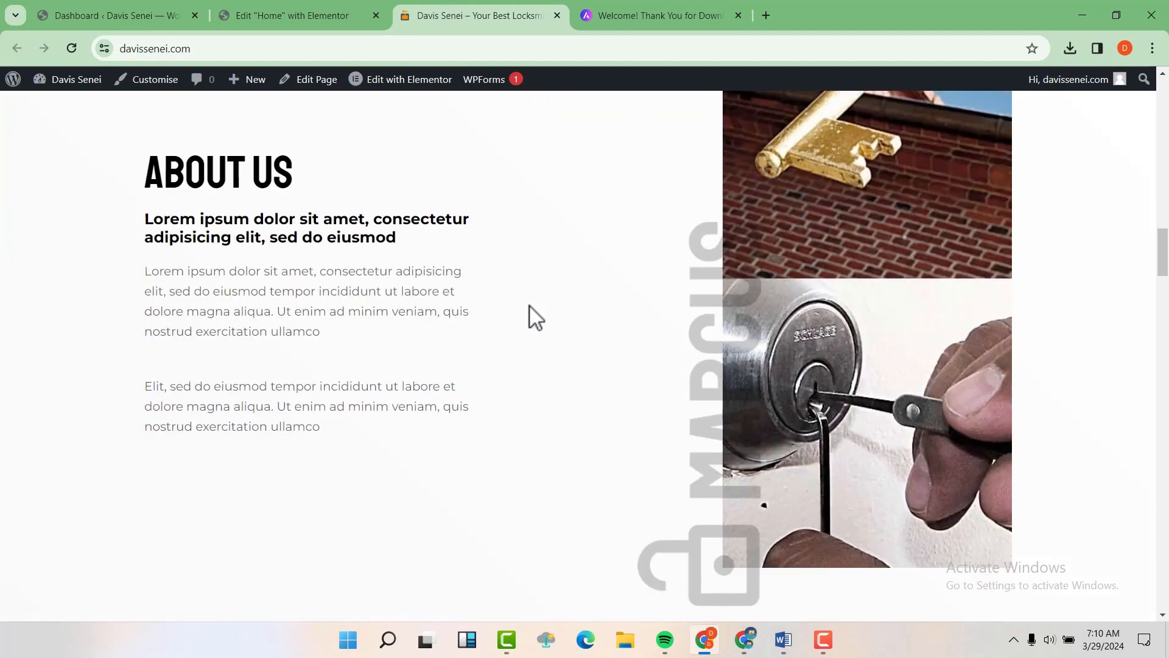
{"action": "scroll", "coordinate": [605, 320], "scroll_direction": "up", "scroll_amount": 8}
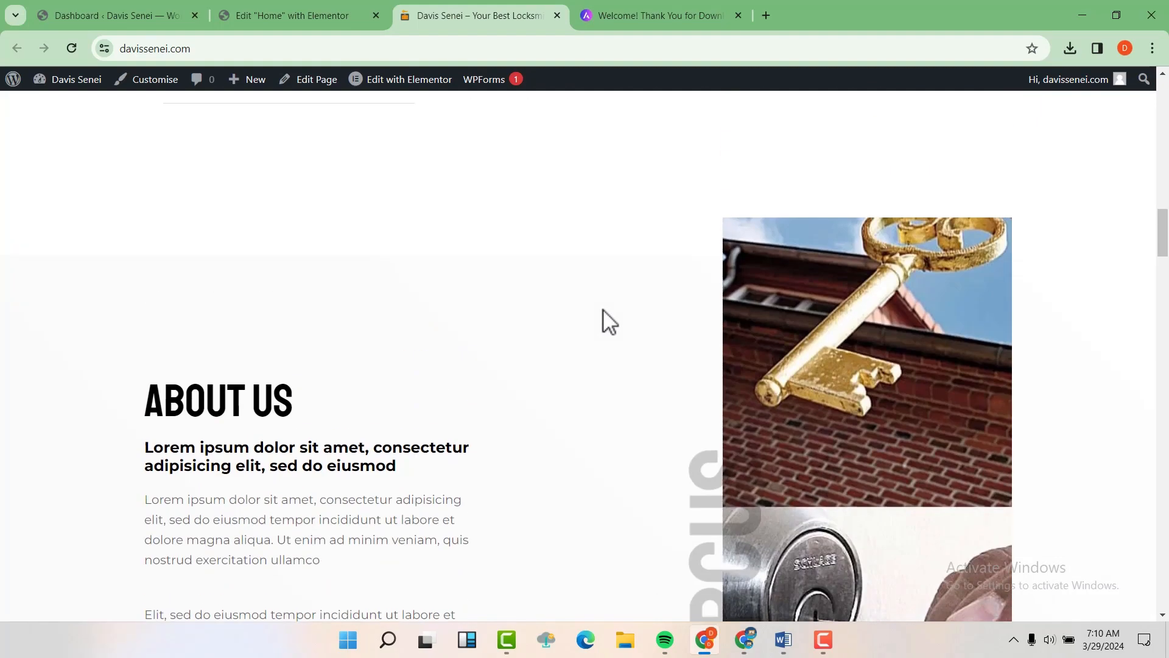
{"action": "scroll", "coordinate": [605, 321], "scroll_direction": "up", "scroll_amount": 13}
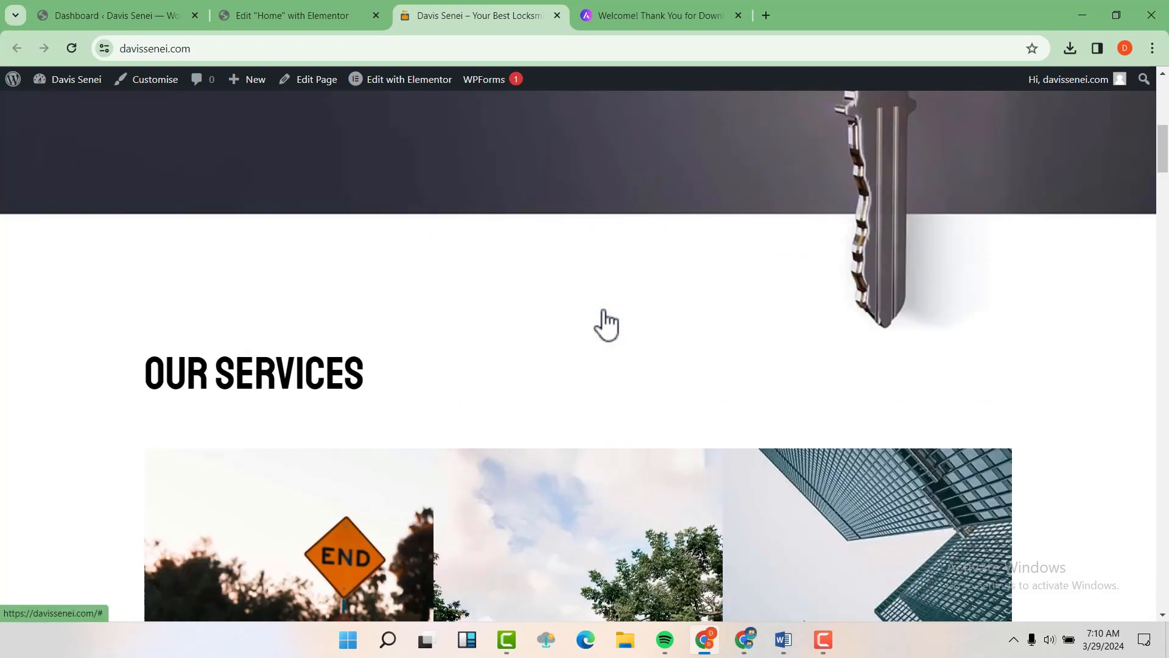
{"action": "scroll", "coordinate": [607, 324], "scroll_direction": "up", "scroll_amount": 5}
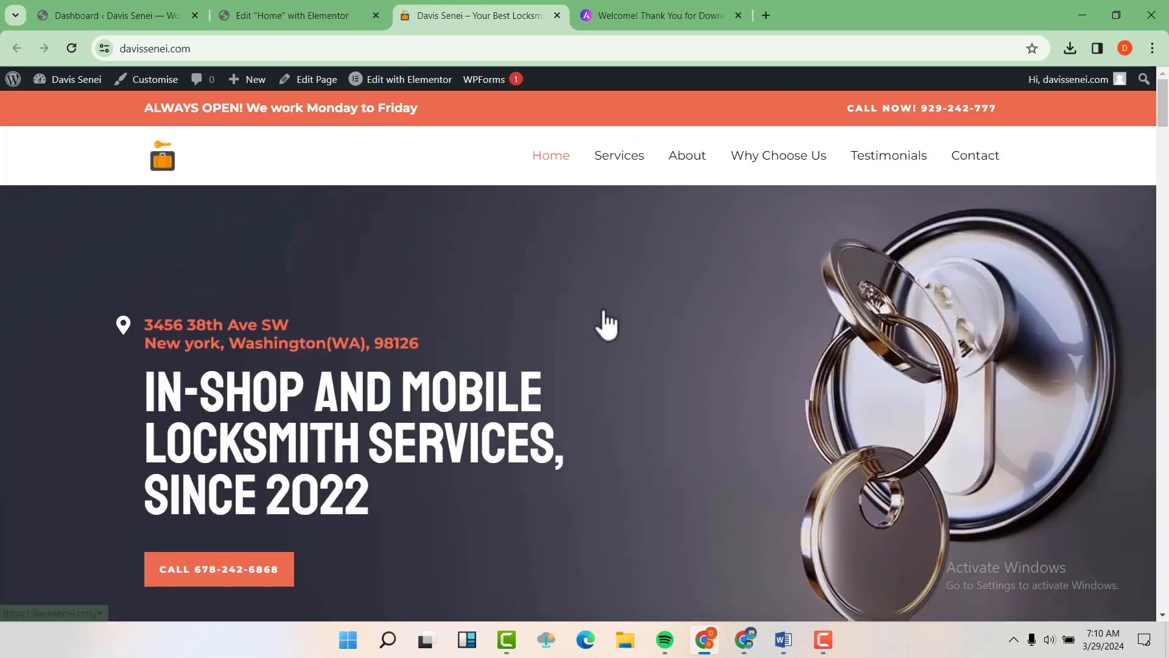
{"action": "left_click", "coordinate": [556, 160]}
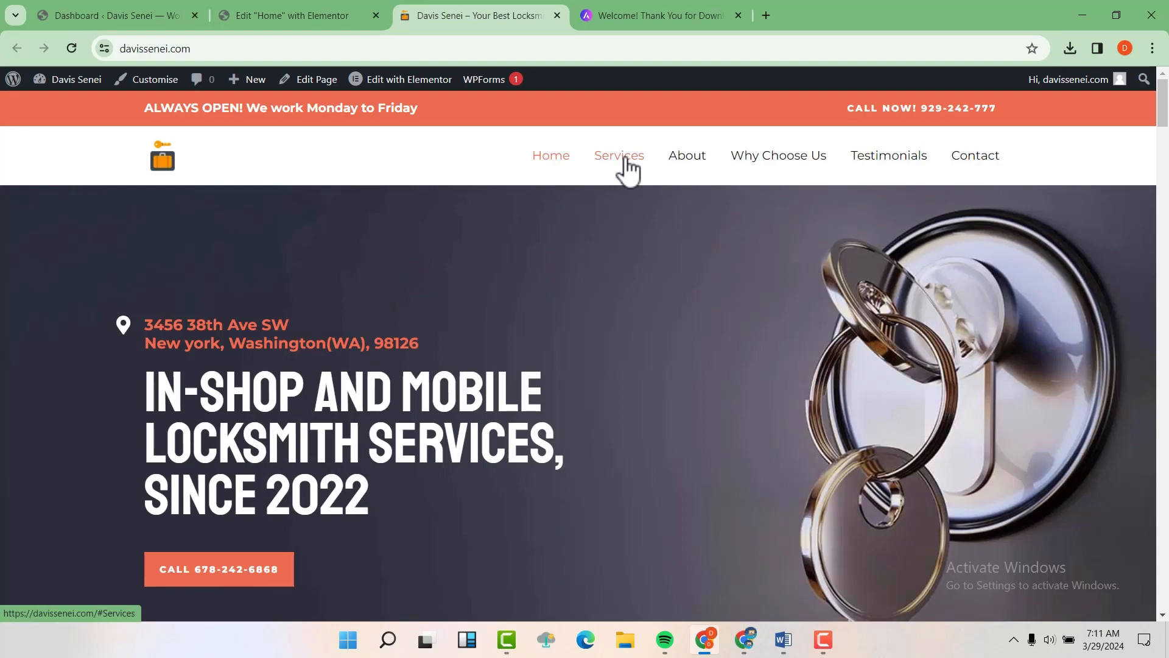
{"action": "left_click", "coordinate": [627, 170]}
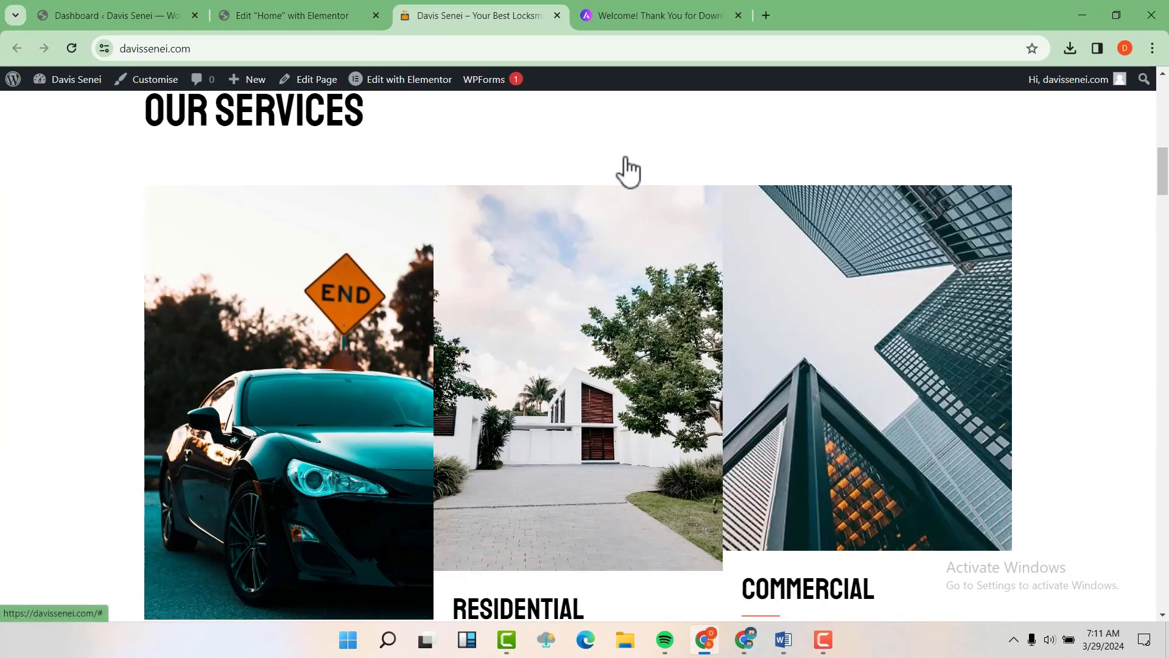
{"action": "scroll", "coordinate": [624, 157], "scroll_direction": "up", "scroll_amount": 12}
{"action": "left_click", "coordinate": [688, 156]}
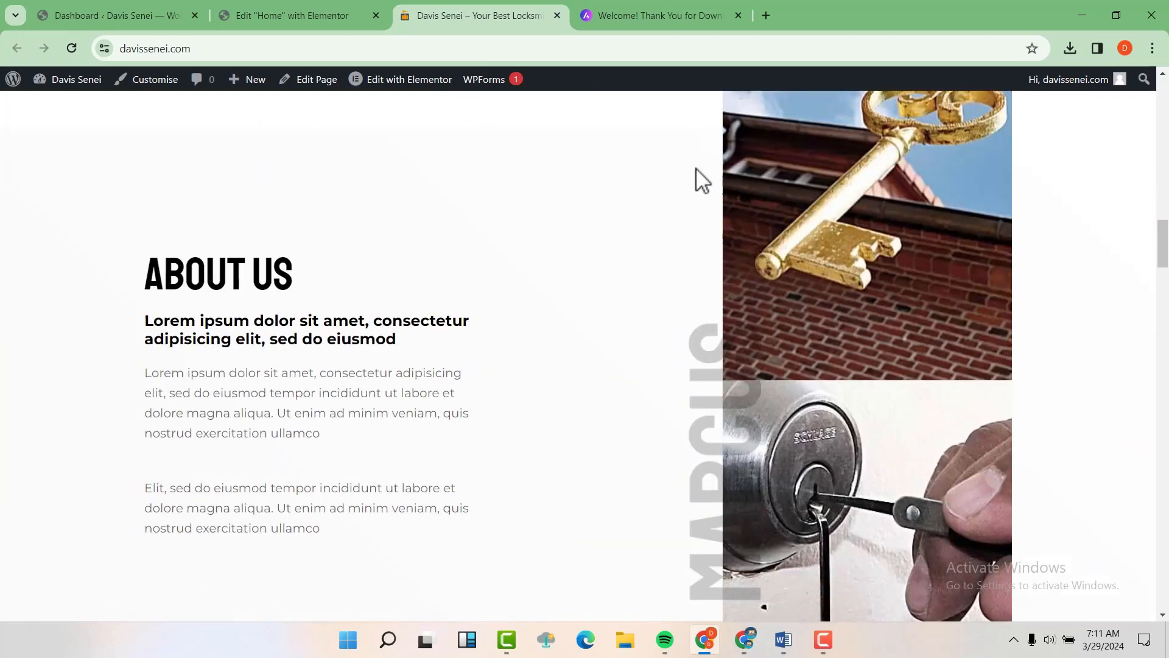
{"action": "scroll", "coordinate": [730, 308], "scroll_direction": "up", "scroll_amount": 12}
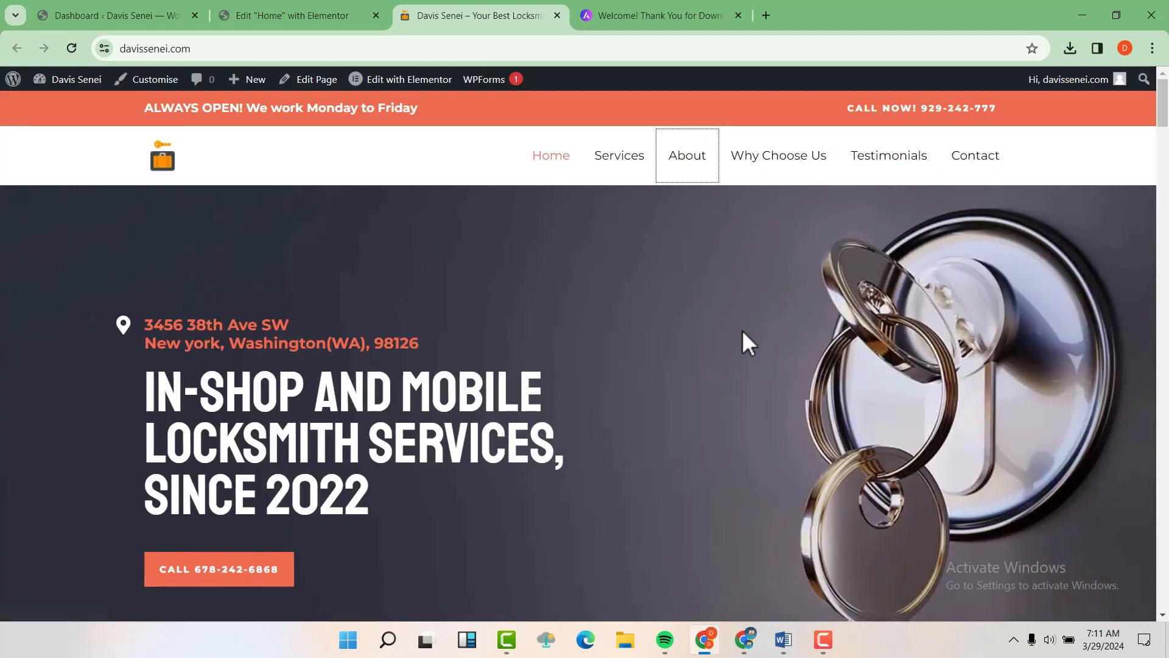
{"action": "left_click", "coordinate": [792, 162]}
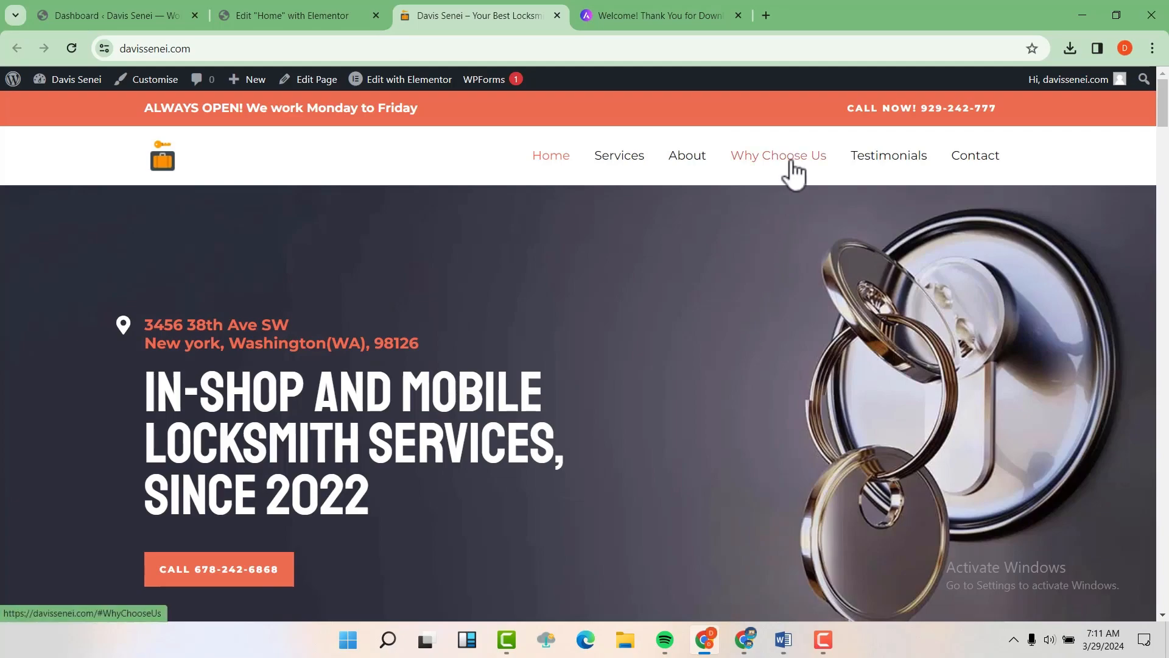
{"action": "scroll", "coordinate": [1047, 293], "scroll_direction": "up", "scroll_amount": 5}
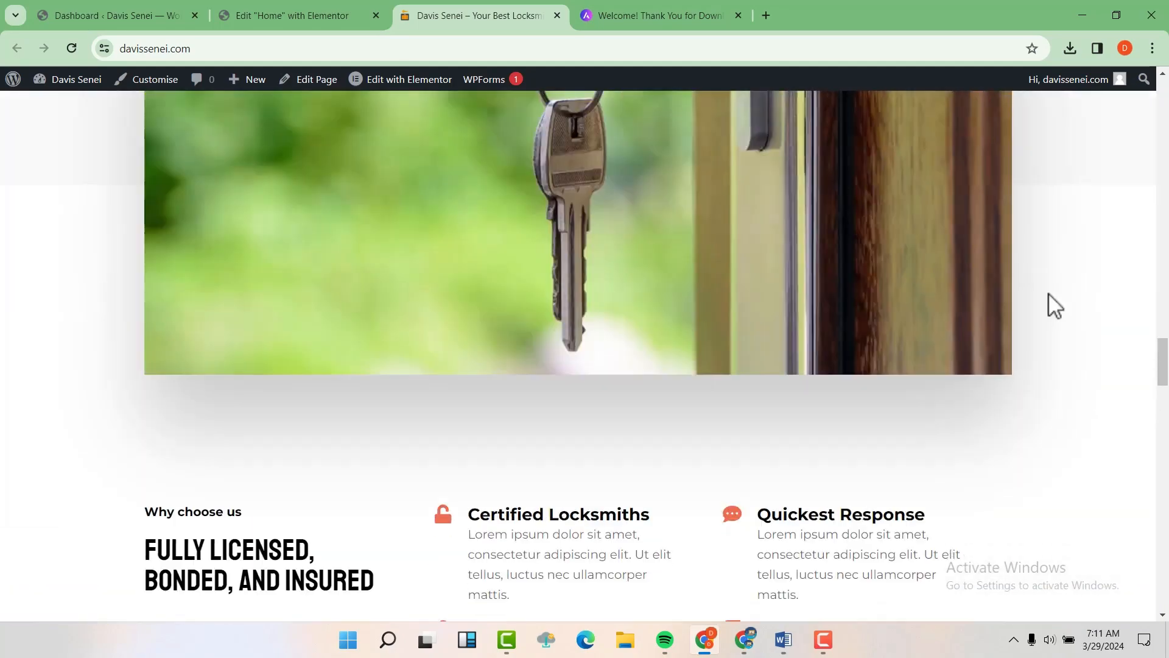
{"action": "left_click_drag", "start_coordinate": [1161, 361], "coordinate": [1165, 100]}
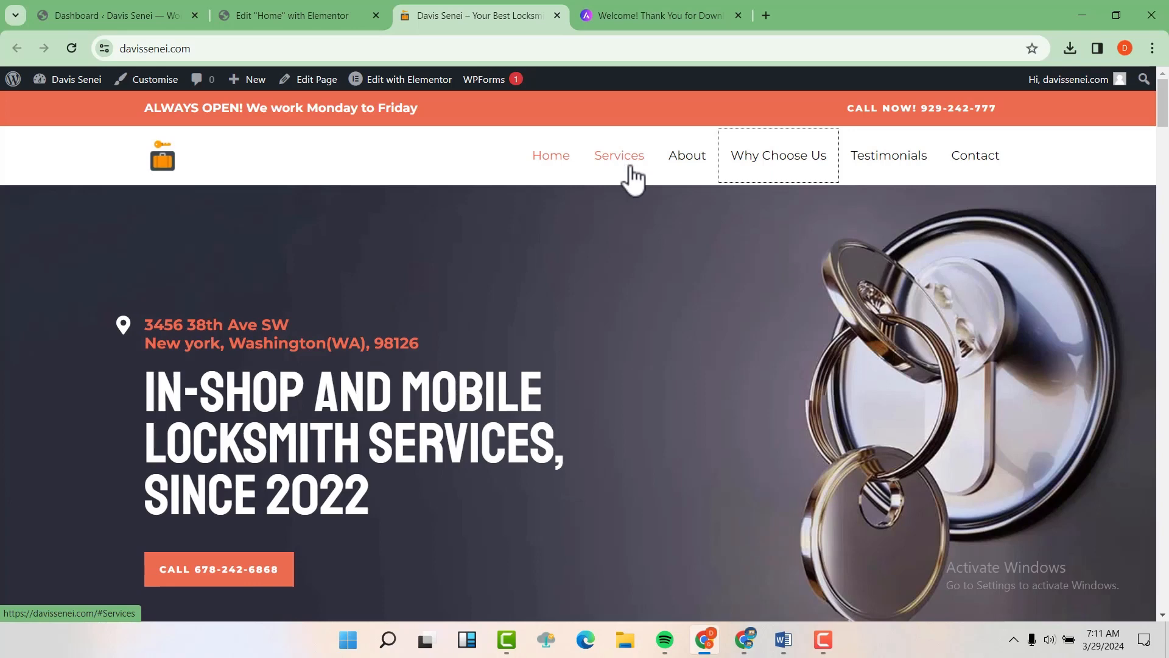
{"action": "left_click", "coordinate": [691, 163]}
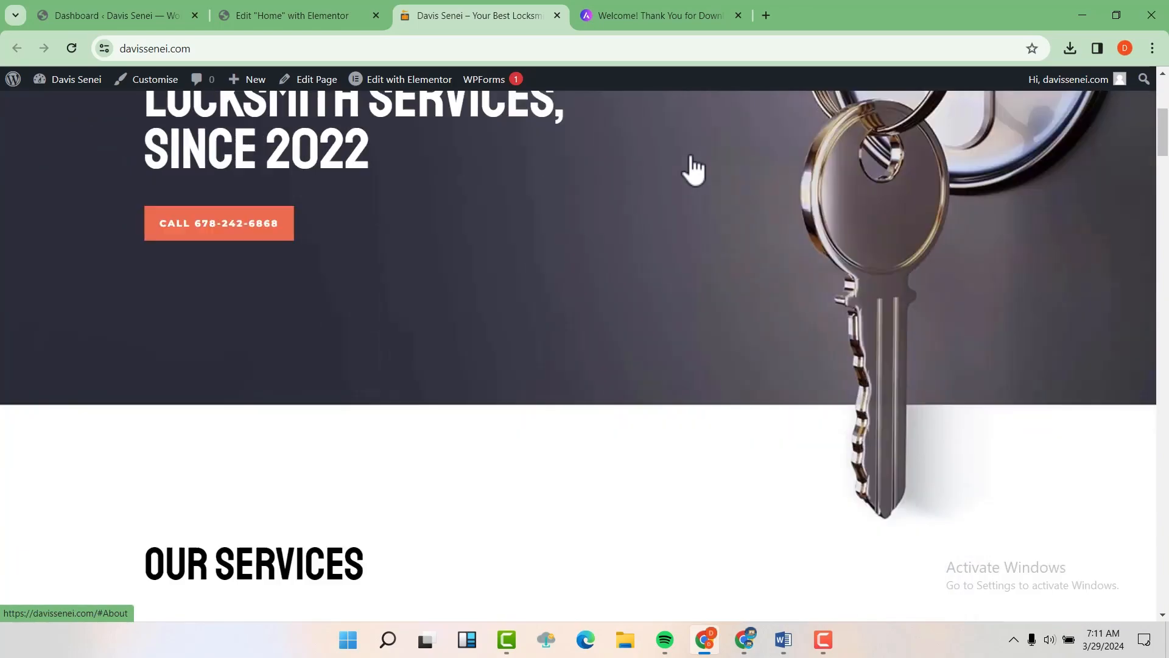
{"action": "scroll", "coordinate": [690, 155], "scroll_direction": "up", "scroll_amount": 15}
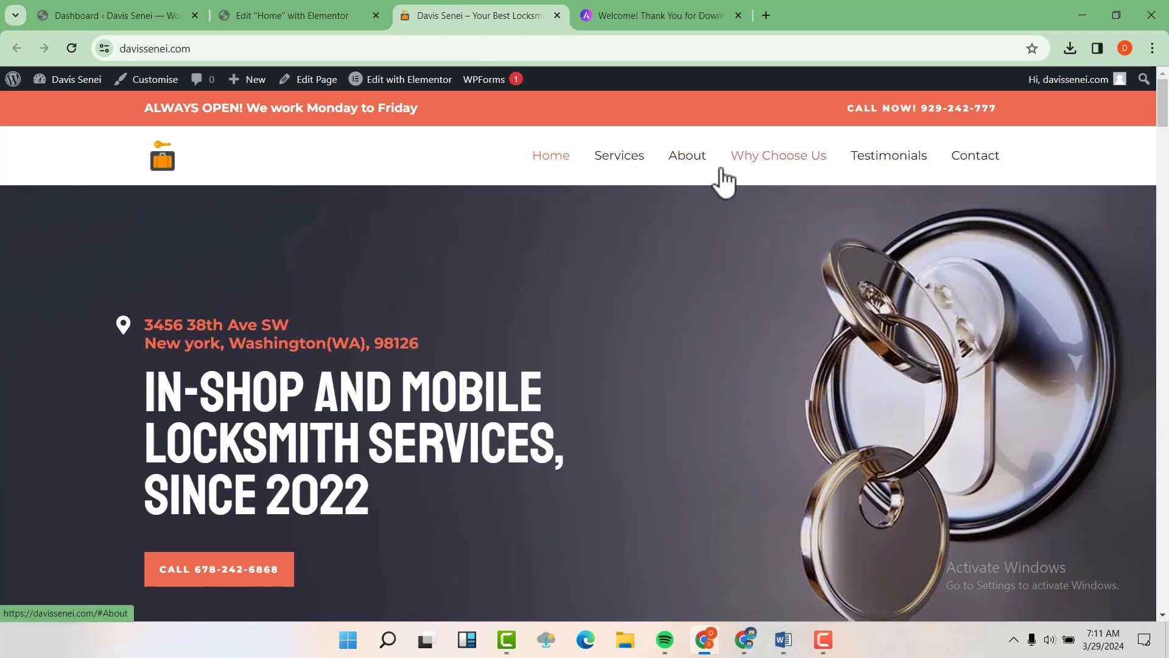
{"action": "mouse_move", "coordinate": [55, 82]}
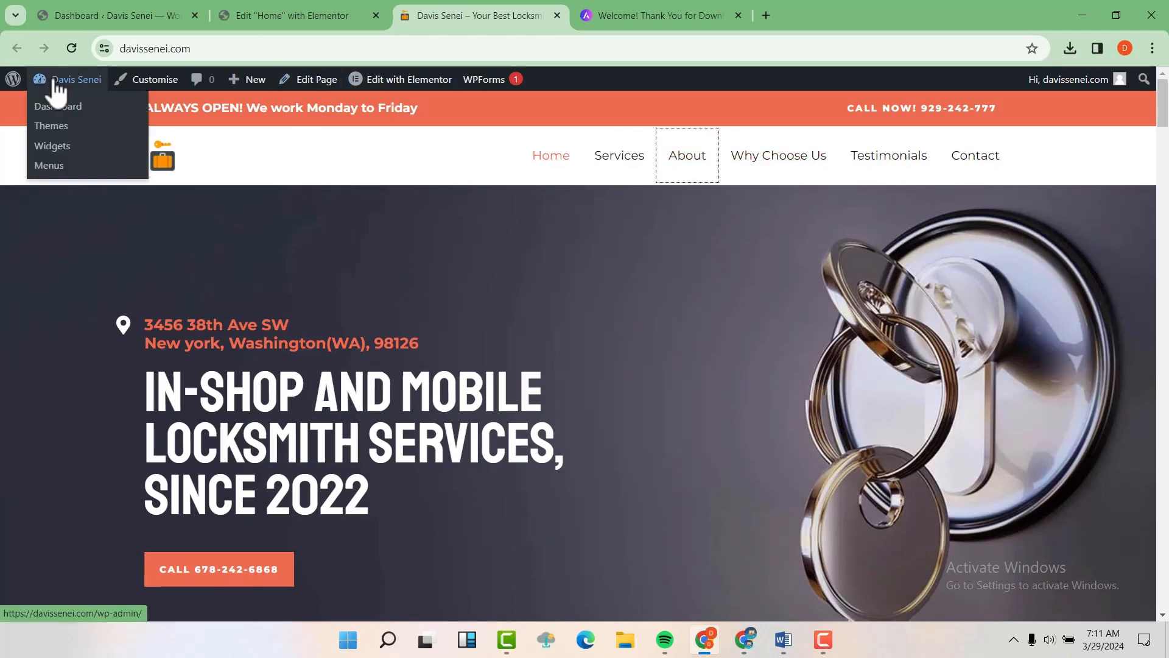
Step: Create and publish a new page titled 'OUR SERVICES'
{"action": "left_click", "coordinate": [56, 82]}
{"action": "mouse_move", "coordinate": [41, 281]}
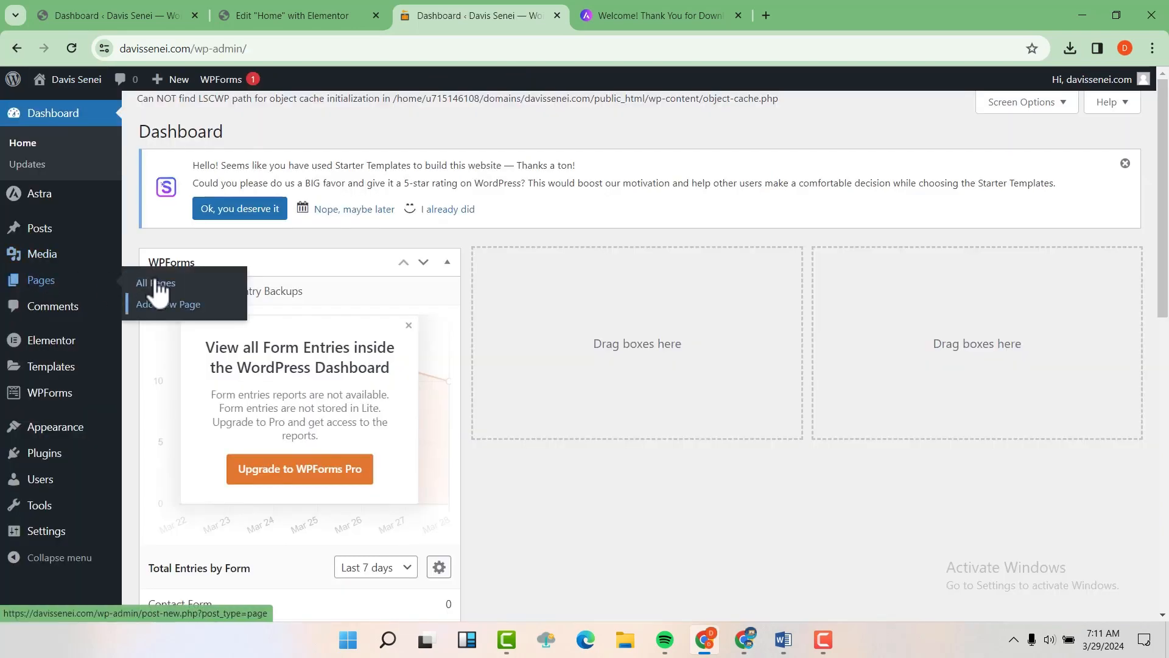
{"action": "left_click", "coordinate": [168, 308]}
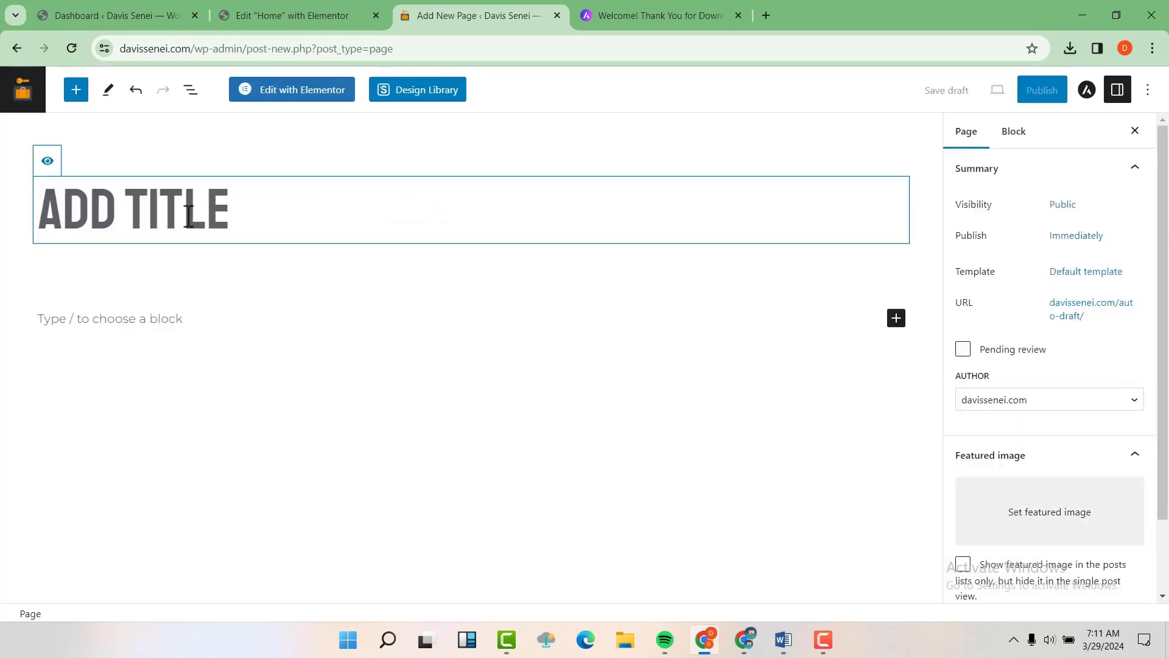
{"action": "type", "text": "SERV"}
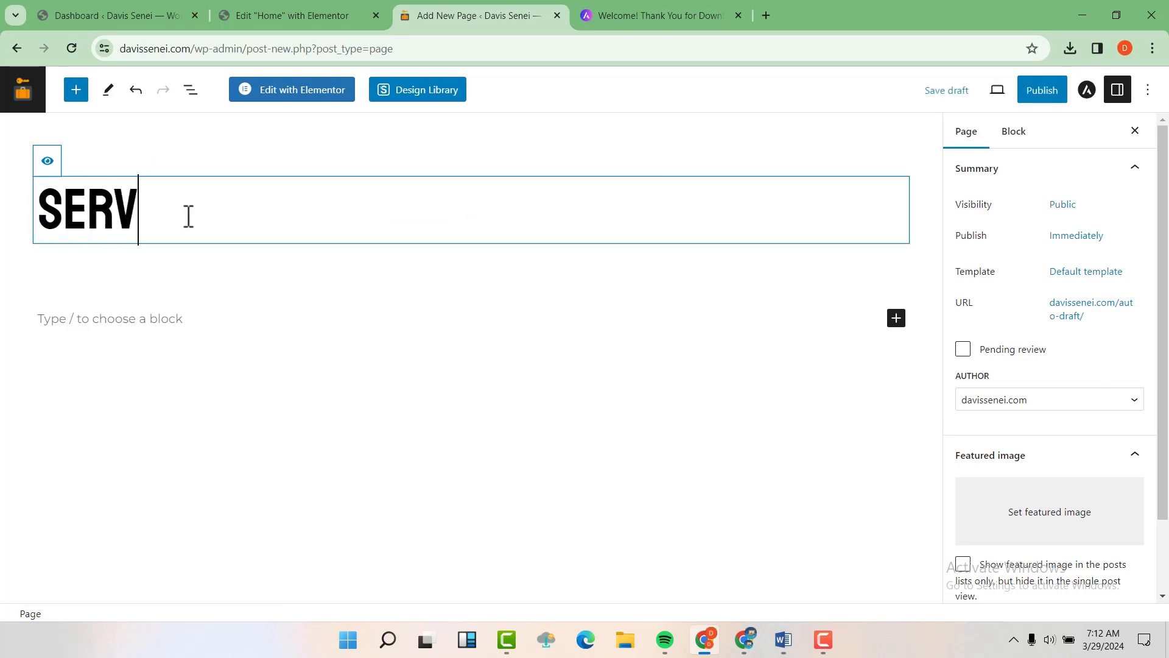
{"action": "key", "text": "BackSpace"}
{"action": "key", "text": "BackSpace"}
{"action": "key", "text": "BackSpace"}
{"action": "key", "text": "BackSpace"}
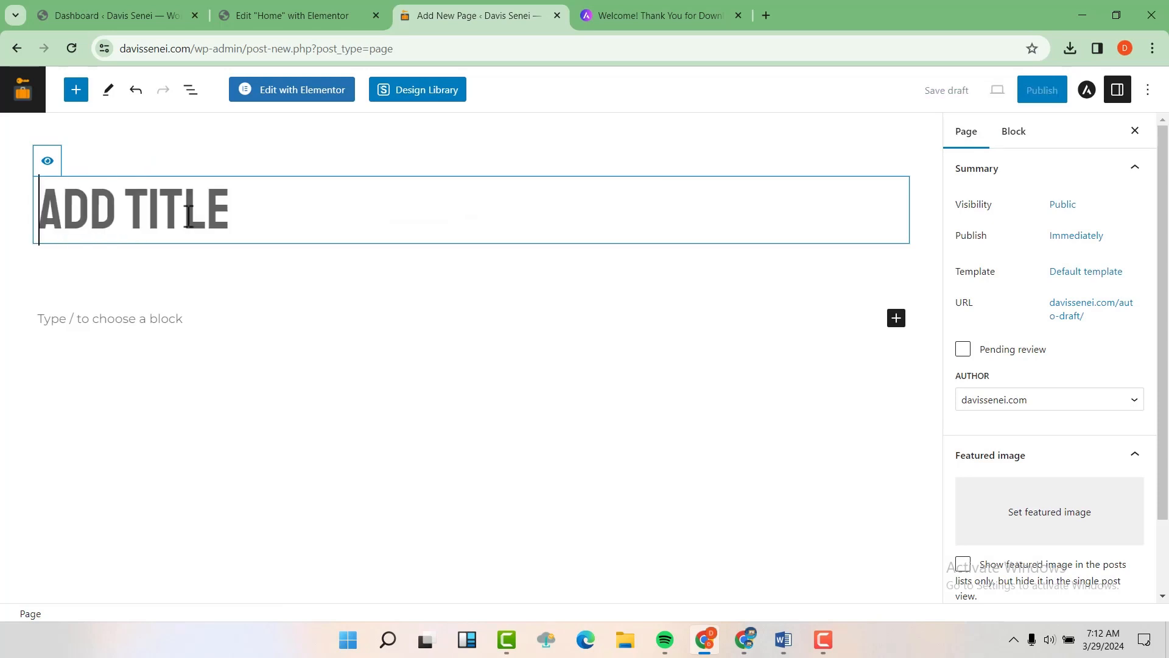
{"action": "type", "text": "OUR "}
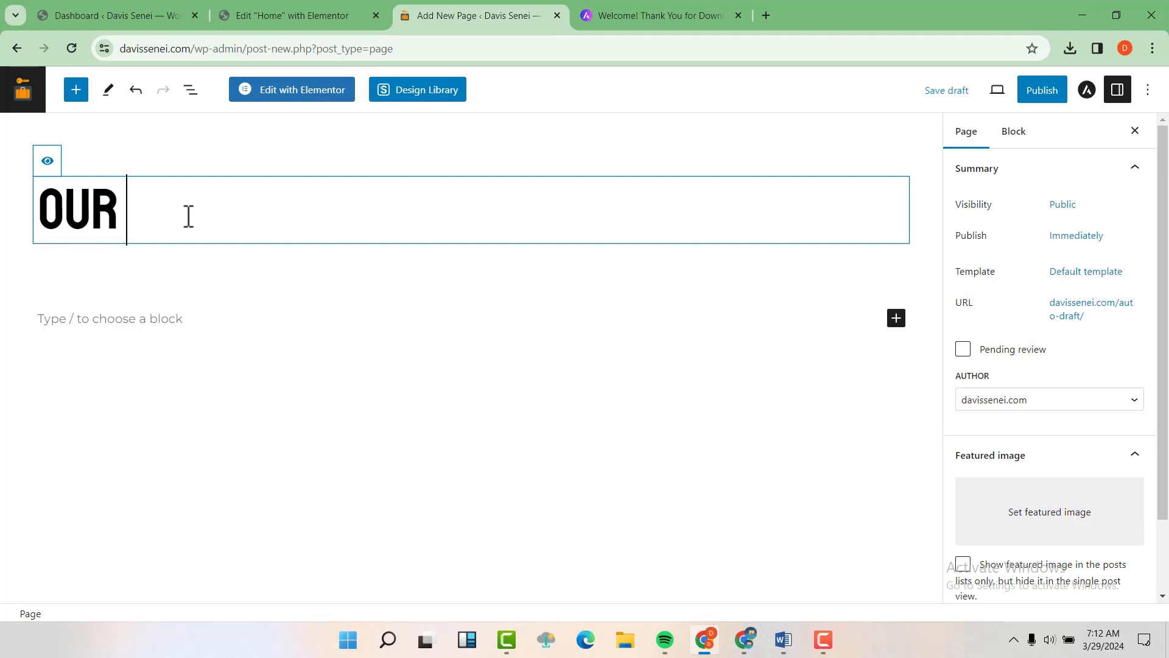
{"action": "type", "text": "SERVICES"}
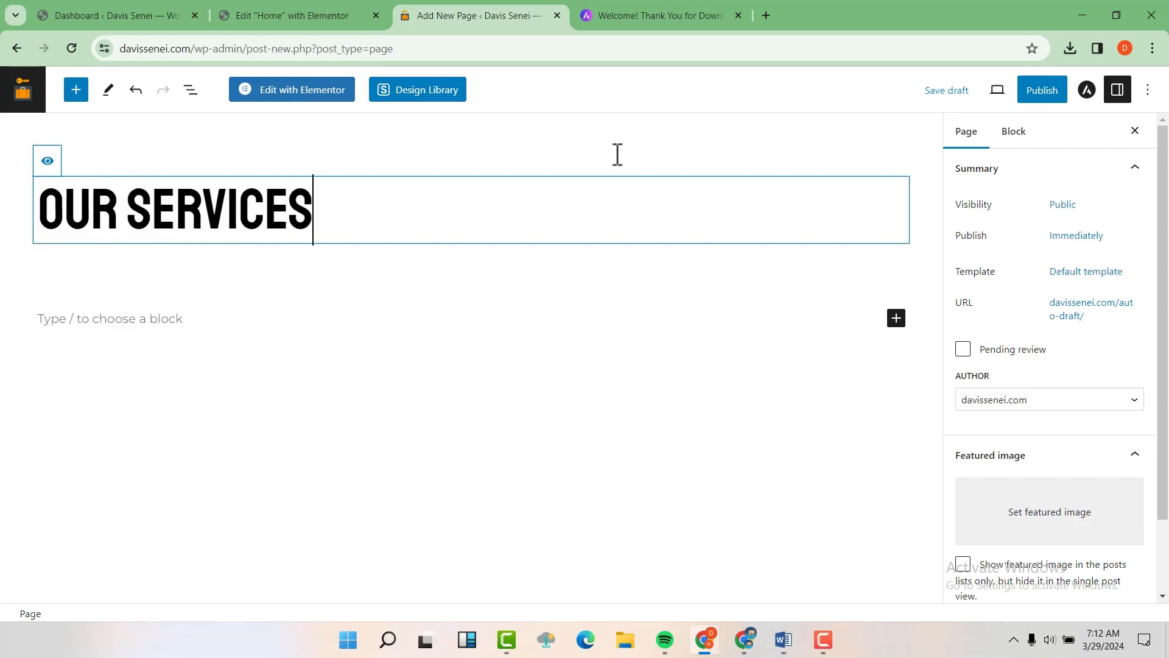
{"action": "left_click", "coordinate": [1043, 90]}
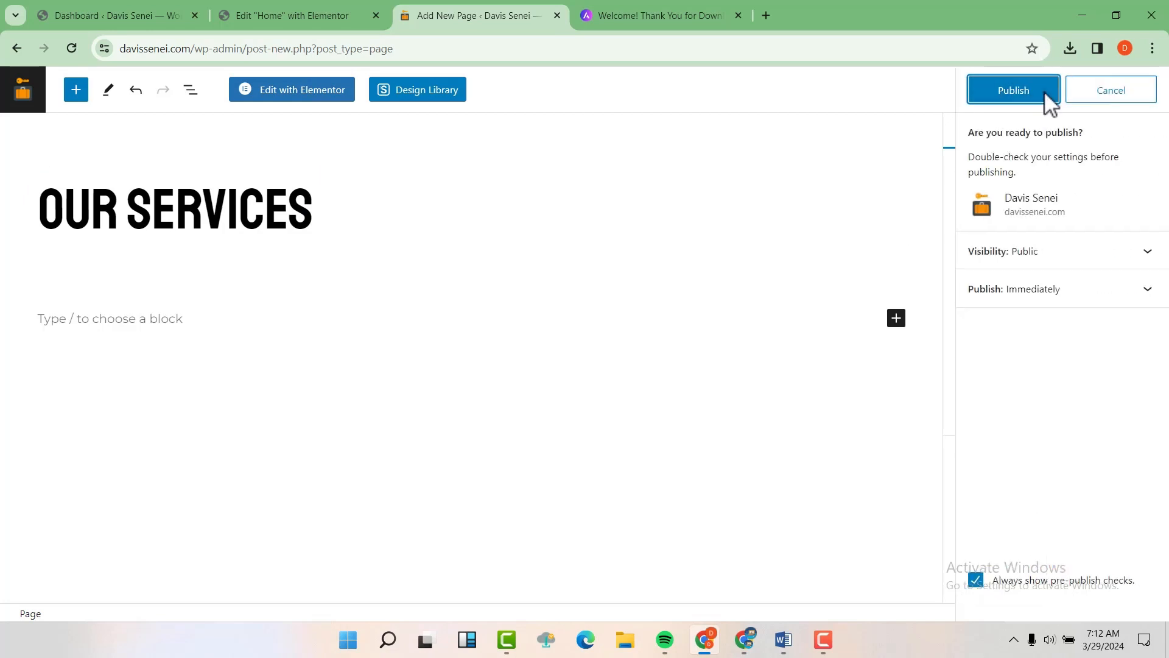
{"action": "left_click", "coordinate": [1043, 91]}
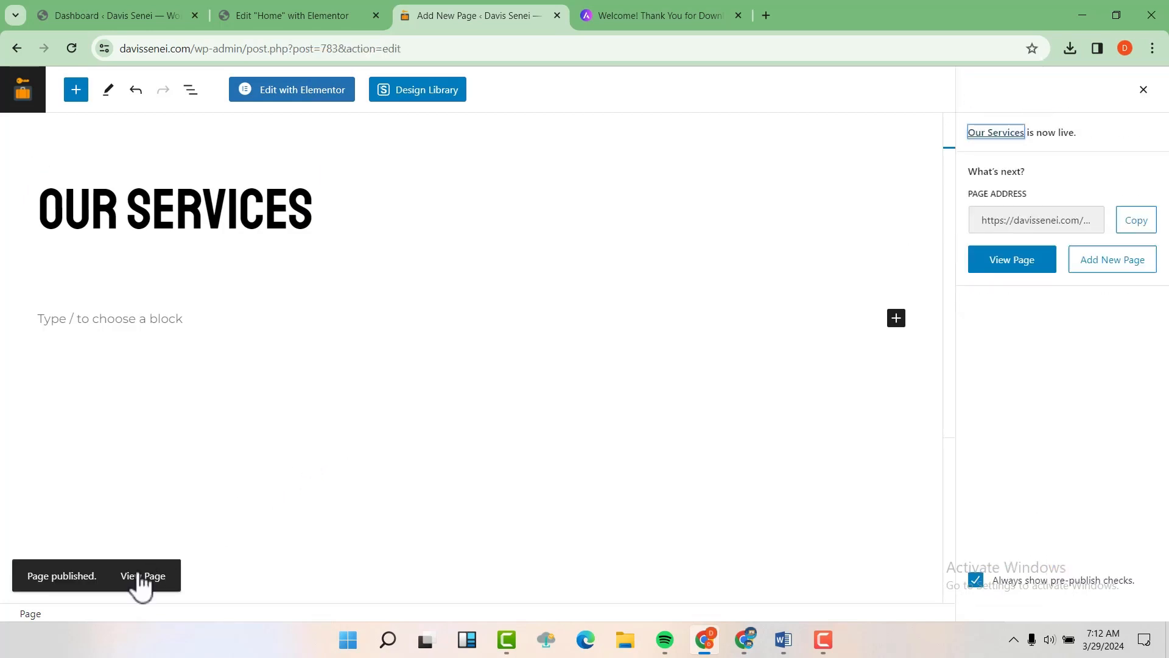
Step: View the published page at /our-services/ in a new tab, then return to the editor
{"action": "right_click", "coordinate": [140, 580]}
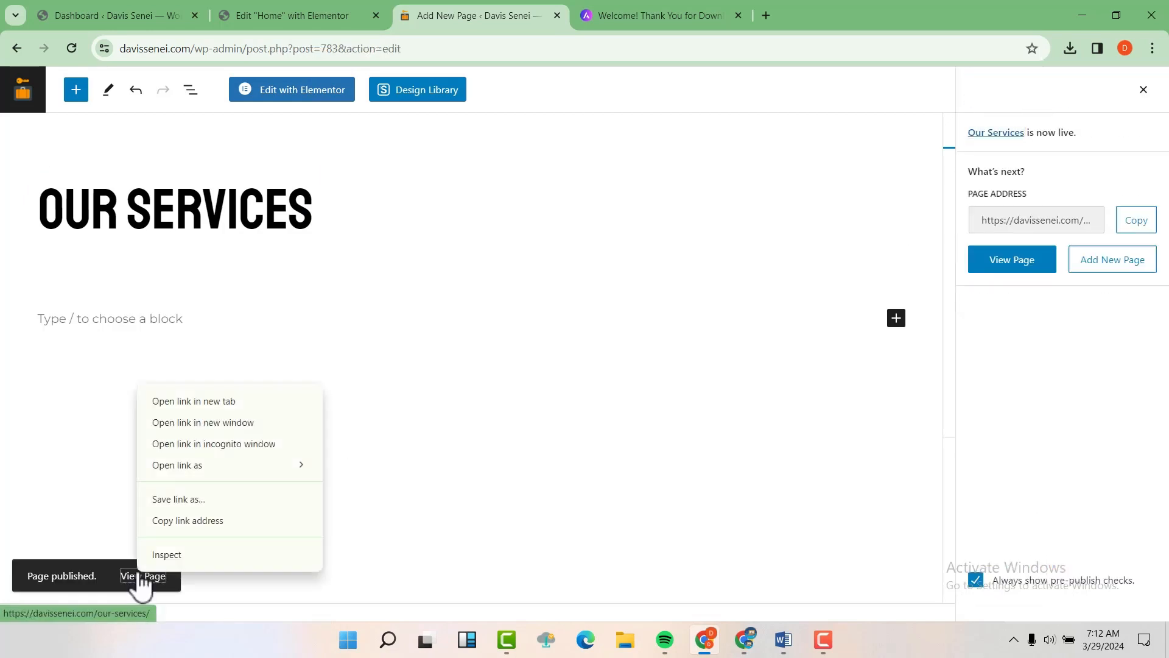
{"action": "left_click", "coordinate": [181, 400]}
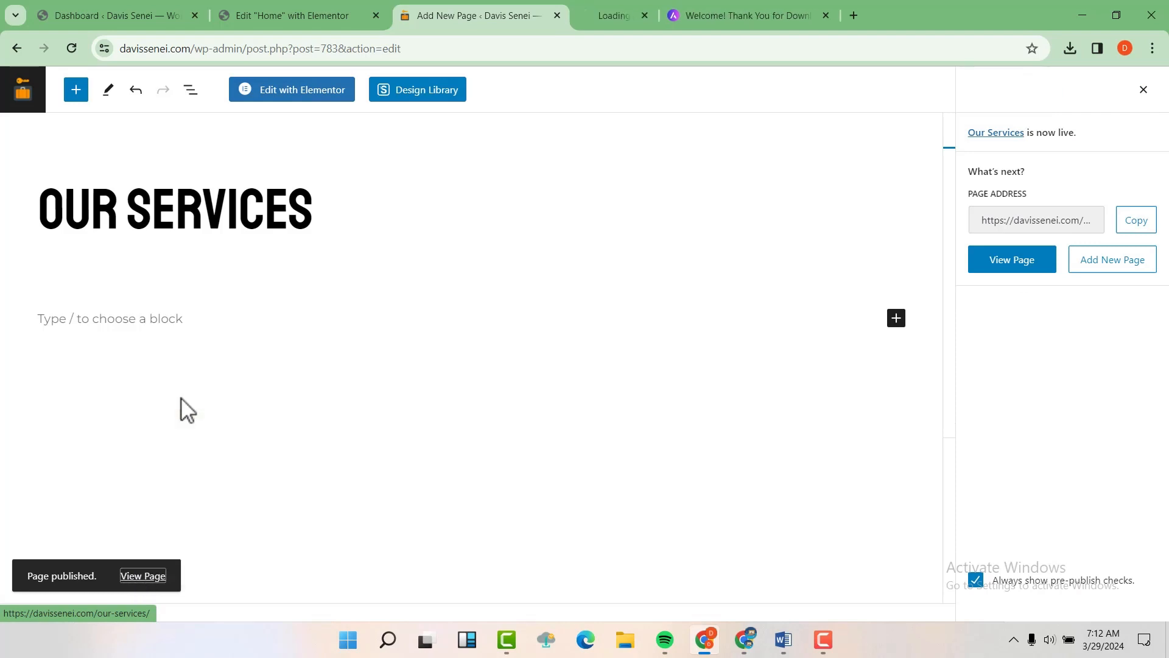
{"action": "left_click", "coordinate": [626, 12]}
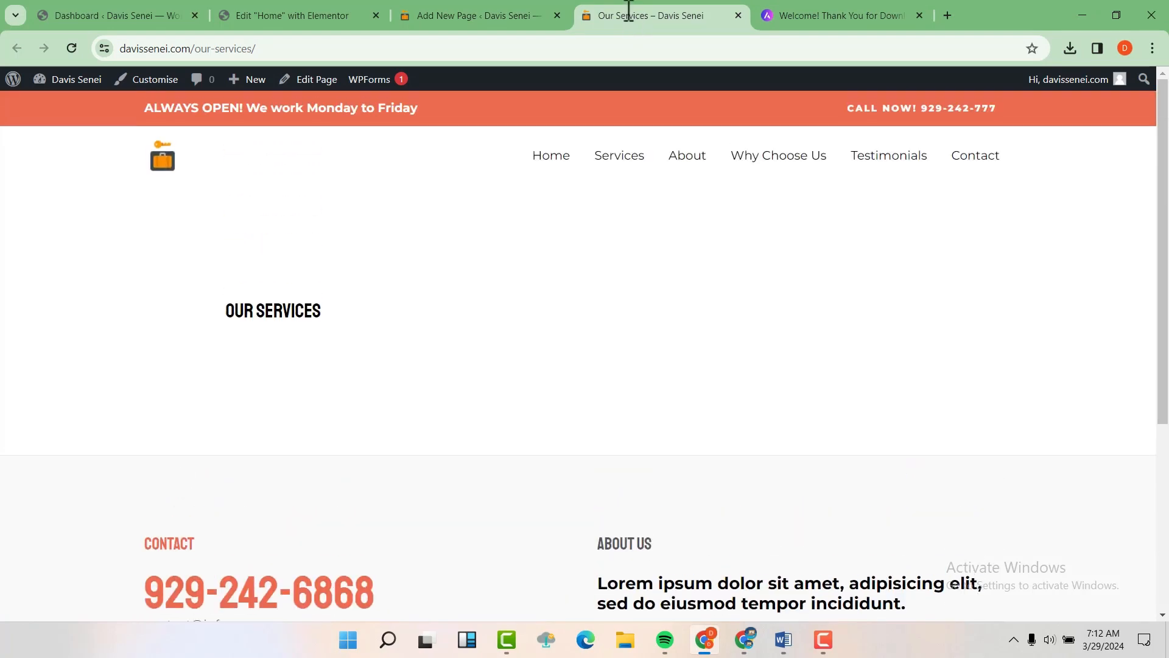
{"action": "left_click", "coordinate": [465, 10]}
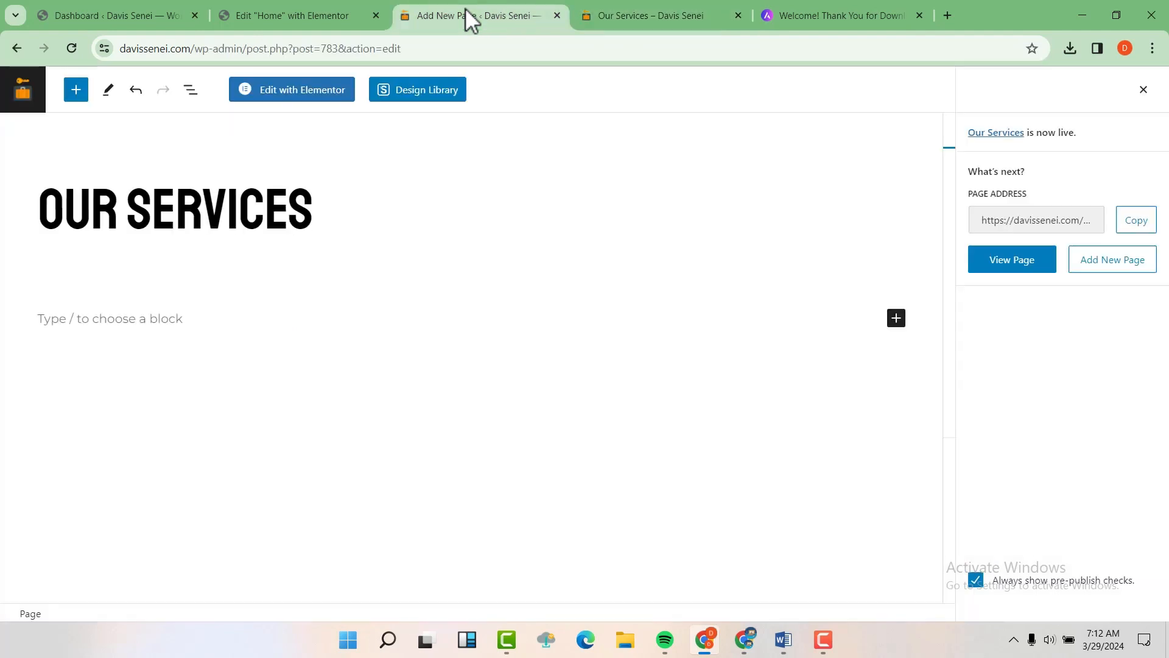
Step: Open Our Services in Elementor and add a one-column Flexbox container
{"action": "left_click", "coordinate": [314, 91]}
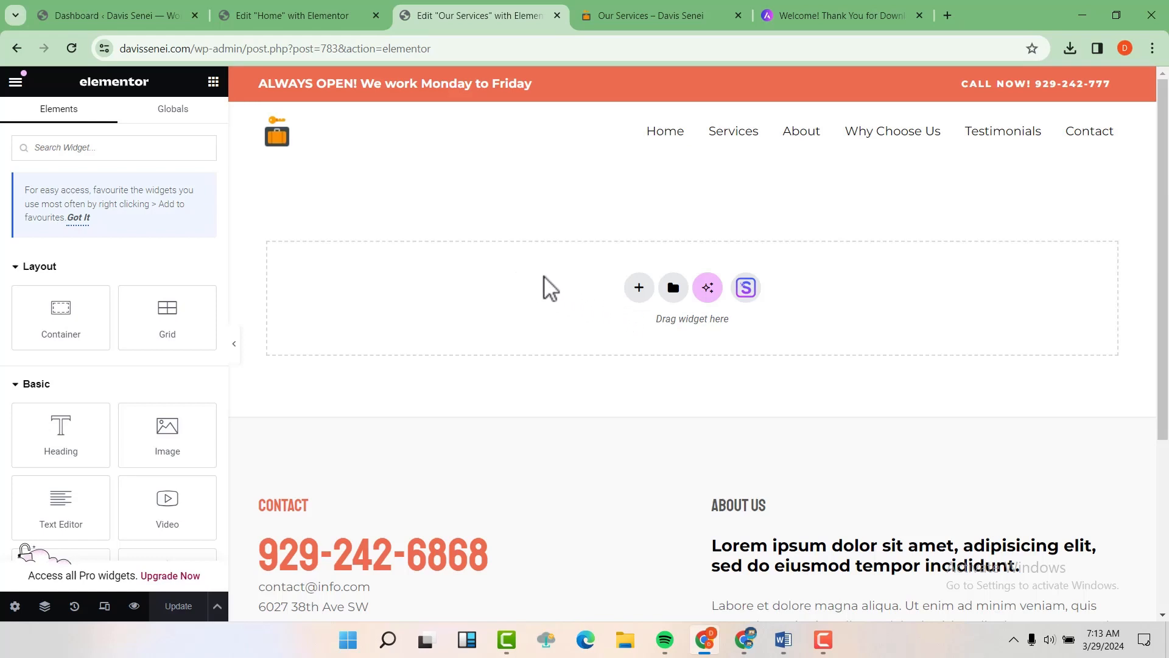
{"action": "left_click", "coordinate": [639, 289]}
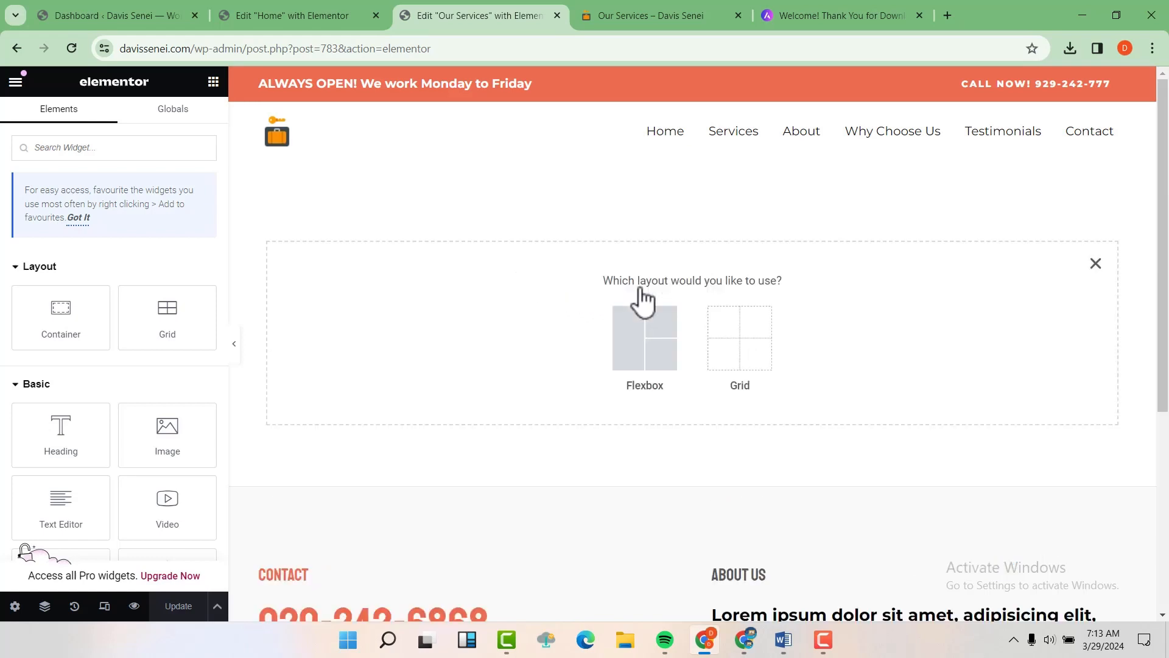
{"action": "left_click", "coordinate": [657, 347]}
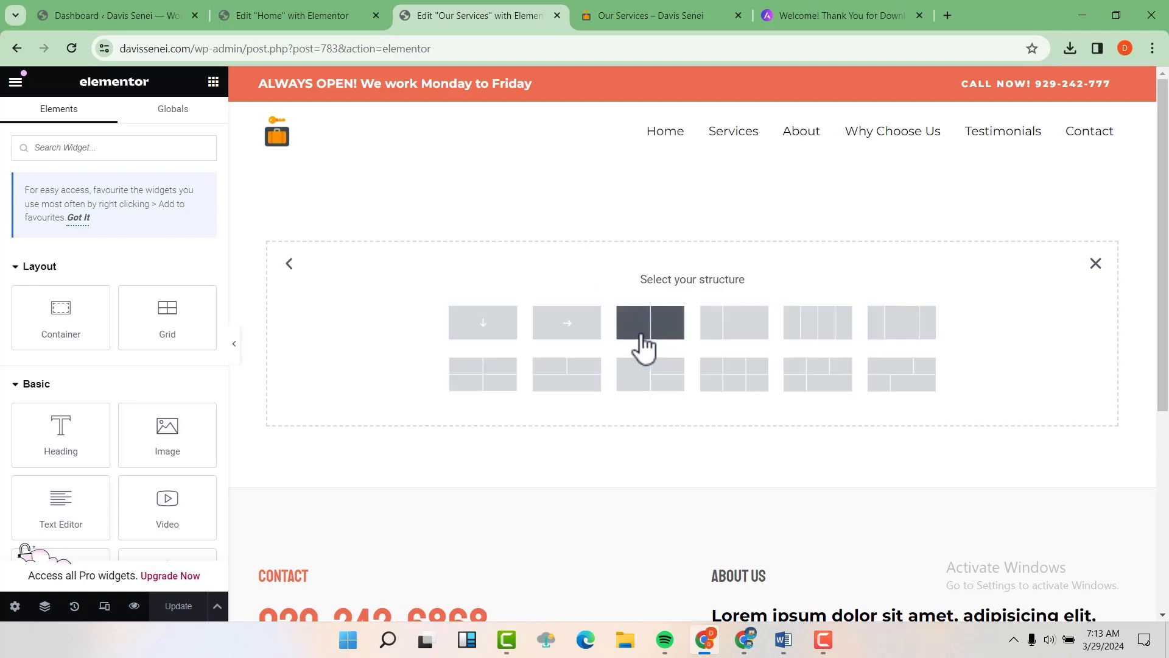
{"action": "left_click", "coordinate": [477, 319]}
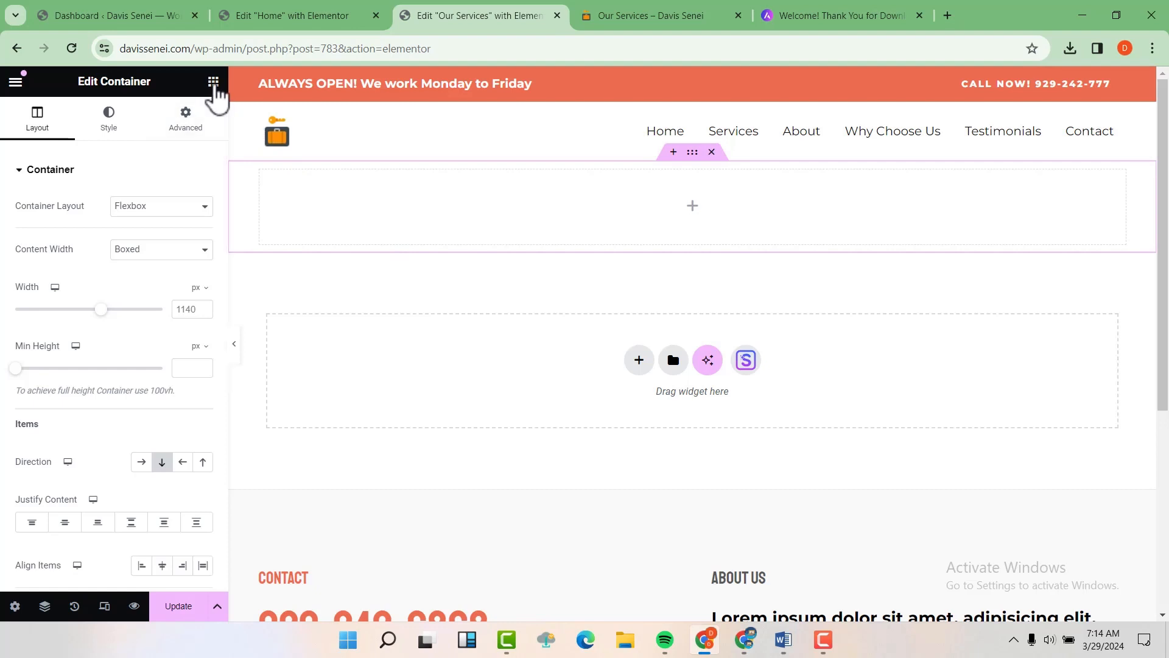
Step: Drop a Heading widget into the container and retitle it 'This is the title'
{"action": "left_click", "coordinate": [213, 84]}
{"action": "left_click_drag", "start_coordinate": [70, 435], "coordinate": [452, 213]}
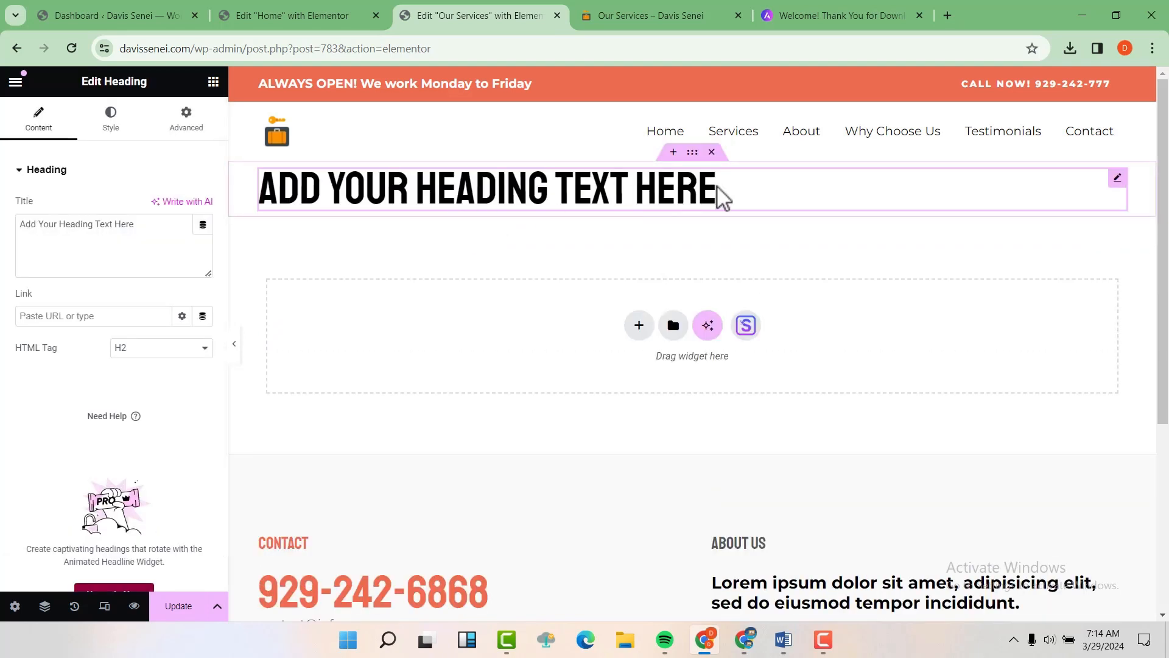
{"action": "left_click_drag", "start_coordinate": [719, 193], "coordinate": [262, 163]}
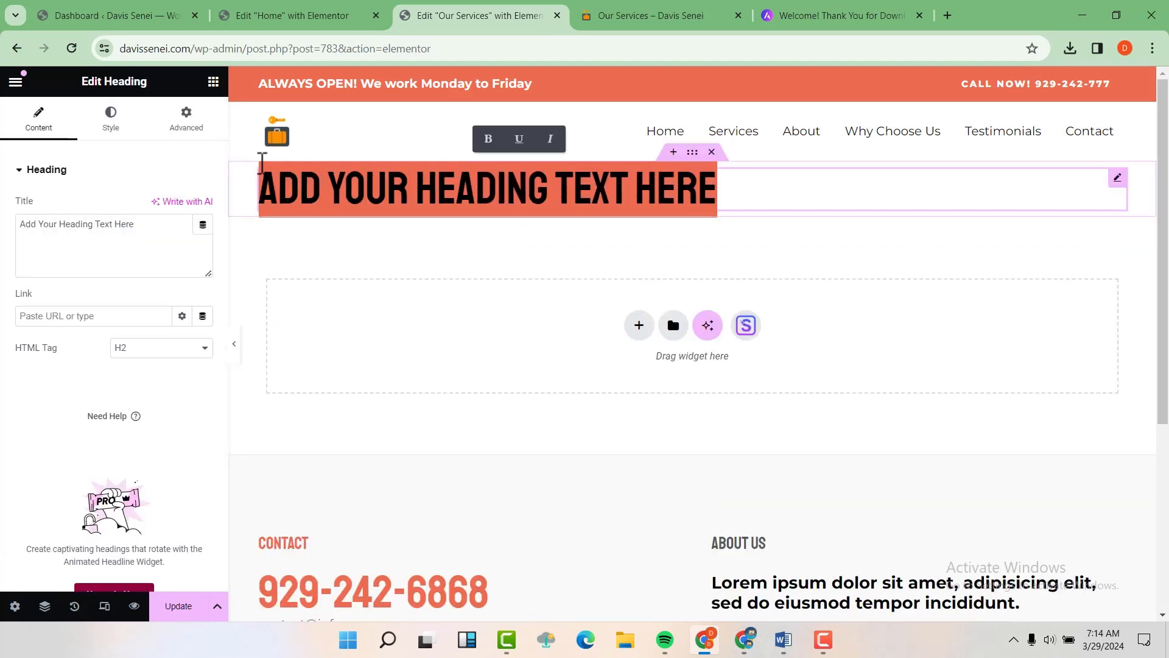
{"action": "left_click_drag", "start_coordinate": [159, 230], "coordinate": [48, 235]}
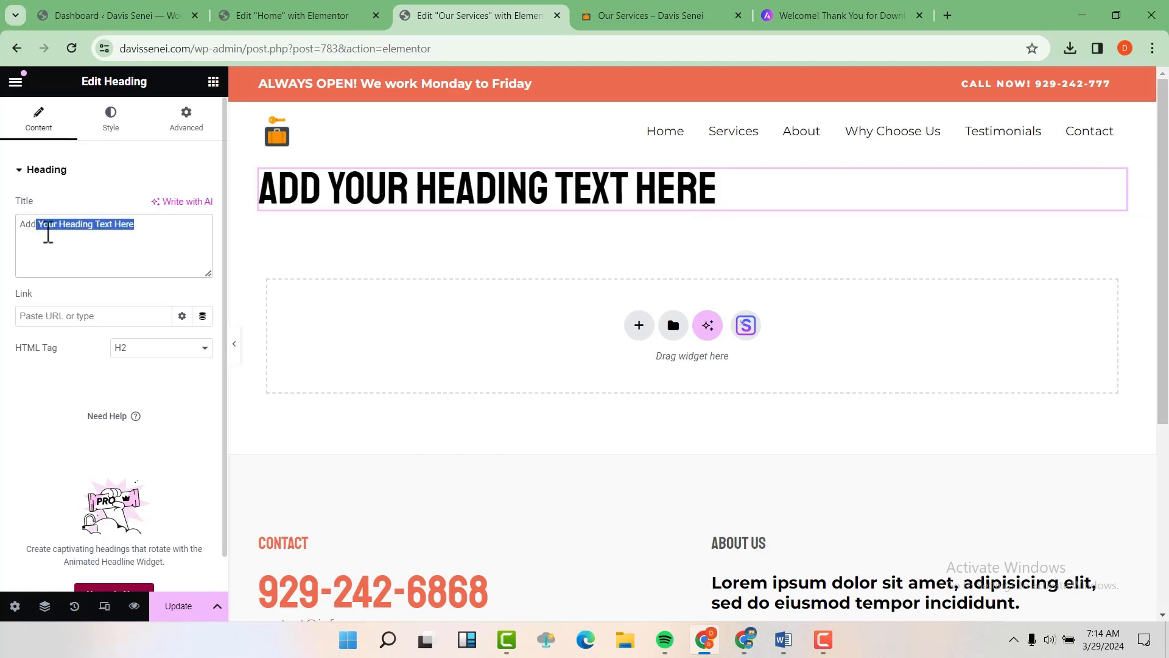
{"action": "left_click", "coordinate": [90, 250]}
{"action": "left_click_drag", "start_coordinate": [149, 224], "coordinate": [2, 206]}
{"action": "type", "text": "This "}
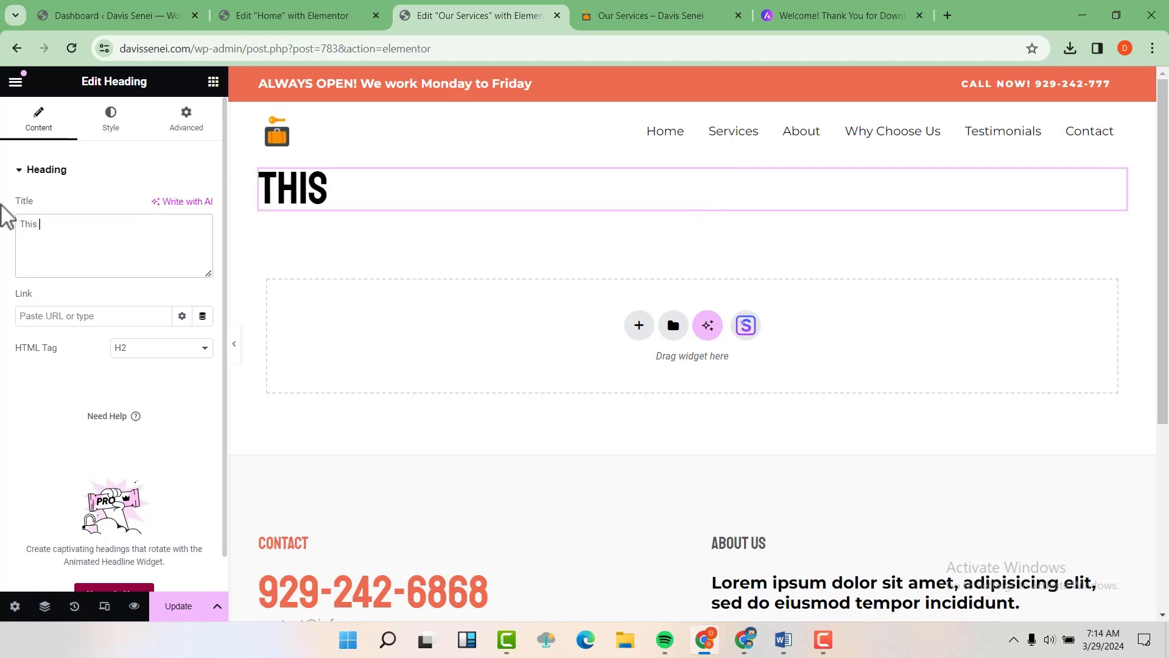
{"action": "type", "text": "is t"}
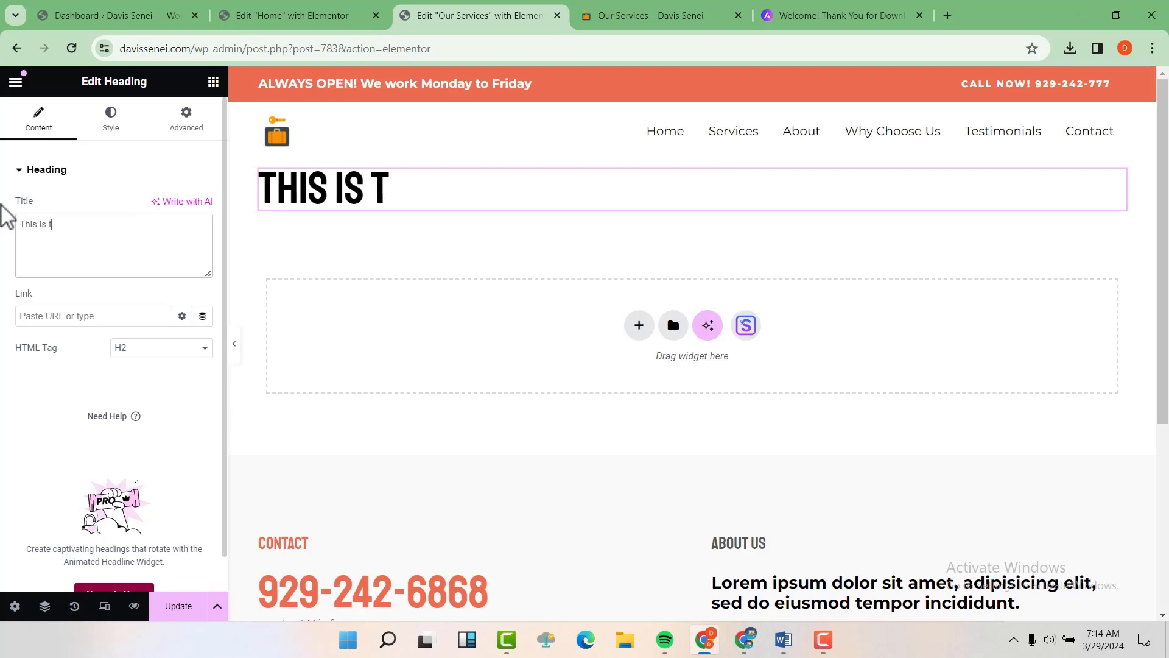
{"action": "type", "text": "he tit"}
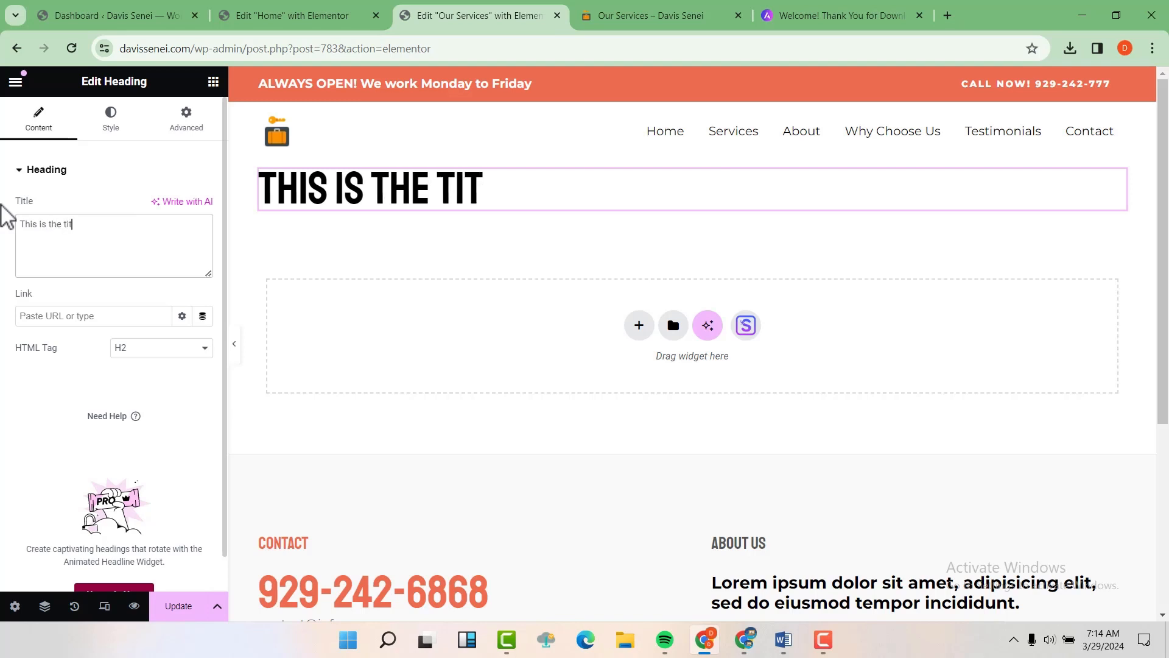
{"action": "type", "text": "le"}
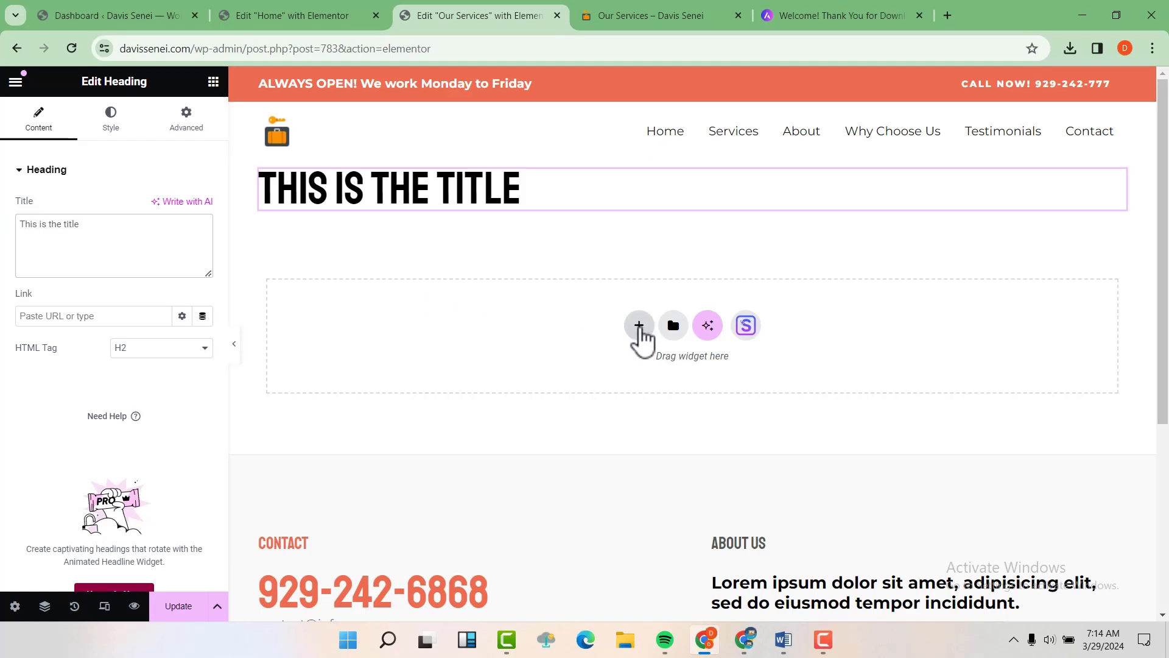
Step: Add a second empty one-column Flexbox container below the heading
{"action": "left_click", "coordinate": [639, 329]}
{"action": "left_click", "coordinate": [646, 382]}
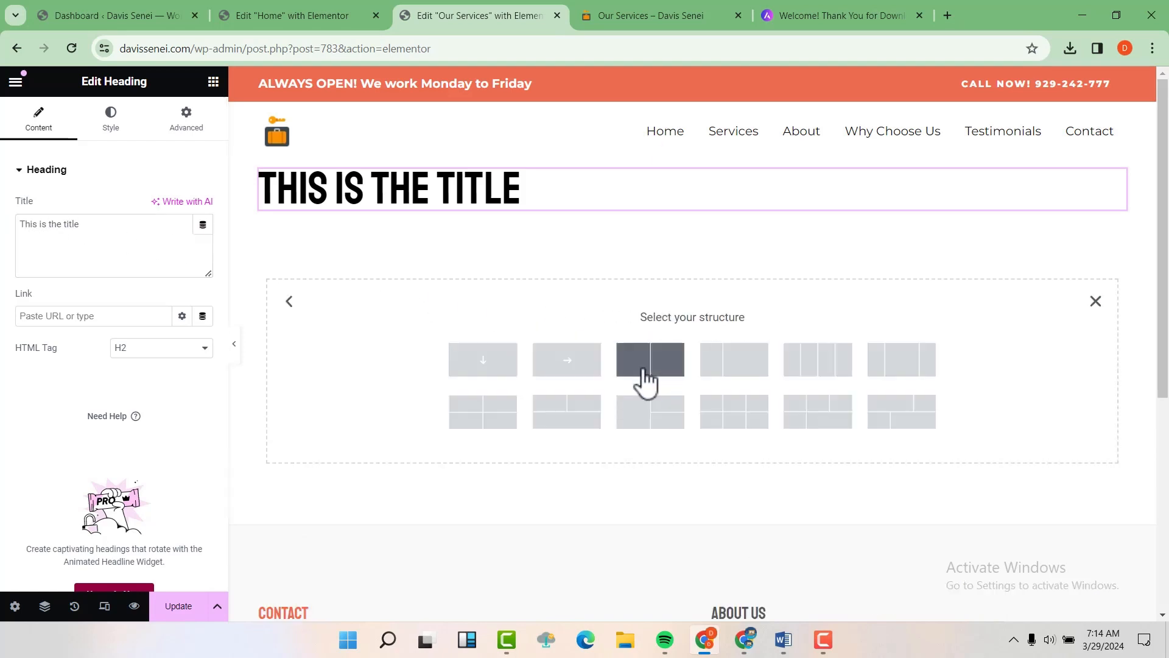
{"action": "left_click", "coordinate": [490, 371]}
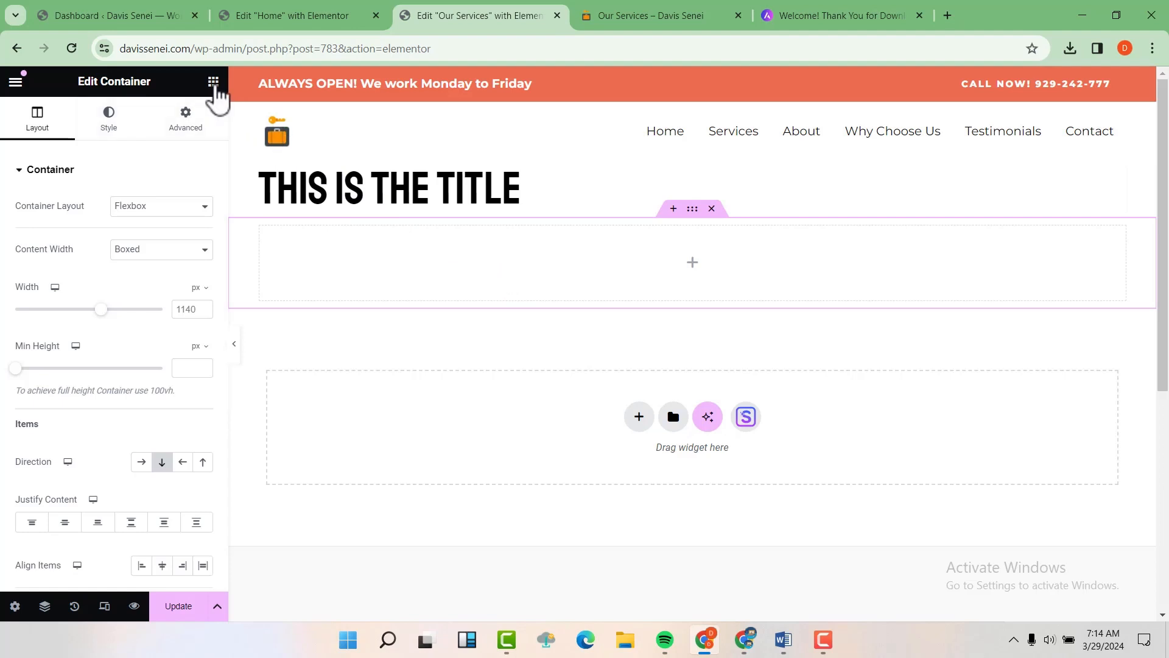
Step: Add an Image widget to the empty container showing the upward-looking skyscraper photo
{"action": "left_click", "coordinate": [213, 84]}
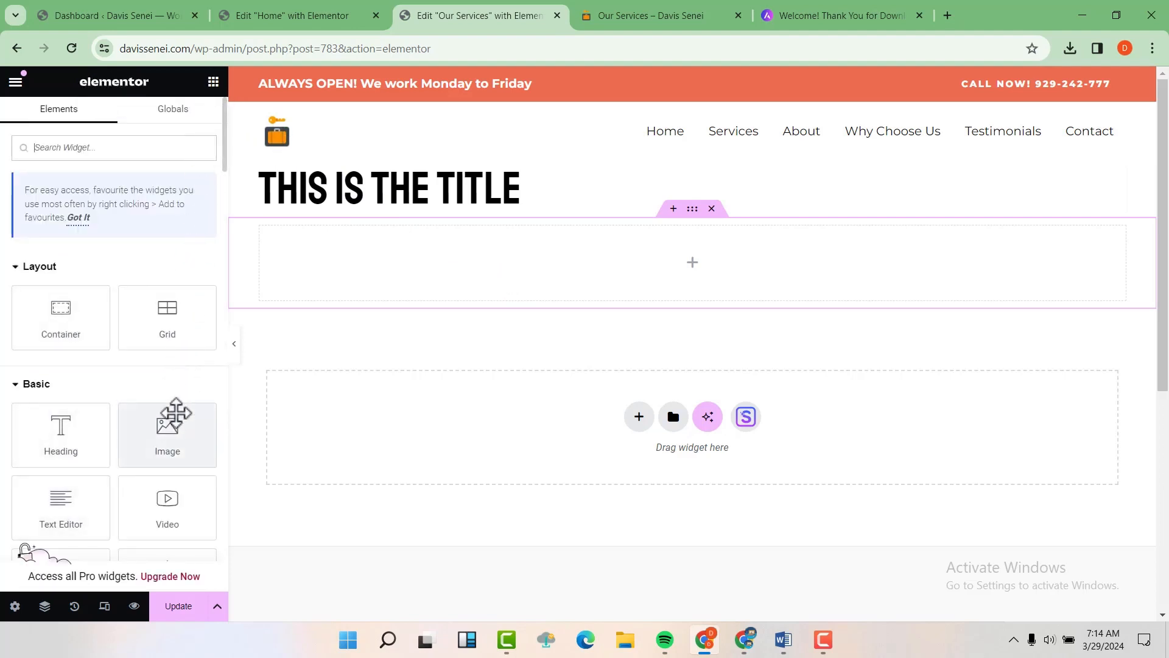
{"action": "left_click_drag", "start_coordinate": [172, 420], "coordinate": [366, 236]}
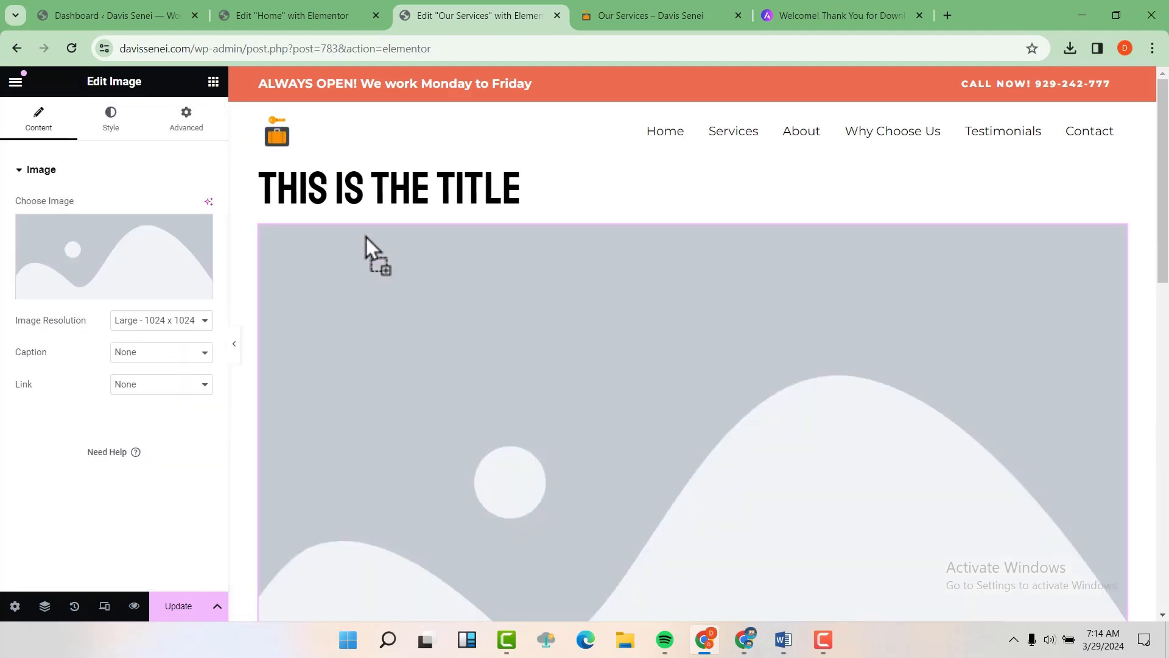
{"action": "left_click", "coordinate": [144, 266]}
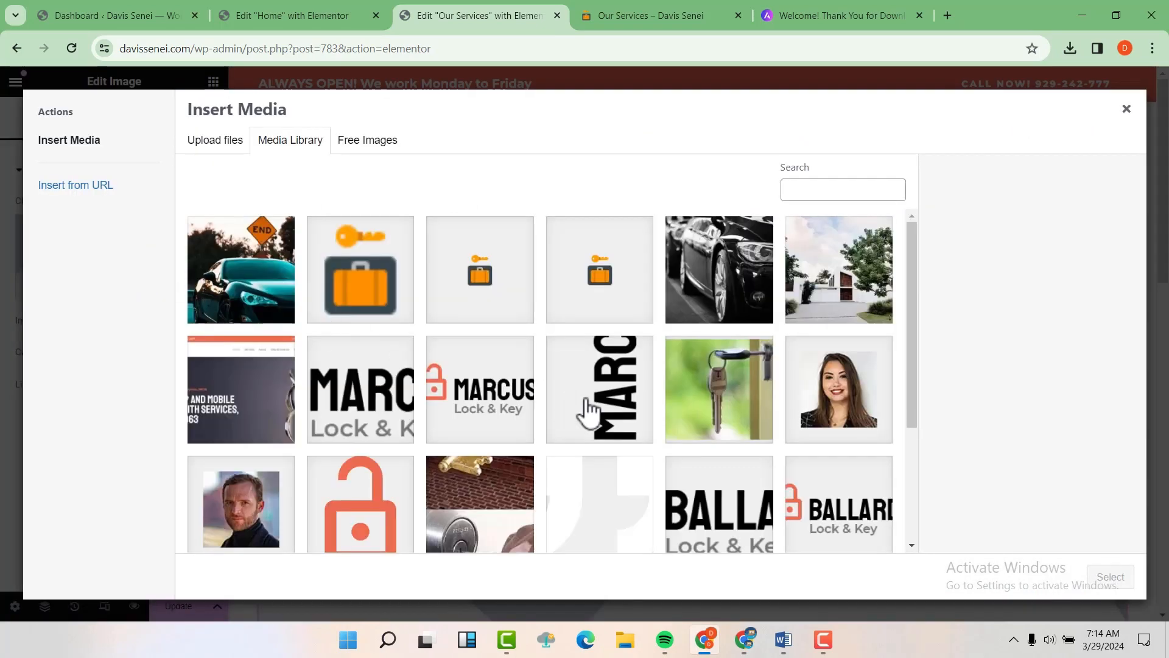
{"action": "scroll", "coordinate": [587, 404], "scroll_direction": "down", "scroll_amount": 3}
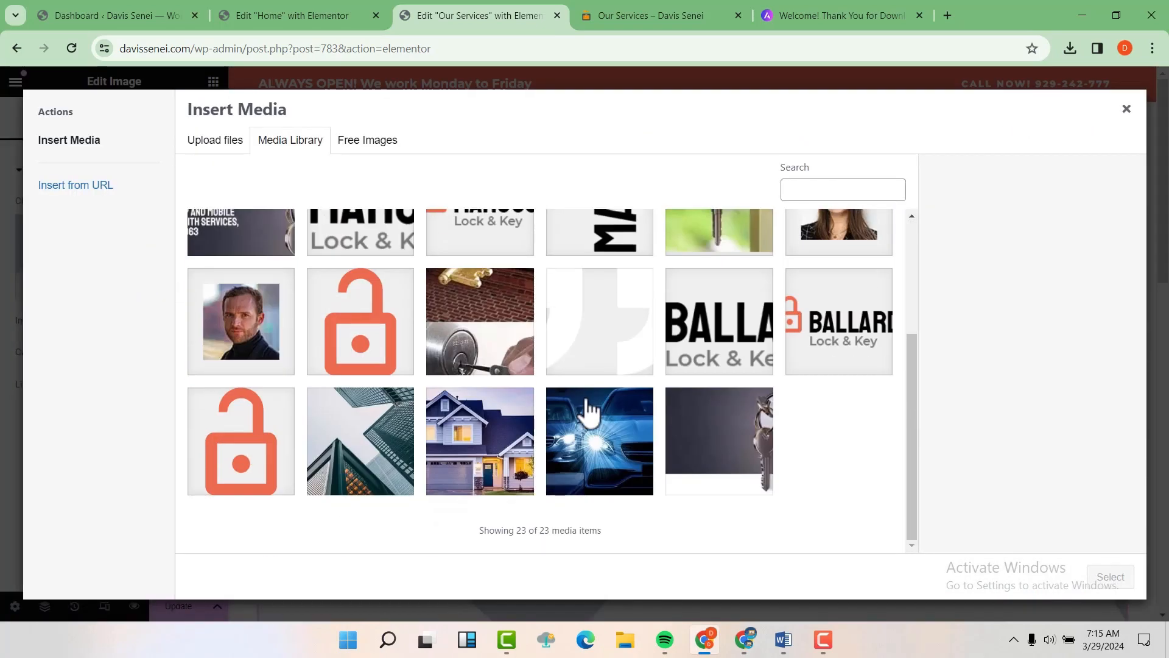
{"action": "left_click", "coordinate": [366, 452]}
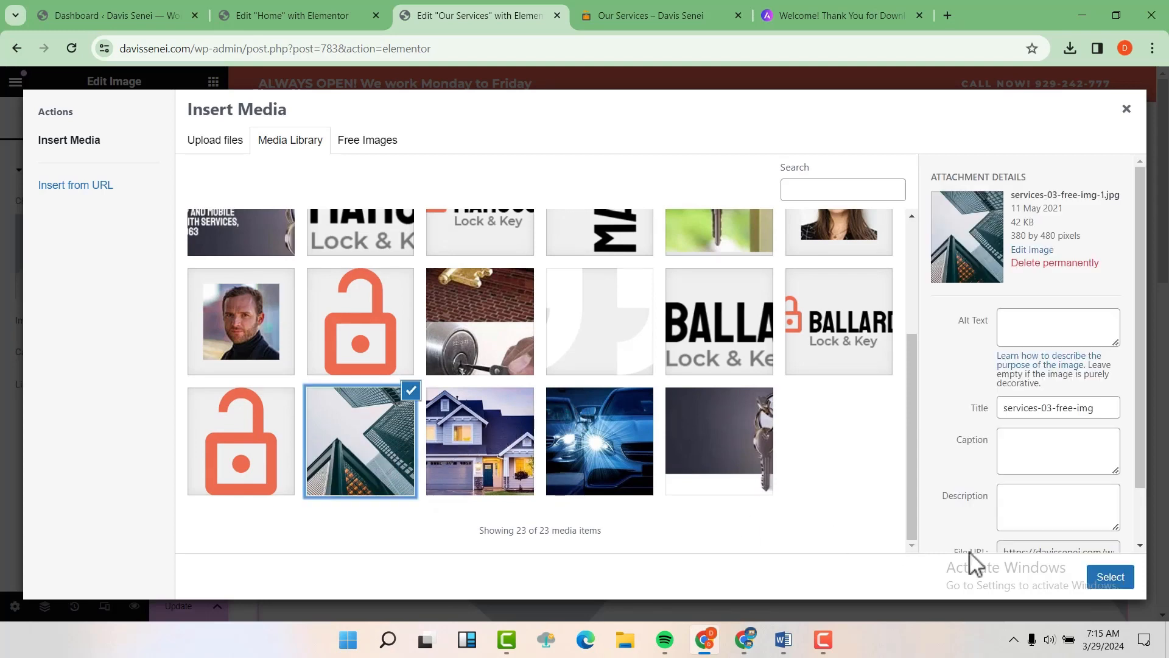
{"action": "left_click", "coordinate": [1110, 577]}
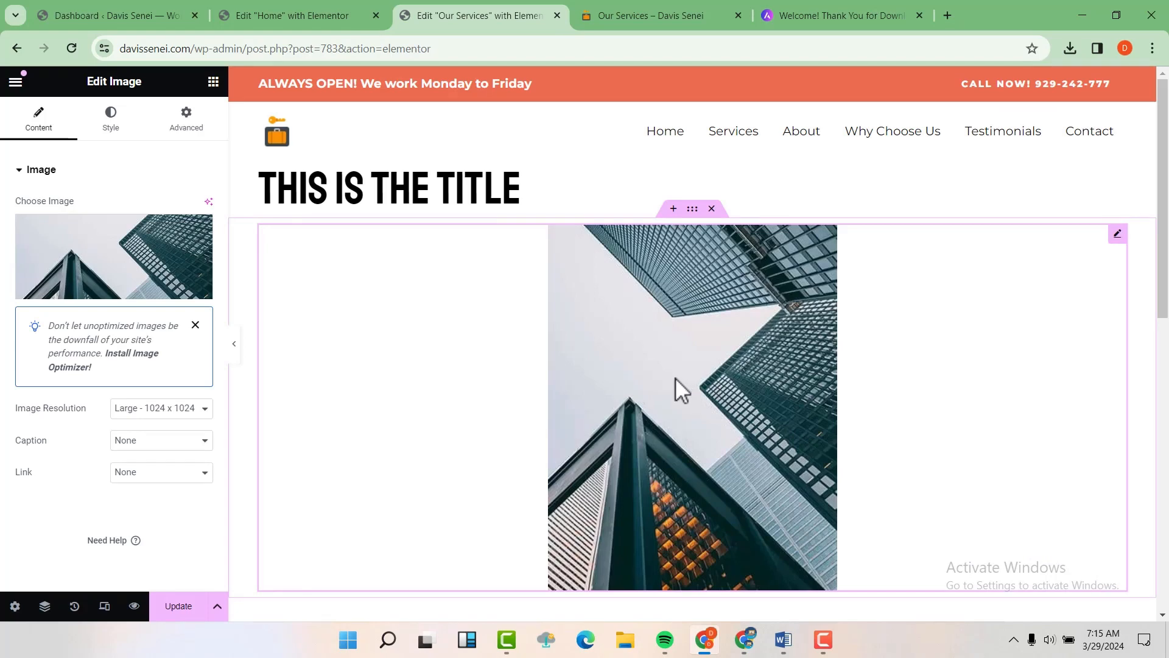
Step: Set the image's alignment to left in its style settings
{"action": "left_click", "coordinate": [110, 126]}
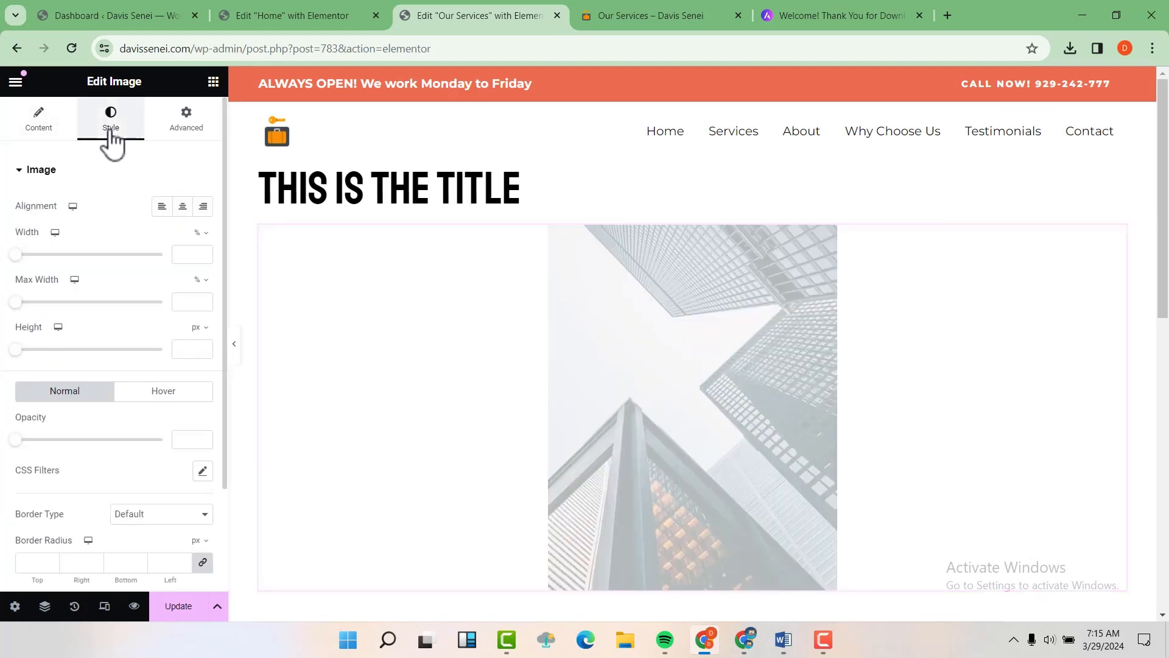
{"action": "left_click", "coordinate": [162, 207]}
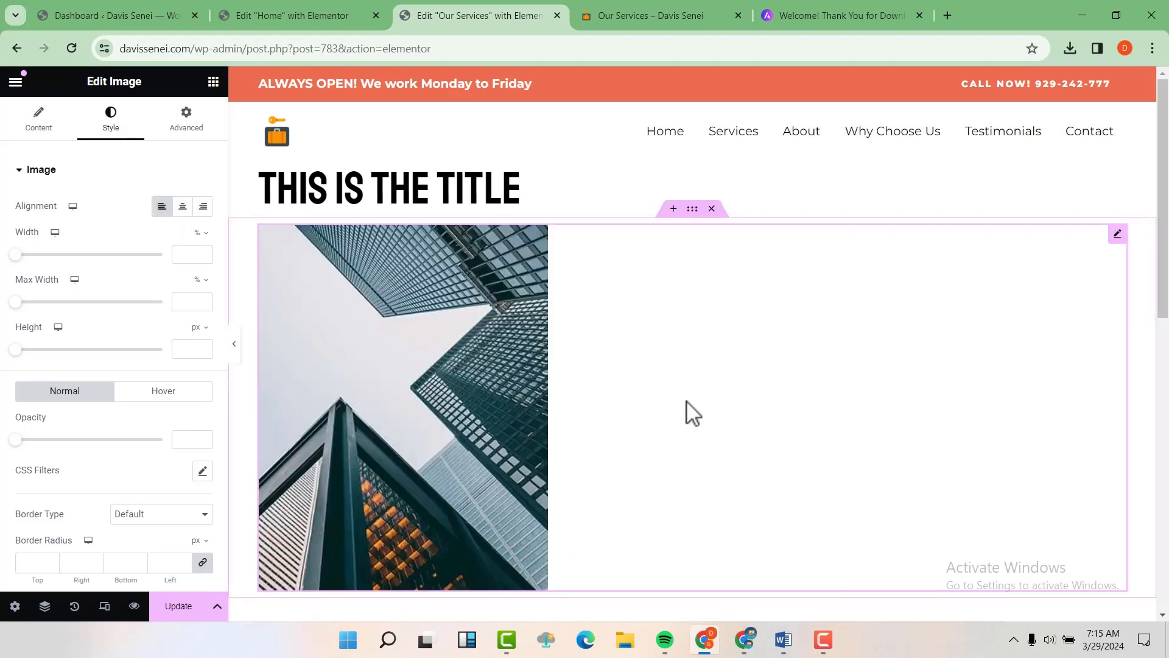
{"action": "left_click", "coordinate": [182, 207]}
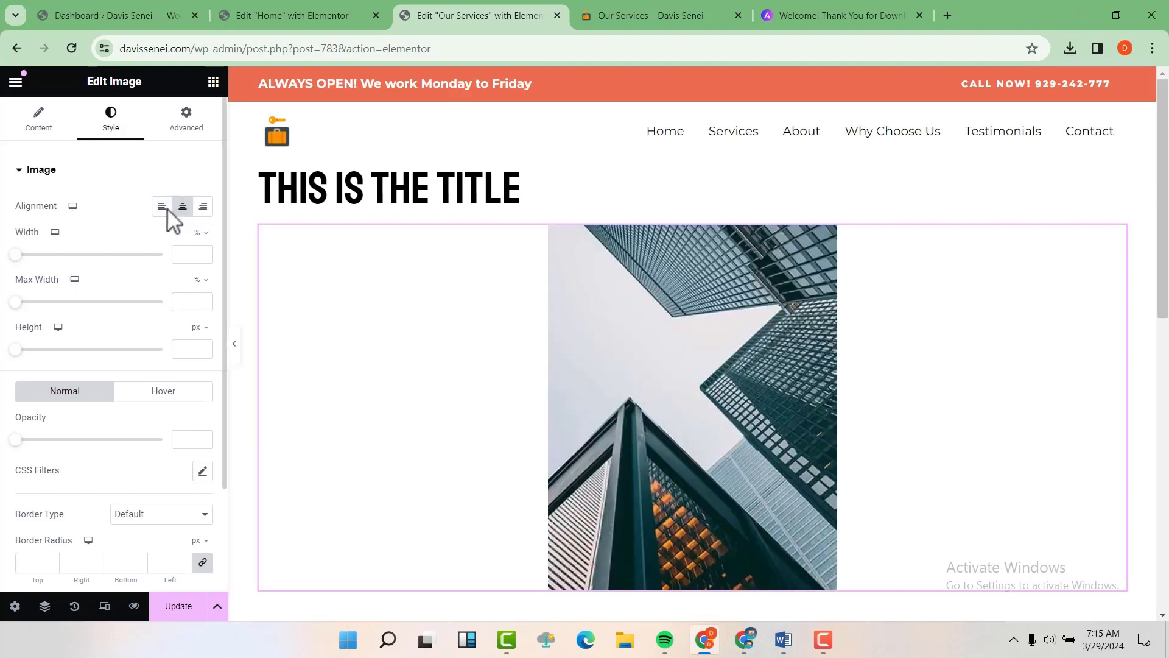
{"action": "left_click", "coordinate": [162, 207]}
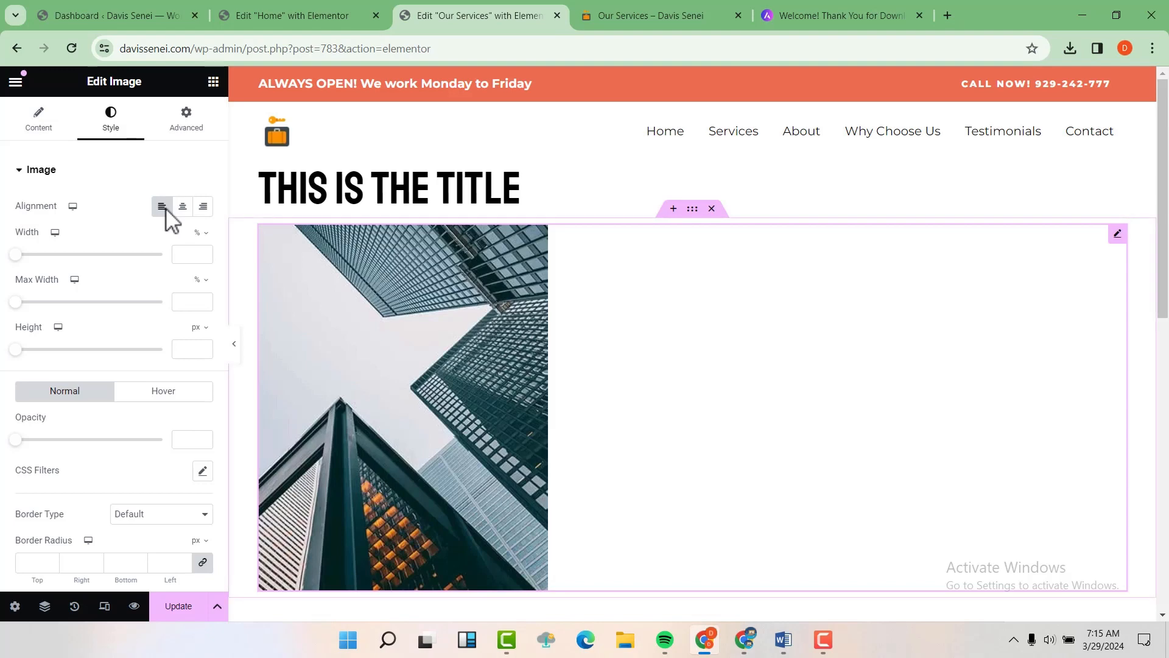
{"action": "scroll", "coordinate": [155, 201], "scroll_direction": "down", "scroll_amount": 1}
{"action": "left_click", "coordinate": [40, 131]}
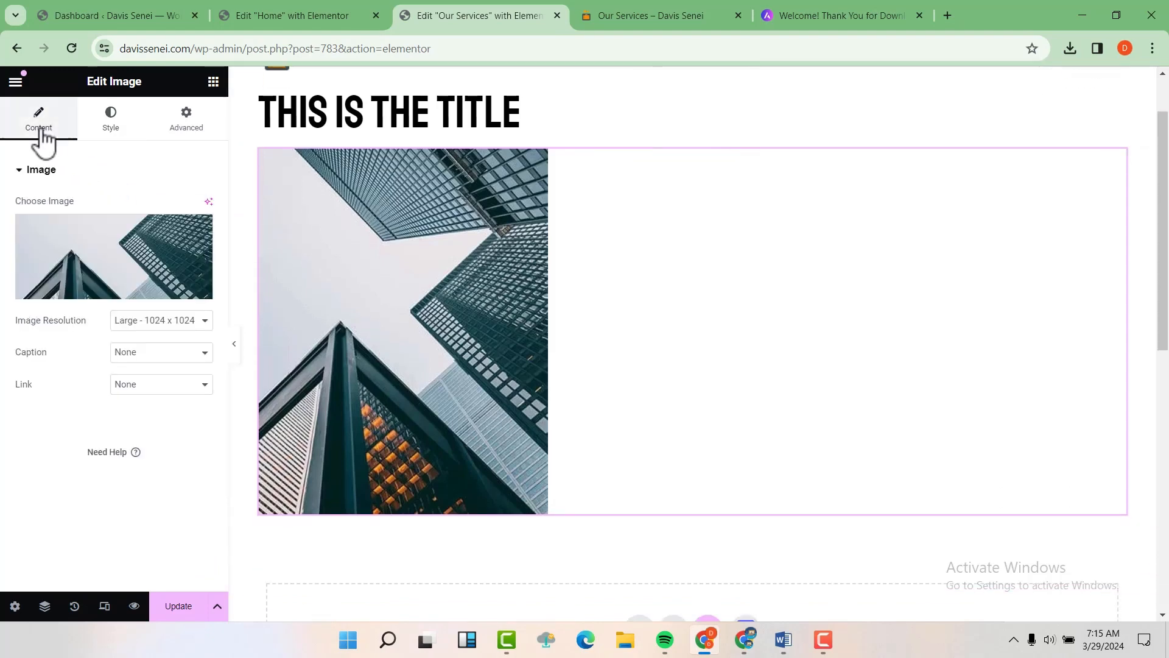
Step: Place a Text Editor widget with placeholder Lorem ipsum text below the photo
{"action": "left_click", "coordinate": [213, 82]}
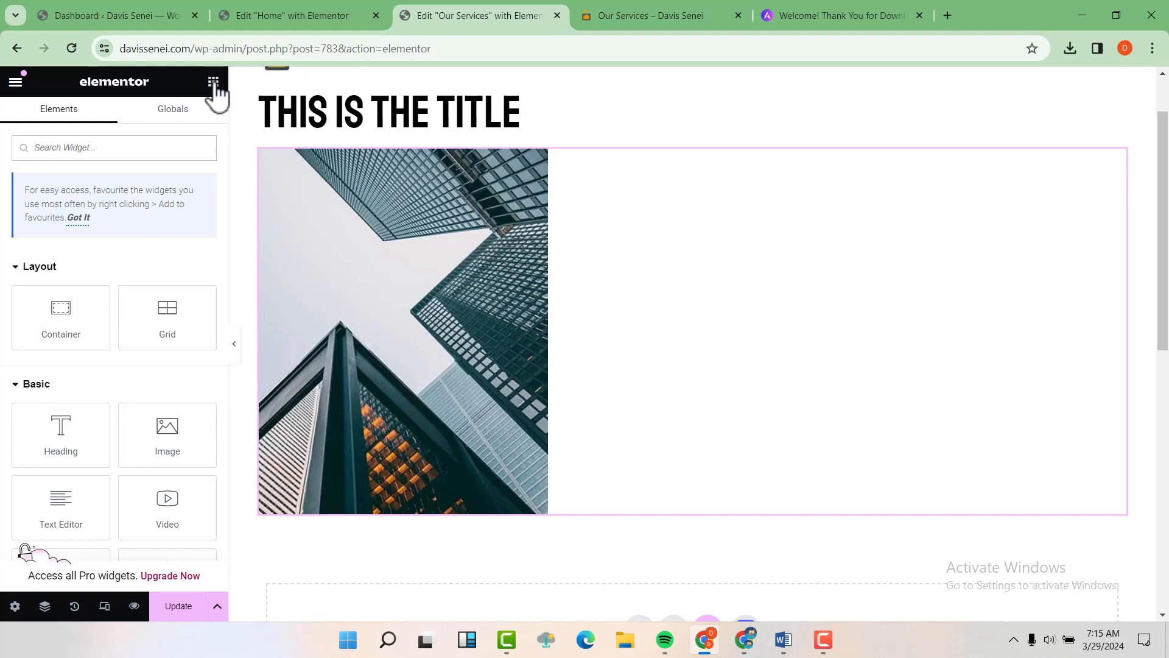
{"action": "scroll", "coordinate": [213, 92], "scroll_direction": "down", "scroll_amount": 1}
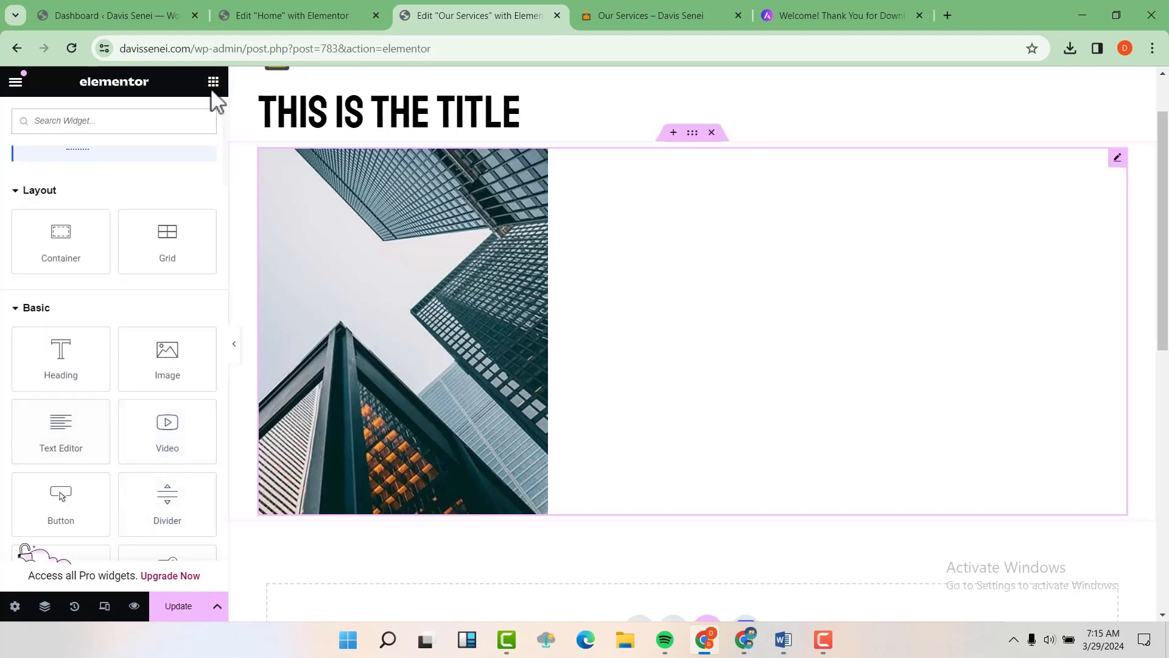
{"action": "left_click_drag", "start_coordinate": [61, 428], "coordinate": [378, 496]}
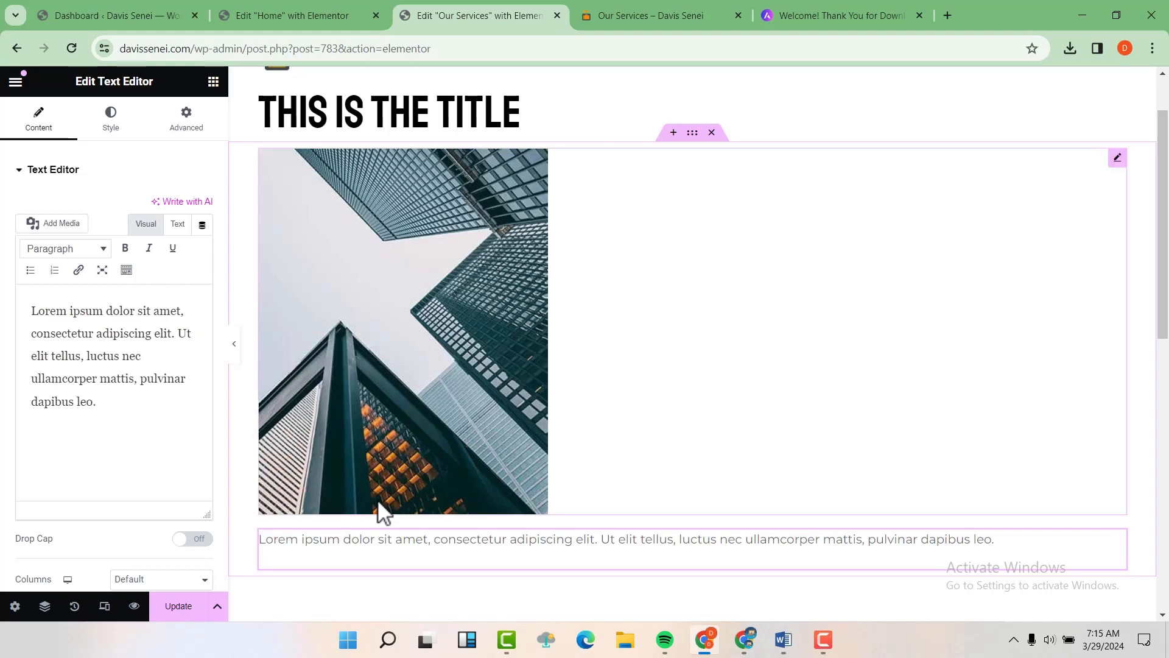
{"action": "scroll", "coordinate": [726, 326], "scroll_direction": "up", "scroll_amount": 1}
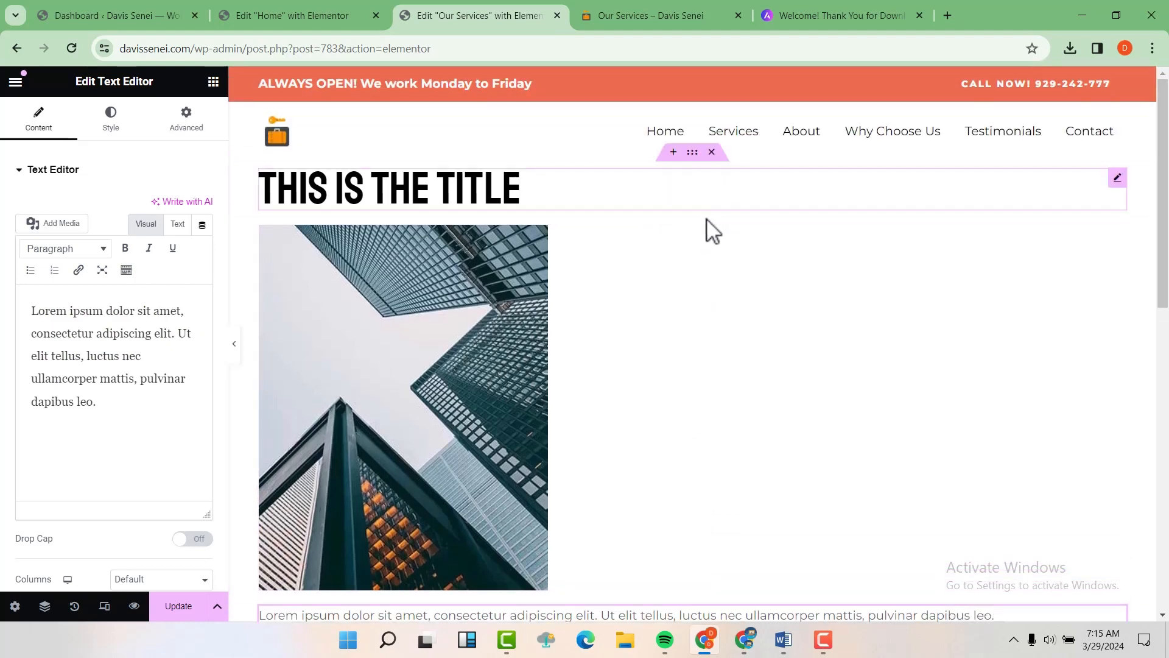
{"action": "scroll", "coordinate": [711, 254], "scroll_direction": "down", "scroll_amount": 3}
{"action": "scroll", "coordinate": [713, 230], "scroll_direction": "up", "scroll_amount": 3}
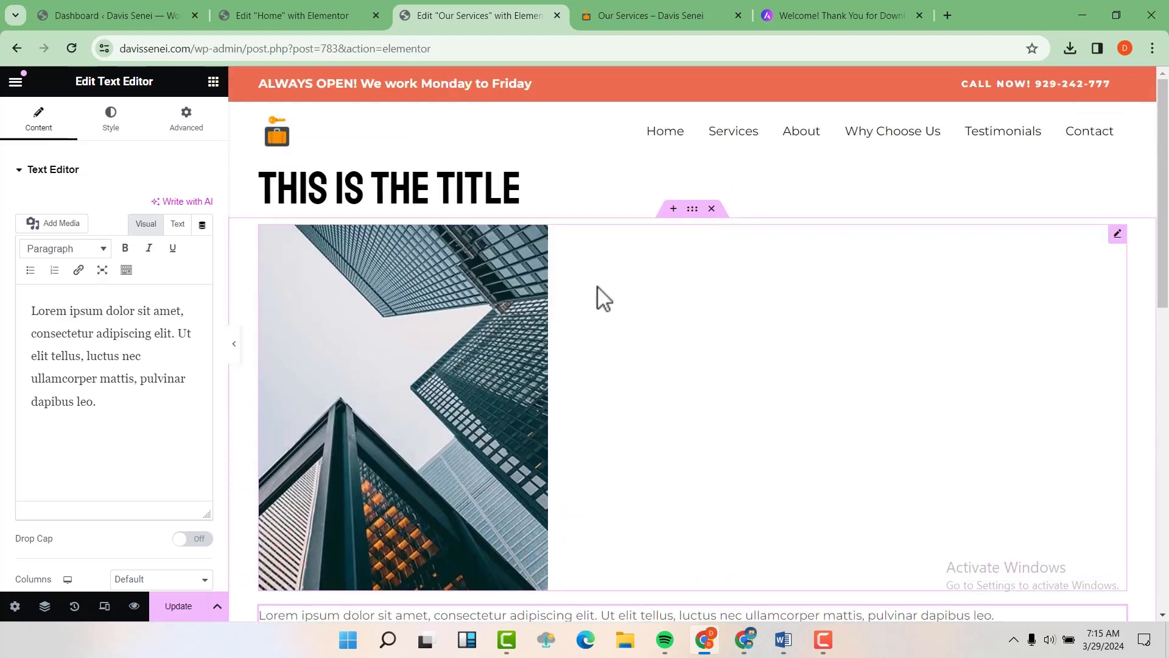
Step: Revert the page to the 'Editing Started' point in Elementor's History panel
{"action": "left_click", "coordinate": [75, 607]}
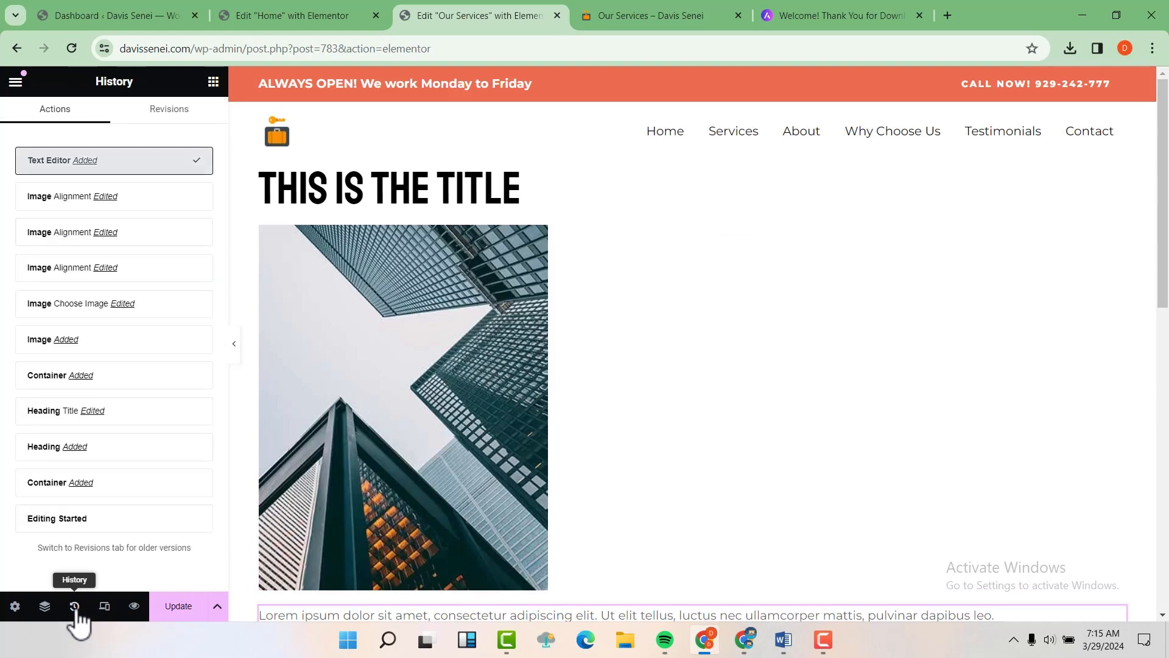
{"action": "left_click", "coordinate": [72, 519]}
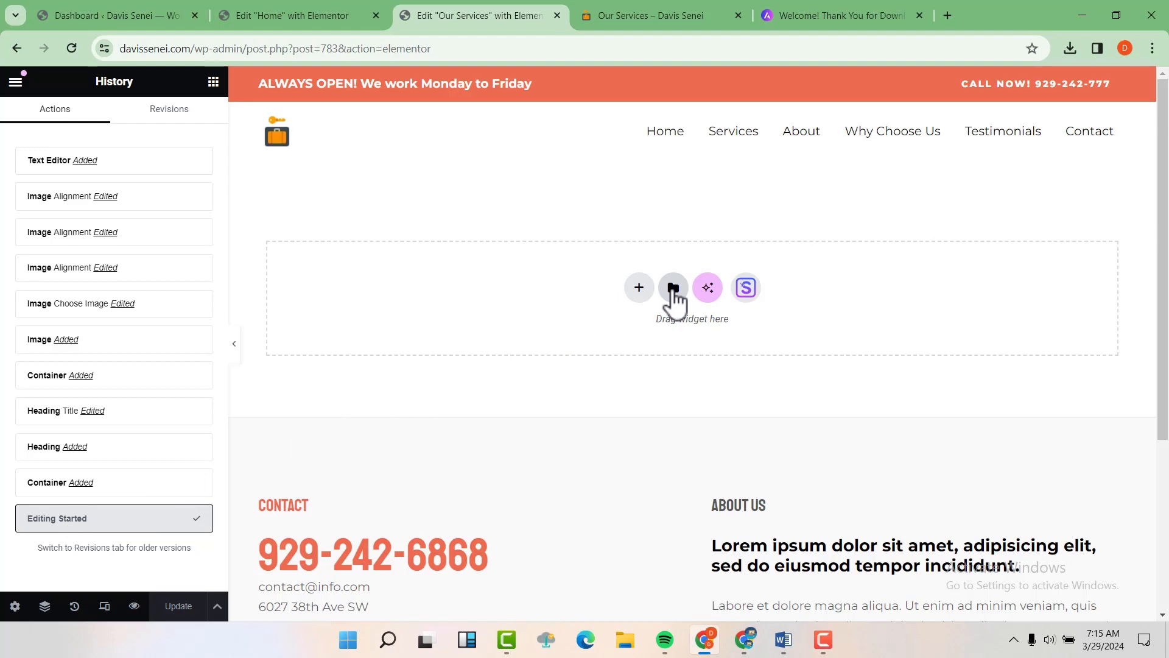
Step: Browse the full-page templates in the Elementor template library's Pages tab
{"action": "left_click", "coordinate": [673, 288]}
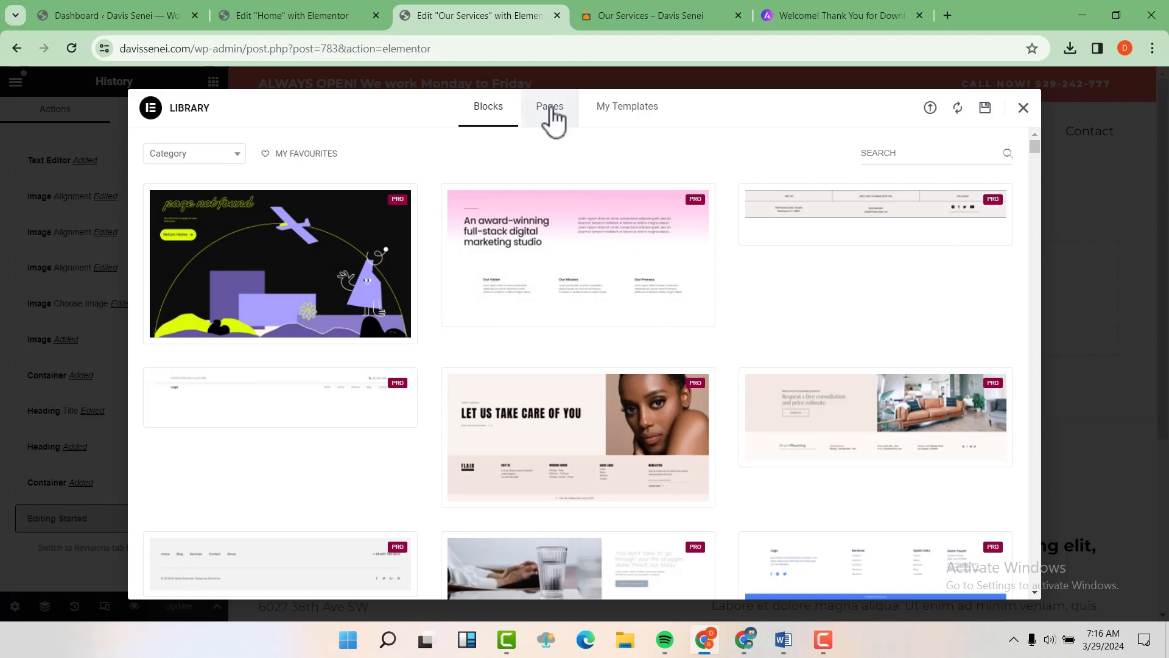
{"action": "left_click", "coordinate": [550, 107]}
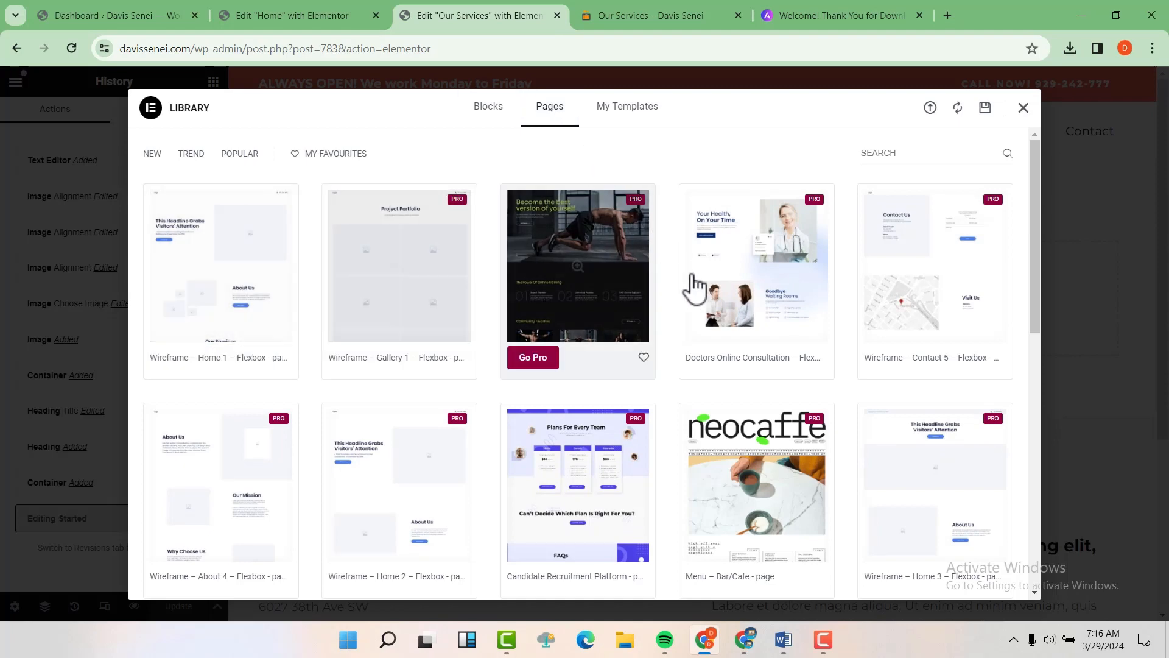
{"action": "scroll", "coordinate": [704, 302], "scroll_direction": "down", "scroll_amount": 6}
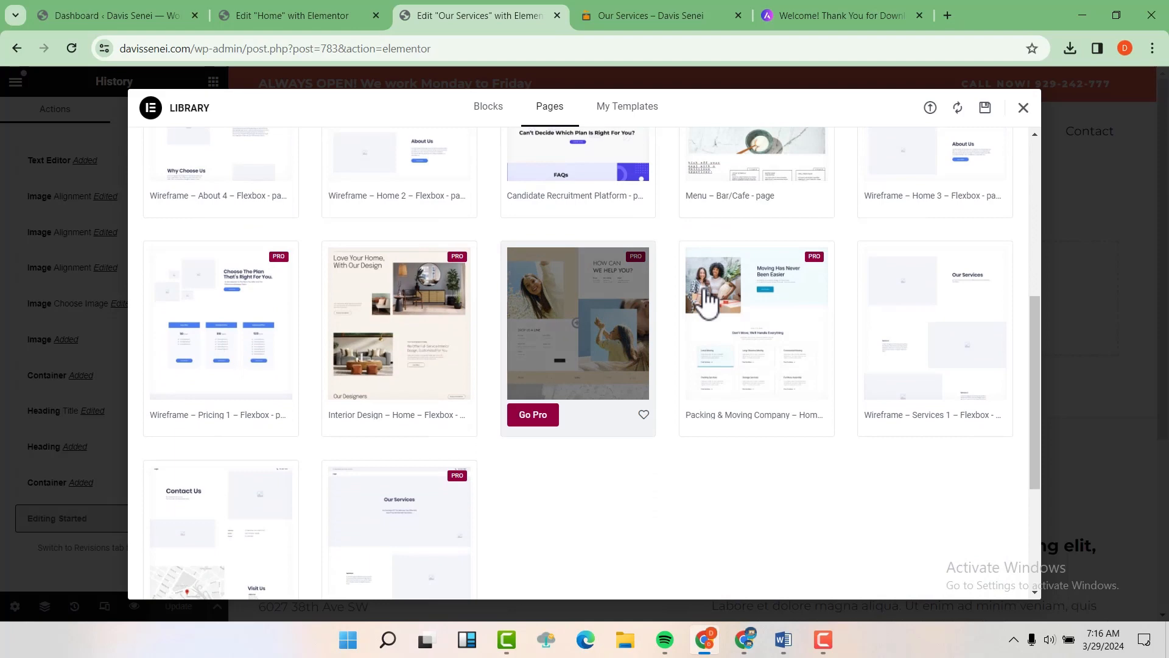
{"action": "scroll", "coordinate": [705, 293], "scroll_direction": "down", "scroll_amount": 1}
{"action": "scroll", "coordinate": [705, 293], "scroll_direction": "down", "scroll_amount": 1}
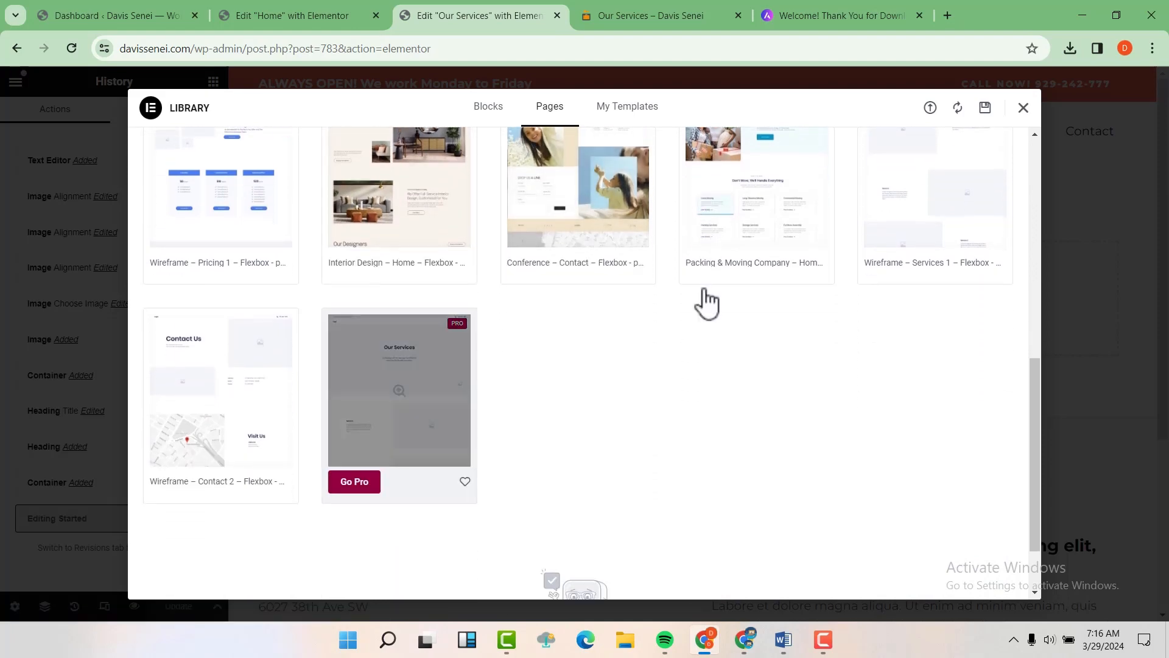
{"action": "scroll", "coordinate": [857, 347], "scroll_direction": "up", "scroll_amount": 3}
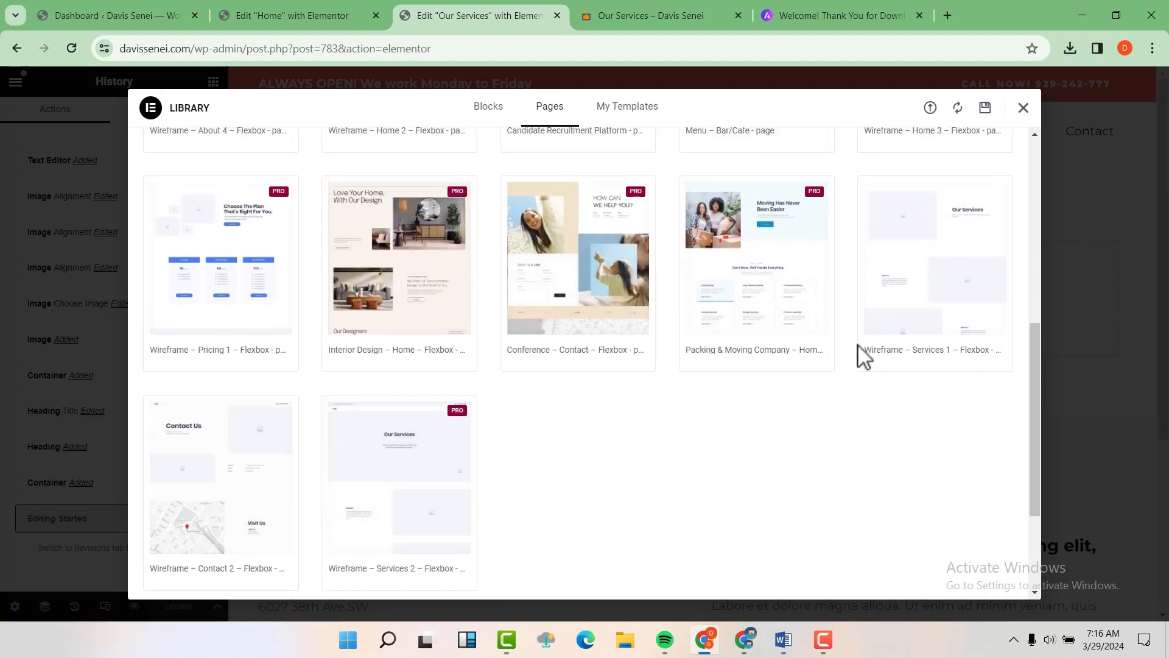
{"action": "mouse_move", "coordinate": [893, 370]}
{"action": "scroll", "coordinate": [894, 370], "scroll_direction": "up", "scroll_amount": 4}
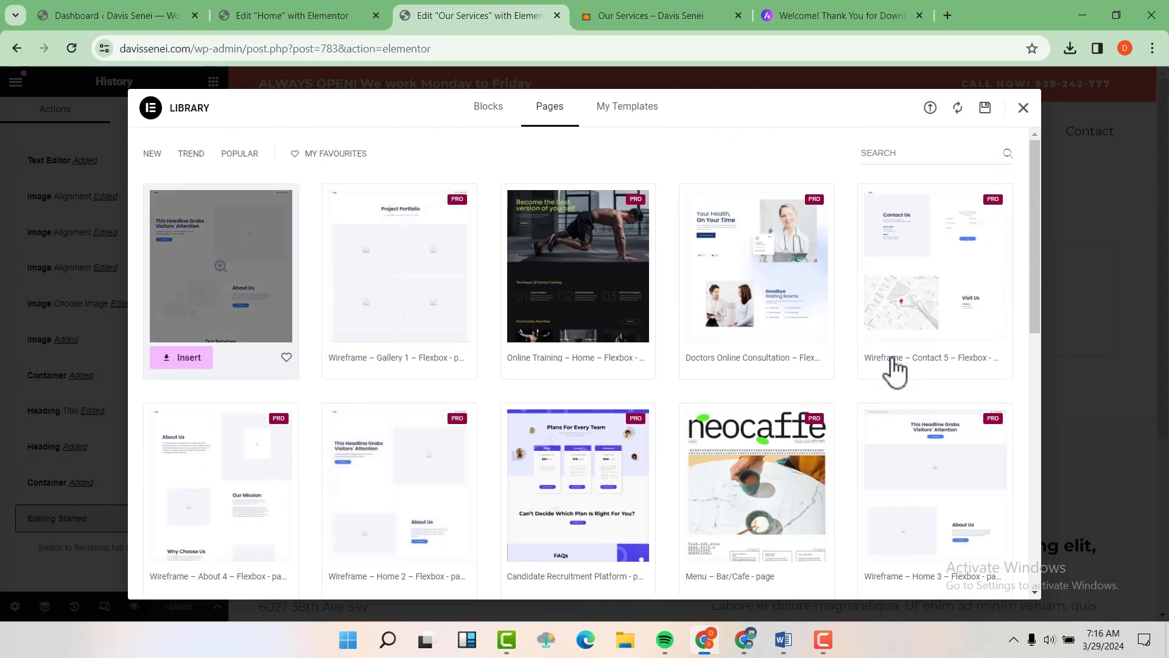
Step: Insert the Wireframe – Home 1 template and start connecting the template library
{"action": "left_click", "coordinate": [186, 358]}
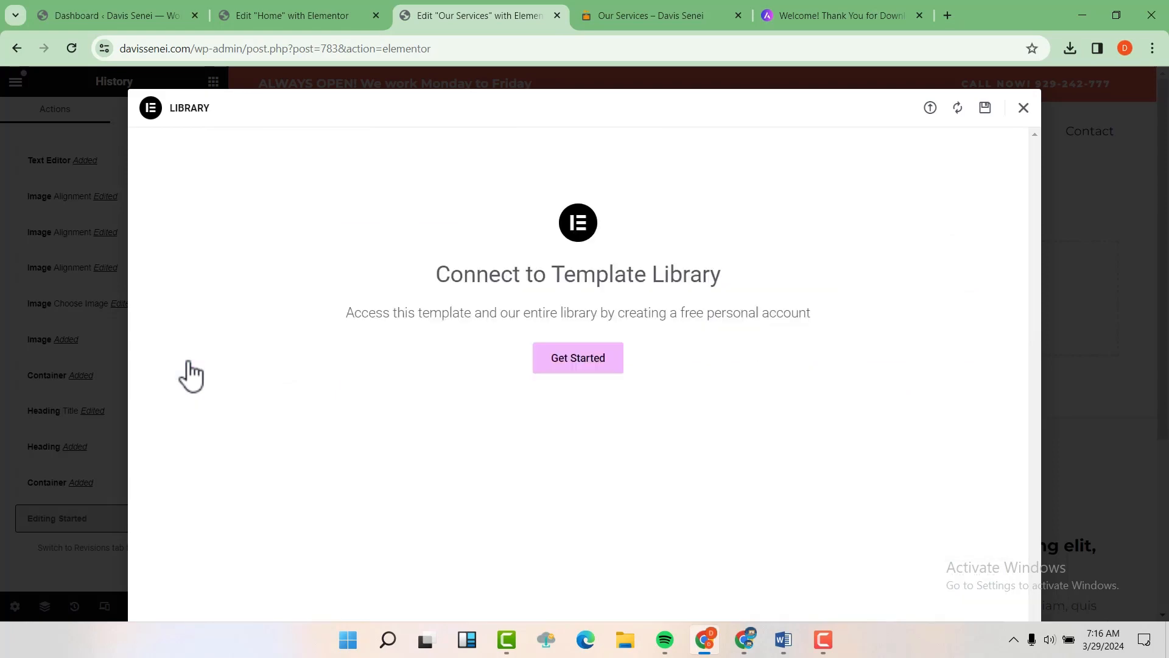
{"action": "left_click", "coordinate": [587, 359]}
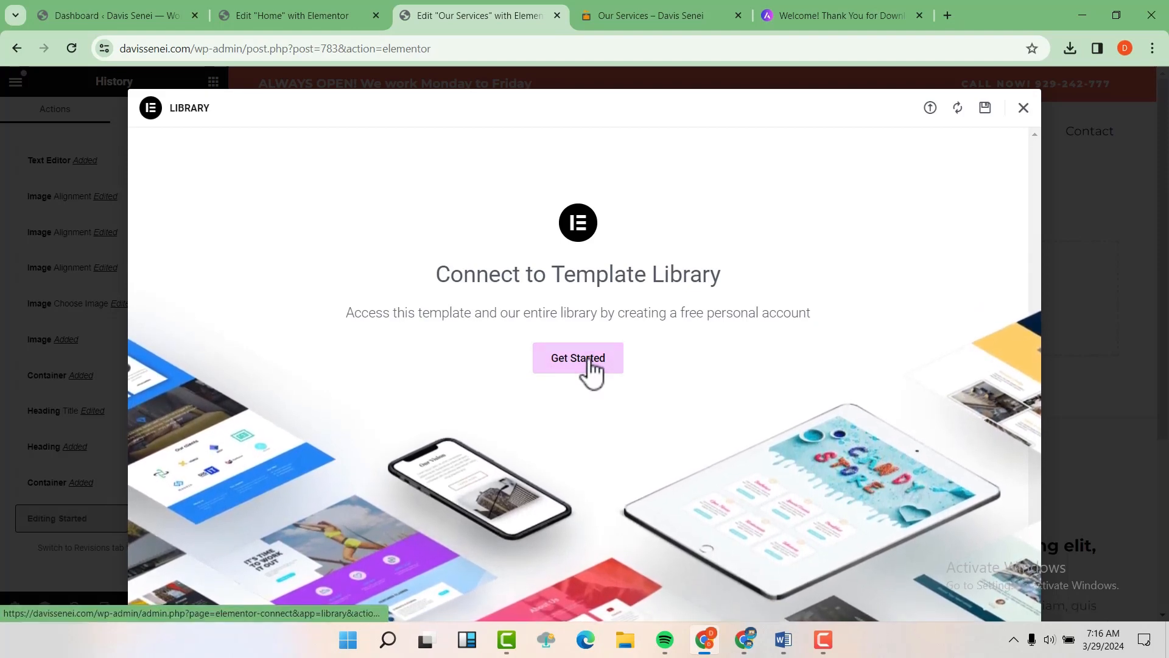
{"action": "left_click", "coordinate": [588, 359]}
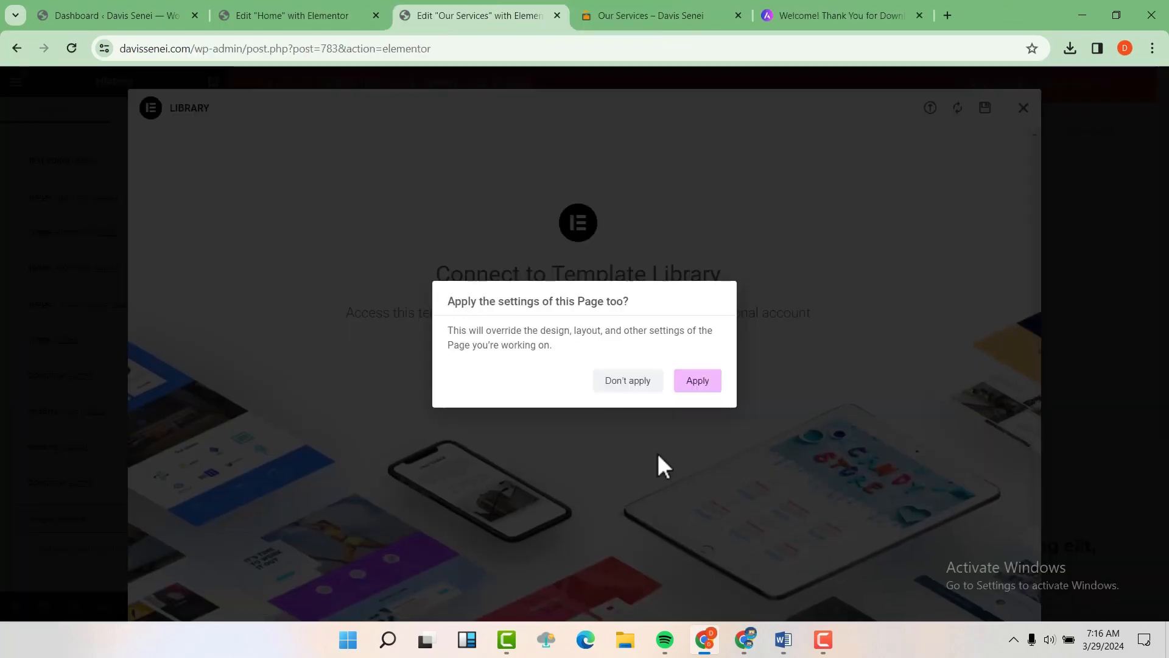
Step: Apply the template's page settings and review the inserted hero, About Us, services and testimonials
{"action": "left_click", "coordinate": [700, 383]}
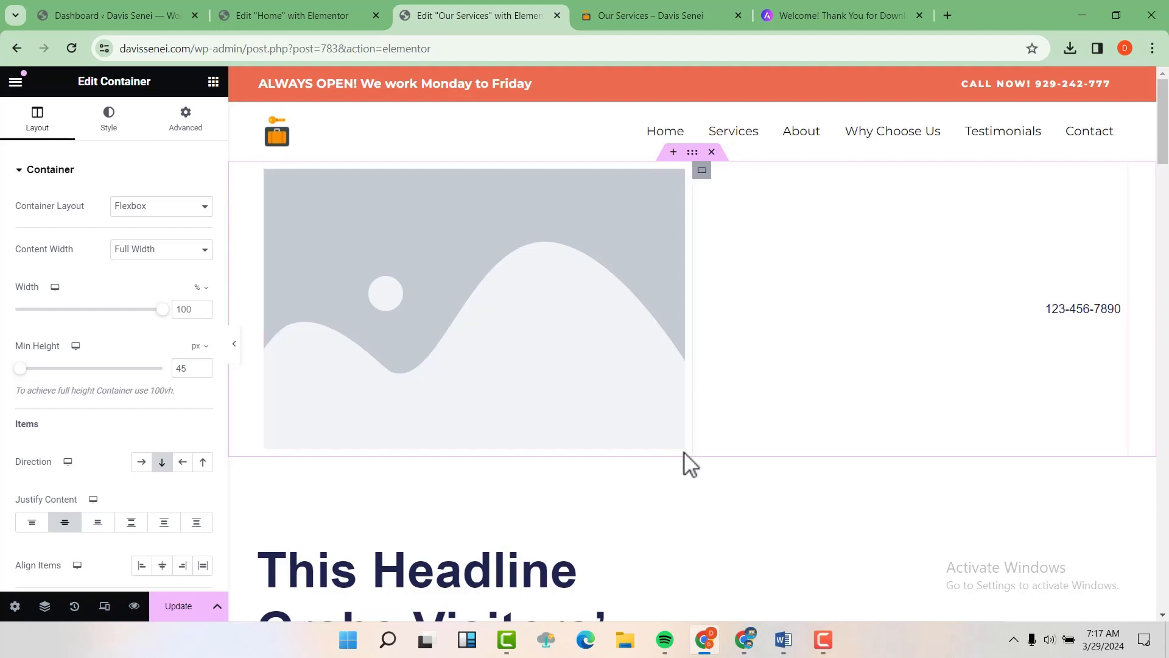
{"action": "scroll", "coordinate": [685, 454], "scroll_direction": "down", "scroll_amount": 15}
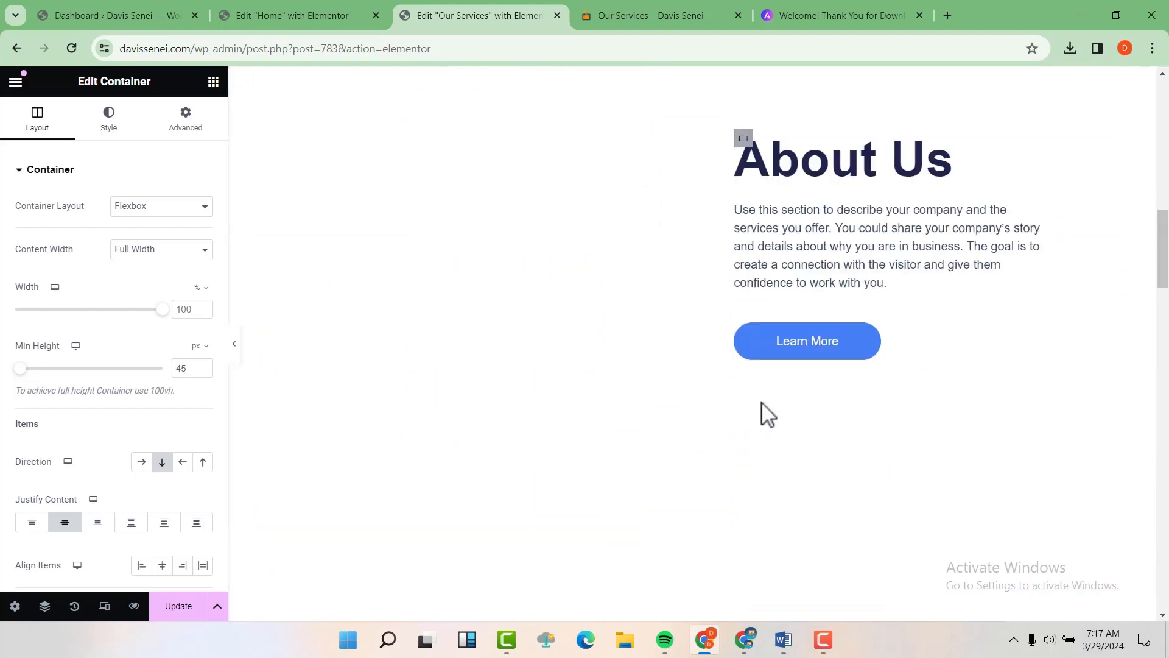
{"action": "scroll", "coordinate": [815, 384], "scroll_direction": "down", "scroll_amount": 20}
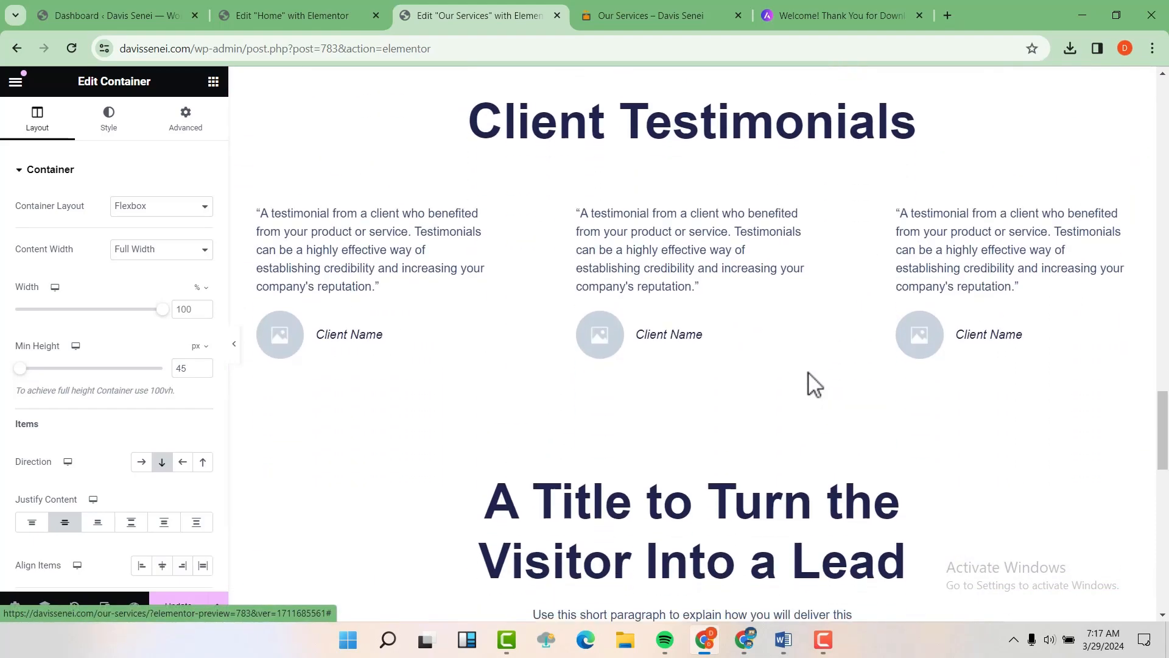
{"action": "scroll", "coordinate": [813, 383], "scroll_direction": "down", "scroll_amount": 5}
{"action": "scroll", "coordinate": [810, 383], "scroll_direction": "up", "scroll_amount": 15}
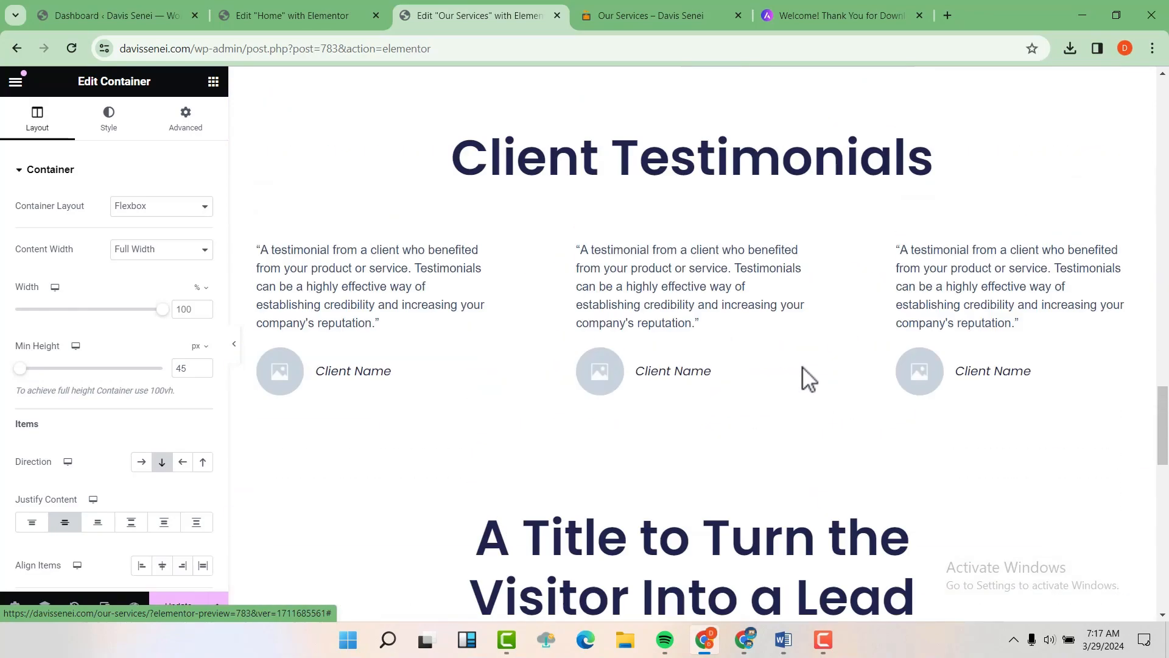
{"action": "scroll", "coordinate": [727, 296], "scroll_direction": "up", "scroll_amount": 10}
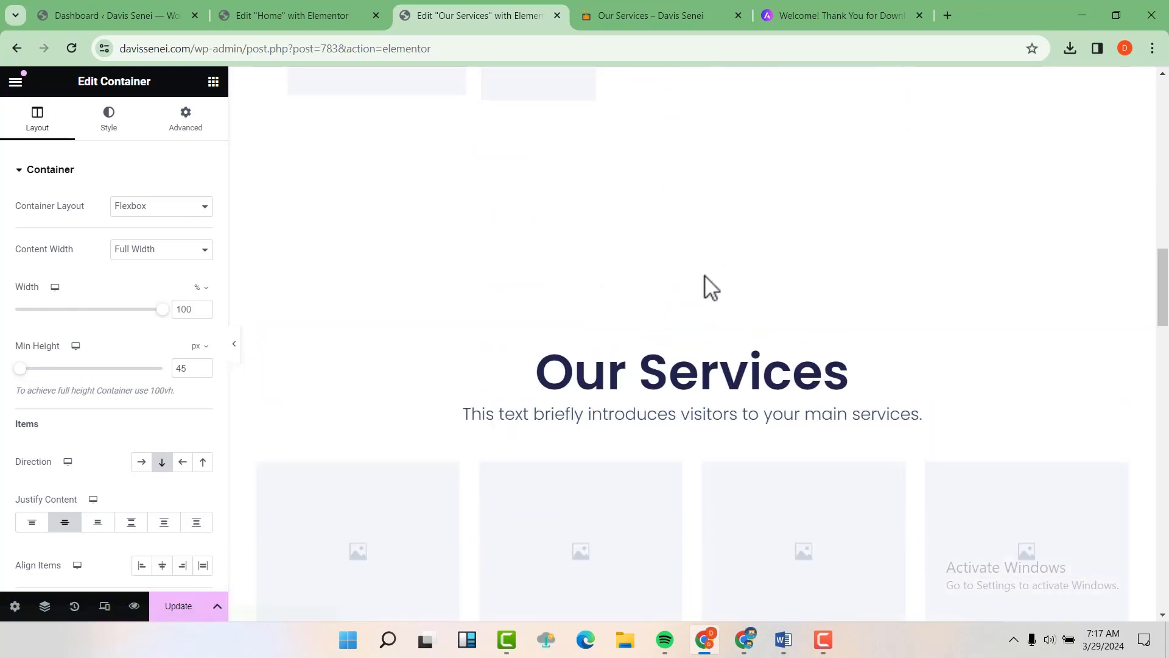
{"action": "scroll", "coordinate": [634, 283], "scroll_direction": "up", "scroll_amount": 10}
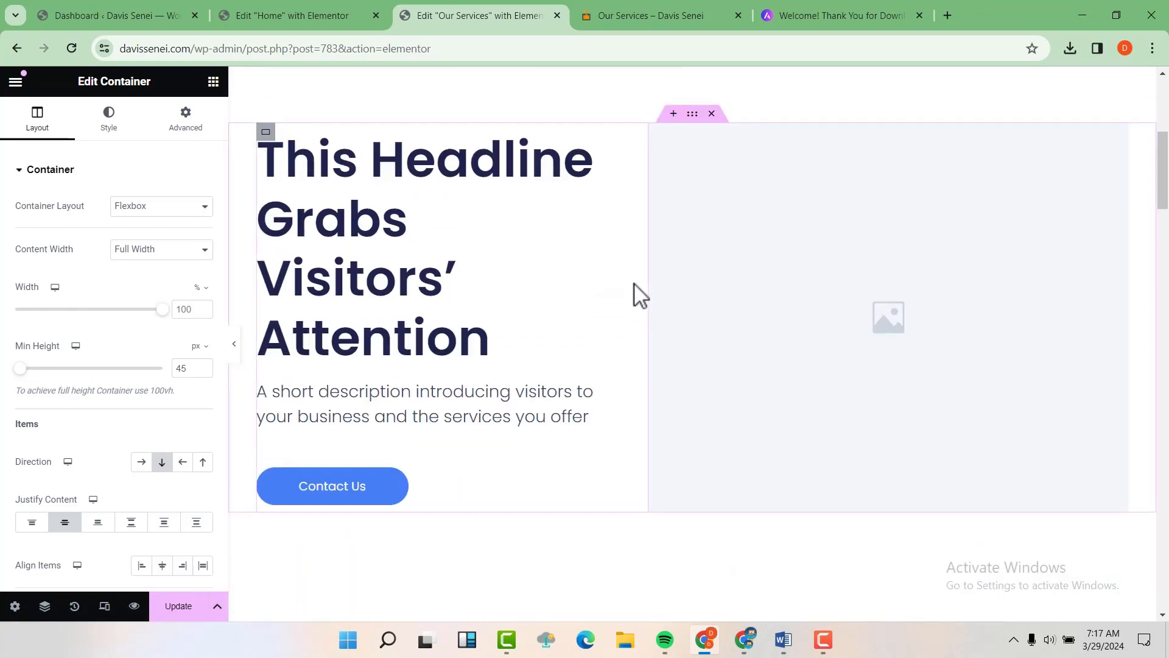
Step: Replace the hero section's placeholder image with the skyscraper photo
{"action": "left_click", "coordinate": [812, 305]}
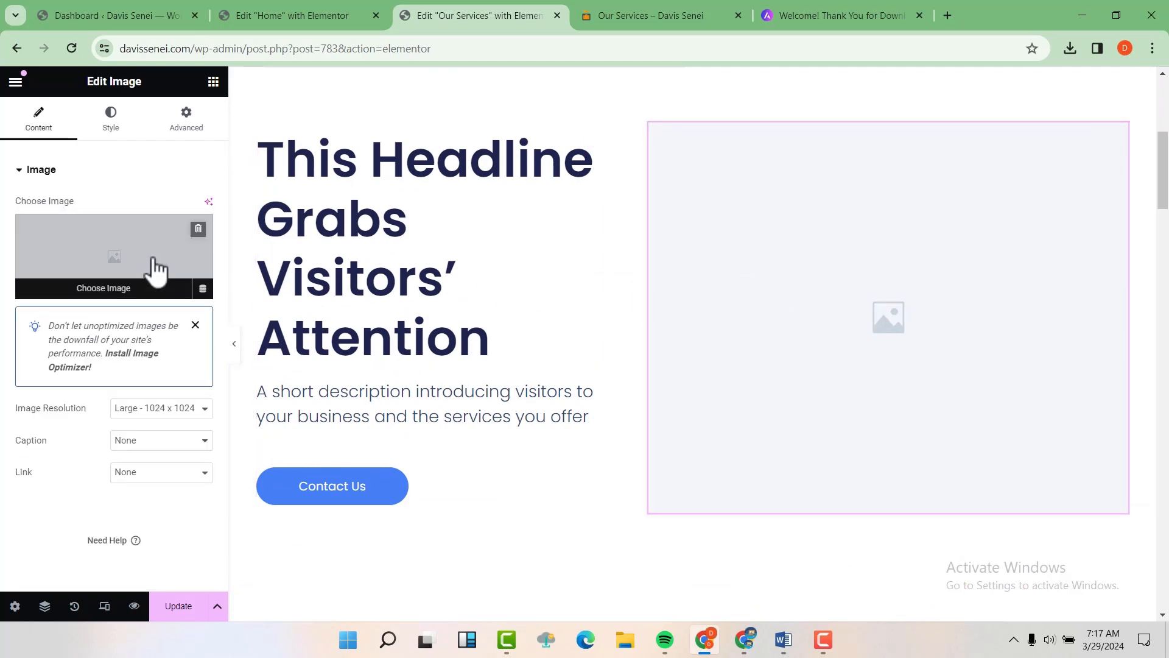
{"action": "left_click", "coordinate": [156, 268]}
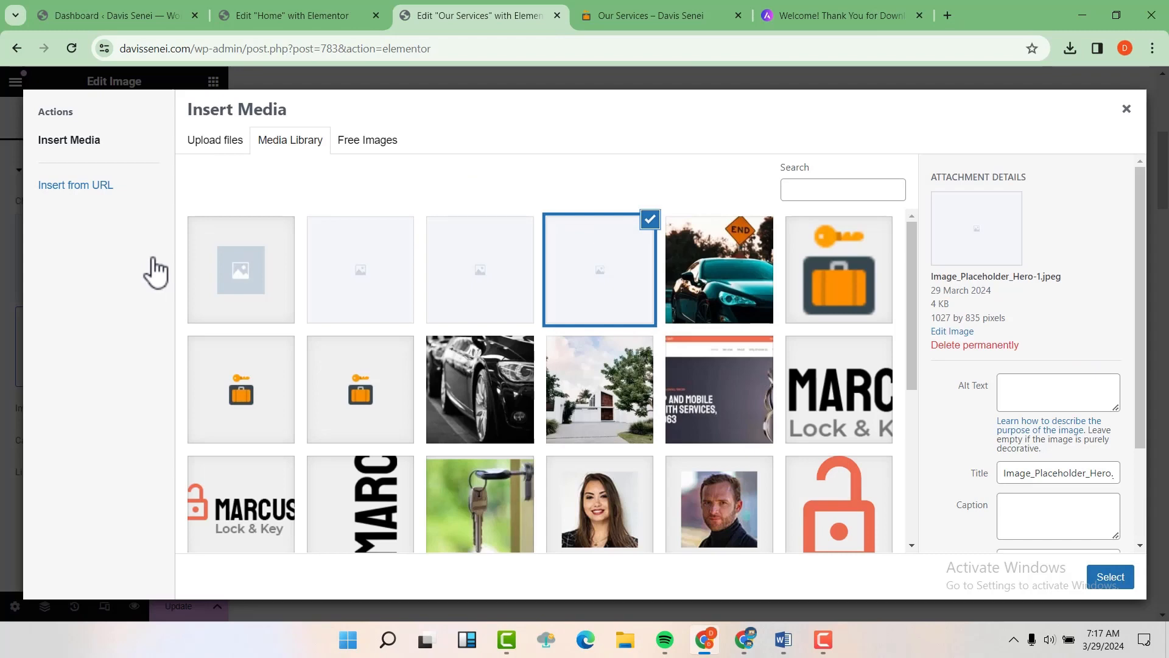
{"action": "scroll", "coordinate": [155, 268], "scroll_direction": "down", "scroll_amount": 4}
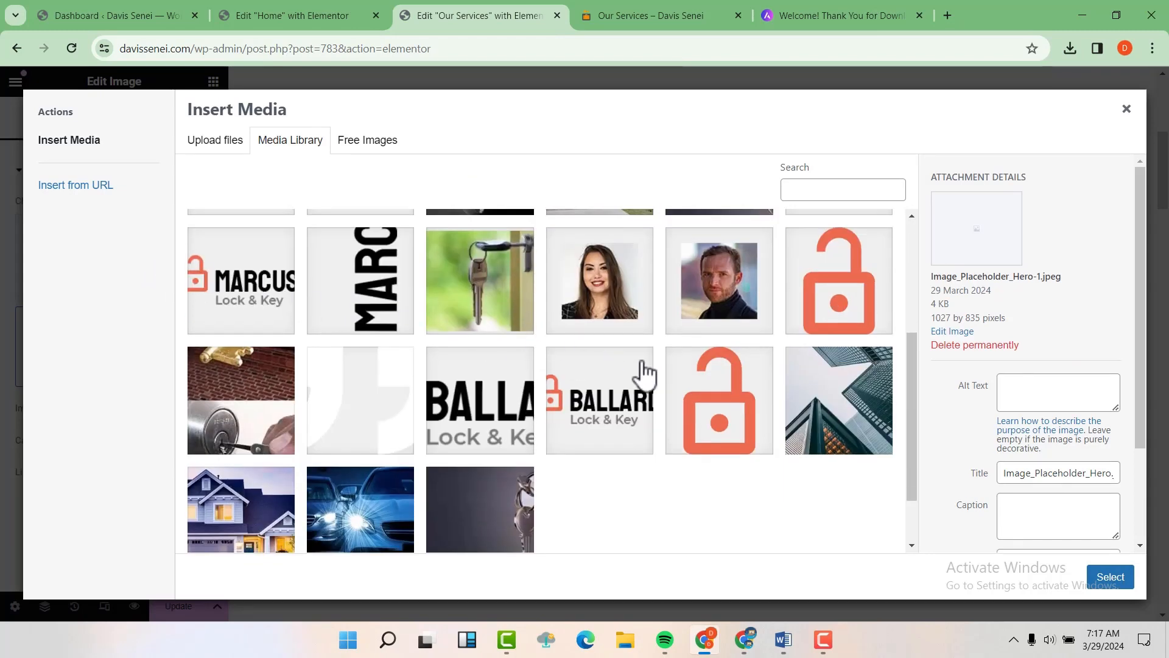
{"action": "left_click", "coordinate": [825, 412]}
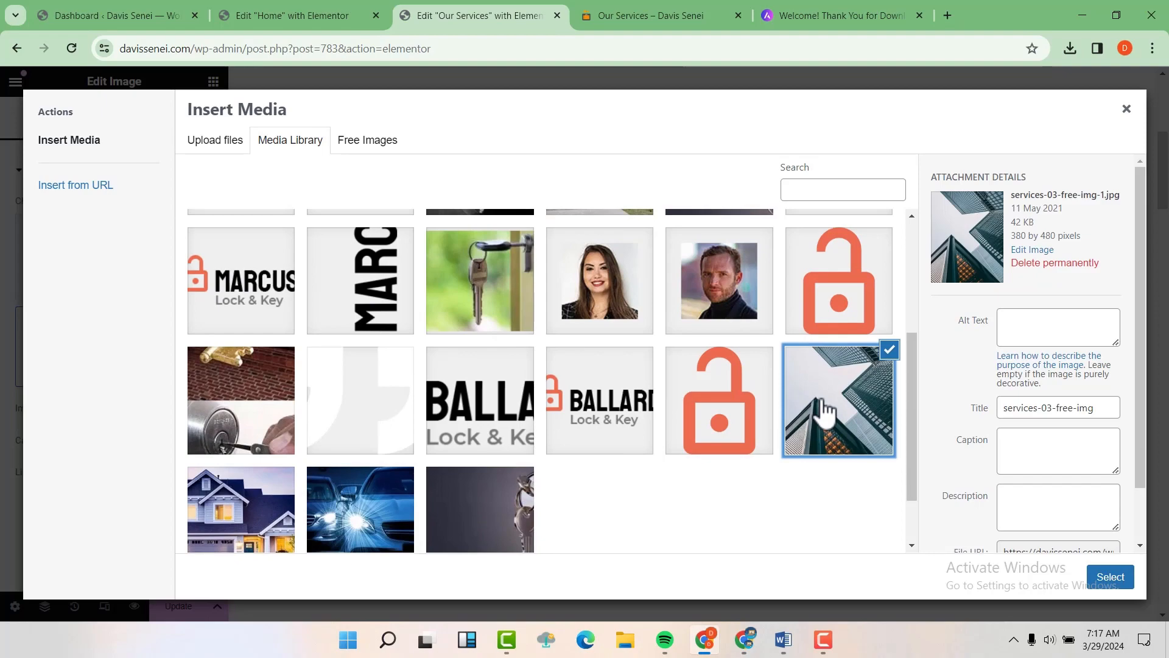
{"action": "left_click", "coordinate": [1096, 580]}
Step: Replace the tall About Us placeholder image with a photo from the media library
{"action": "scroll", "coordinate": [1039, 553], "scroll_direction": "down", "scroll_amount": 6}
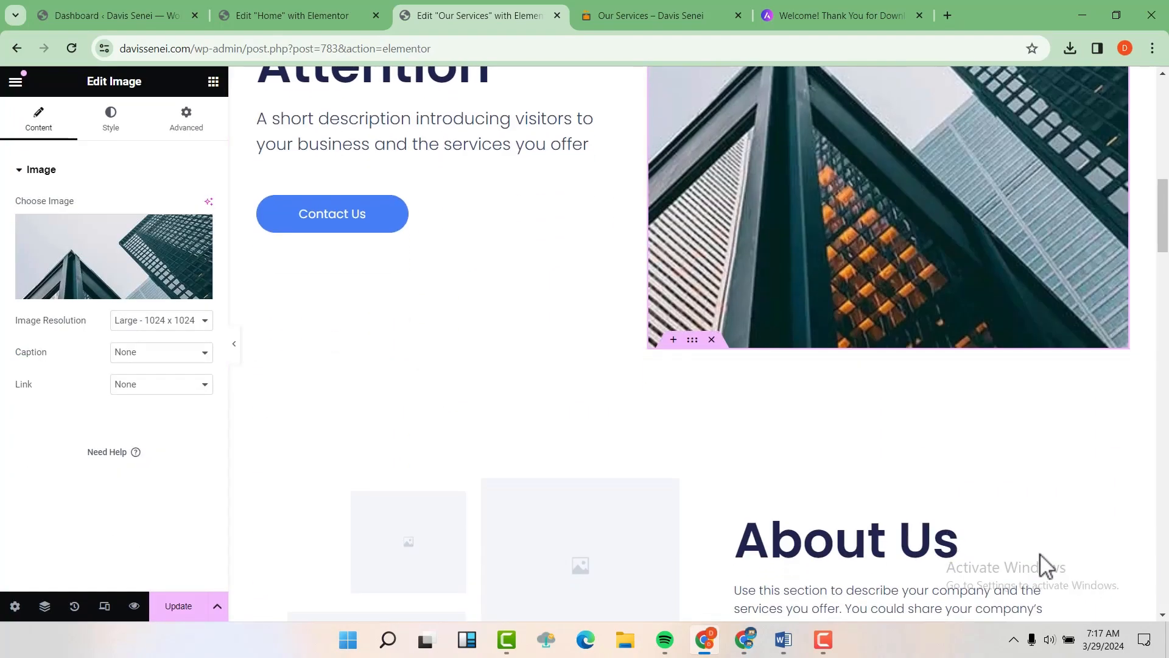
{"action": "scroll", "coordinate": [852, 463], "scroll_direction": "down", "scroll_amount": 4}
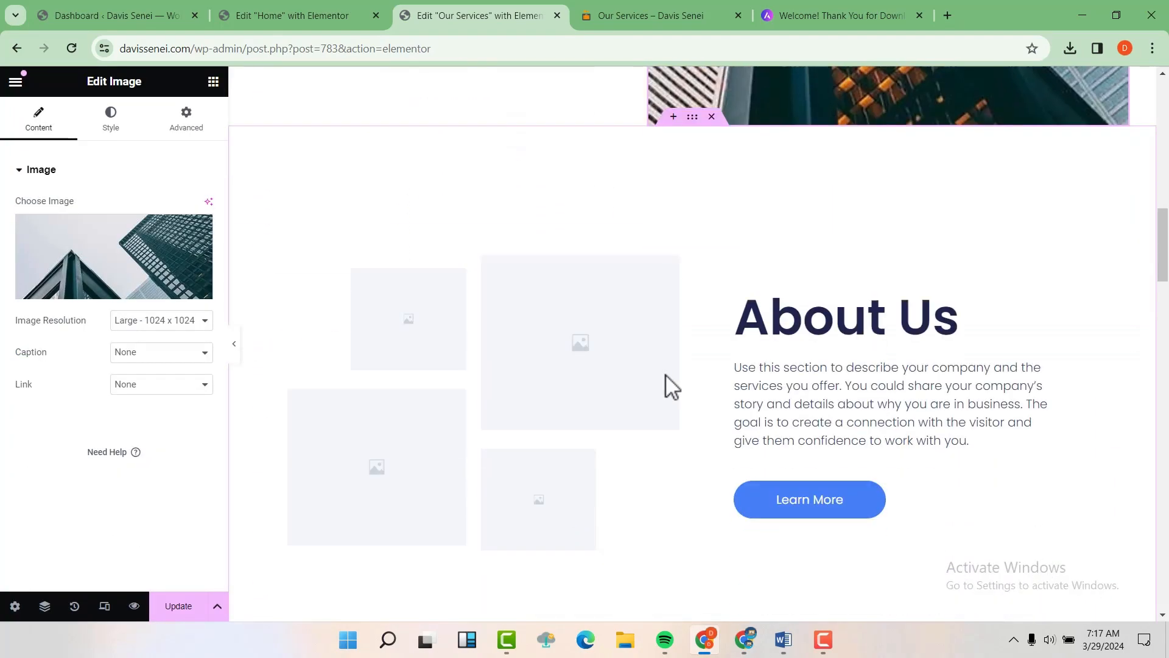
{"action": "left_click", "coordinate": [594, 339]}
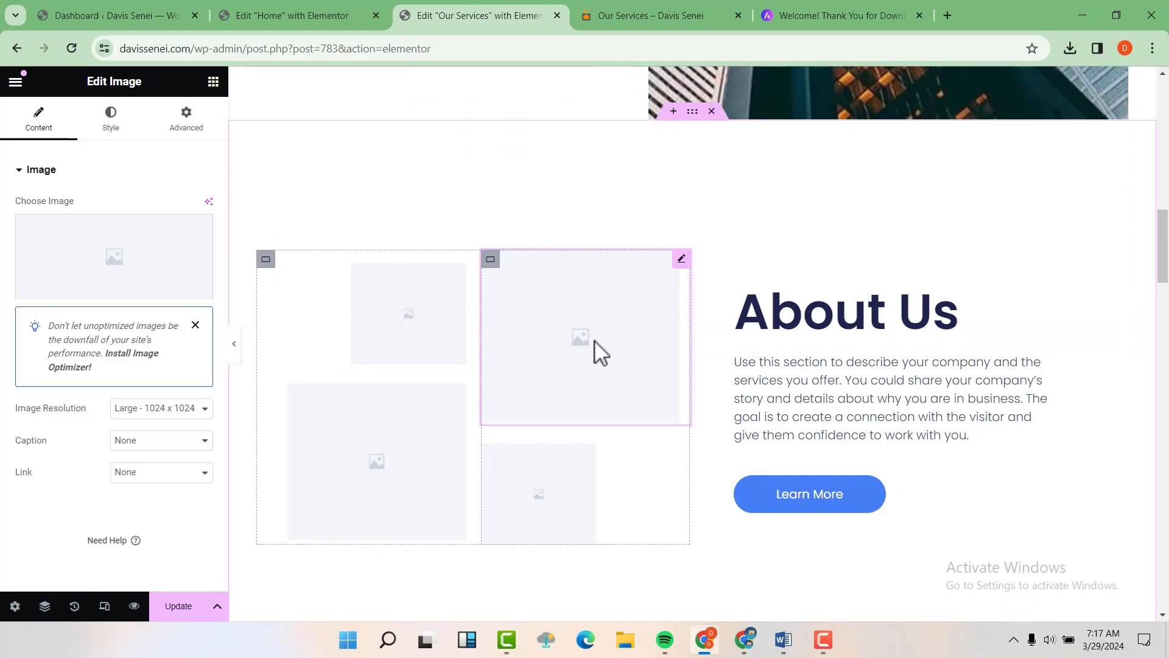
{"action": "left_click", "coordinate": [143, 248]}
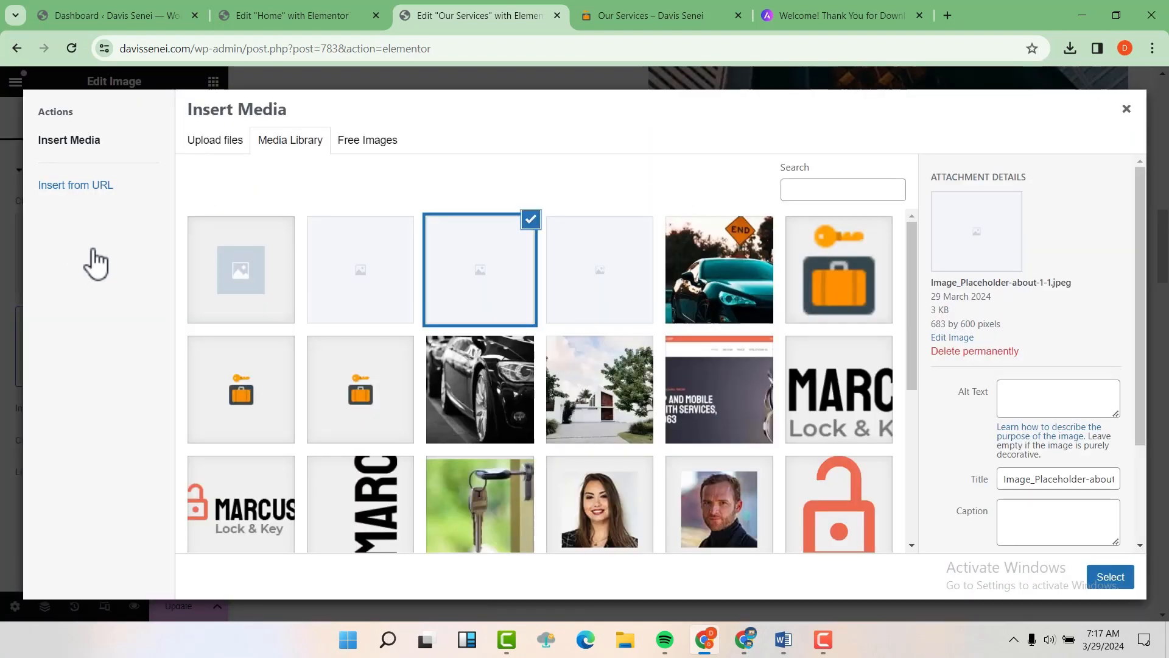
{"action": "scroll", "coordinate": [542, 383], "scroll_direction": "down", "scroll_amount": 2}
{"action": "left_click", "coordinate": [600, 311]}
{"action": "left_click", "coordinate": [1111, 577]}
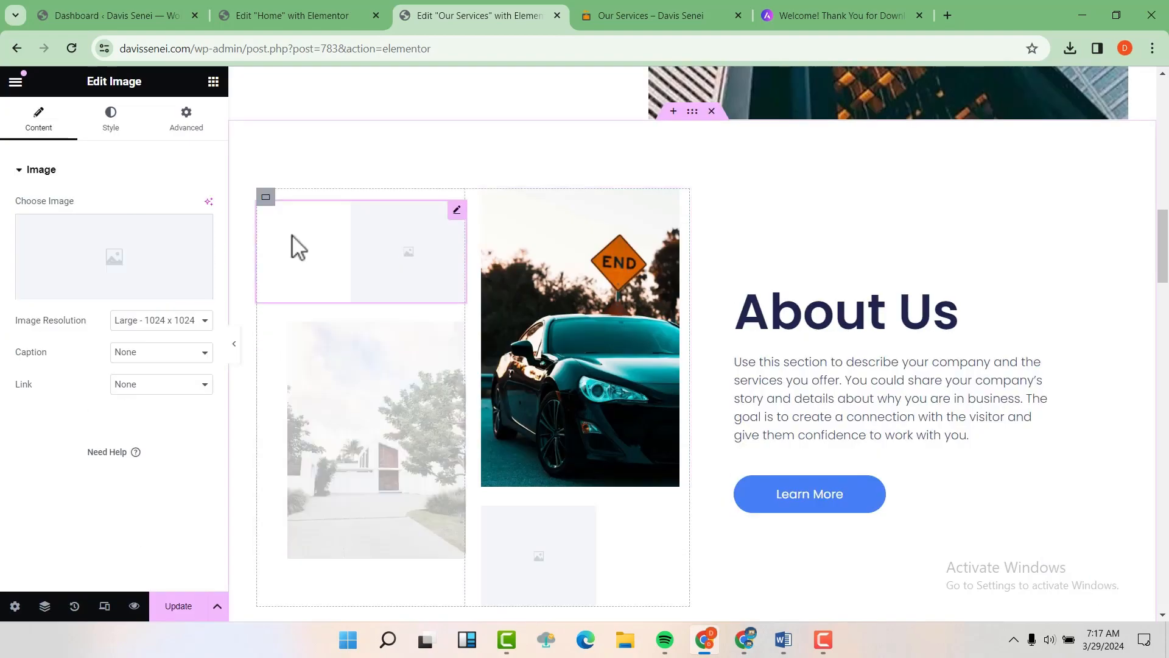
Step: Set the key-in-lock photo as the top image of the About Us collage
{"action": "left_click", "coordinate": [298, 247]}
{"action": "scroll", "coordinate": [522, 365], "scroll_direction": "down", "scroll_amount": 2}
{"action": "left_click", "coordinate": [496, 432]}
{"action": "left_click", "coordinate": [1108, 575]}
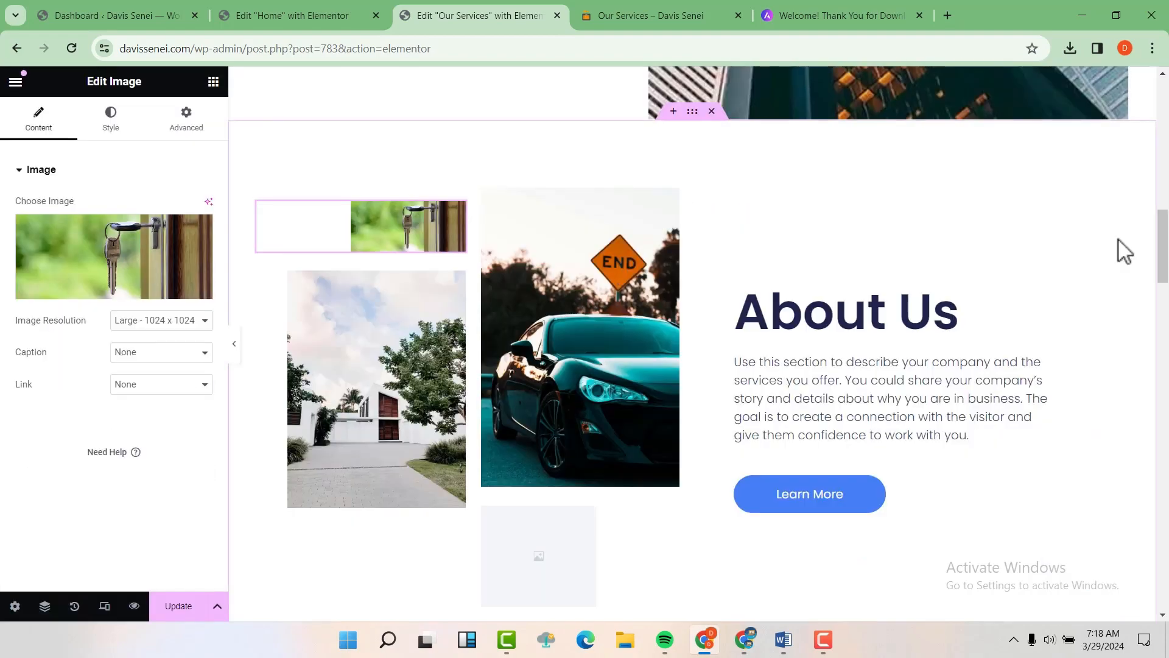
{"action": "scroll", "coordinate": [1117, 240], "scroll_direction": "up", "scroll_amount": 2}
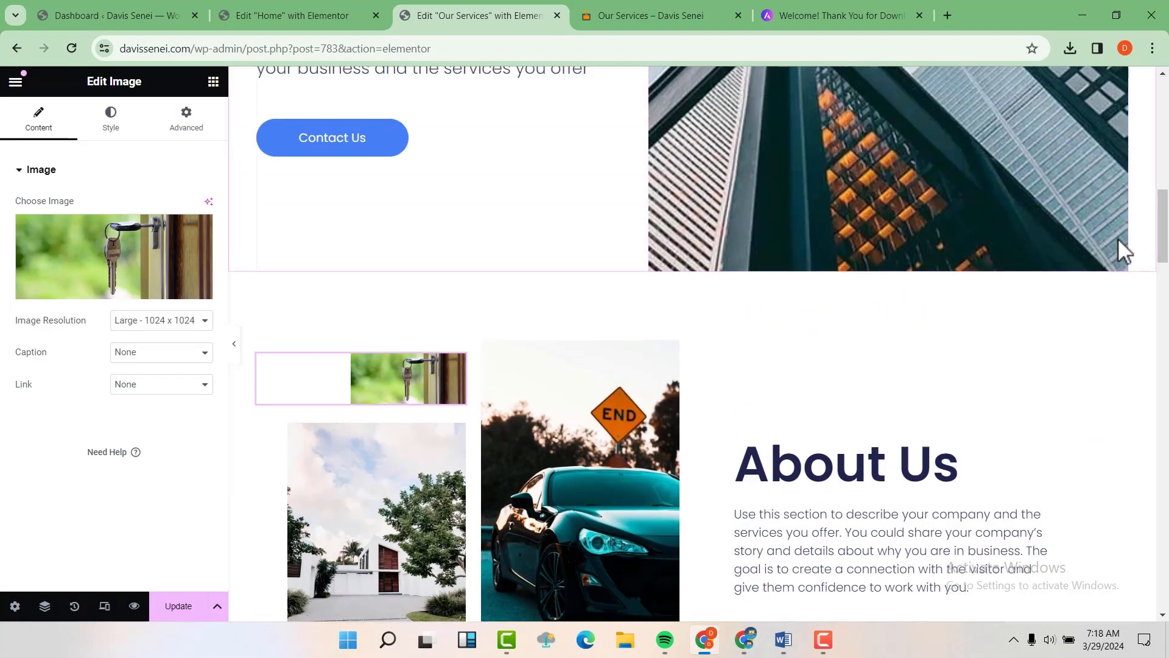
{"action": "scroll", "coordinate": [1118, 241], "scroll_direction": "up", "scroll_amount": 1}
{"action": "scroll", "coordinate": [1117, 237], "scroll_direction": "up", "scroll_amount": 2}
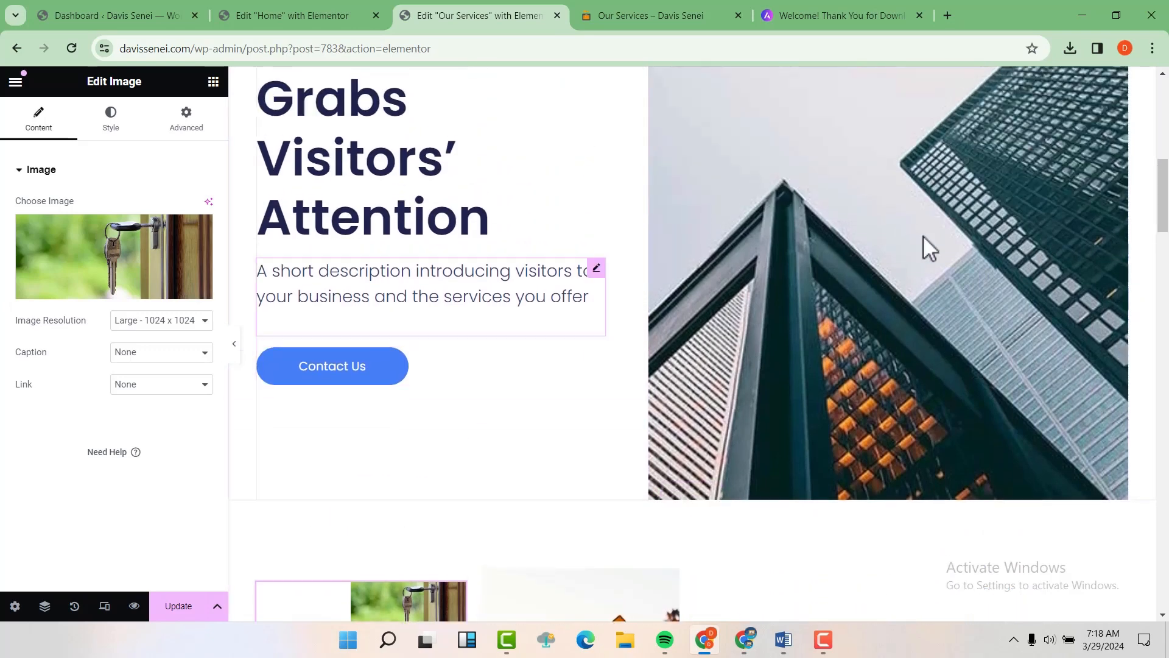
Step: Retitle the hero heading 'Welcome to our Service page' and switch to the live page tab
{"action": "left_click", "coordinate": [396, 238]}
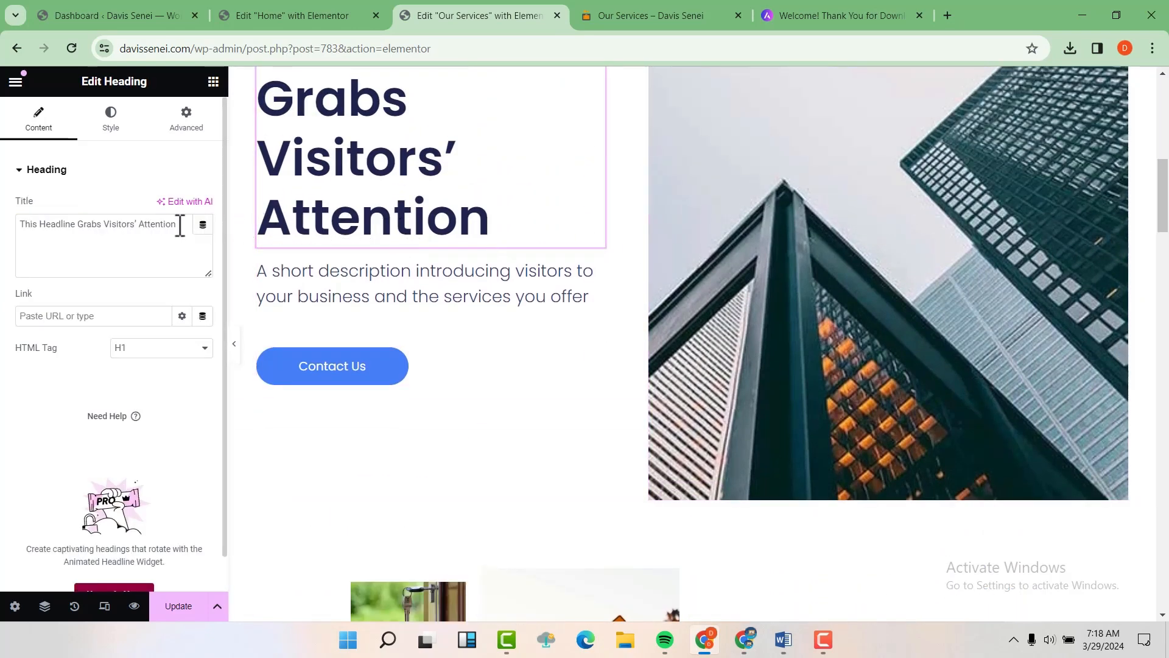
{"action": "left_click_drag", "start_coordinate": [176, 225], "coordinate": [6, 261]}
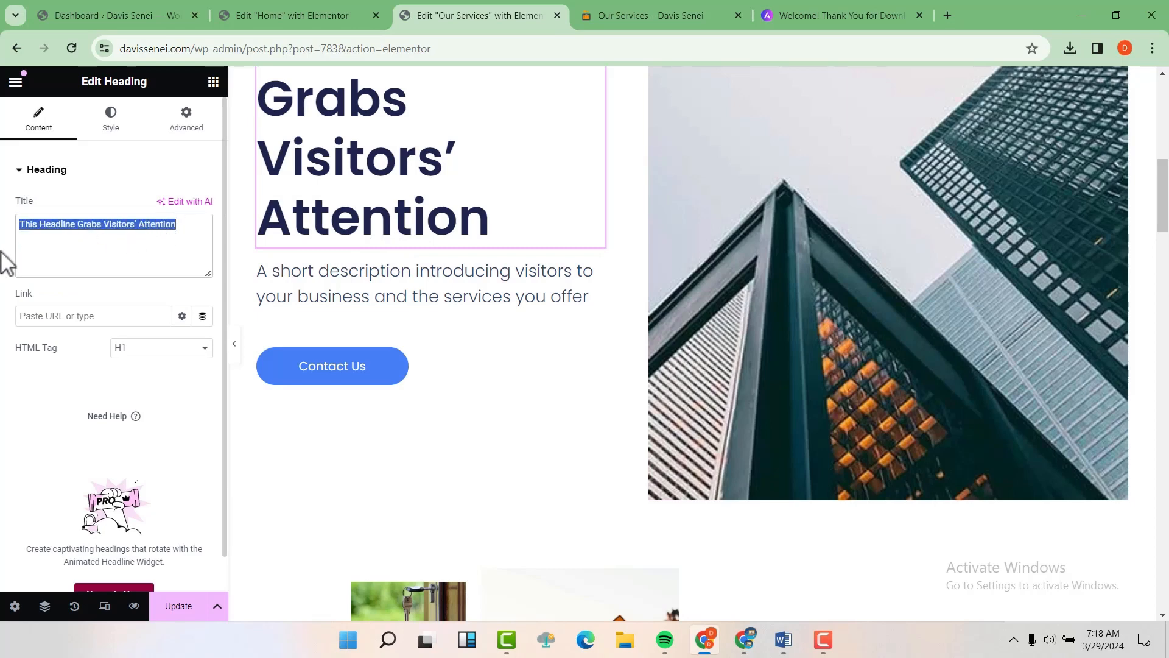
{"action": "type", "text": "Welcome to our "}
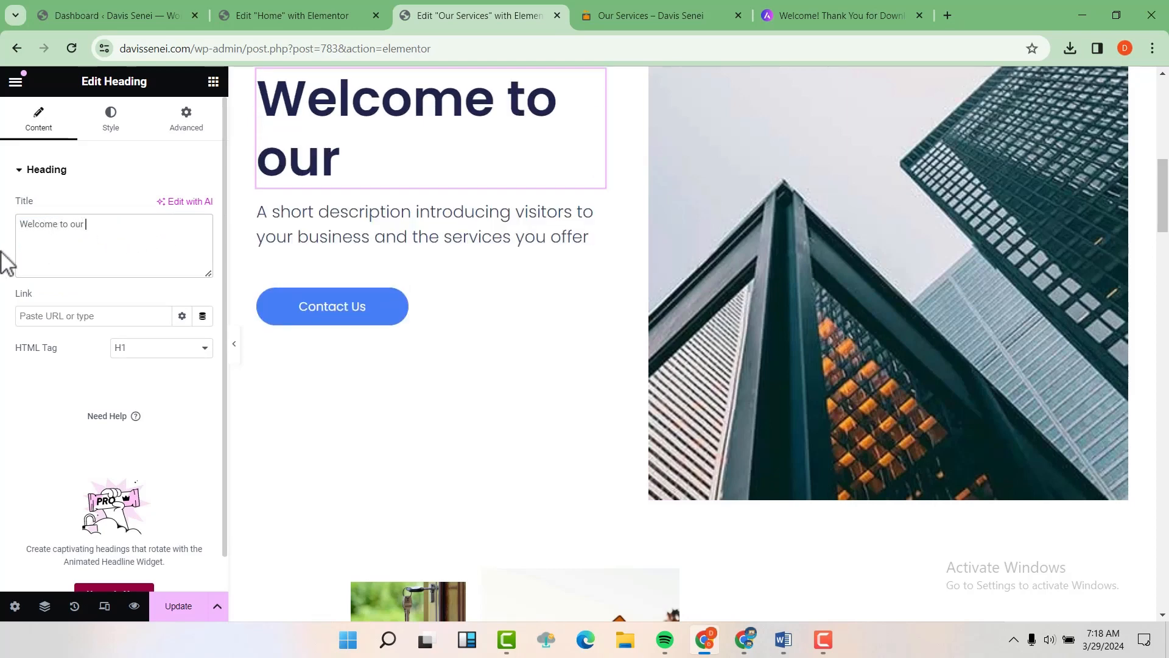
{"action": "type", "text": "Service page"}
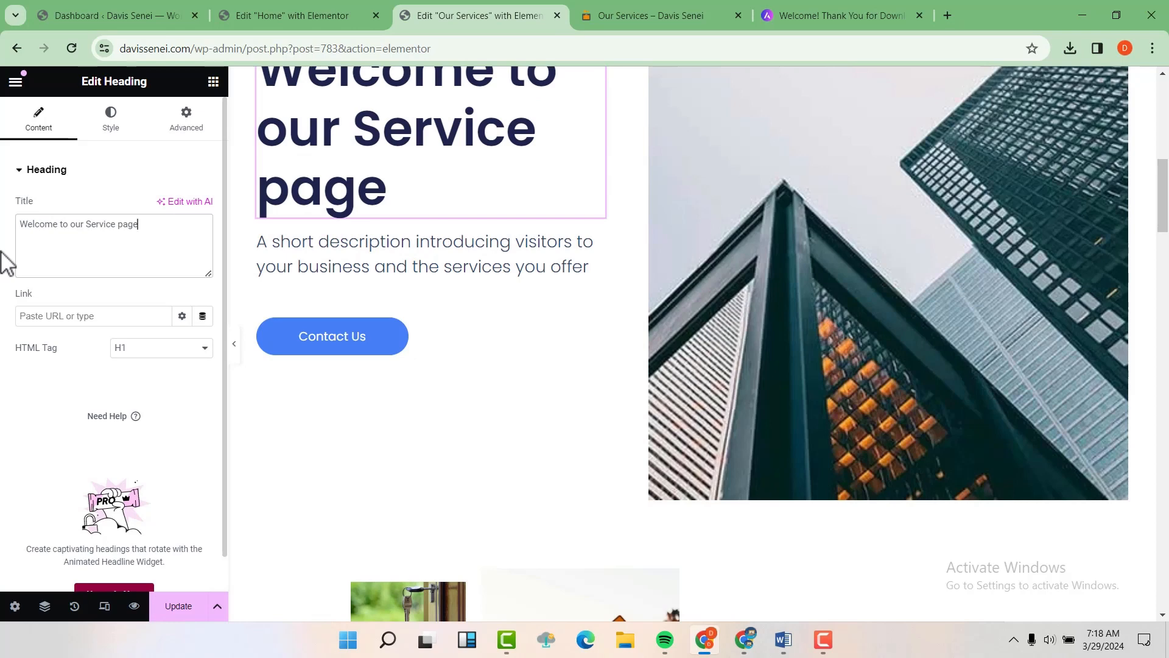
{"action": "scroll", "coordinate": [448, 292], "scroll_direction": "up", "scroll_amount": 3}
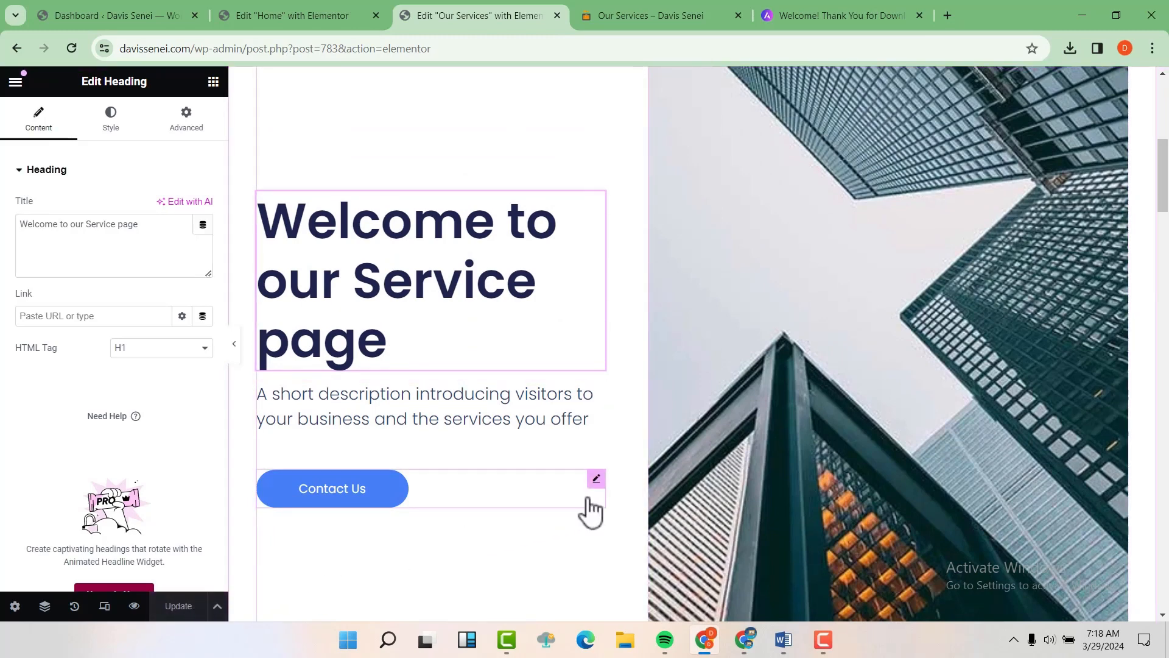
{"action": "left_click", "coordinate": [651, 9]}
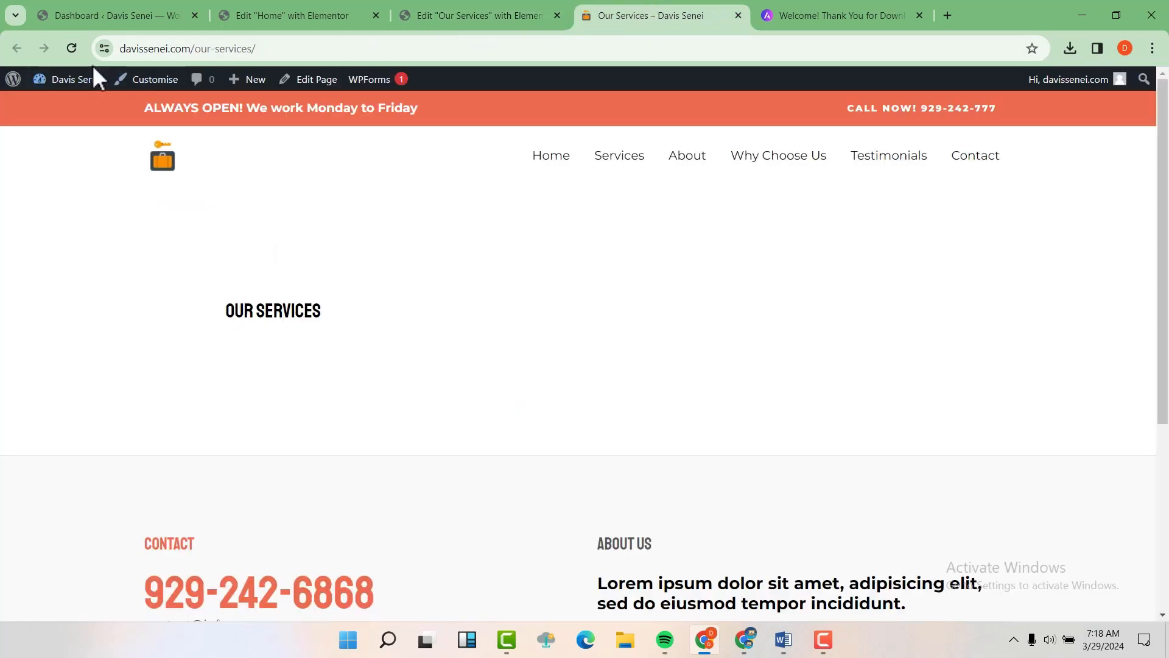
Step: Reload the live Our Services page, check the Welcome heading, then return to the Elementor tab
{"action": "left_click", "coordinate": [72, 50]}
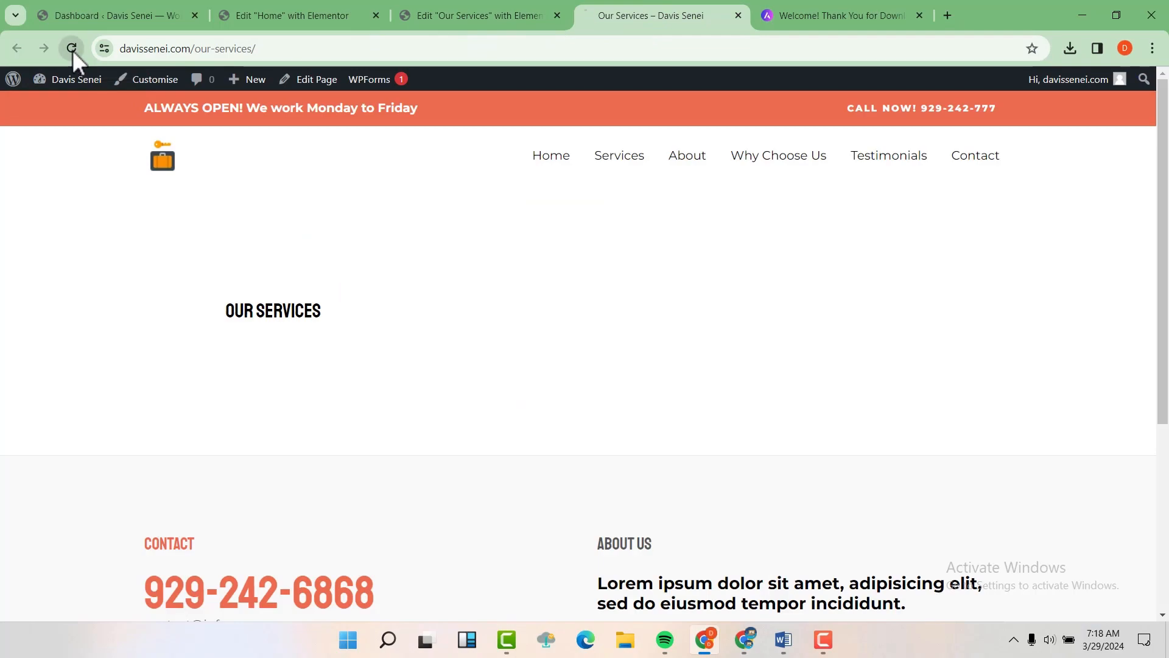
{"action": "scroll", "coordinate": [834, 334], "scroll_direction": "down", "scroll_amount": 10}
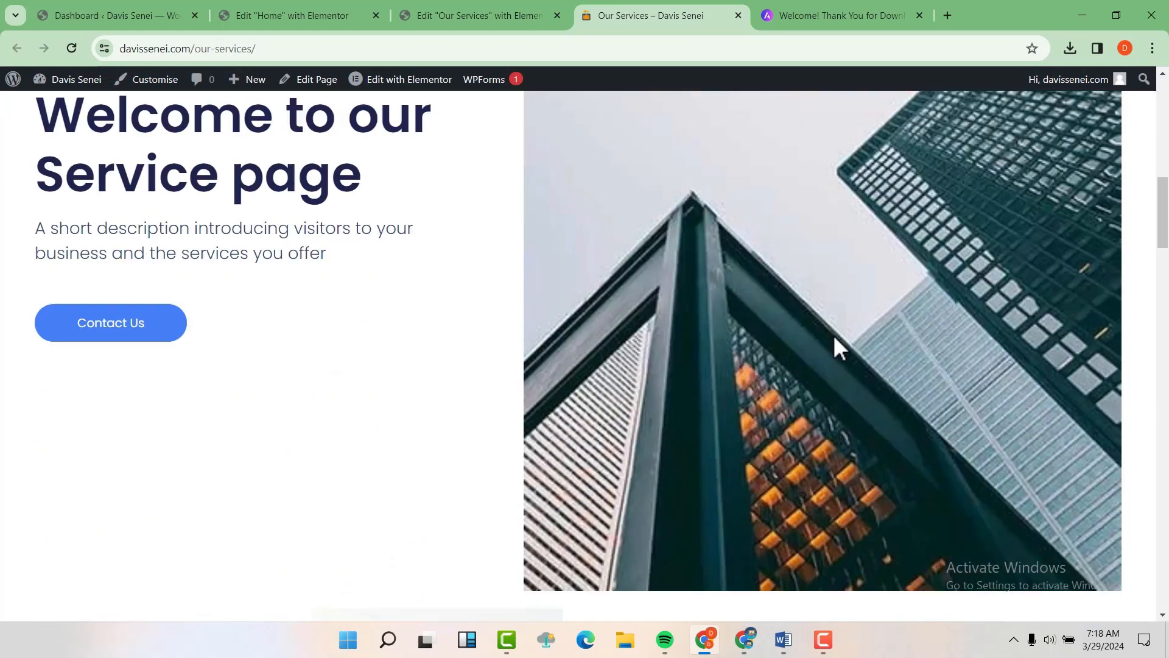
{"action": "scroll", "coordinate": [834, 335], "scroll_direction": "up", "scroll_amount": 8}
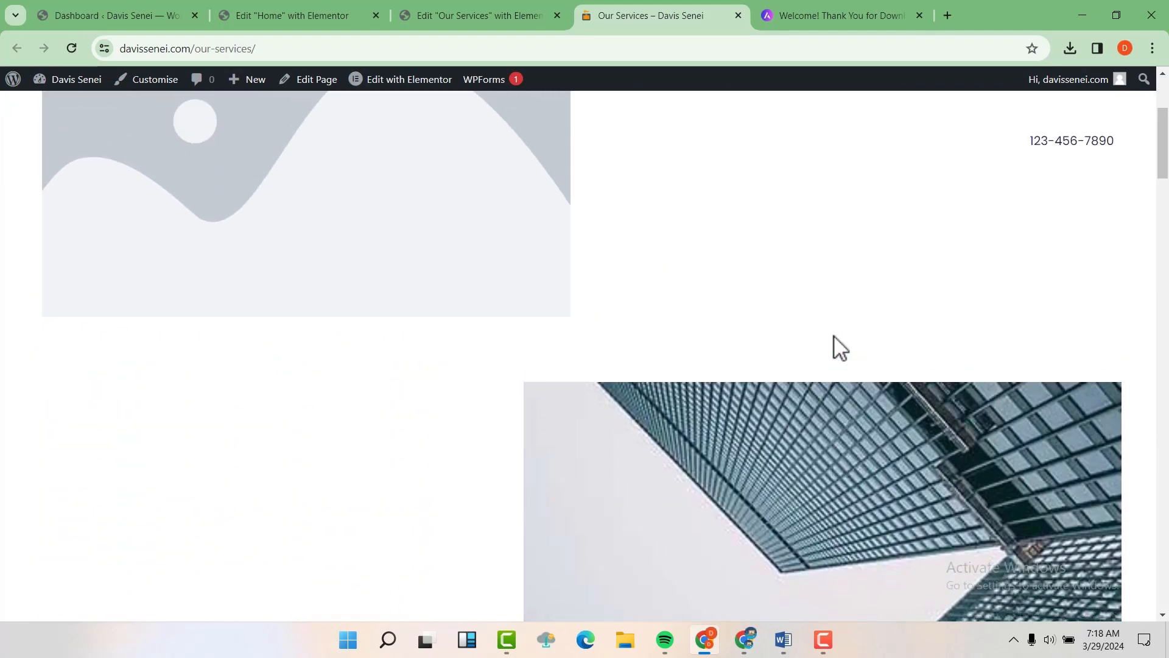
{"action": "scroll", "coordinate": [834, 335], "scroll_direction": "down", "scroll_amount": 6}
{"action": "scroll", "coordinate": [834, 335], "scroll_direction": "up", "scroll_amount": 10}
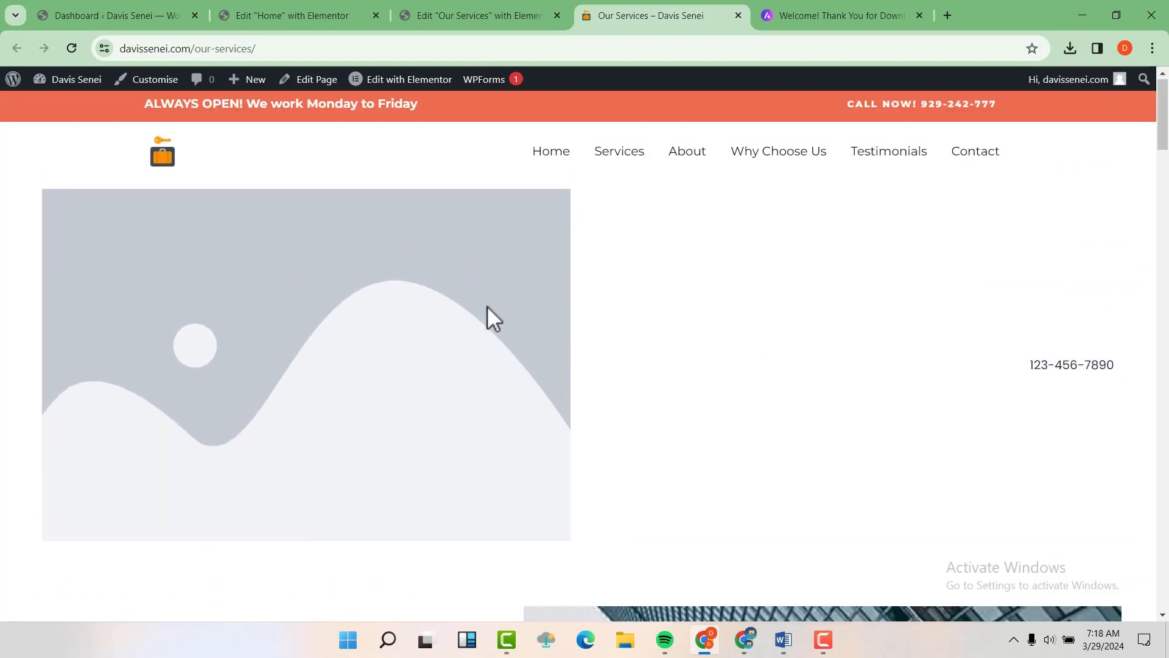
{"action": "scroll", "coordinate": [487, 306], "scroll_direction": "down", "scroll_amount": 3}
{"action": "scroll", "coordinate": [515, 268], "scroll_direction": "down", "scroll_amount": 14}
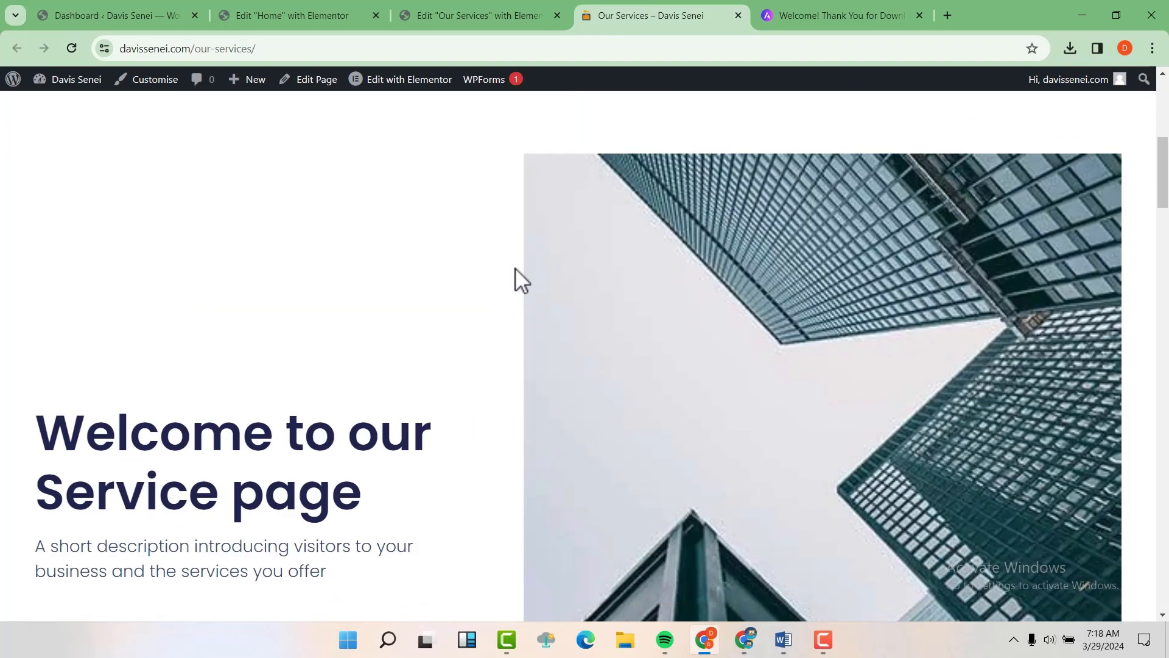
{"action": "scroll", "coordinate": [515, 268], "scroll_direction": "down", "scroll_amount": 2}
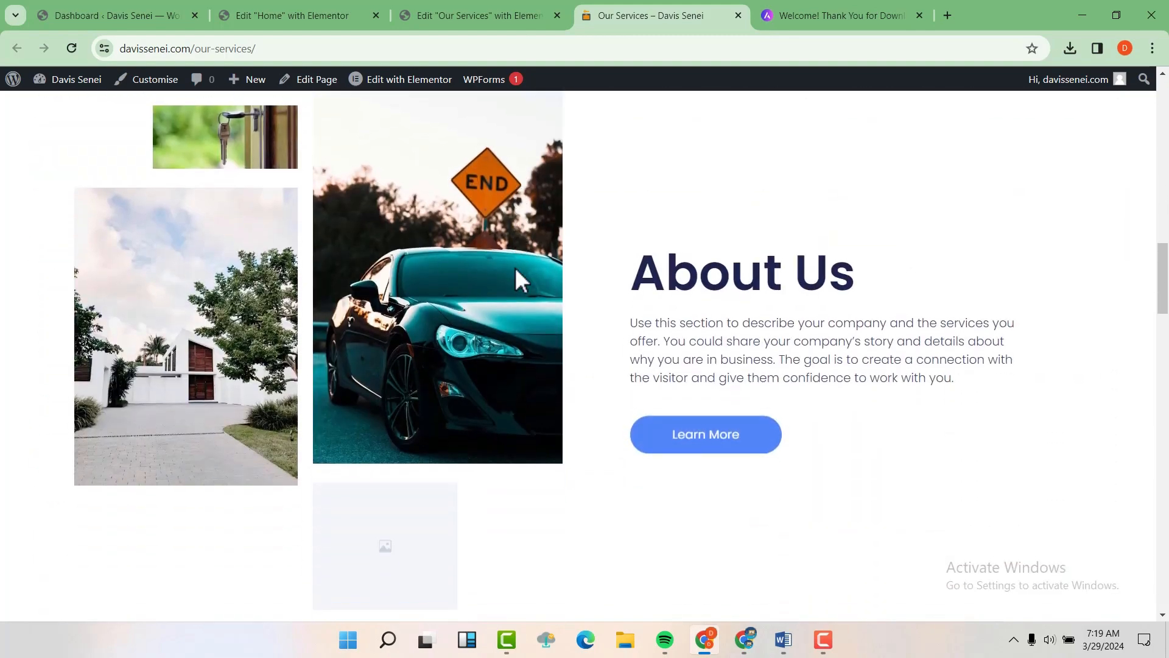
{"action": "scroll", "coordinate": [515, 268], "scroll_direction": "up", "scroll_amount": 8}
{"action": "scroll", "coordinate": [515, 268], "scroll_direction": "up", "scroll_amount": 2}
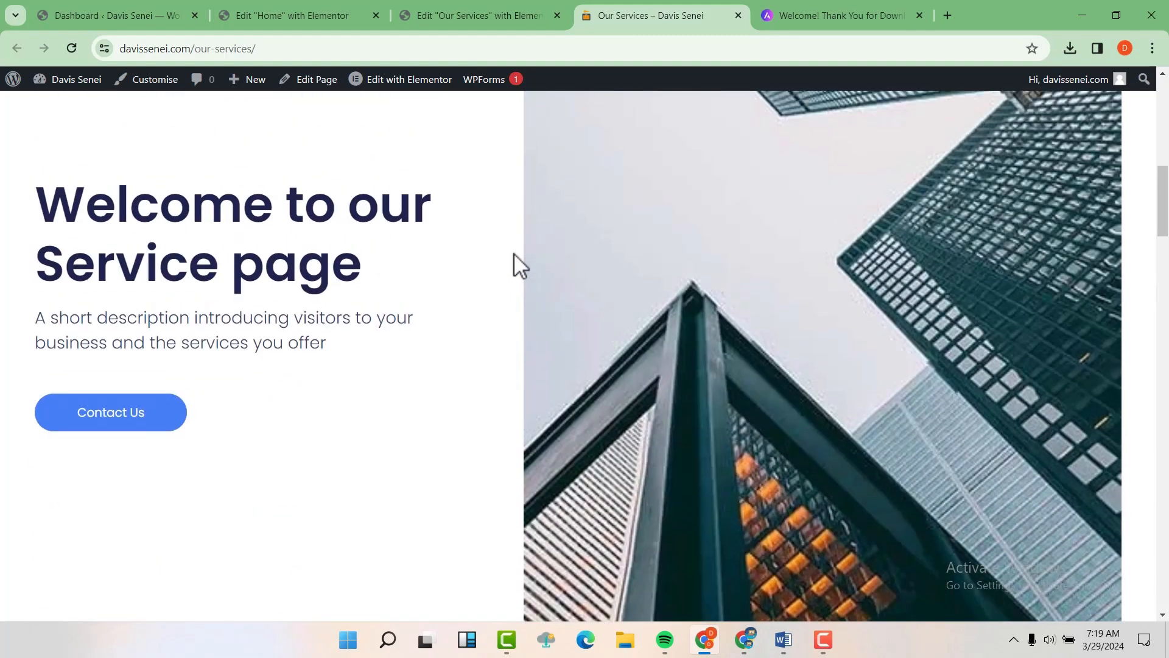
{"action": "left_click", "coordinate": [491, 9]}
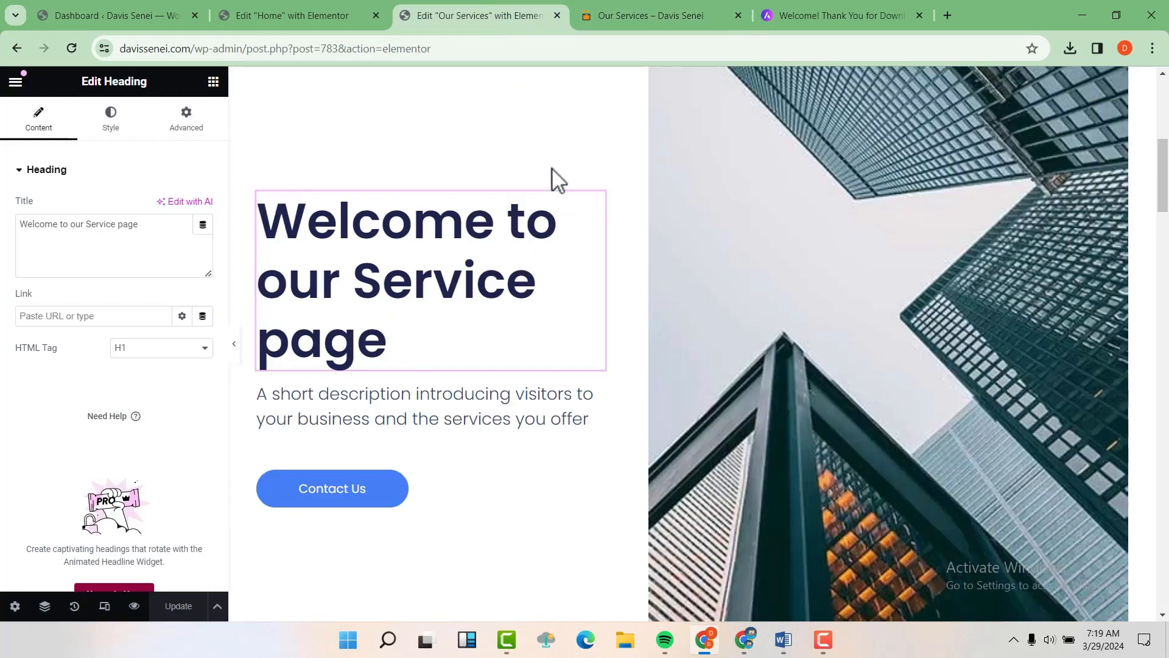
Step: Delete the top placeholder image and phone number section and click Update
{"action": "scroll", "coordinate": [557, 182], "scroll_direction": "up", "scroll_amount": 5}
{"action": "scroll", "coordinate": [557, 181], "scroll_direction": "up", "scroll_amount": 1}
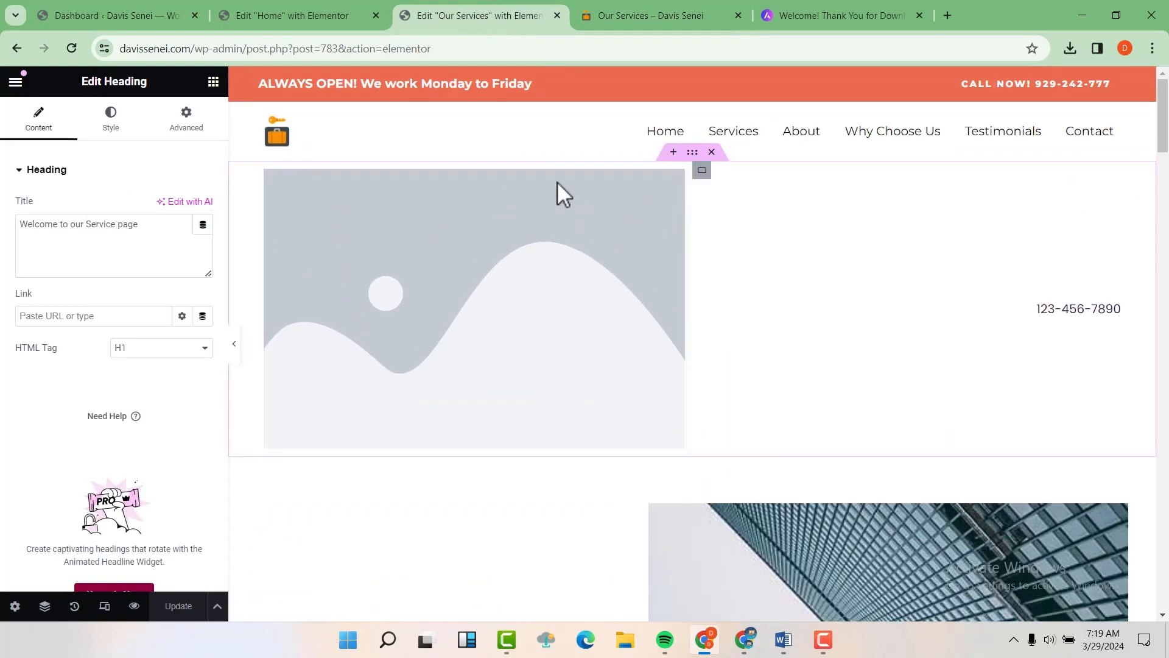
{"action": "left_click", "coordinate": [712, 152]}
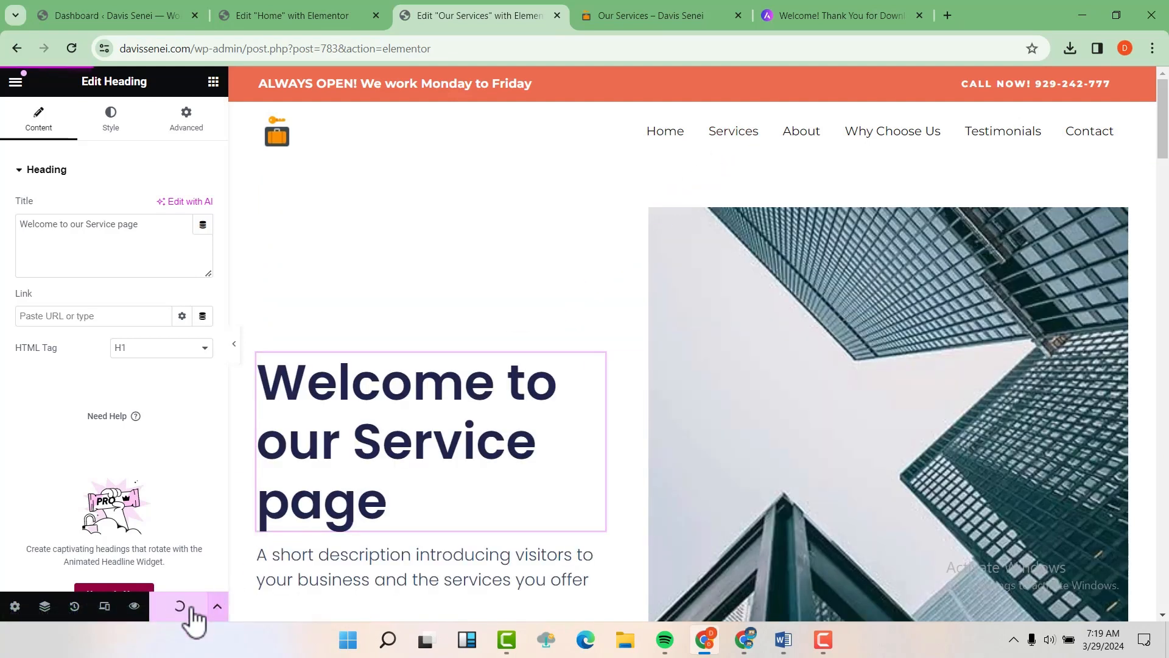
{"action": "left_click", "coordinate": [180, 607]}
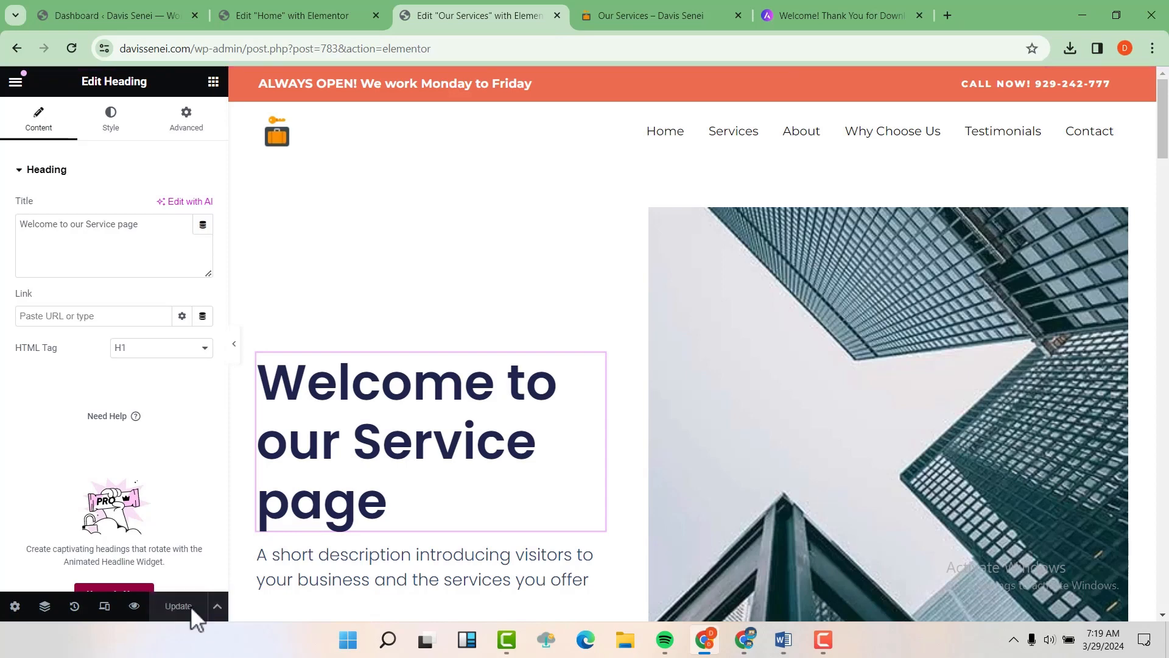
Step: Reload the live Our Services page to check the section is gone
{"action": "left_click", "coordinate": [635, 13]}
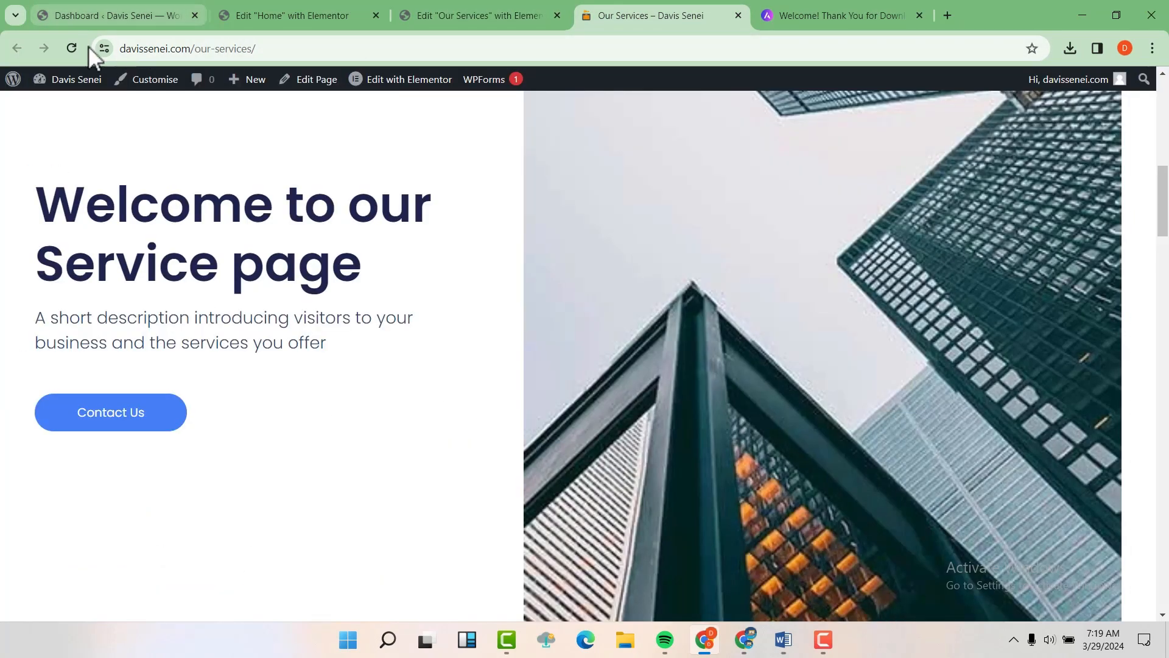
{"action": "left_click", "coordinate": [71, 47]}
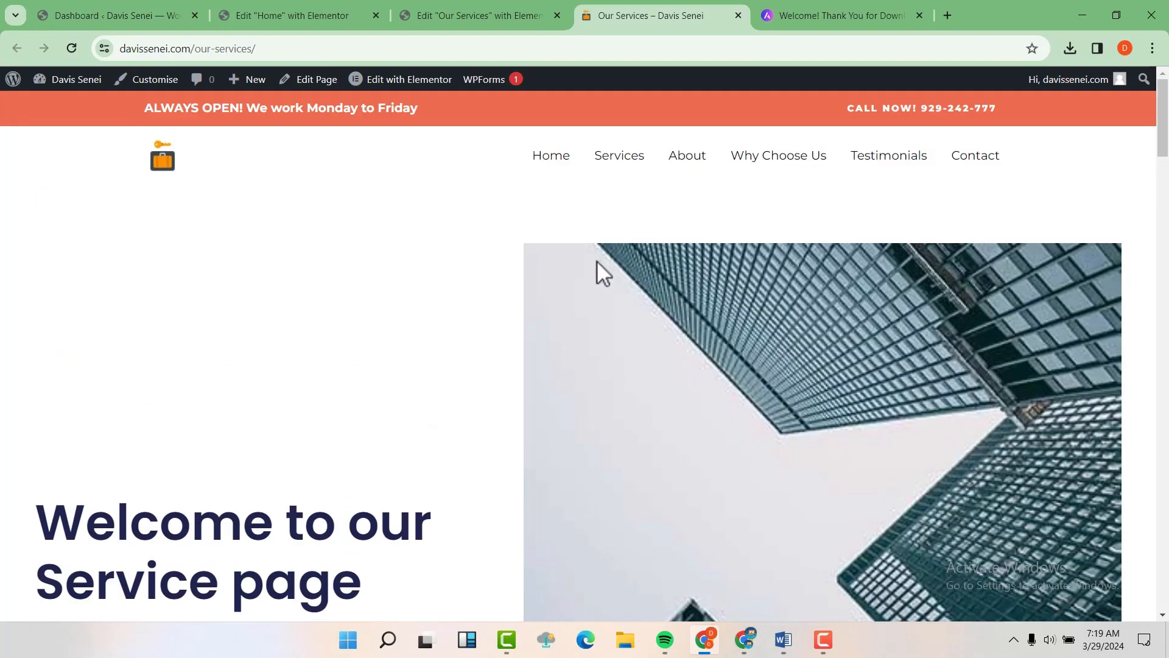
{"action": "scroll", "coordinate": [521, 225], "scroll_direction": "down", "scroll_amount": 8}
{"action": "scroll", "coordinate": [520, 225], "scroll_direction": "up", "scroll_amount": 8}
Step: Go to the site's homepage via the Home menu item
{"action": "left_click", "coordinate": [557, 168]}
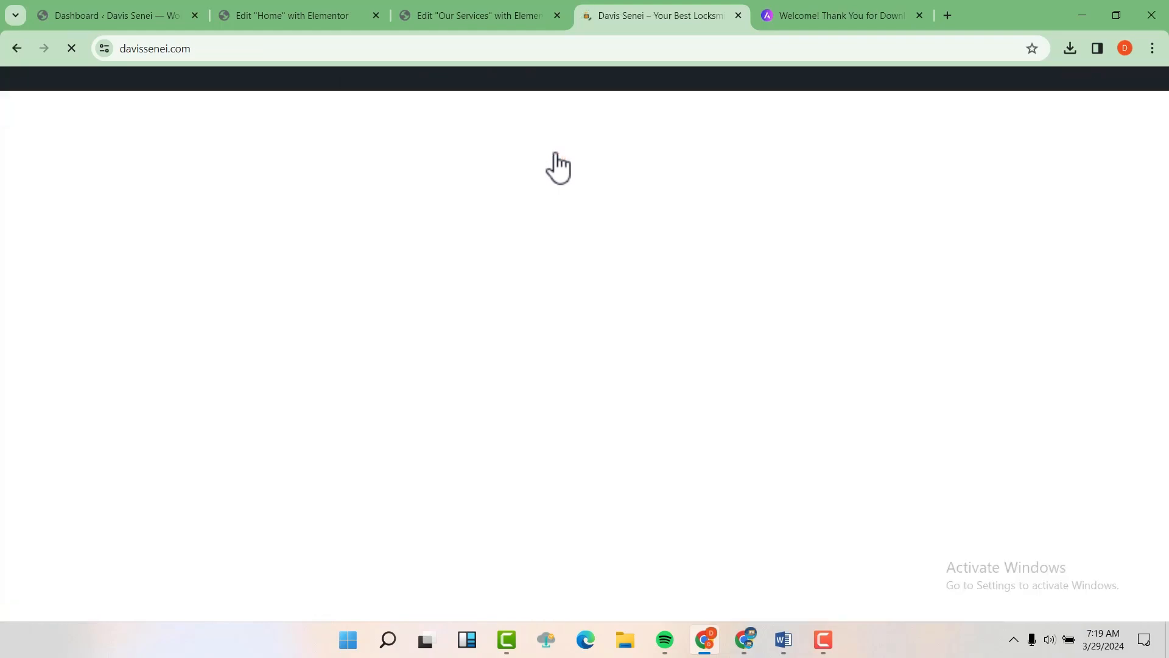
{"action": "scroll", "coordinate": [551, 171], "scroll_direction": "down", "scroll_amount": 15}
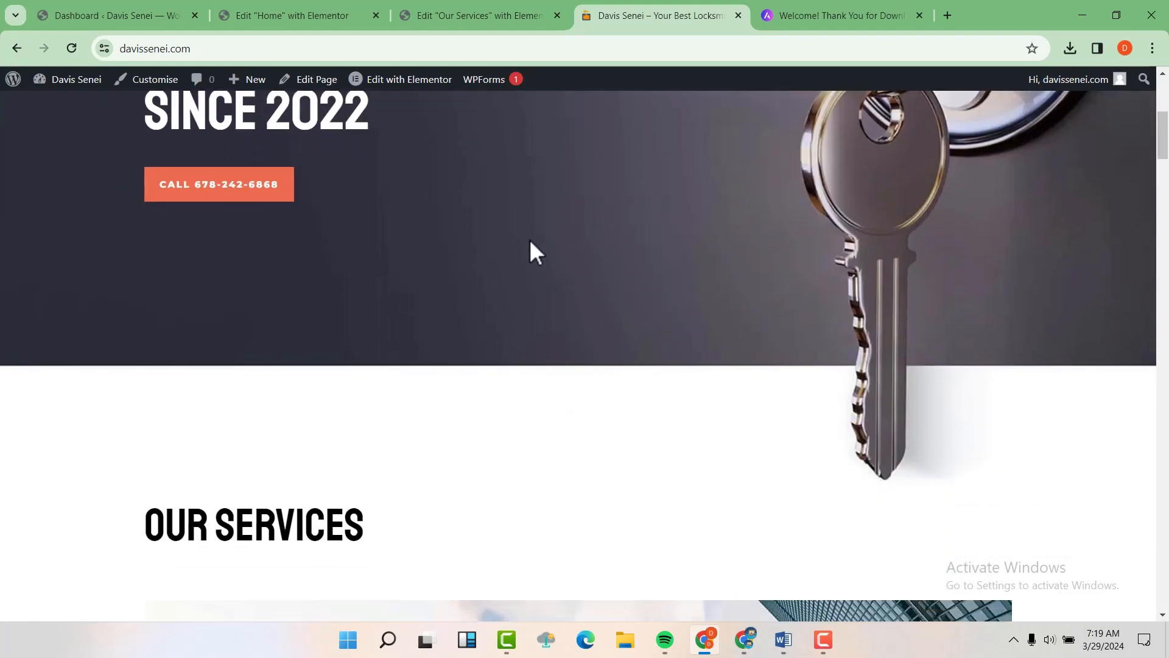
{"action": "scroll", "coordinate": [532, 253], "scroll_direction": "up", "scroll_amount": 15}
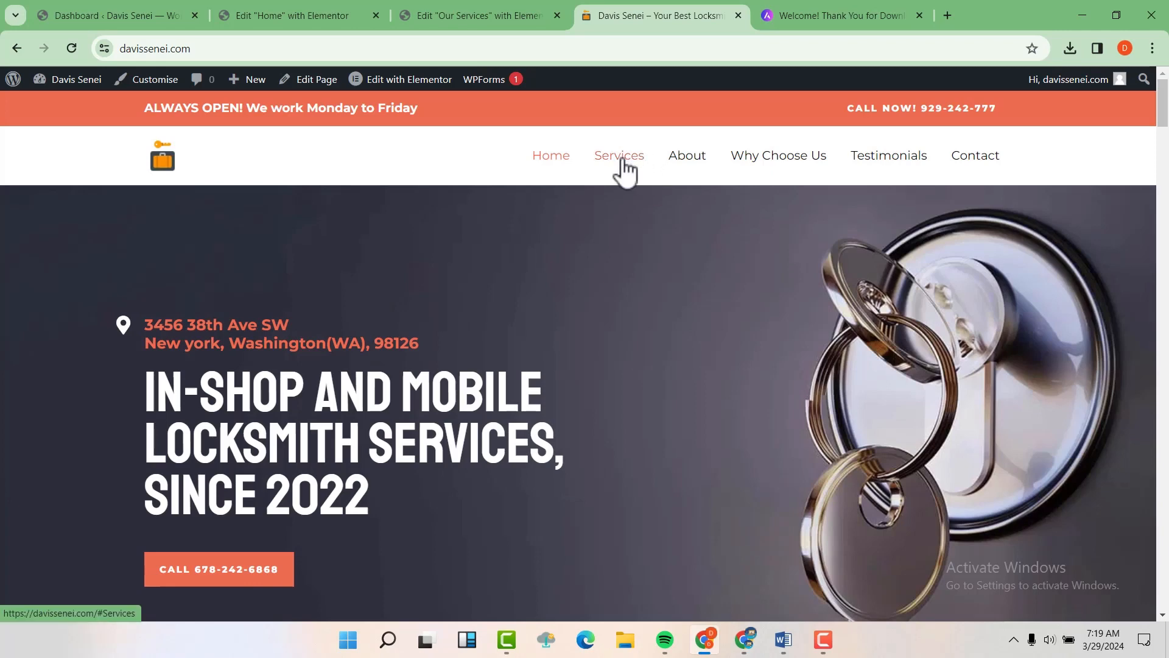
Step: Confirm Services only jumps to the homepage's Our Services section, then return to the Dashboard
{"action": "left_click", "coordinate": [621, 160]}
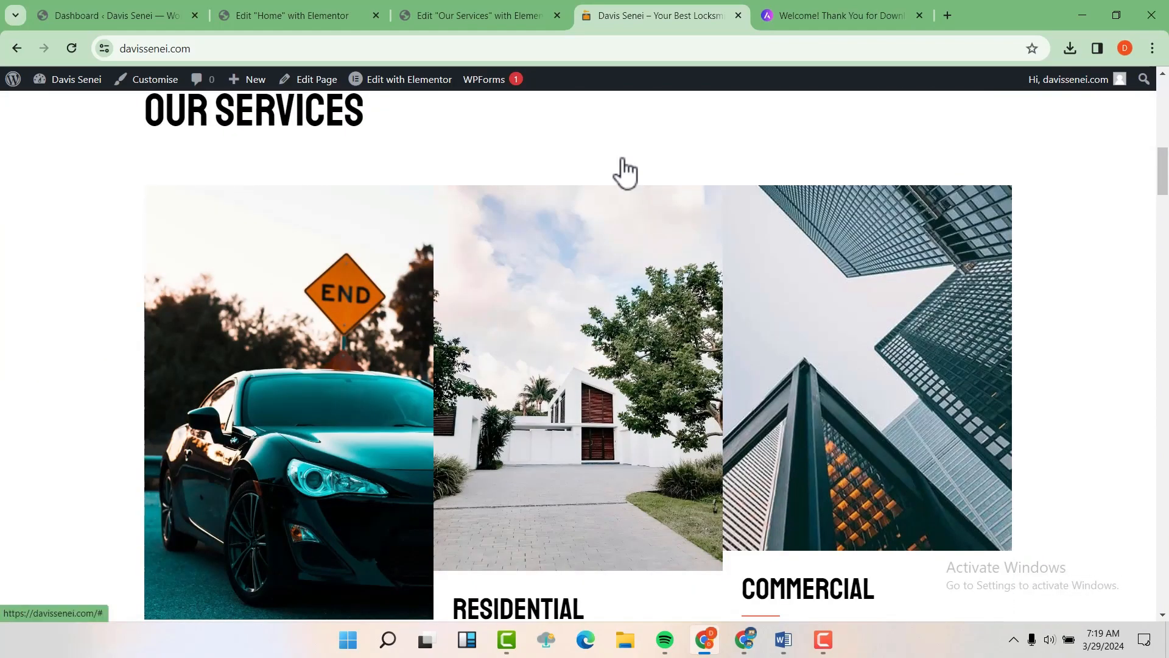
{"action": "scroll", "coordinate": [617, 195], "scroll_direction": "up", "scroll_amount": 10}
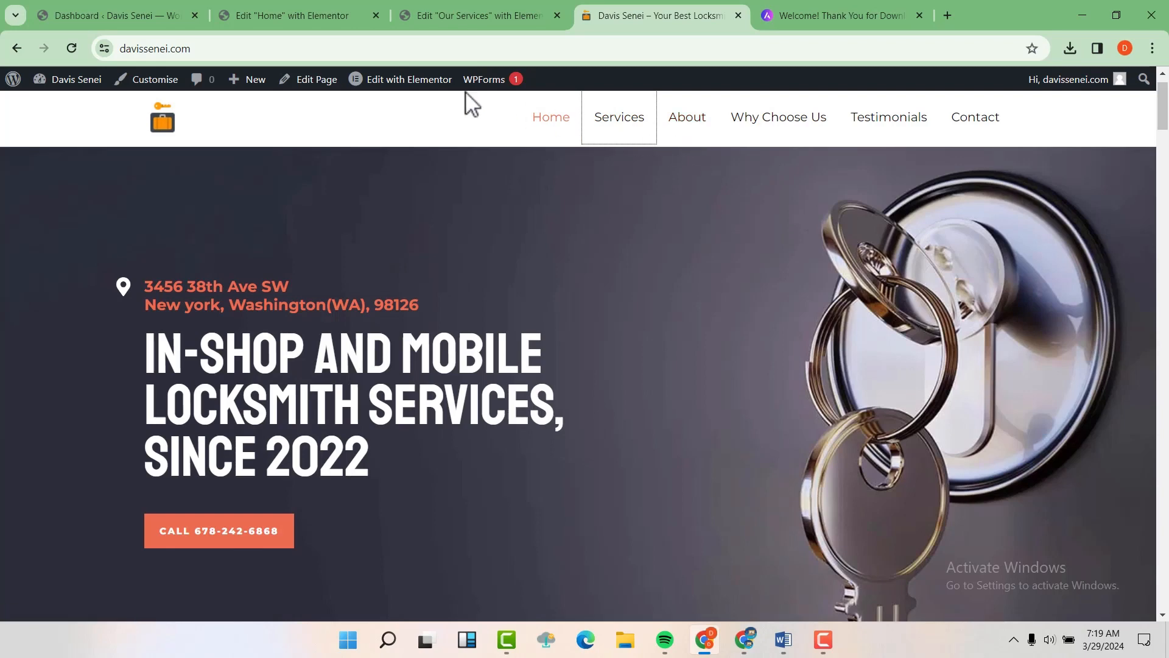
{"action": "left_click", "coordinate": [94, 11]}
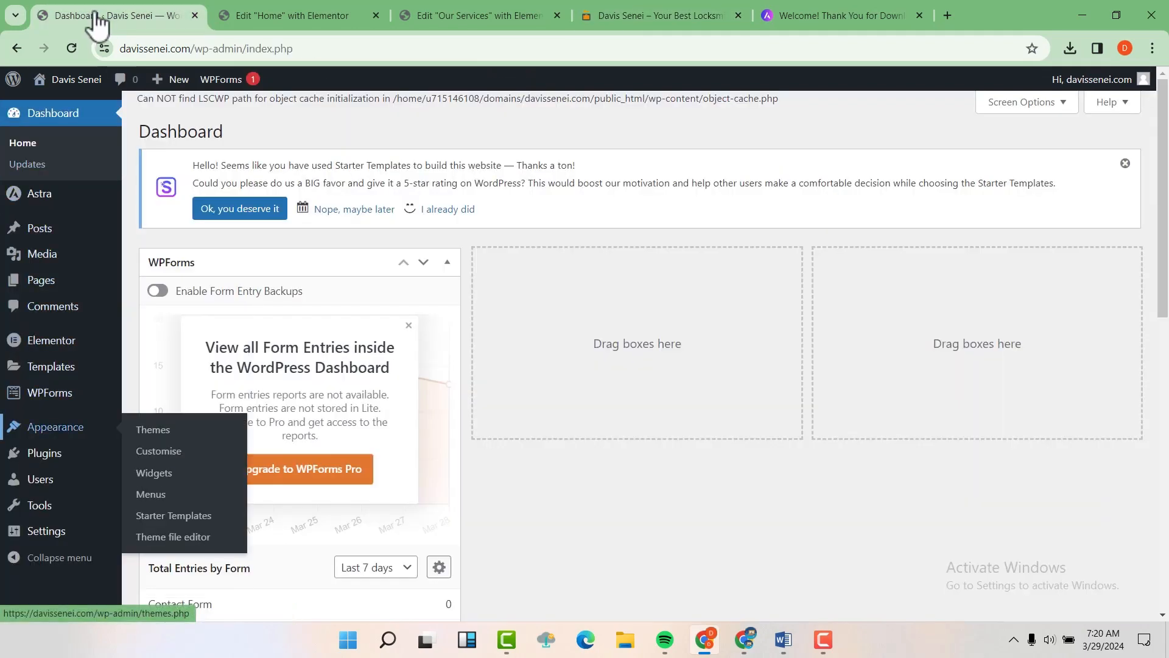
Step: Open the site's navigation menu settings and compare them with the live homepage menu
{"action": "left_click", "coordinate": [158, 498]}
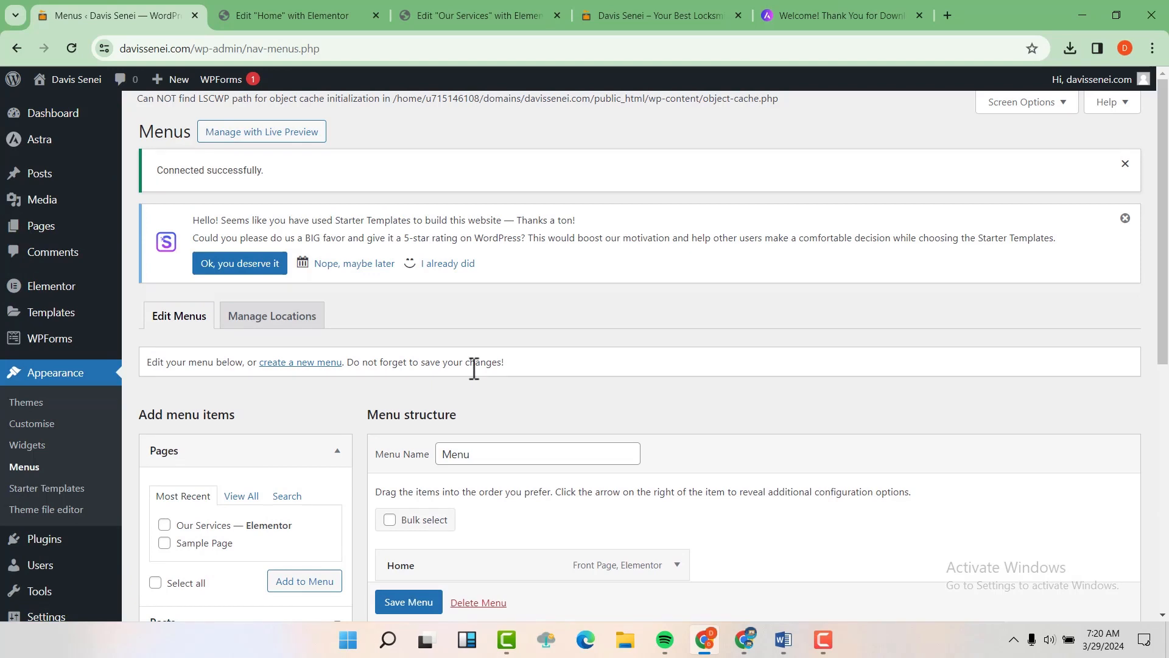
{"action": "scroll", "coordinate": [474, 367], "scroll_direction": "down", "scroll_amount": 2}
{"action": "scroll", "coordinate": [473, 367], "scroll_direction": "down", "scroll_amount": 3}
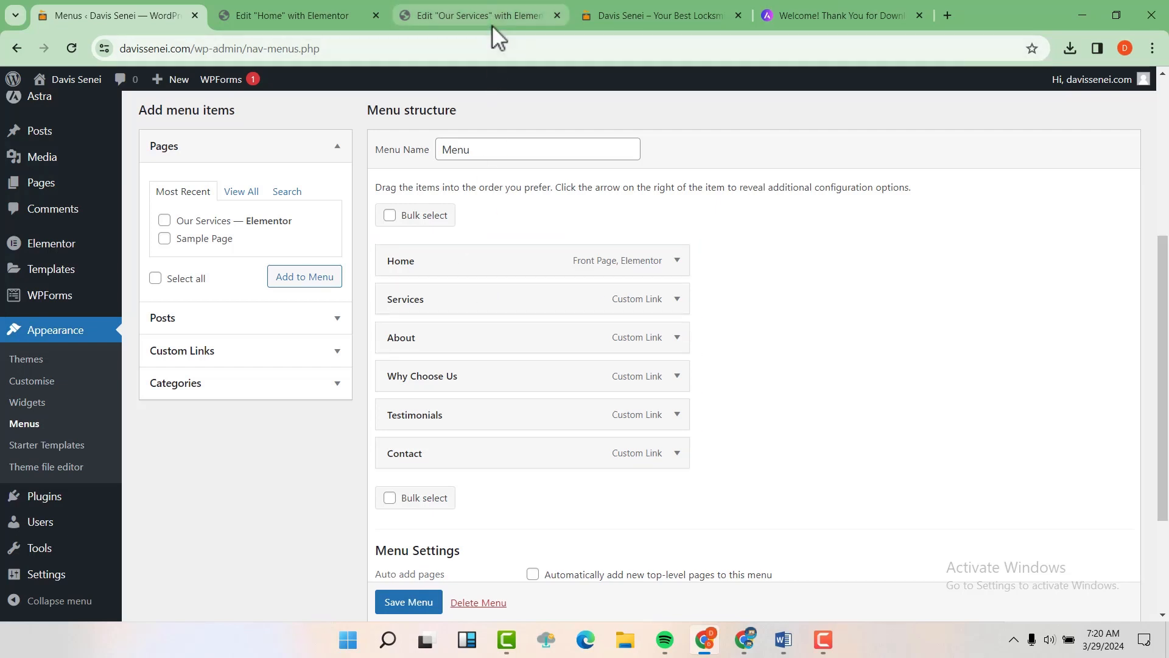
{"action": "left_click", "coordinate": [666, 12]}
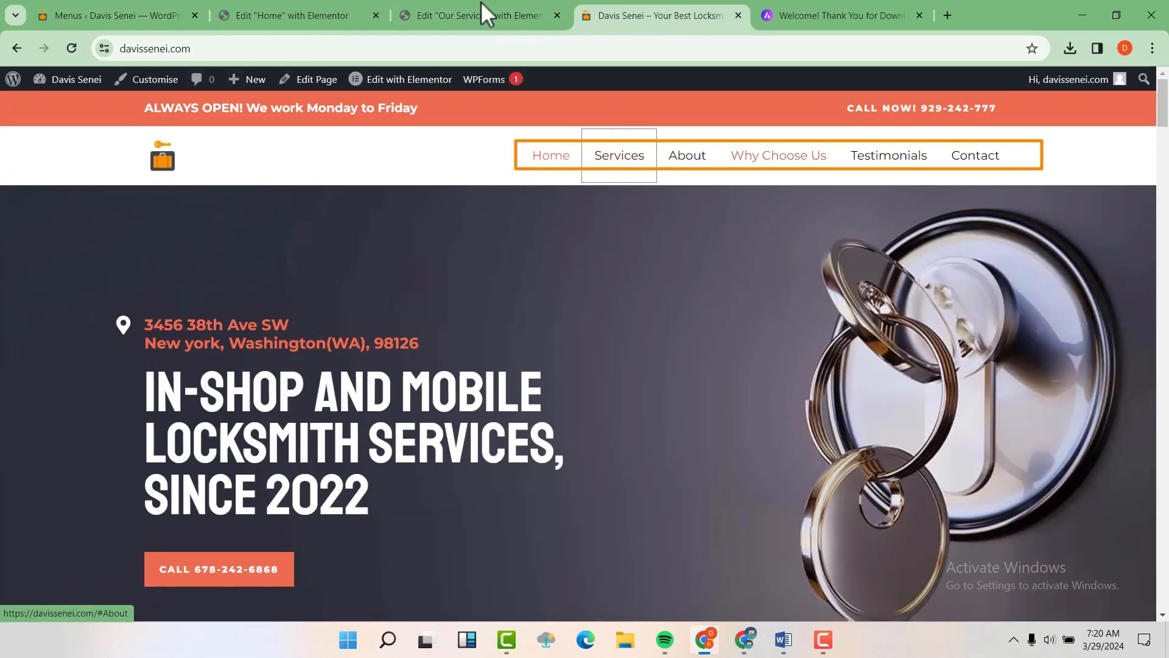
{"action": "left_click", "coordinate": [102, 12]}
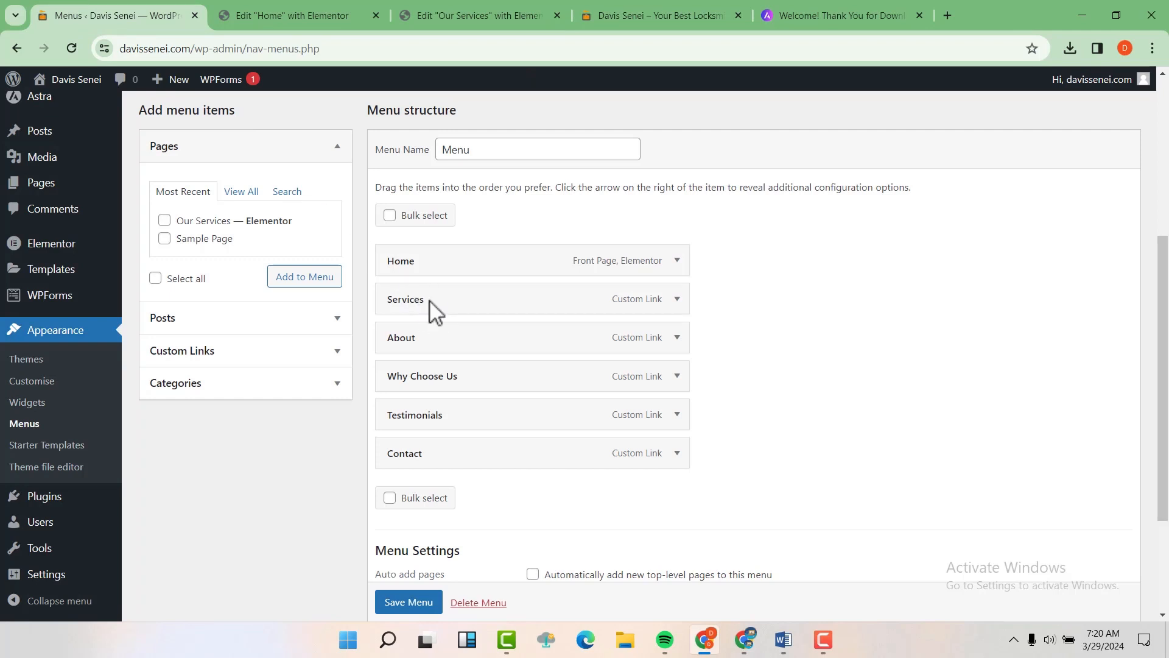
Step: Move Services above Home, save the menu, and reload the live site to check the order
{"action": "left_click_drag", "start_coordinate": [433, 311], "coordinate": [430, 268]}
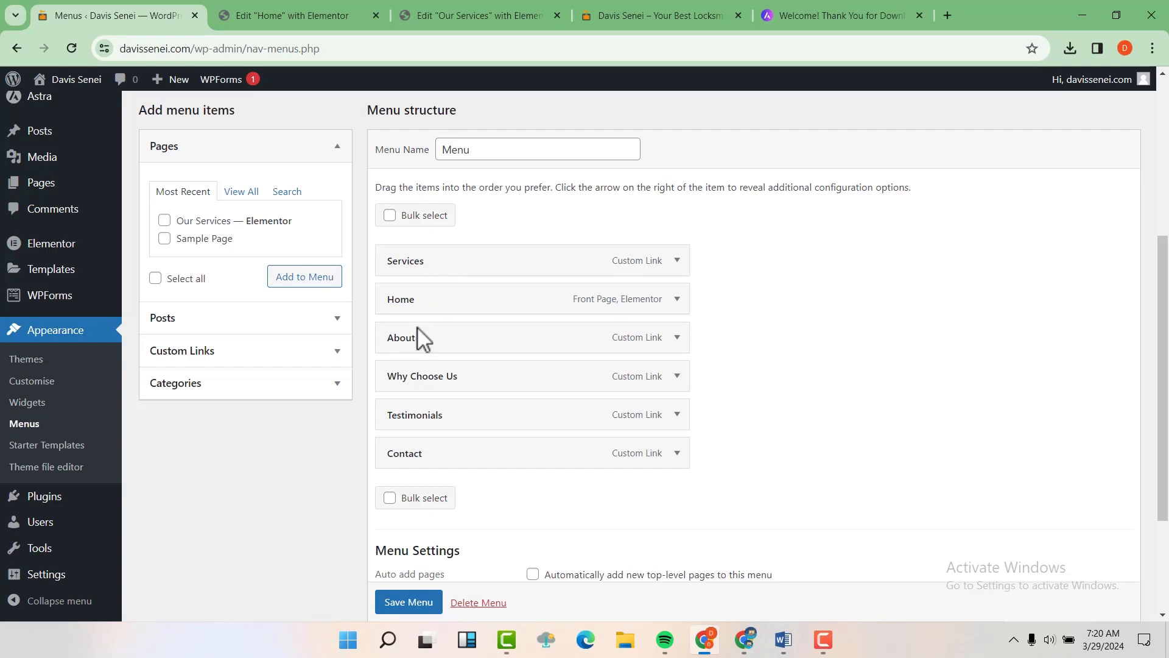
{"action": "scroll", "coordinate": [404, 594], "scroll_direction": "down", "scroll_amount": 1}
{"action": "left_click", "coordinate": [409, 603]}
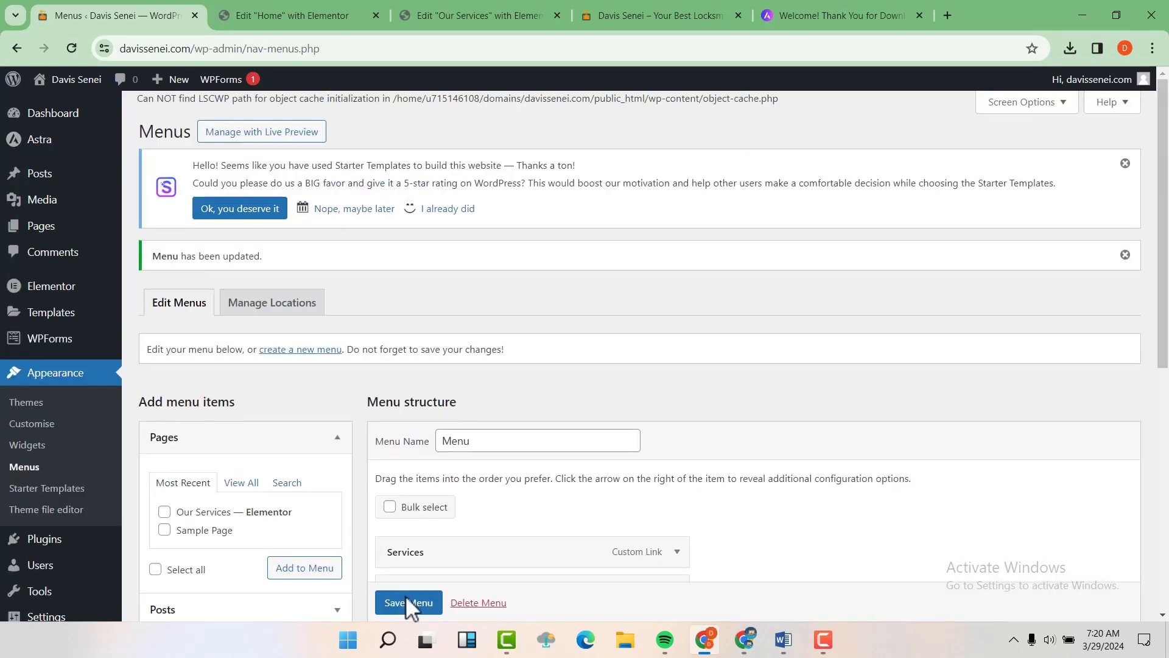
{"action": "left_click", "coordinate": [672, 15]}
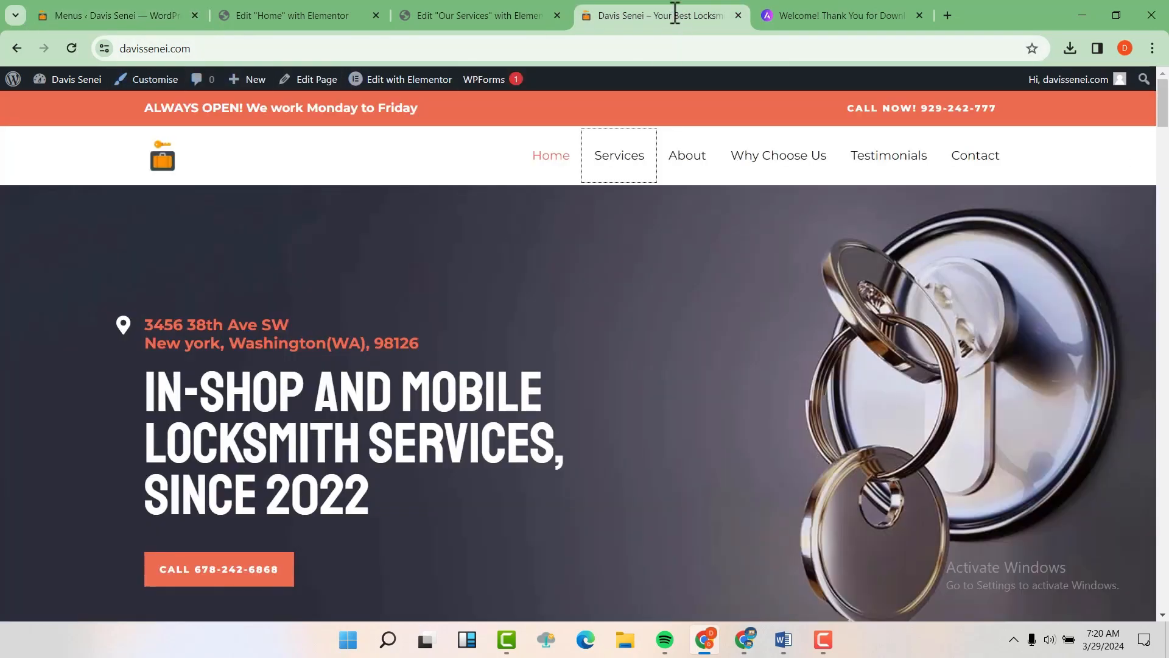
{"action": "key", "text": "F5"}
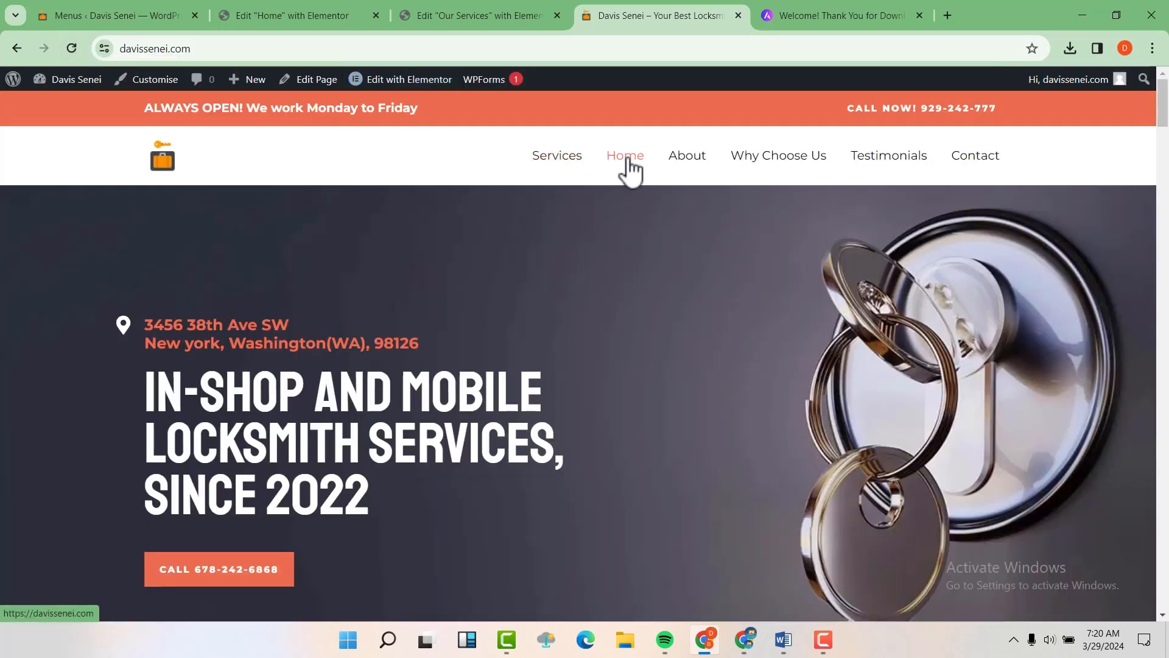
Step: Move the Services menu item back below Home
{"action": "left_click", "coordinate": [162, 8]}
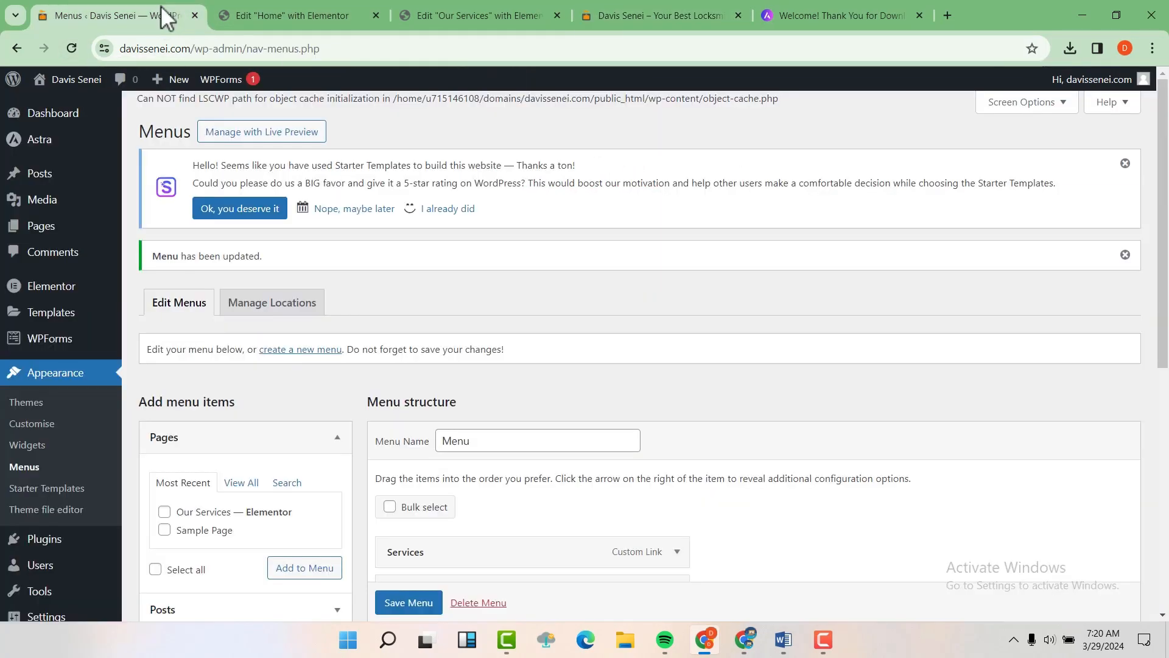
{"action": "scroll", "coordinate": [487, 399], "scroll_direction": "down", "scroll_amount": 5}
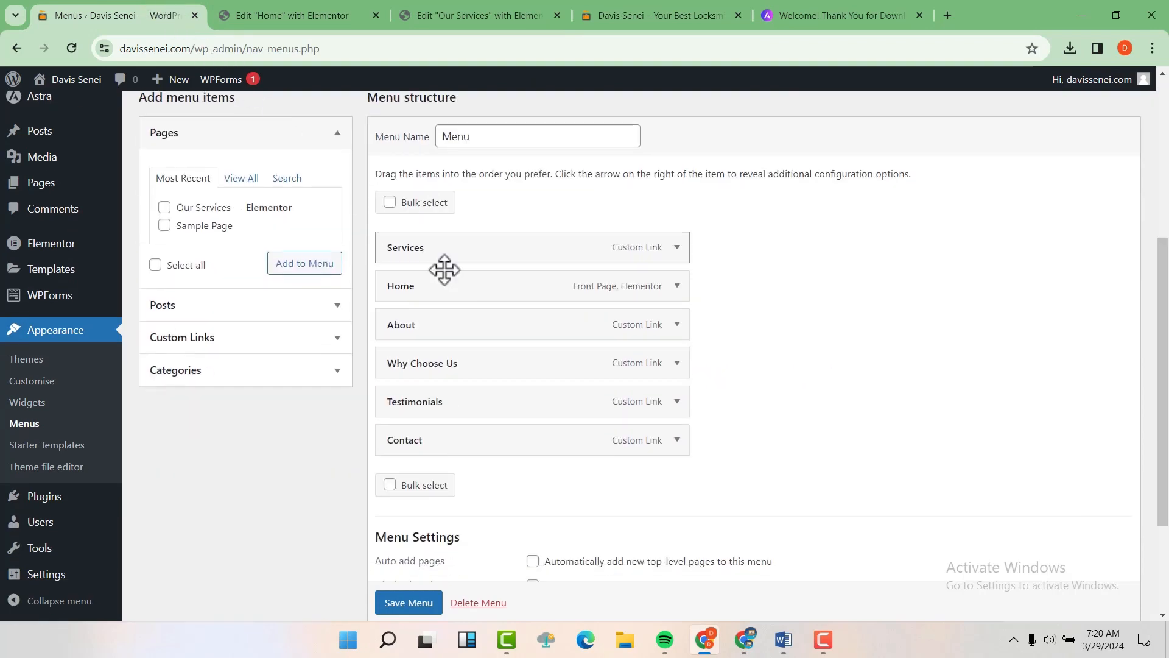
{"action": "left_click_drag", "start_coordinate": [441, 261], "coordinate": [443, 302]}
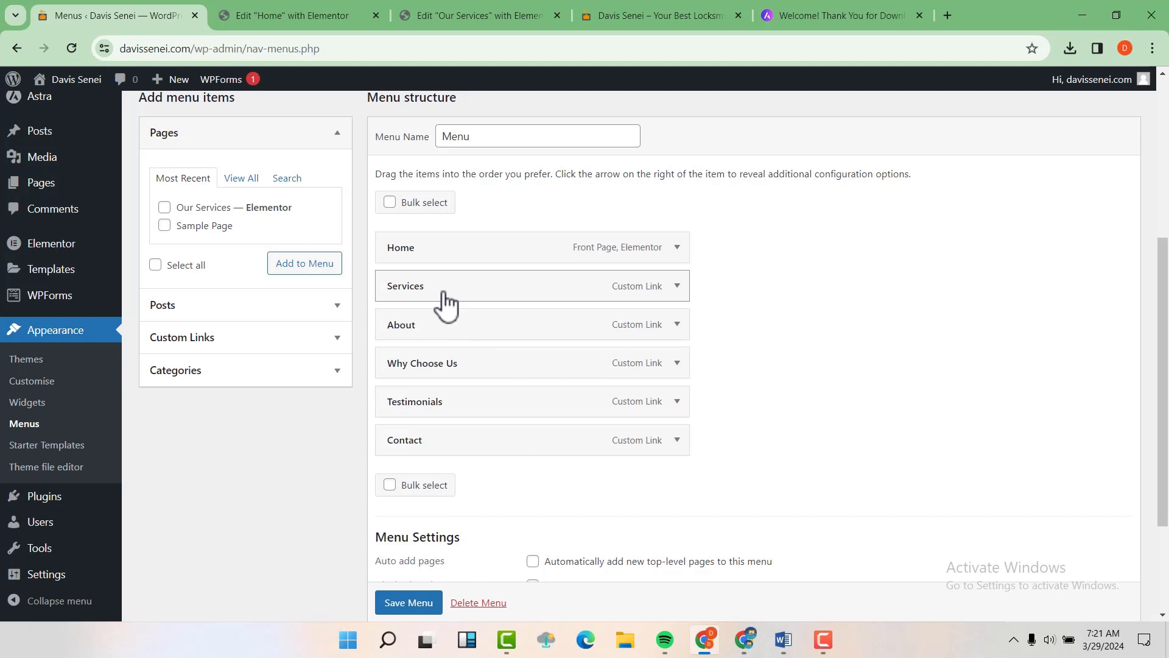
Step: Delete the old #Services link address from the Services menu item
{"action": "left_click", "coordinate": [677, 287]}
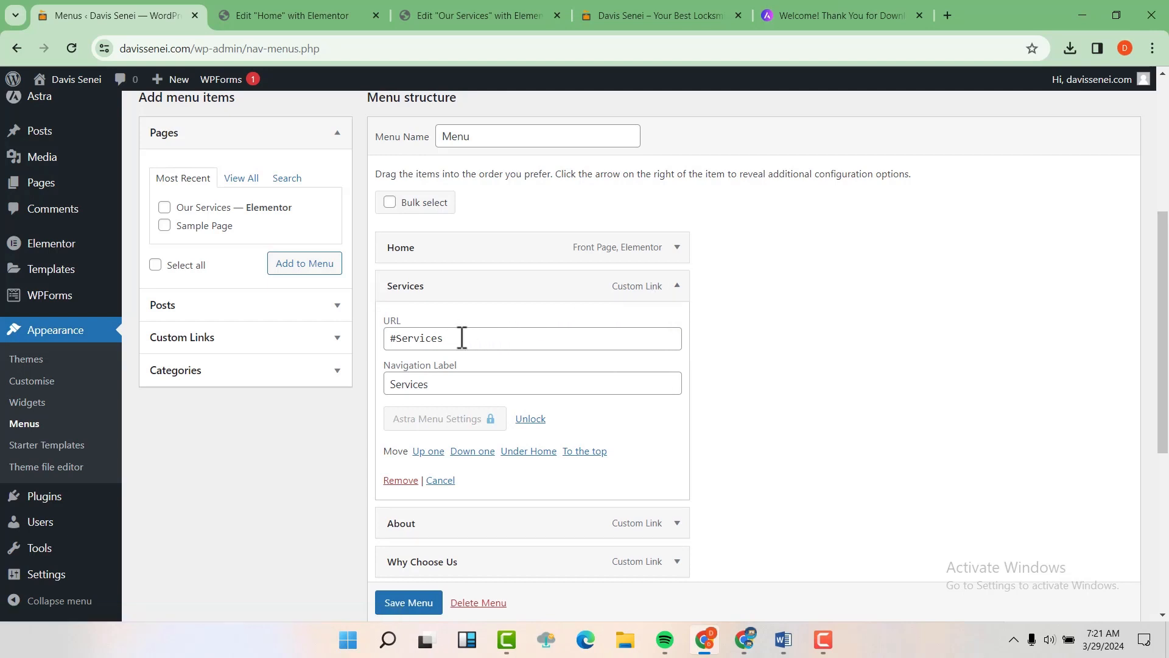
{"action": "left_click_drag", "start_coordinate": [462, 338], "coordinate": [363, 336]}
{"action": "key", "text": "BackSpace"}
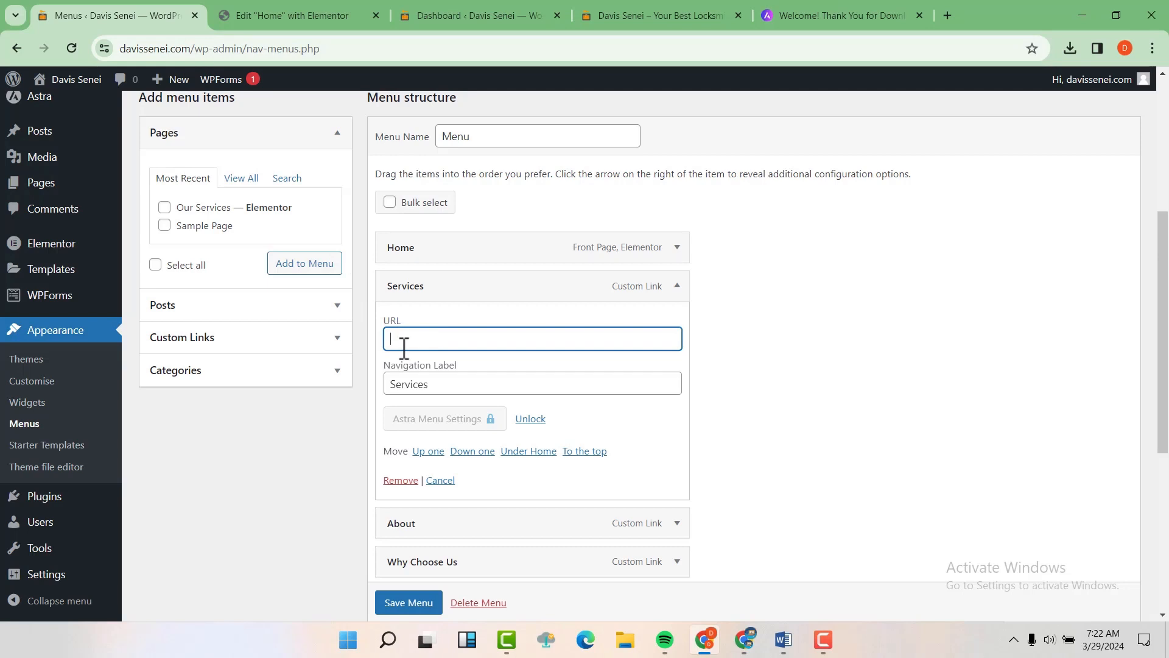
Step: Copy the Our Services page's view link from the Pages list
{"action": "left_click", "coordinate": [441, 13]}
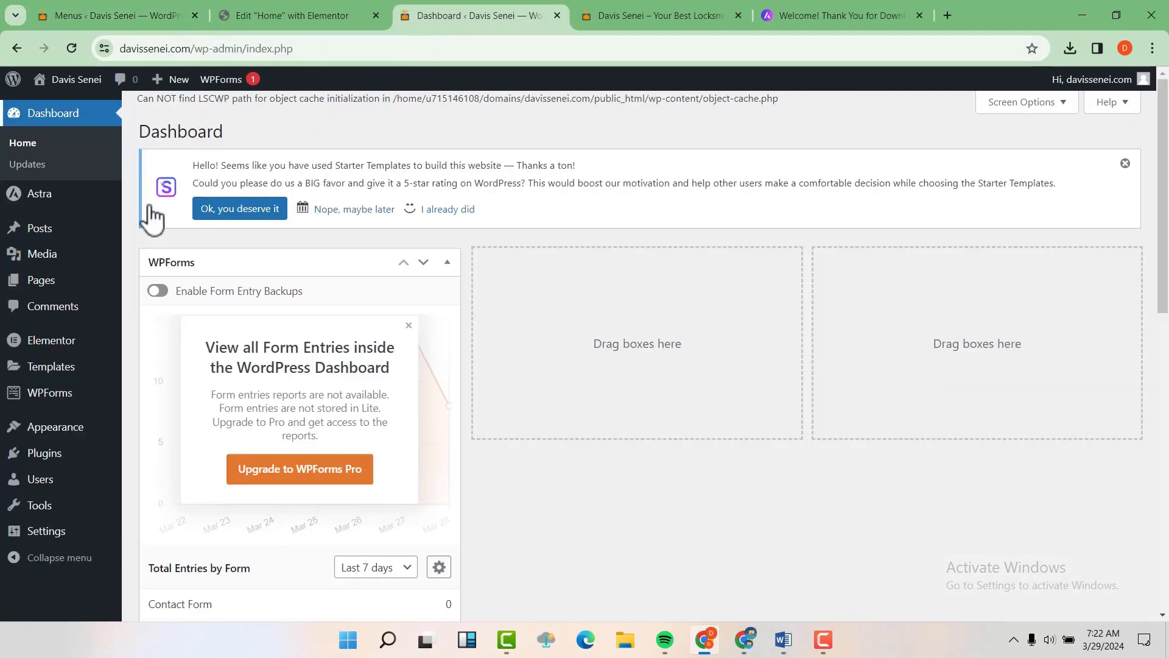
{"action": "mouse_move", "coordinate": [42, 288]}
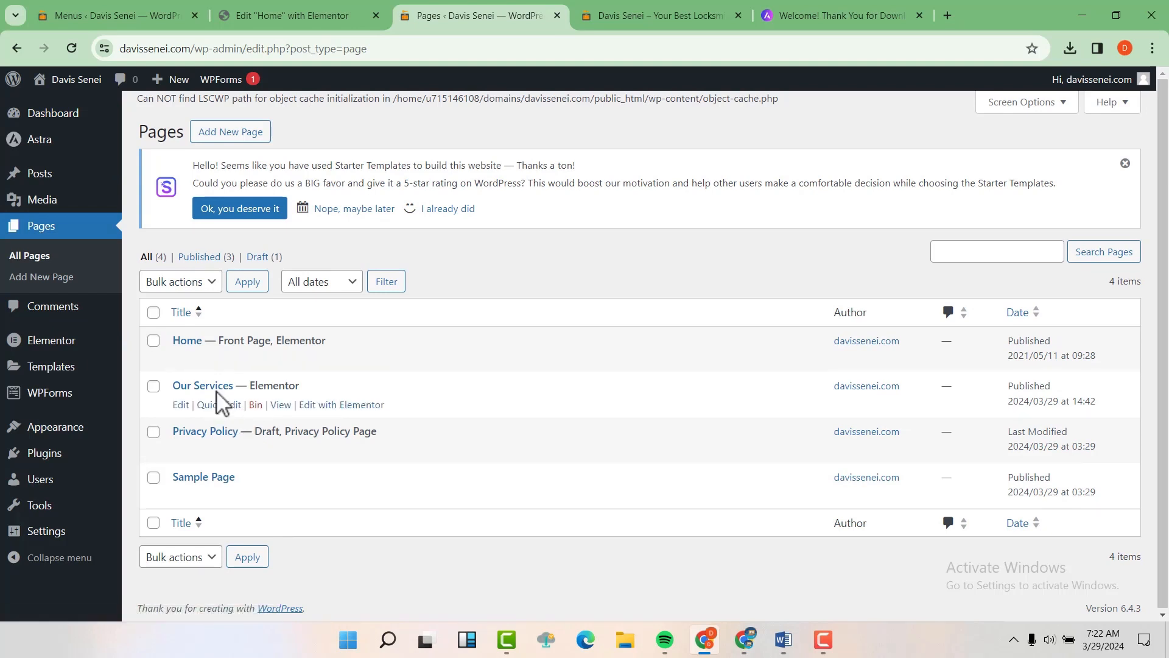
{"action": "right_click", "coordinate": [281, 405]}
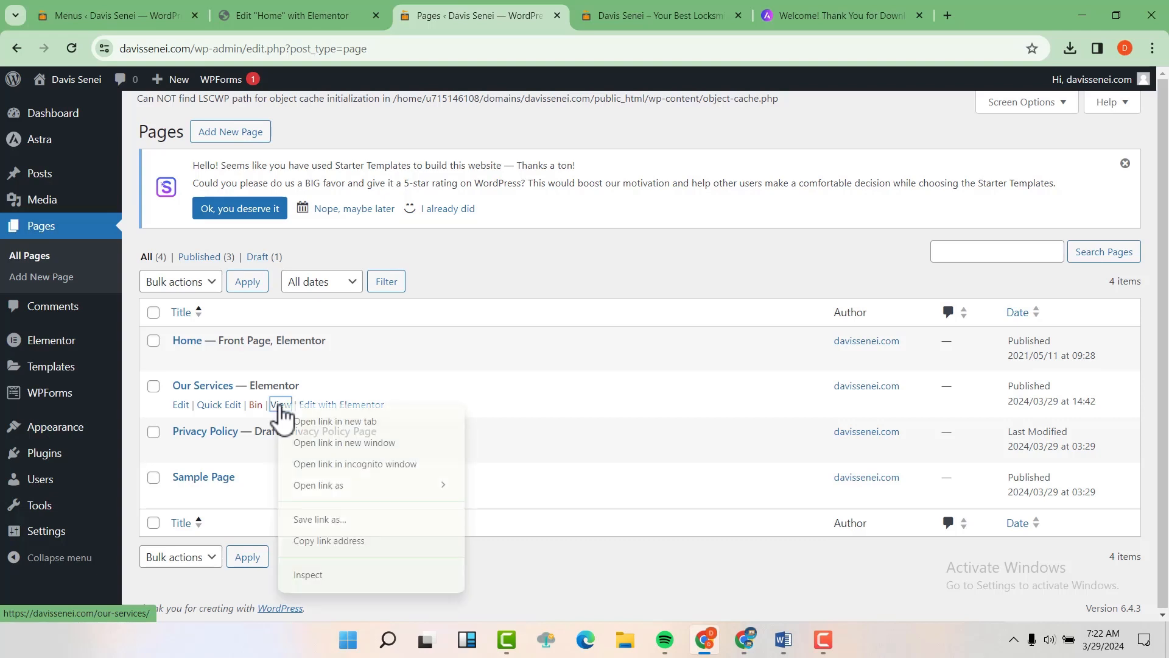
{"action": "left_click", "coordinate": [329, 541]}
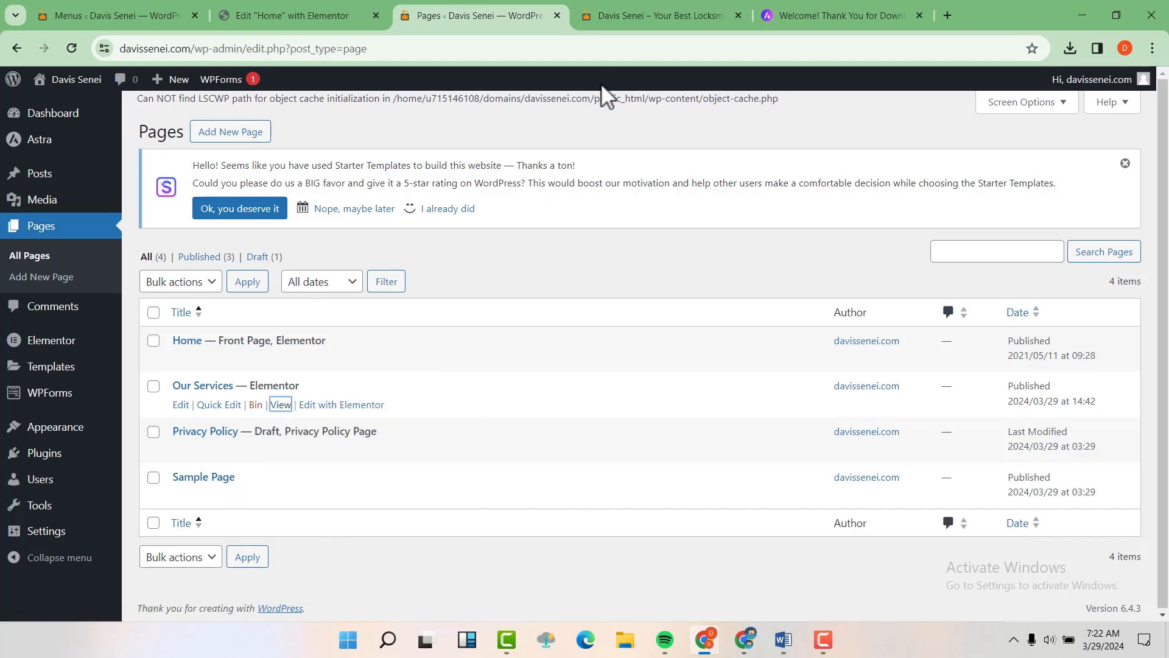
Step: Paste the /our-services/ address as the Services item's URL, save the menu, and return to the live site
{"action": "left_click", "coordinate": [135, 15]}
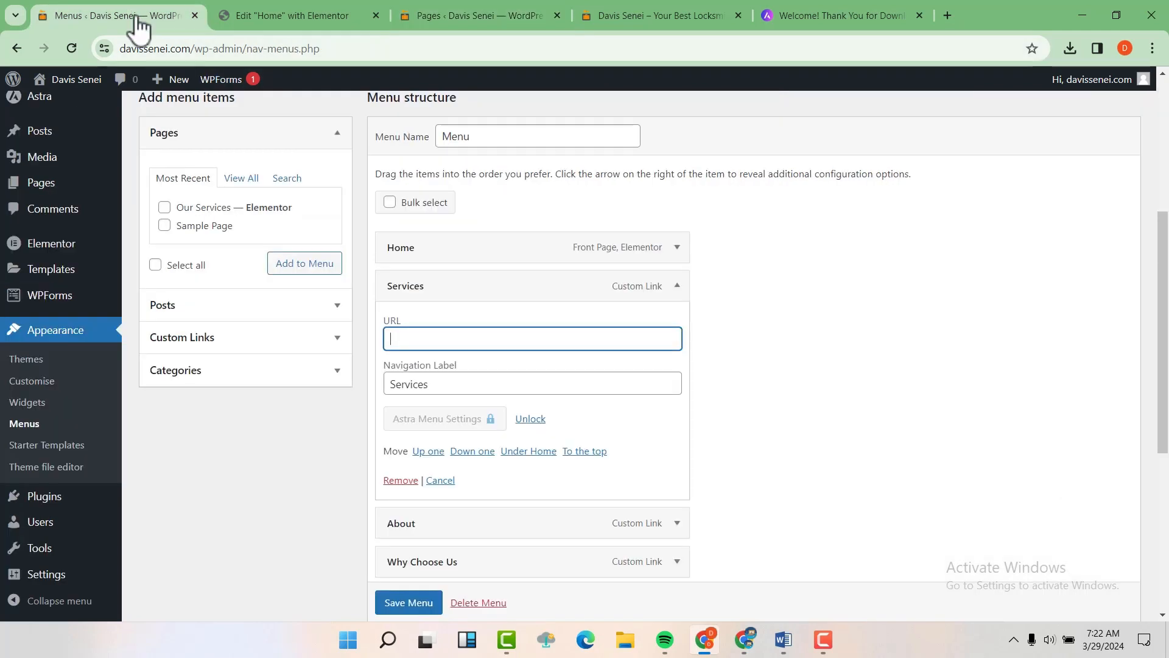
{"action": "right_click", "coordinate": [421, 336]}
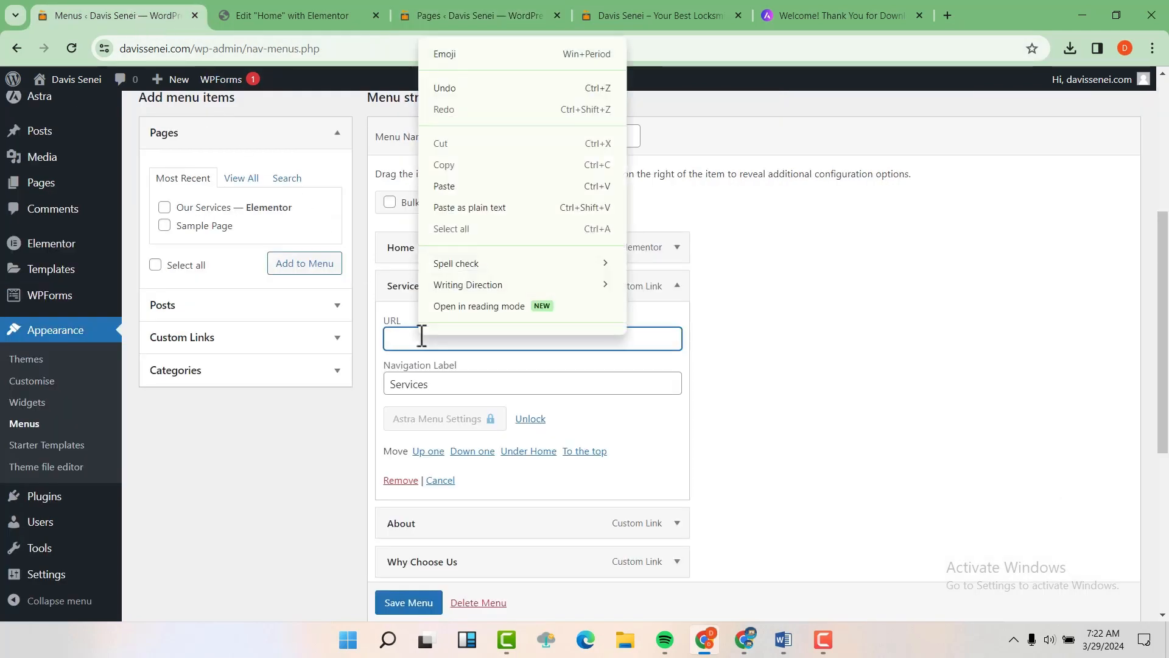
{"action": "left_click", "coordinate": [464, 186]}
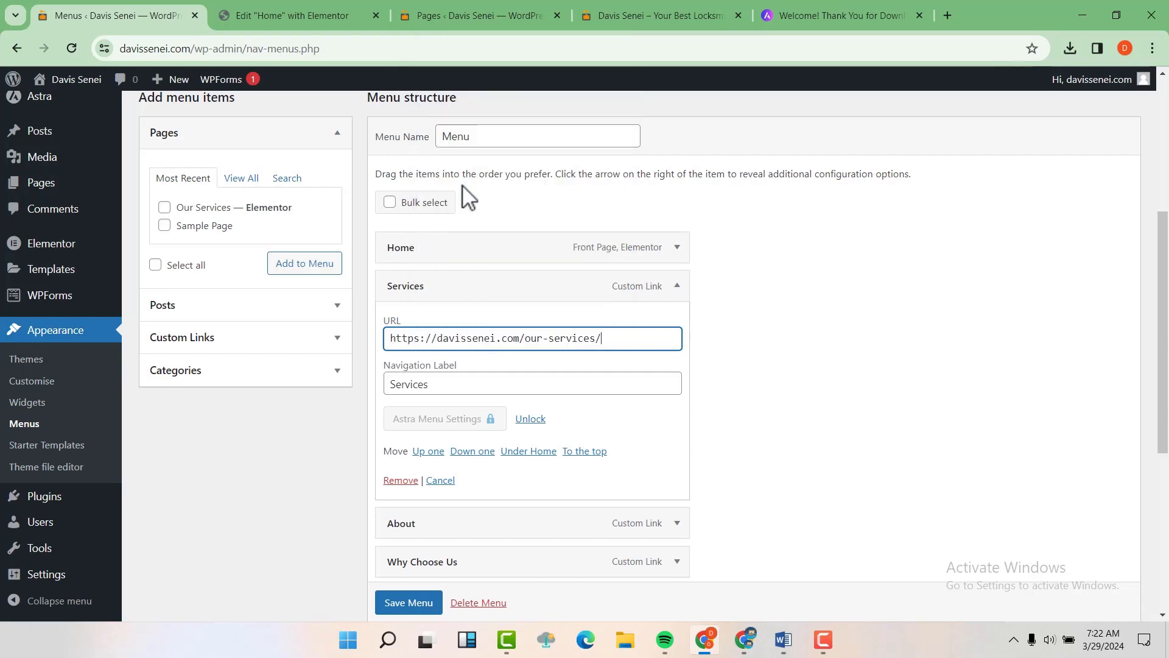
{"action": "scroll", "coordinate": [425, 617], "scroll_direction": "down", "scroll_amount": 1}
{"action": "left_click", "coordinate": [409, 602]}
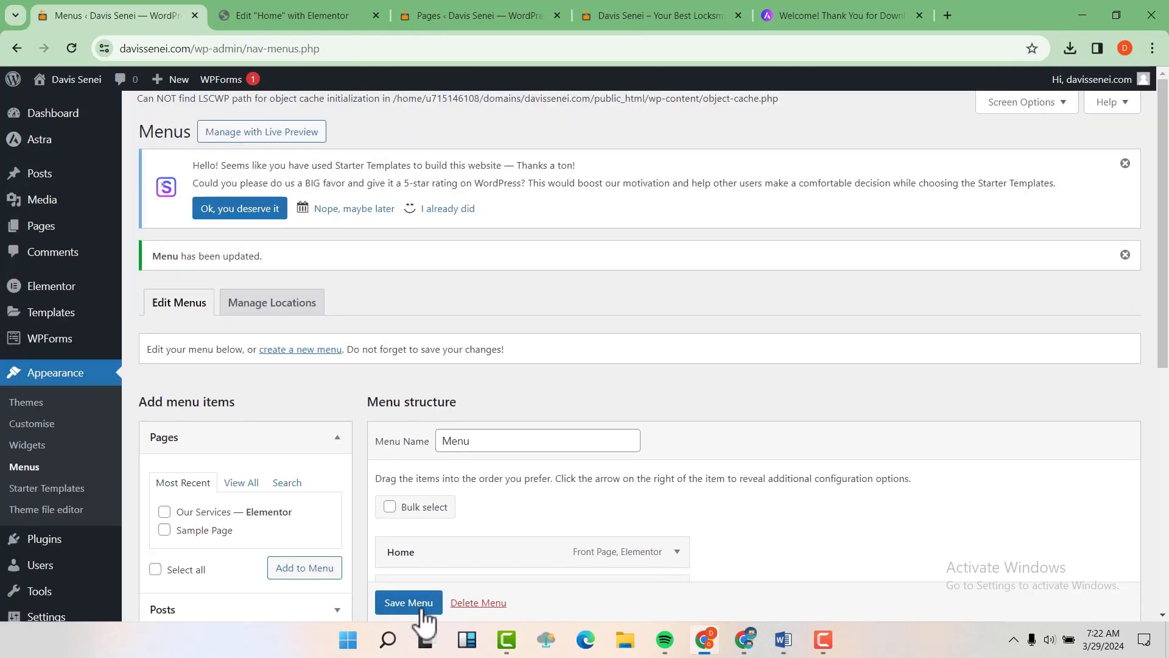
{"action": "left_click", "coordinate": [680, 4]}
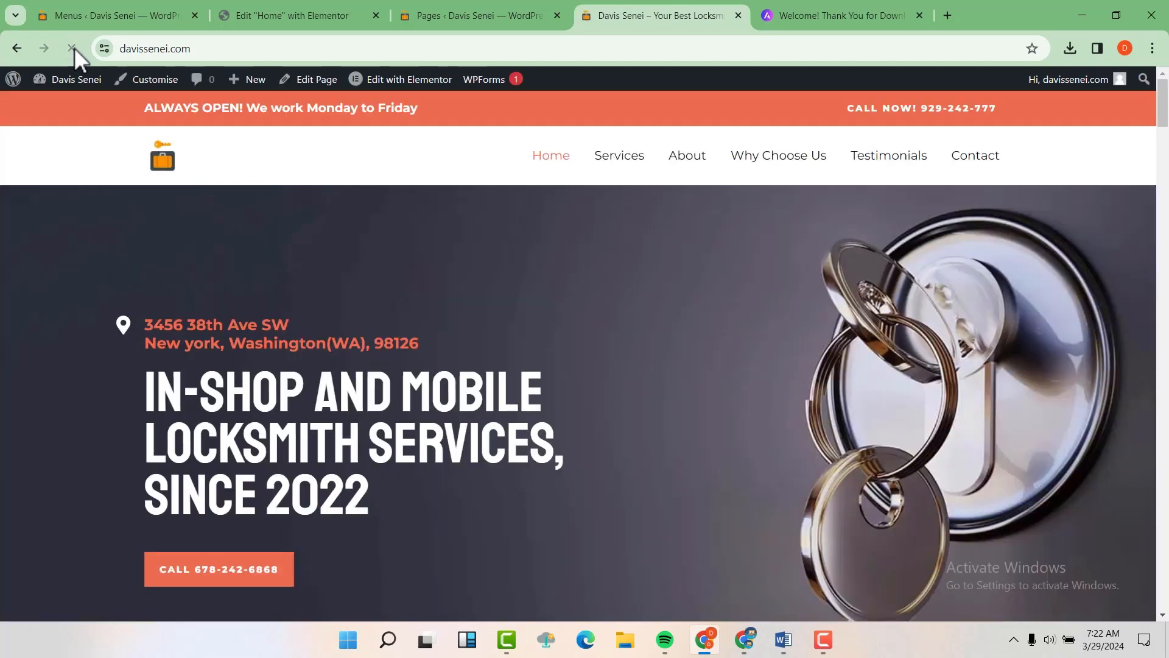
Step: Click Services in the live navigation bar and confirm the 'Welcome to our Service page' hero appears at /our-services/
{"action": "left_click", "coordinate": [688, 163]}
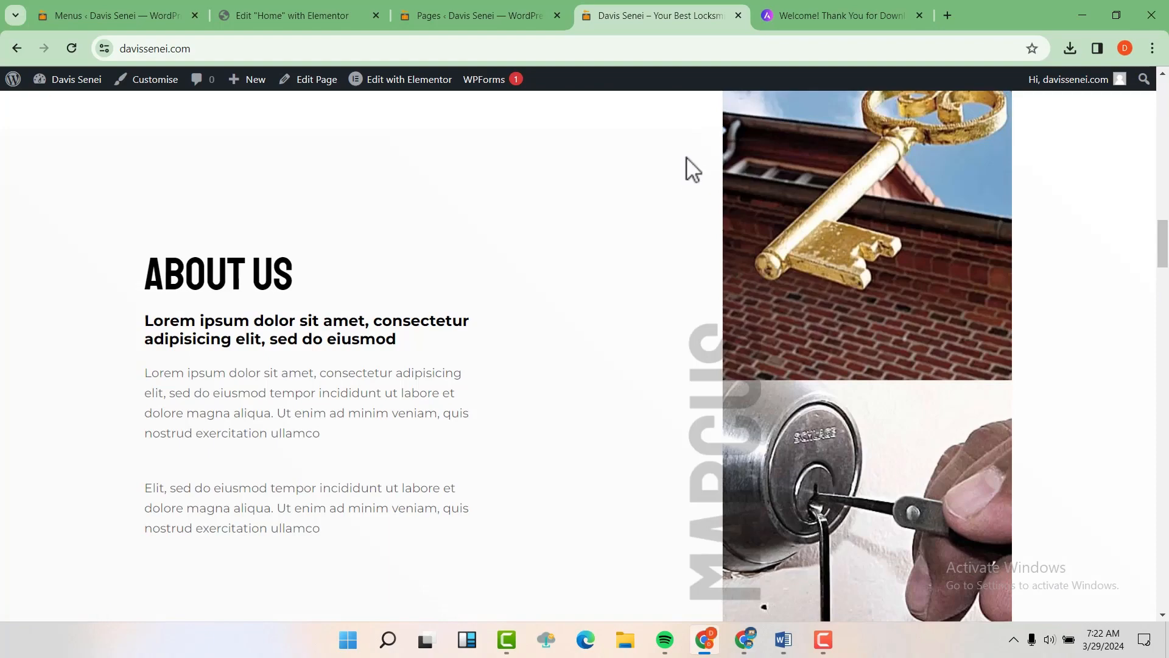
{"action": "scroll", "coordinate": [696, 301], "scroll_direction": "up", "scroll_amount": 20}
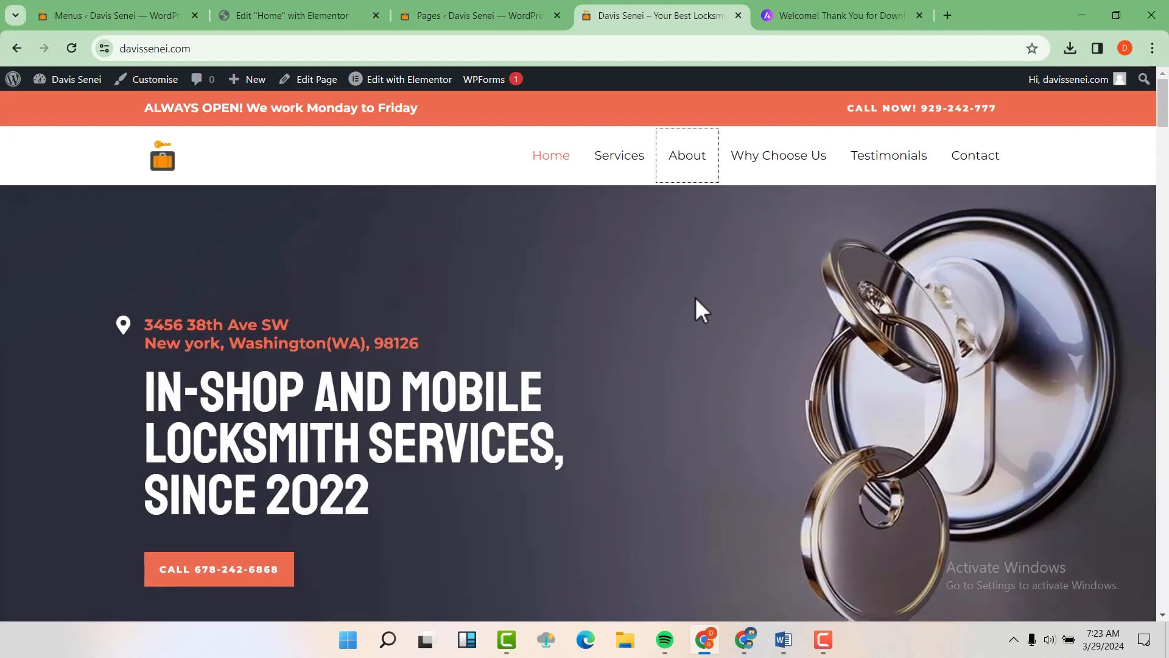
{"action": "left_click", "coordinate": [620, 160]}
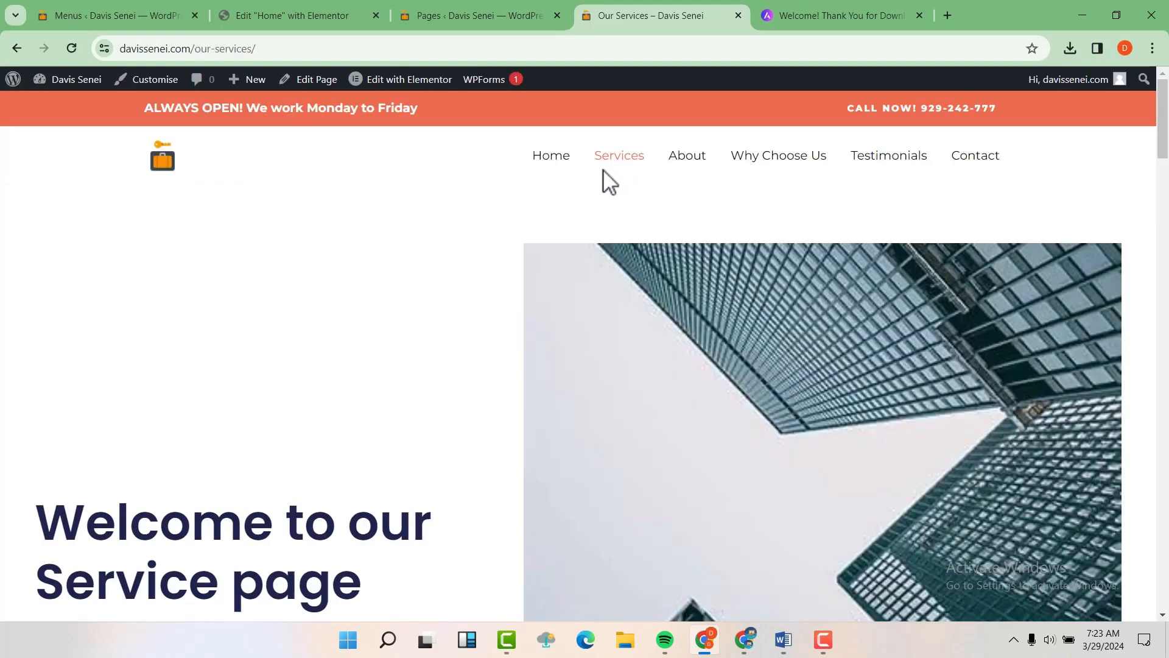
{"action": "scroll", "coordinate": [508, 259], "scroll_direction": "down", "scroll_amount": 5}
{"action": "scroll", "coordinate": [508, 268], "scroll_direction": "up", "scroll_amount": 5}
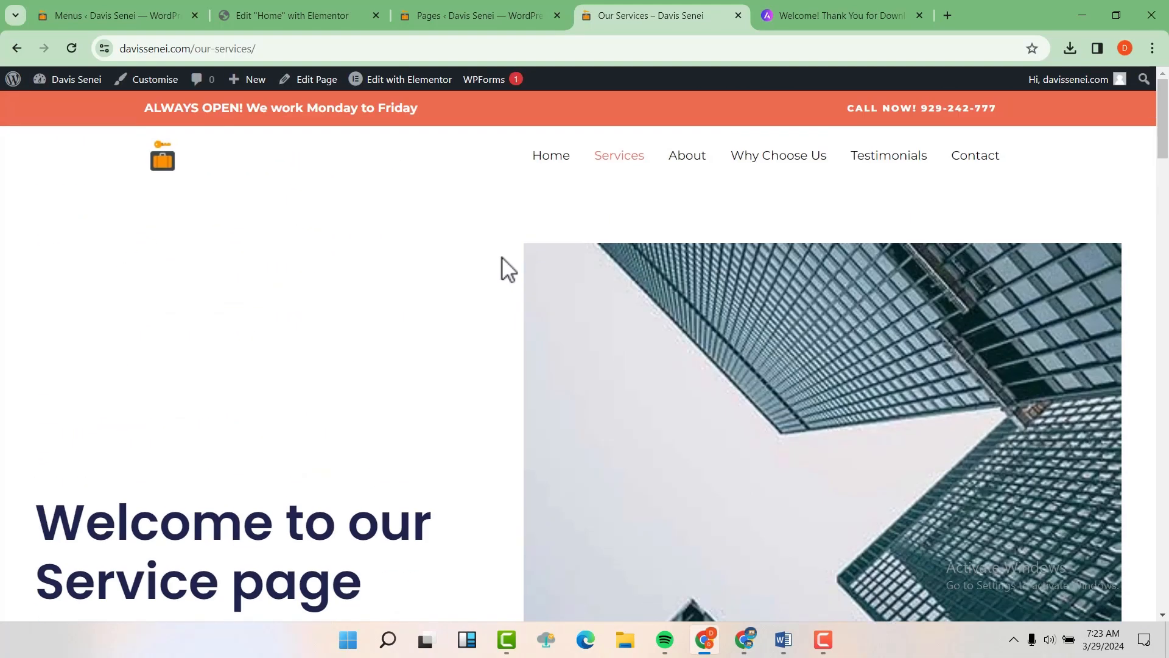